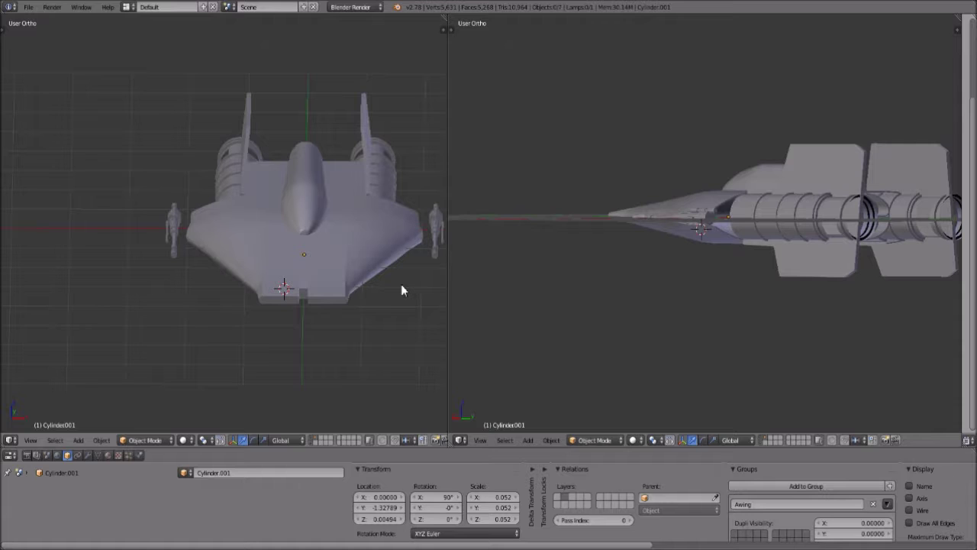
Inspect the A-wing model from the front, underside and rear, and select its main hull.
middle_click_drag(363, 238, 169, 269)
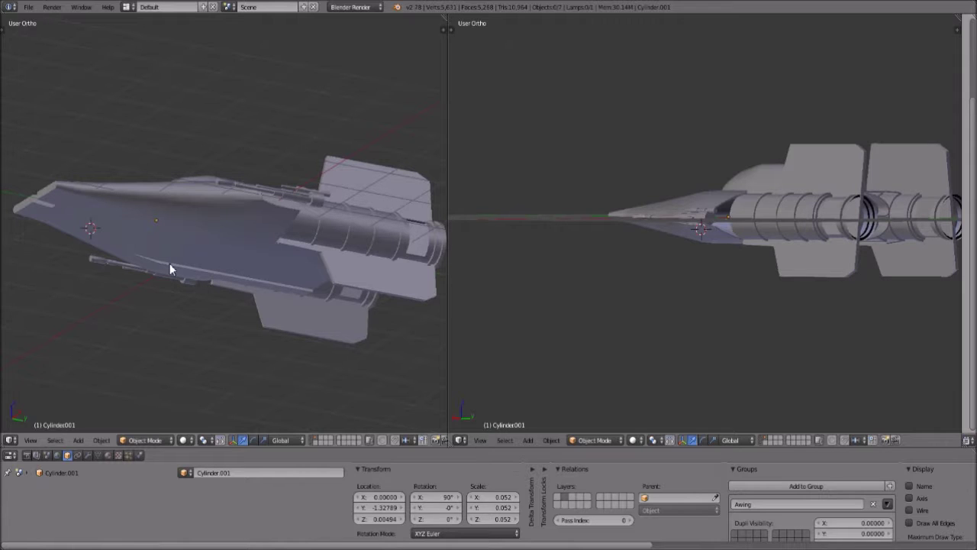
middle_click_drag(178, 233, 236, 259)
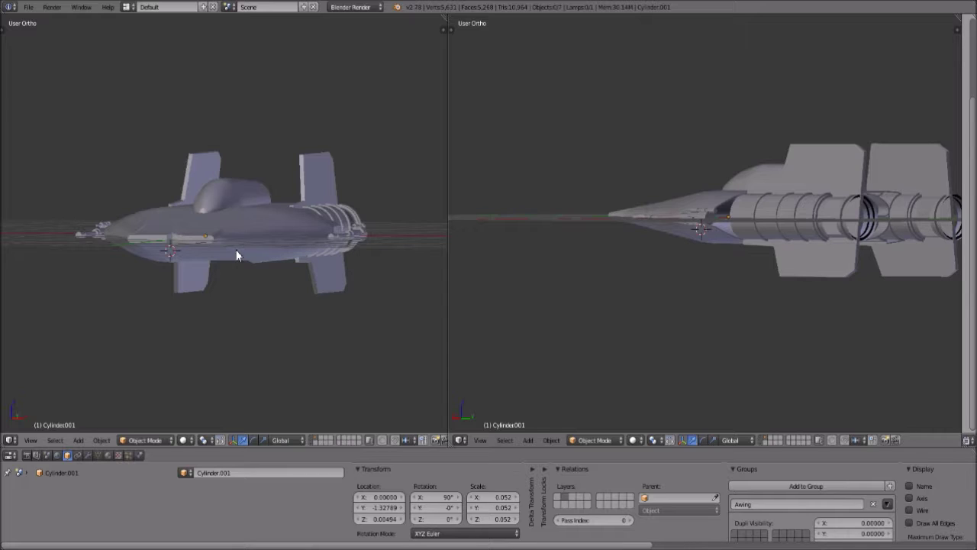
middle_click_drag(129, 290, 309, 255)
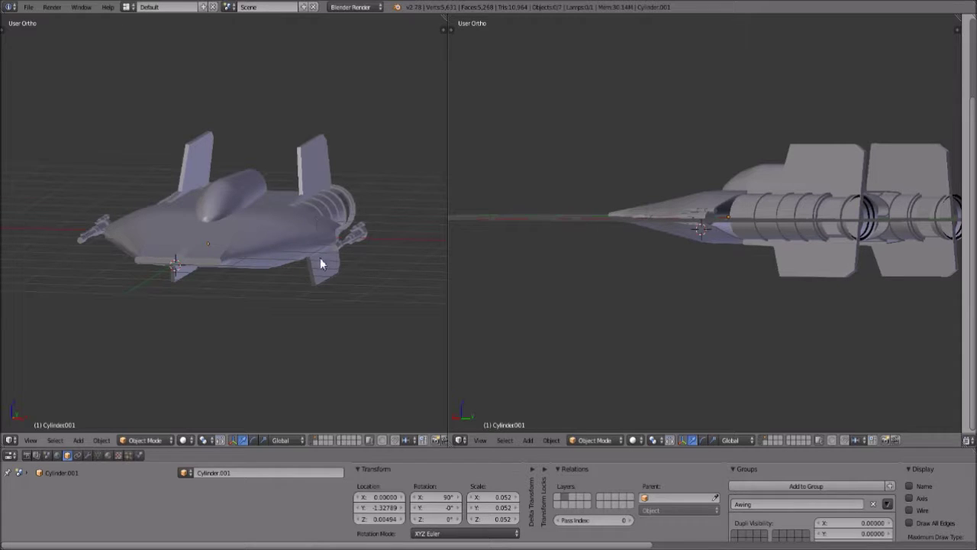
right_click(310, 262)
middle_click_drag(310, 262, 163, 258)
scroll(217, 283, "up", 2)
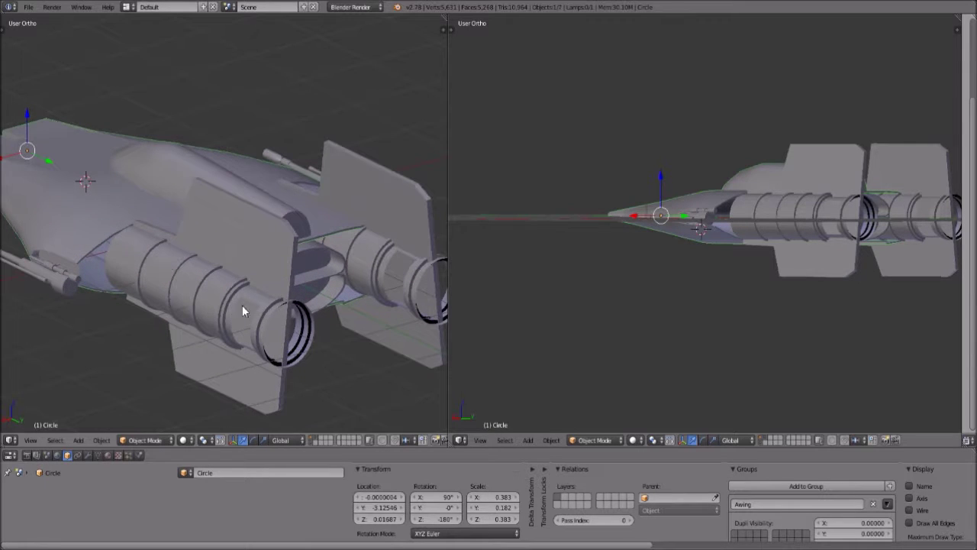
middle_click_drag(176, 228, 213, 243)
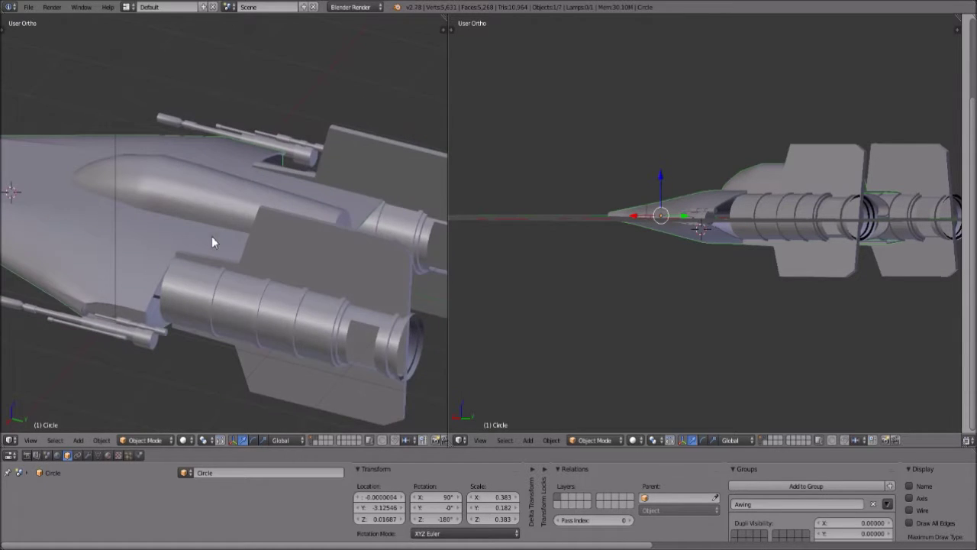
View the ship straight from the front and the top, and compare its outline with the blueprint.
left_click(31, 439)
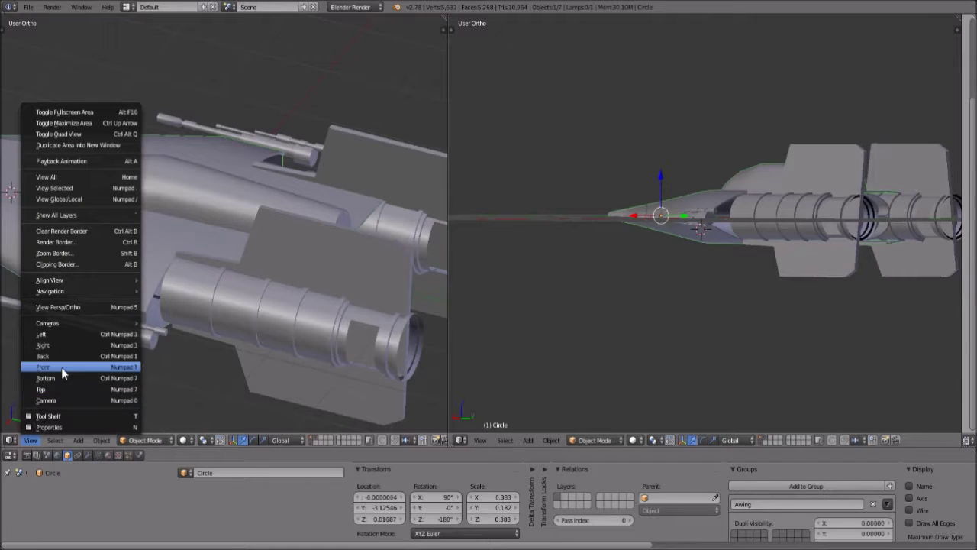
left_click(61, 367)
left_click(31, 440)
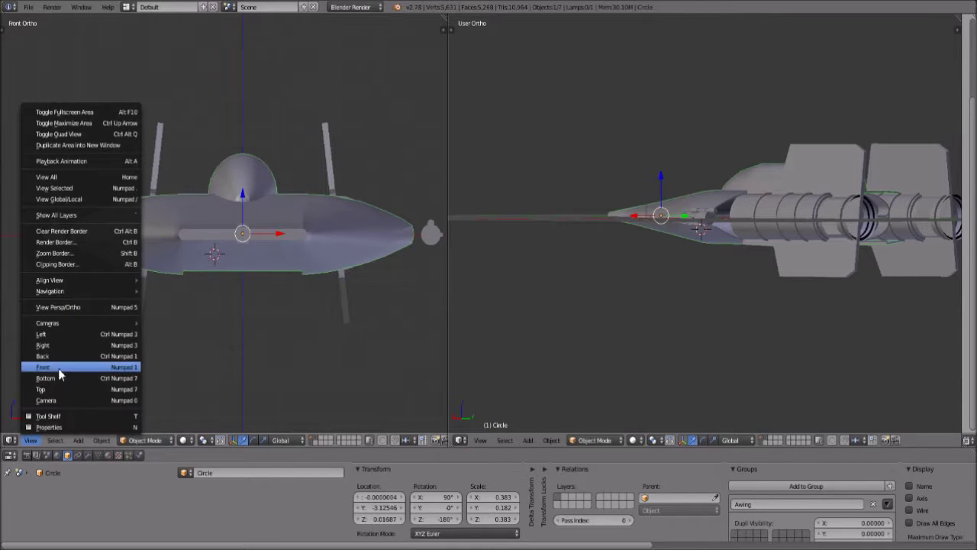
left_click(60, 390)
scroll(287, 203, "down", 2)
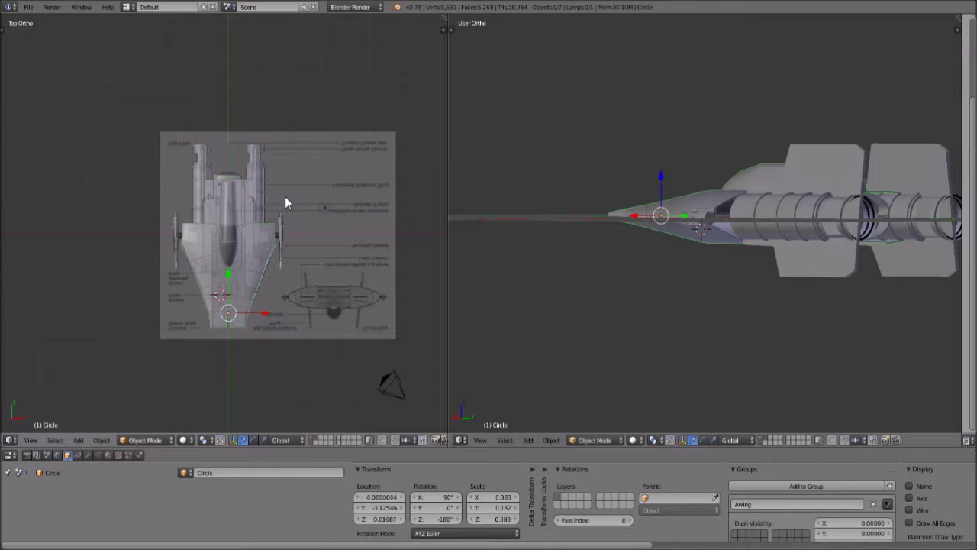
middle_click_drag(331, 197, 255, 213, "shift")
scroll(254, 225, "up", 4)
scroll(253, 233, "down", 4)
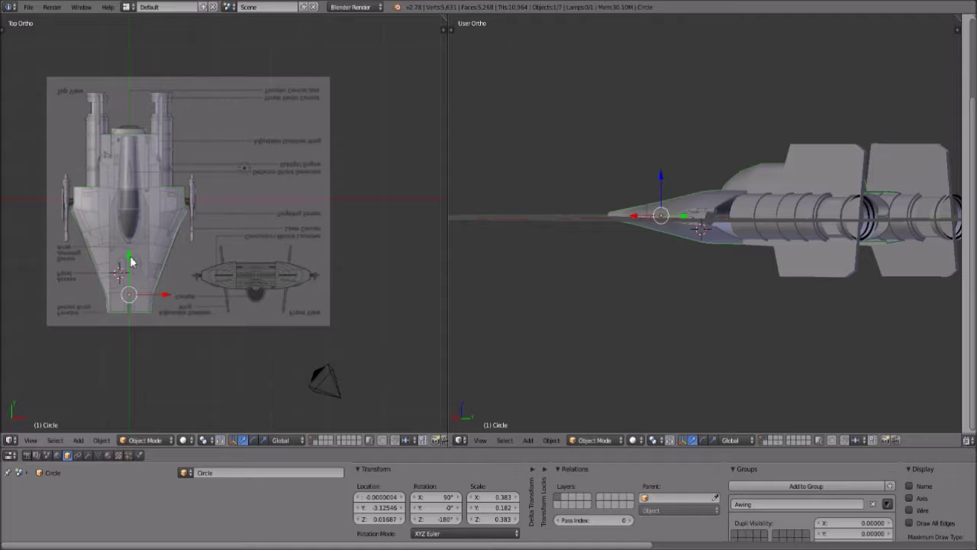
middle_click_drag(136, 220, 181, 217, "shift")
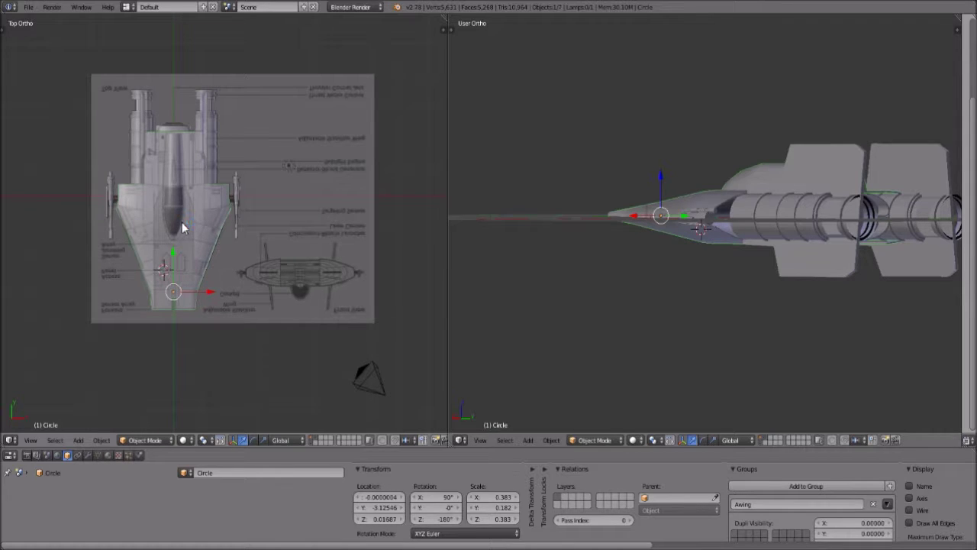
Examine the selected hull's overall shape from above, the sides and underneath.
middle_click_drag(184, 226, 329, 290)
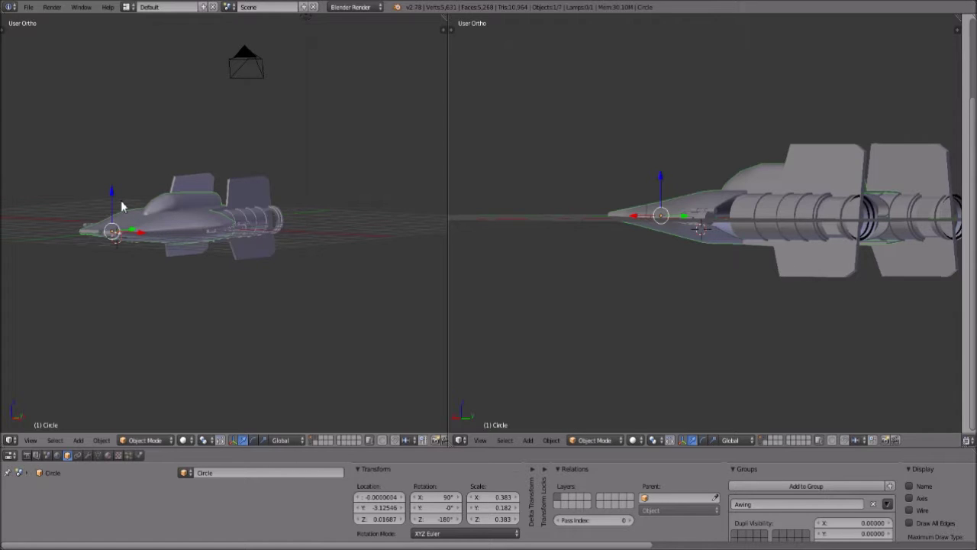
middle_click_drag(122, 206, 263, 281)
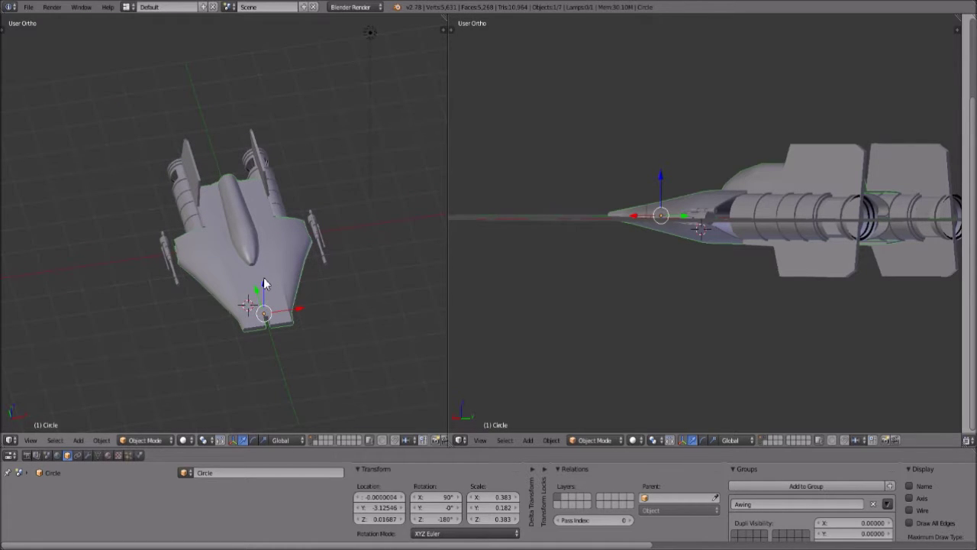
middle_click_drag(263, 283, 283, 323)
scroll(284, 331, "up", 3)
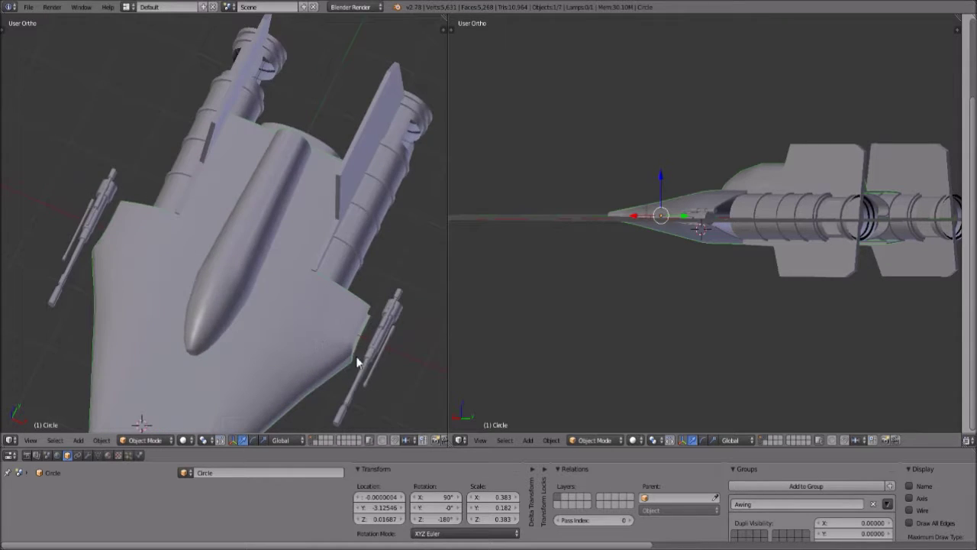
middle_click_drag(356, 360, 311, 262)
right_click(251, 268)
right_click(202, 253)
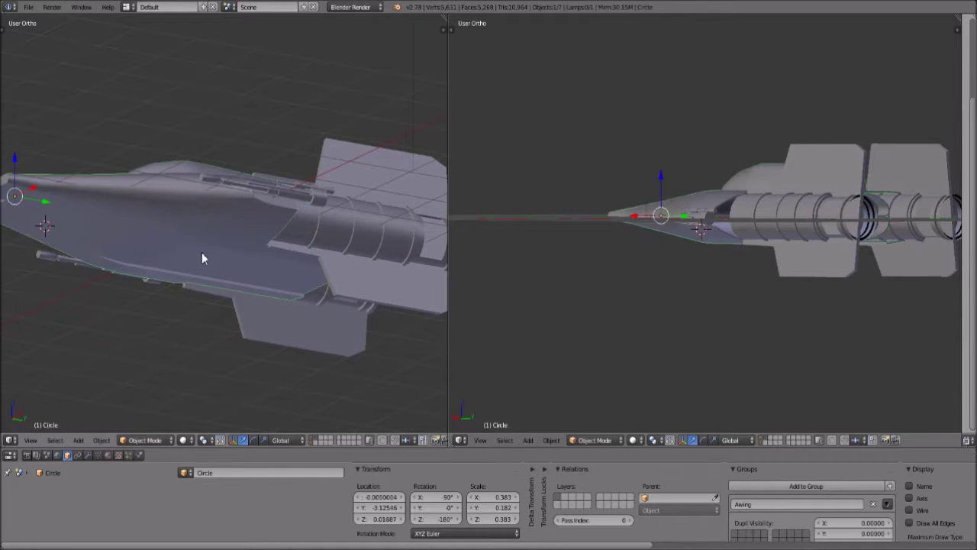
left_click(161, 440)
middle_click_drag(229, 252, 233, 197)
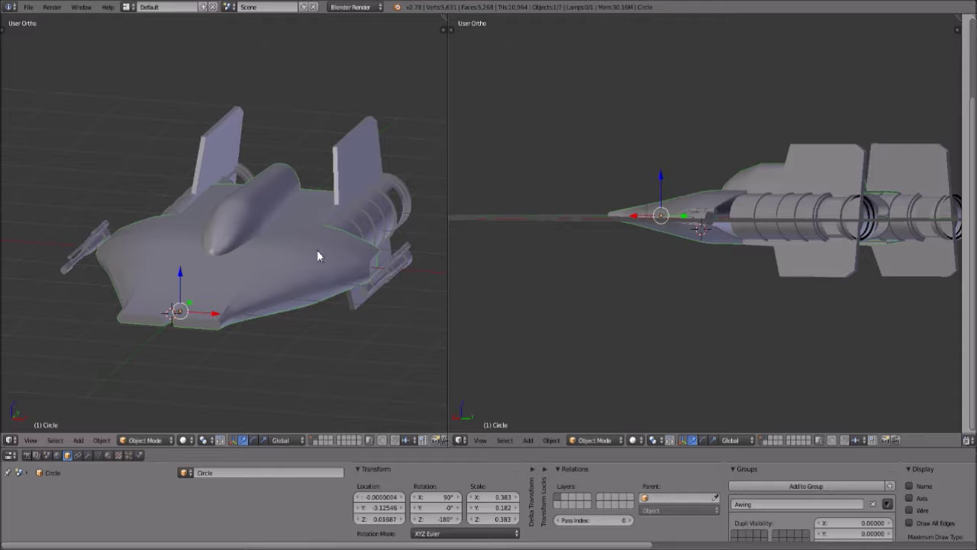
key("g")
right_click(264, 187)
middle_click_drag(330, 304, 235, 280)
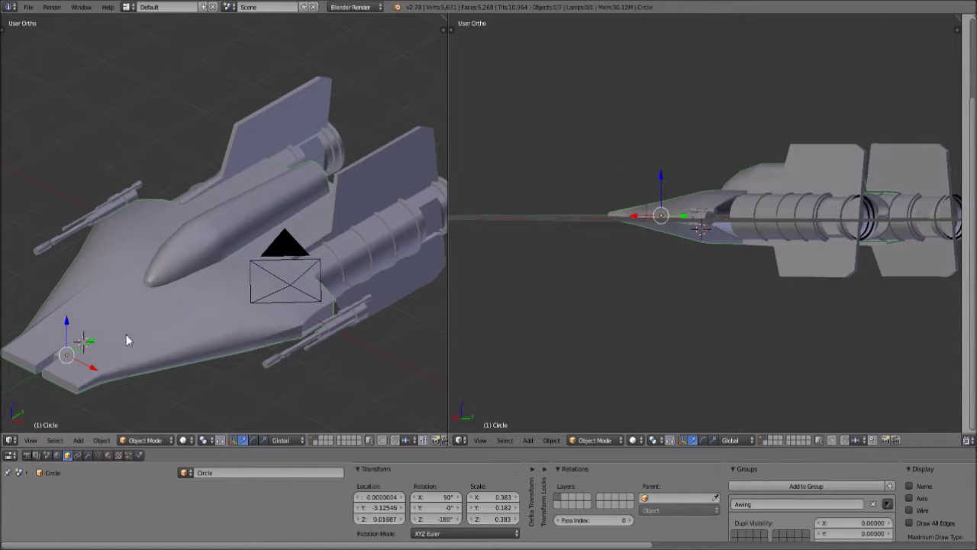
middle_click_drag(155, 319, 231, 325)
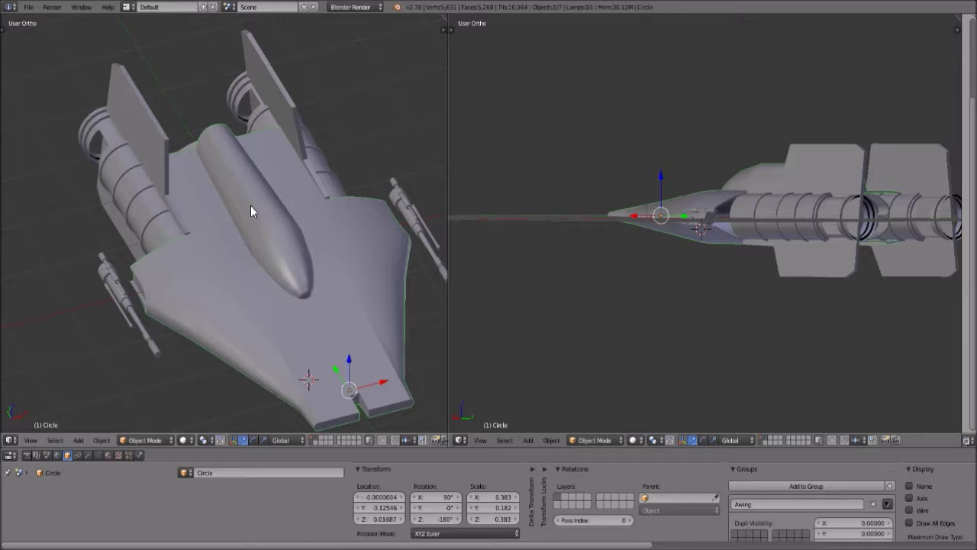
Return to the top view and study the blueprint's panel lines over the hull's front half.
left_click(31, 439)
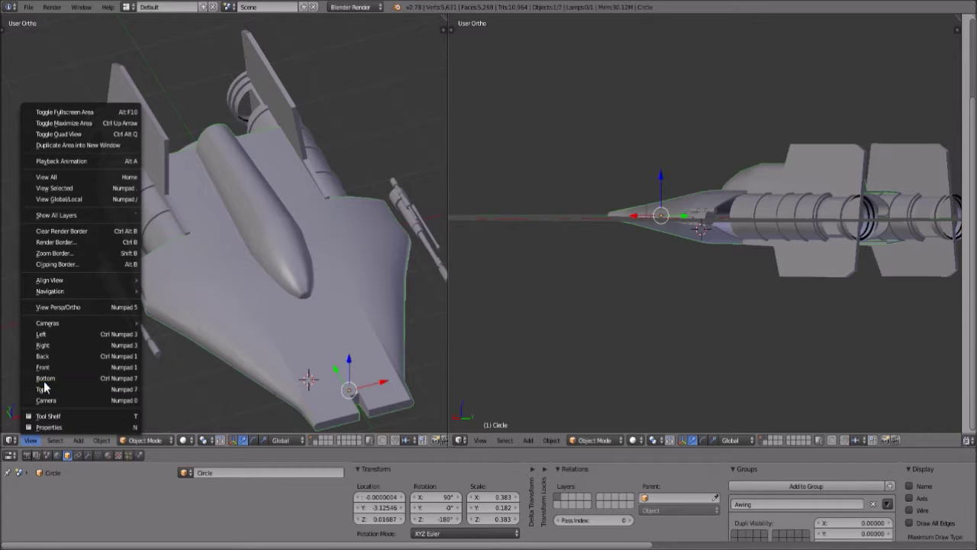
left_click(43, 385)
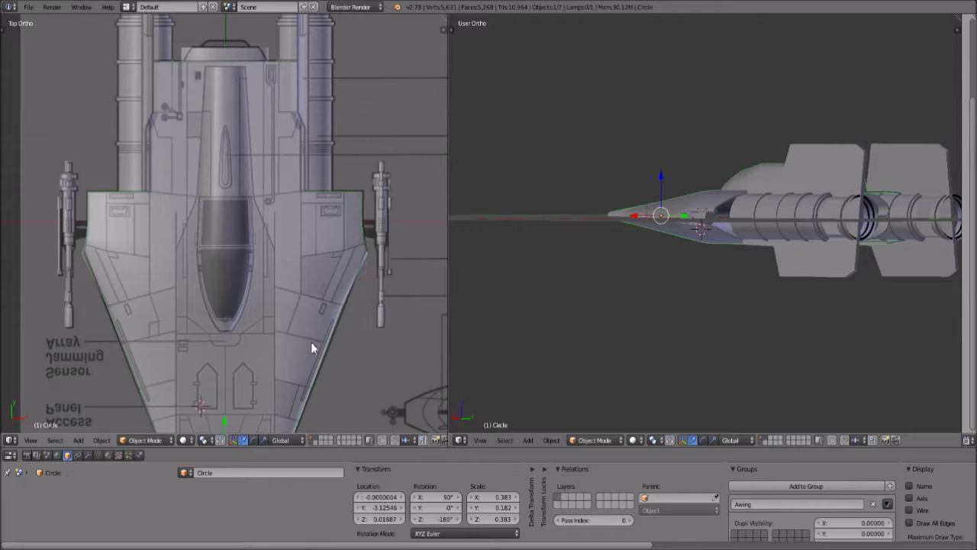
middle_click_drag(329, 345, 323, 270, "shift")
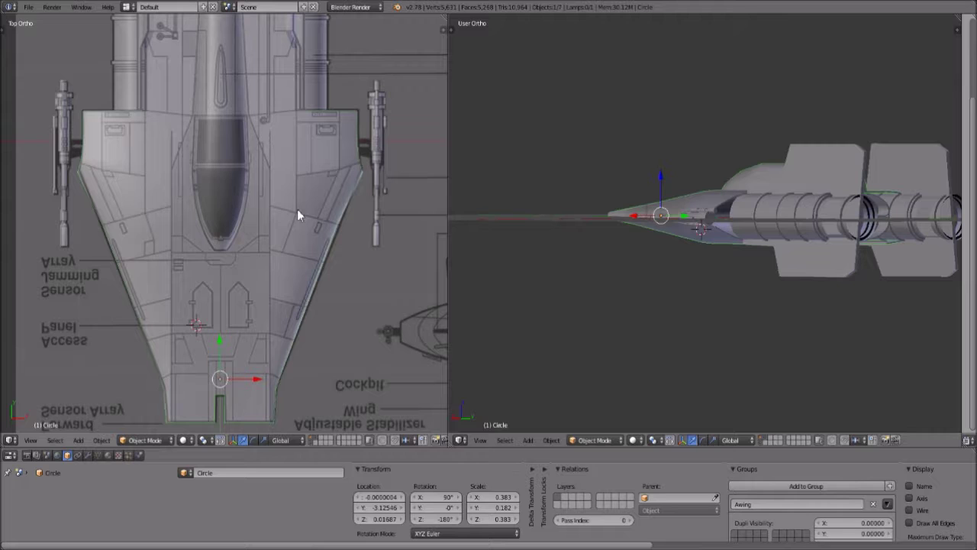
Show only the hull's layer and put the hull into Edit Mode.
middle_click_drag(297, 210, 197, 134)
left_click(312, 439)
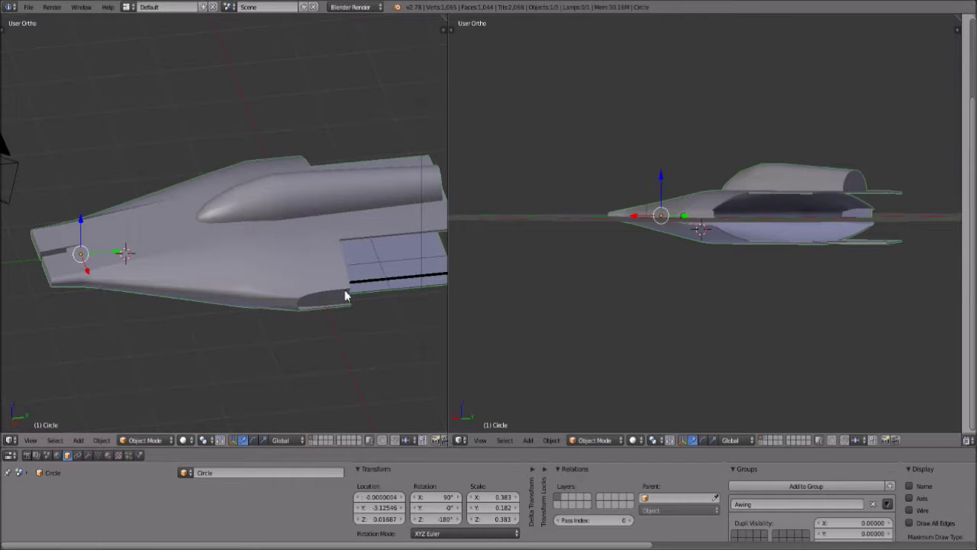
middle_click_drag(344, 289, 297, 448)
middle_click_drag(297, 396, 244, 301)
scroll(266, 362, "up", 3)
left_click(171, 441)
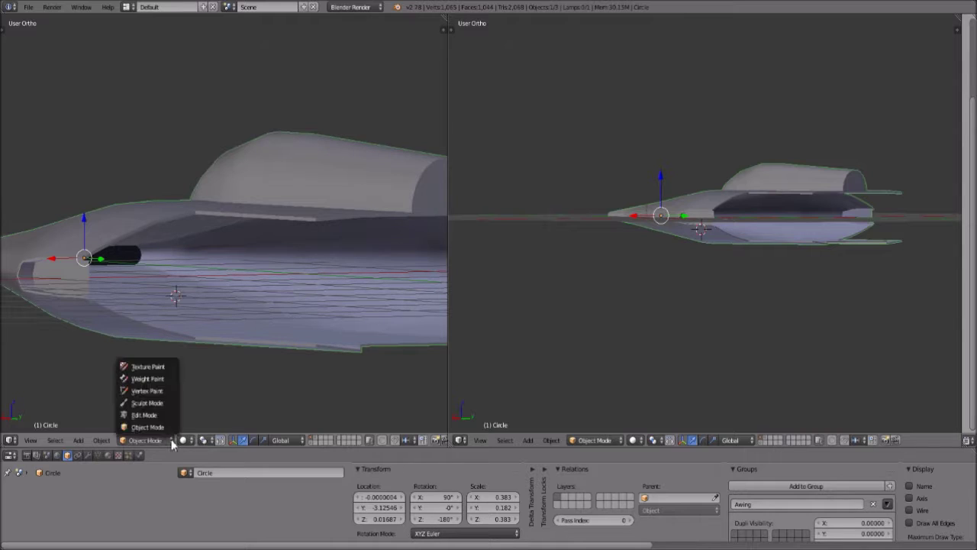
left_click(165, 416)
Examine the hull's mesh topology around the side recess, the underside and the open engine bay.
scroll(229, 322, "up", 1)
middle_click_drag(234, 309, 238, 238, "shift")
left_click(323, 438)
scroll(143, 212, "down", 2)
middle_click_drag(95, 254, 264, 270, "shift")
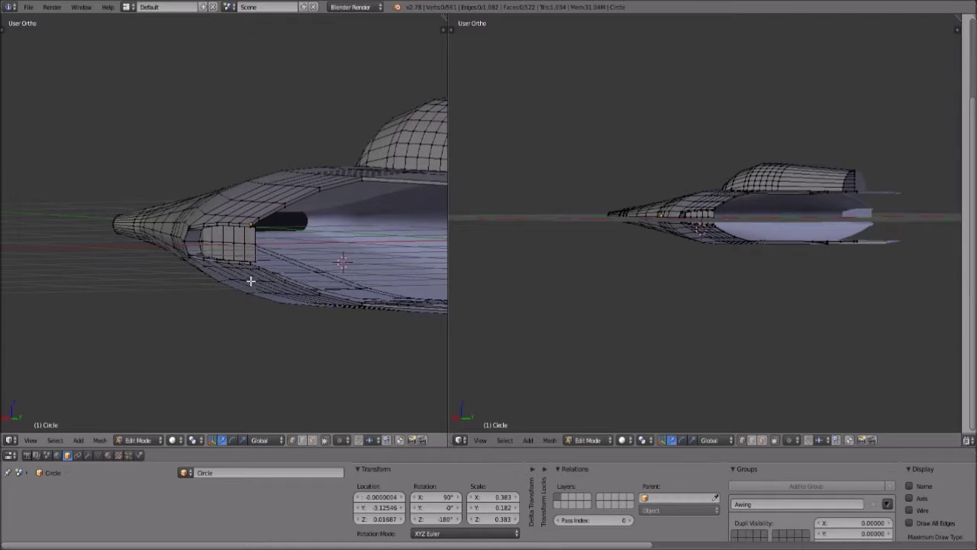
scroll(256, 277, "up", 6)
scroll(284, 243, "down", 3)
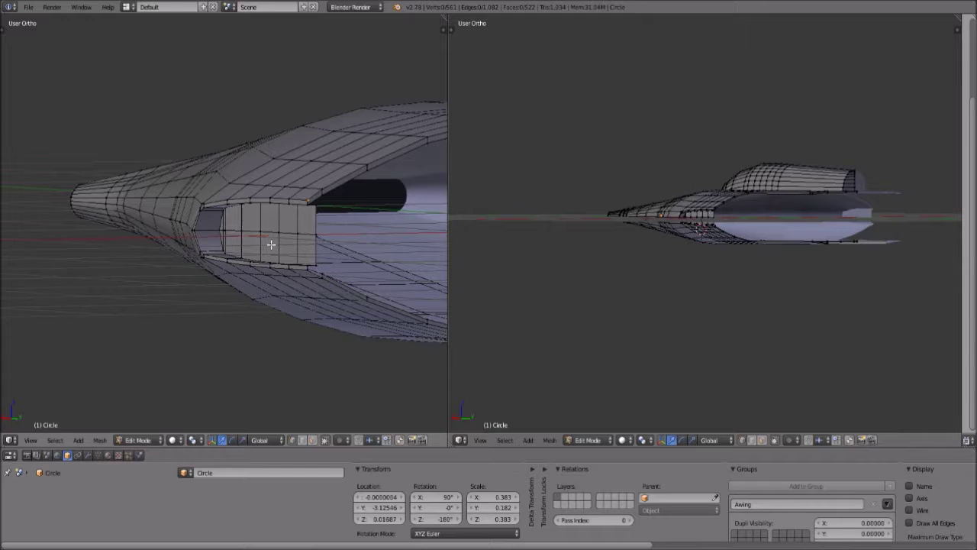
scroll(279, 223, "up", 4)
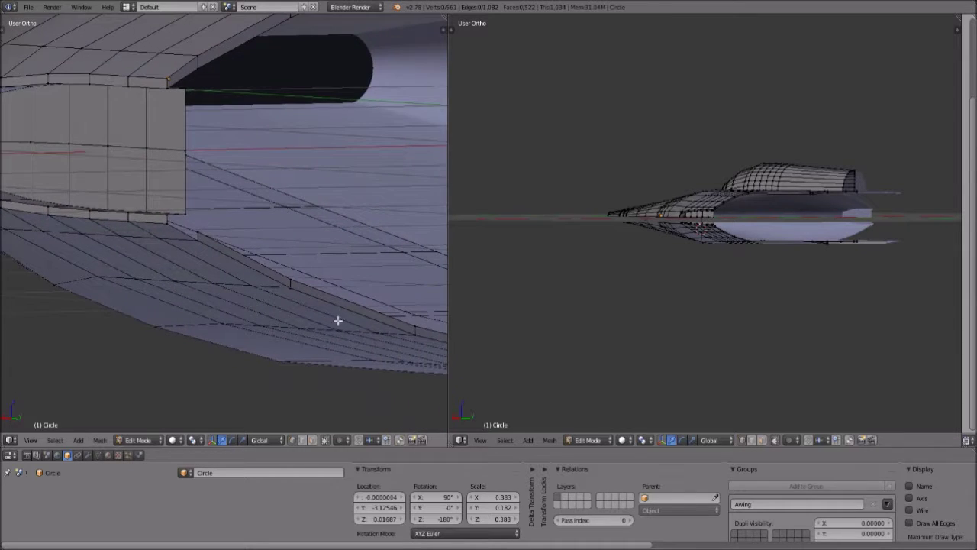
scroll(336, 314, "down", 6)
middle_click_drag(341, 308, 304, 261)
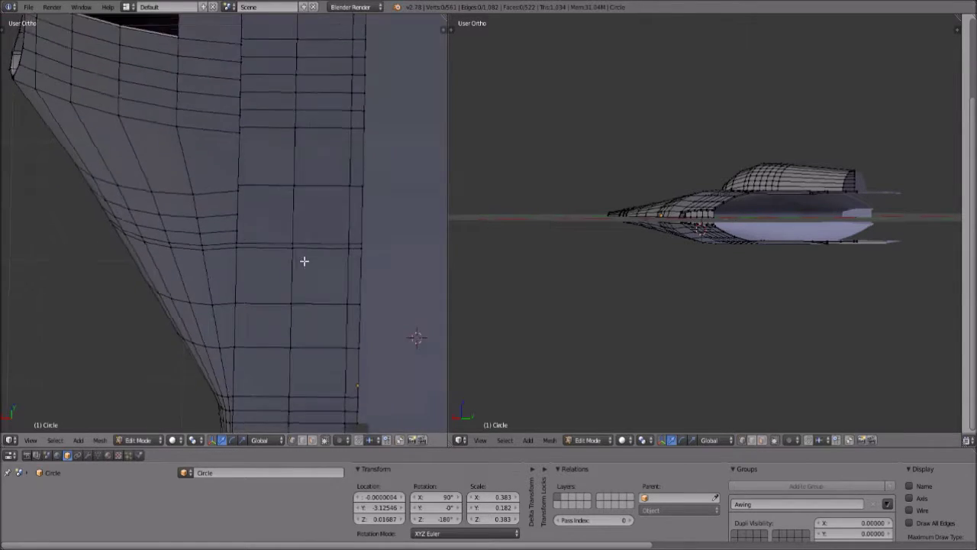
scroll(304, 261, "down", 4)
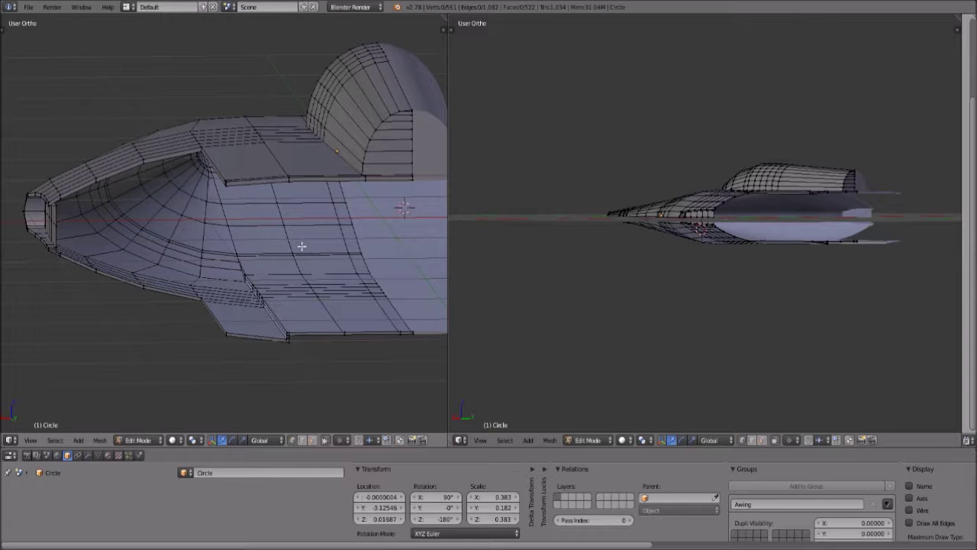
mouse_move(308, 283)
middle_mouse_down()
mouse_move(310, 240)
mouse_move(306, 273)
middle_mouse_up()
scroll(306, 303, "up", 4)
scroll(306, 303, "down", 6)
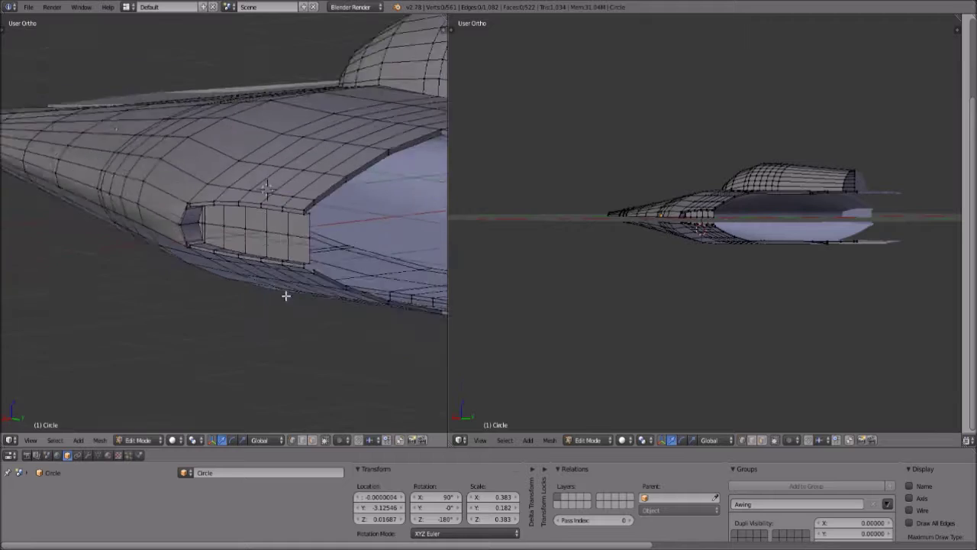
middle_click_drag(328, 272, 268, 230)
scroll(269, 230, "up", 3)
scroll(287, 275, "down", 1)
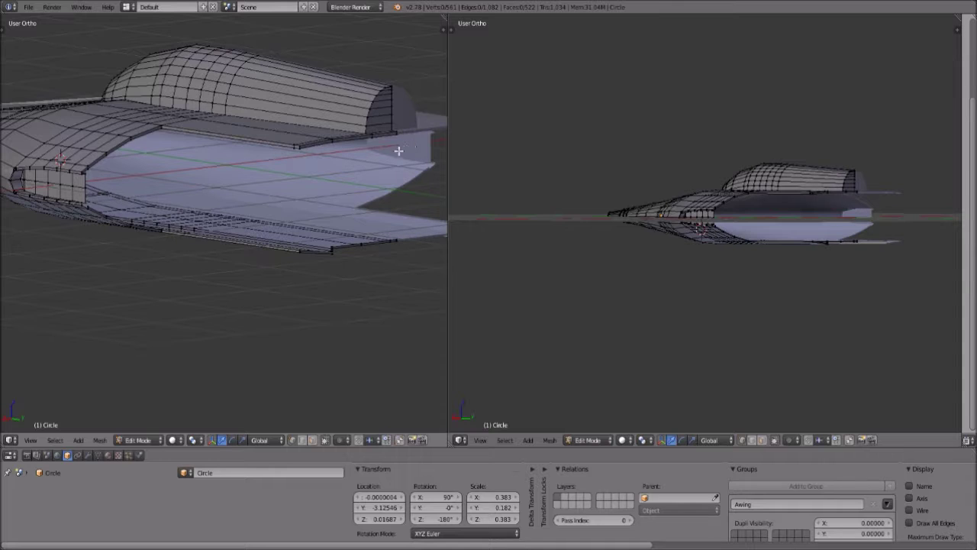
Return the hull to Object Mode and briefly show the layer with the stabilizer fins and laser cannons.
left_click(149, 440)
left_click(152, 428)
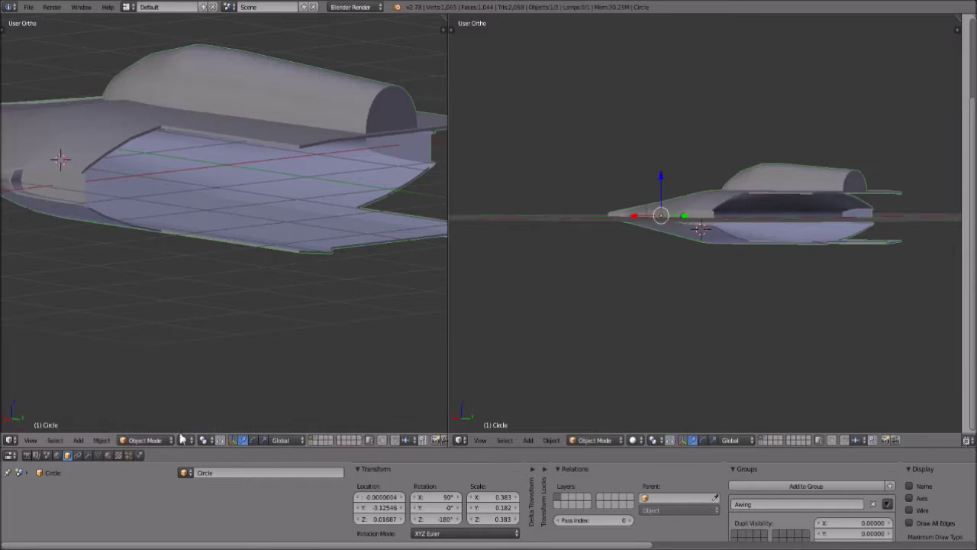
left_click(313, 440, "shift")
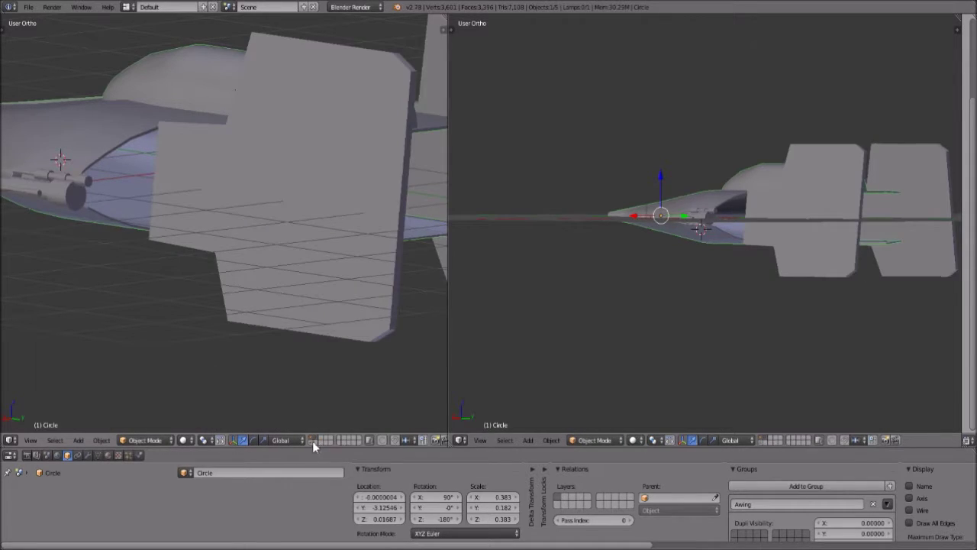
left_click(314, 438, "shift")
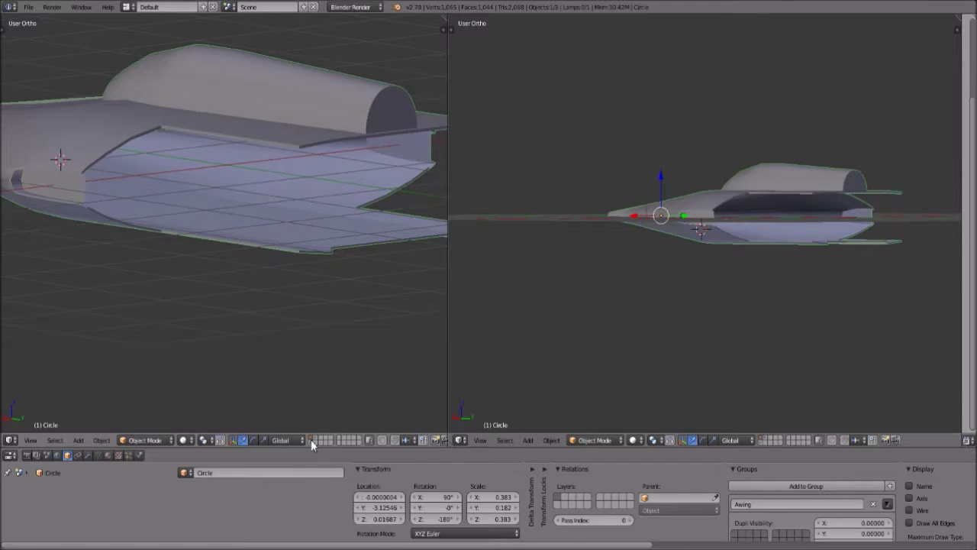
Show the engine layer, check the central engine block between the thrusters, and hide the layer again.
left_click(311, 441, "shift")
middle_click_drag(416, 261, 343, 283)
right_click(308, 253)
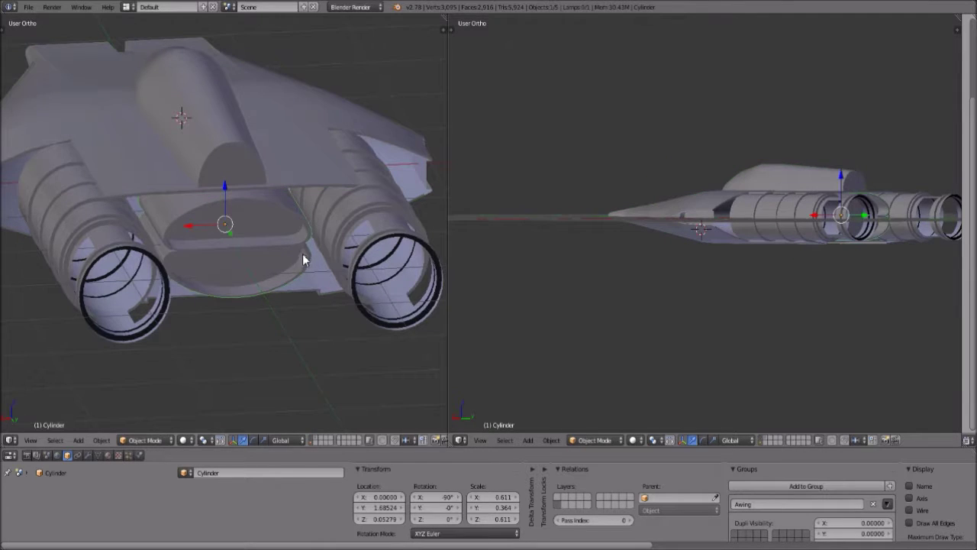
key("g")
right_click(279, 247)
left_click(311, 439, "shift")
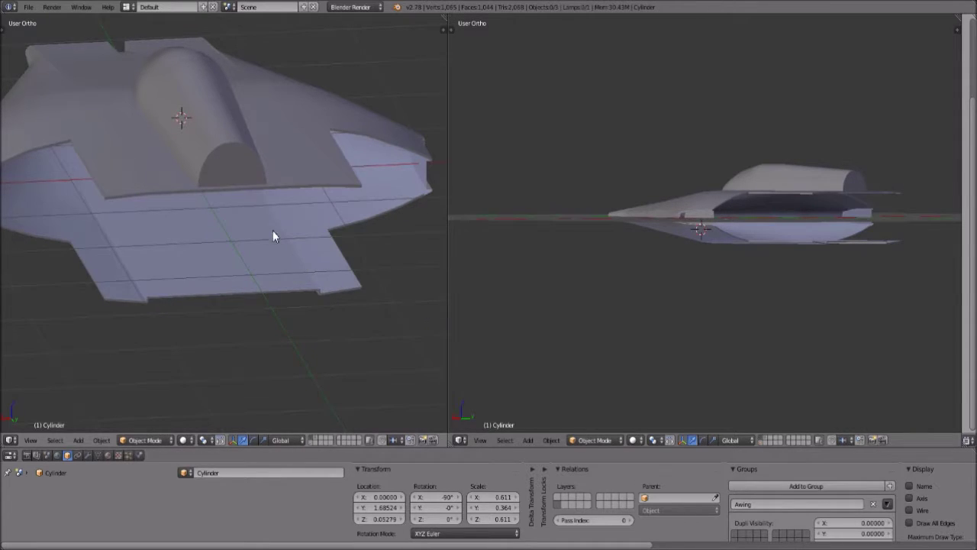
Select the hull and put it into Edit Mode.
middle_click_drag(271, 223, 283, 215)
left_click(143, 439)
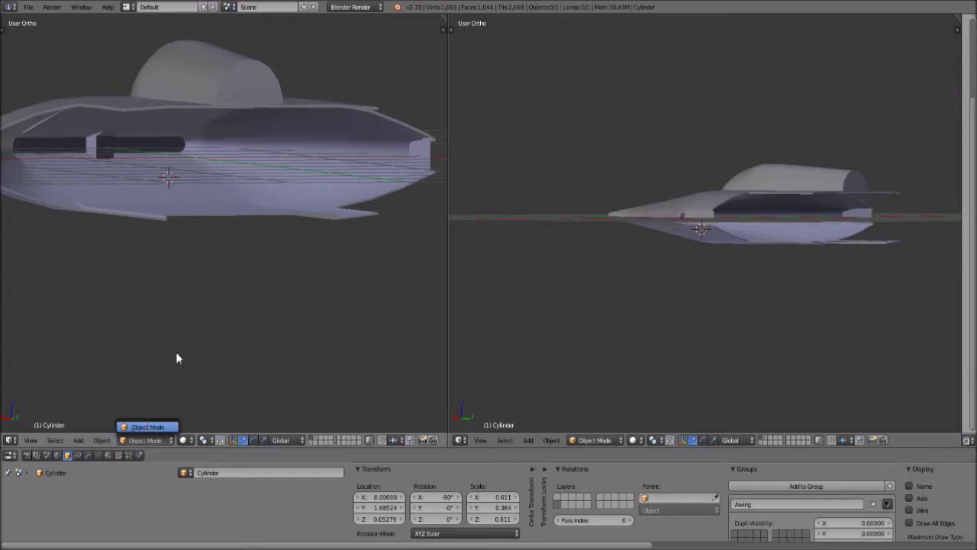
right_click(164, 208)
left_click(142, 440)
left_click(144, 413)
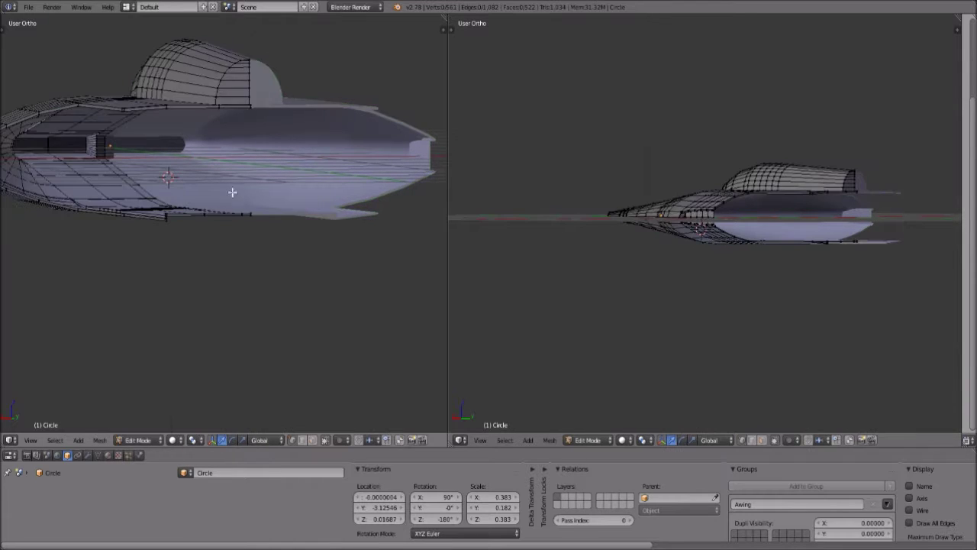
Examine the mesh topology along the lower hull plate's rear edge, especially at the small stepped corner.
scroll(296, 217, "up", 5)
scroll(296, 216, "down", 3)
middle_click_drag(240, 227, 274, 251)
scroll(282, 218, "up", 1)
scroll(282, 217, "up", 1)
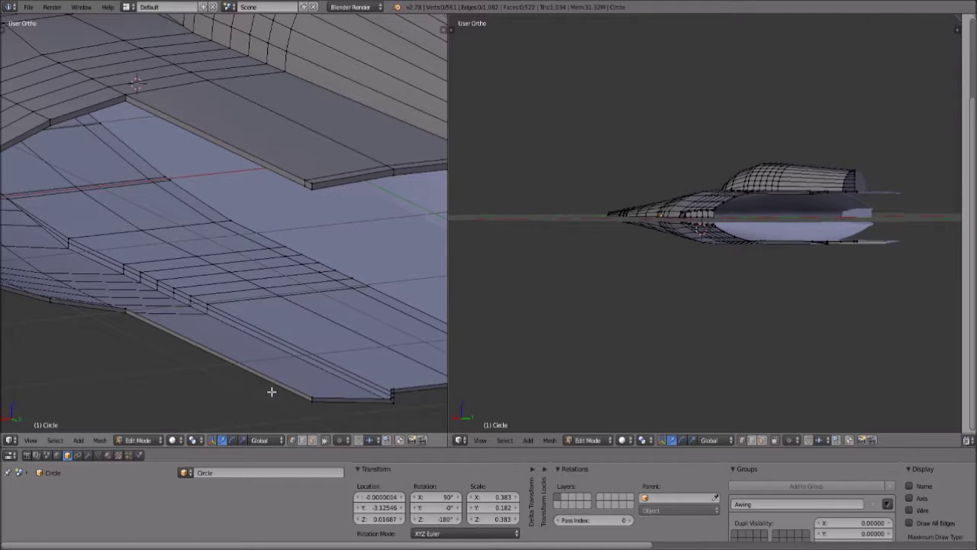
middle_click_drag(206, 396, 1, 256, "shift")
middle_click_drag(335, 335, 290, 354)
scroll(171, 300, "up", 1)
middle_click_drag(170, 301, 323, 323, "shift")
scroll(210, 309, "down", 4)
middle_click_drag(161, 290, 359, 355, "shift")
middle_click_drag(288, 360, 158, 321, "shift")
scroll(190, 341, "up", 4)
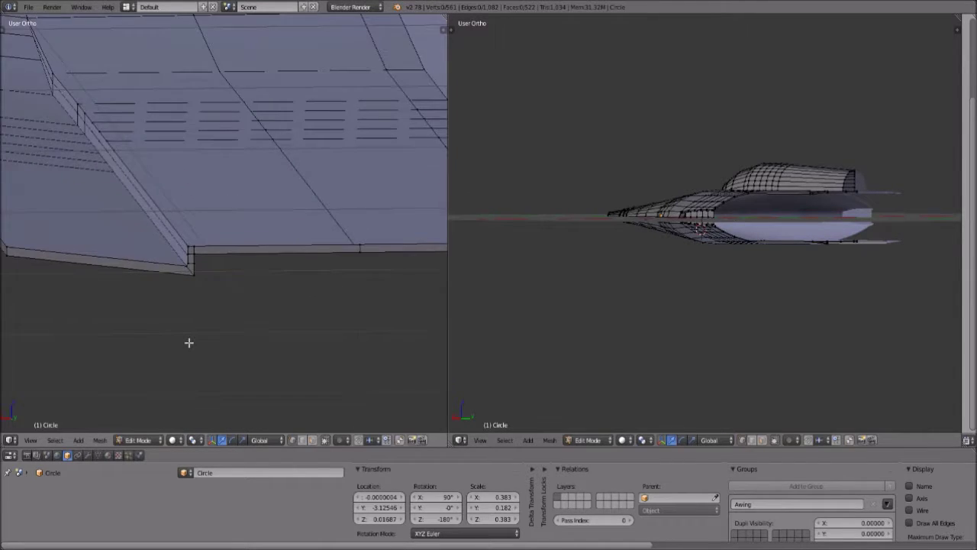
scroll(189, 342, "down", 5)
scroll(220, 299, "up", 2)
scroll(219, 283, "down", 6)
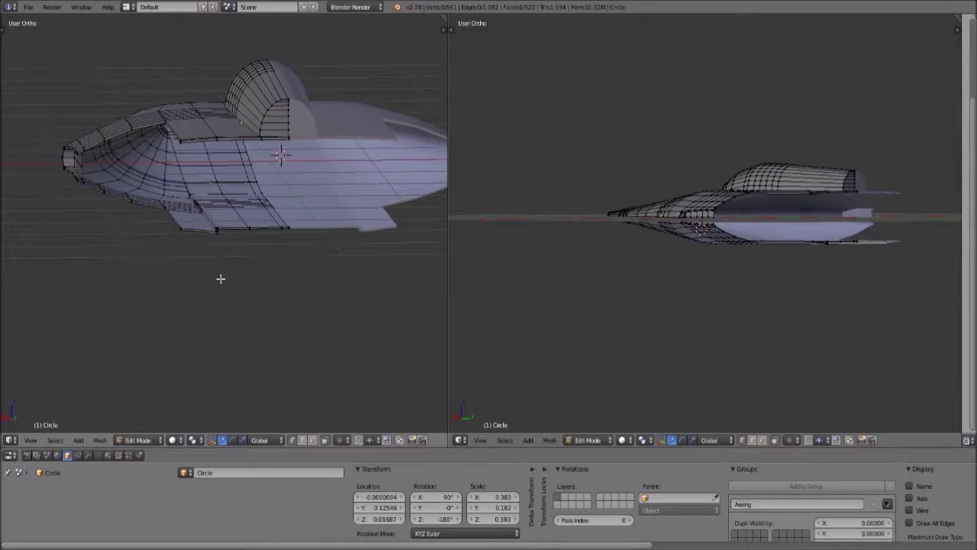
scroll(221, 277, "up", 6)
scroll(211, 260, "up", 5)
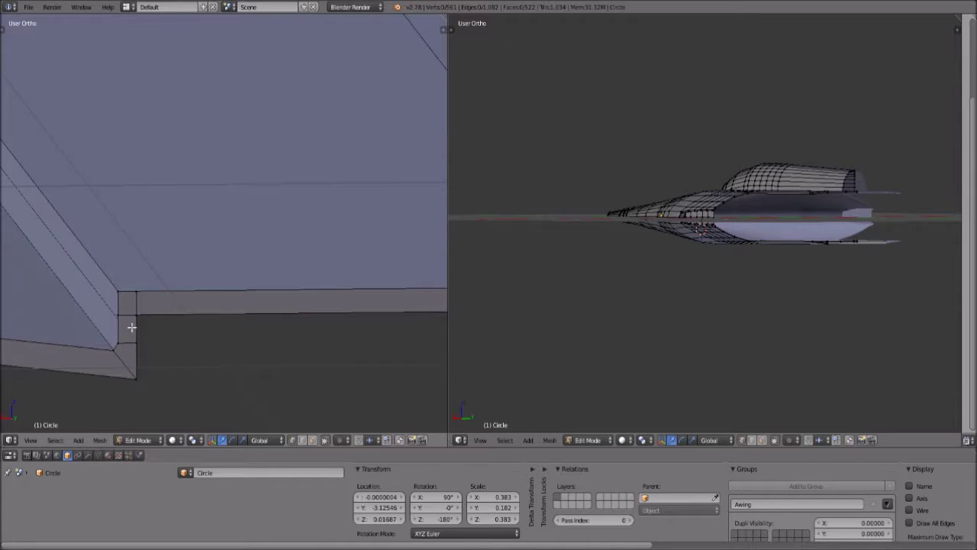
scroll(131, 327, "down", 4)
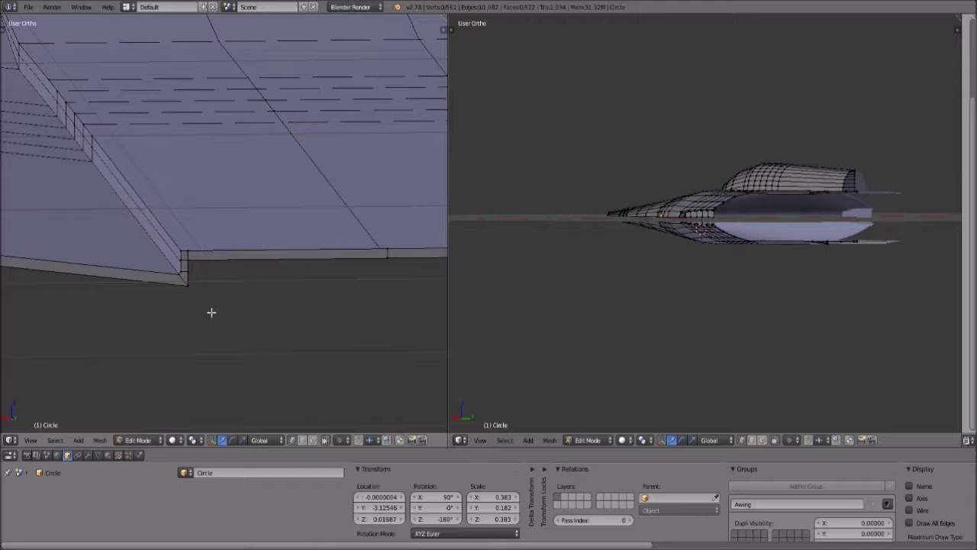
scroll(209, 312, "up", 2)
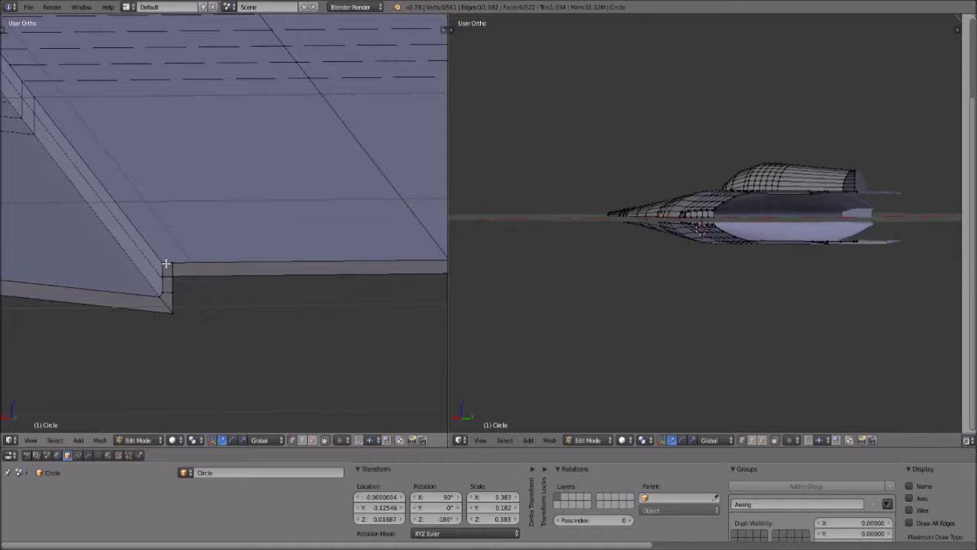
Preview loop cuts on the lower rear rim beside the stepped corner to check how the edge rings run, without cutting.
key("ctrl+r")
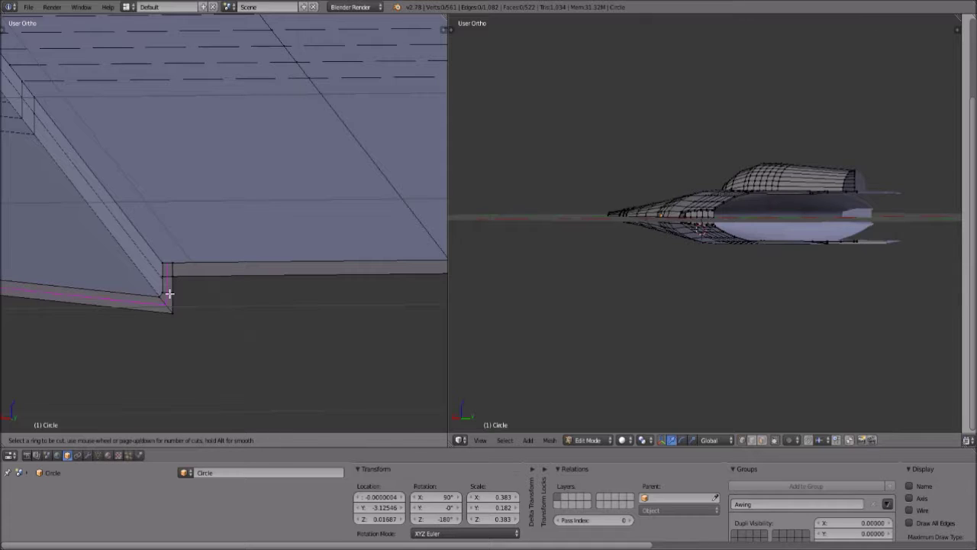
key("Escape")
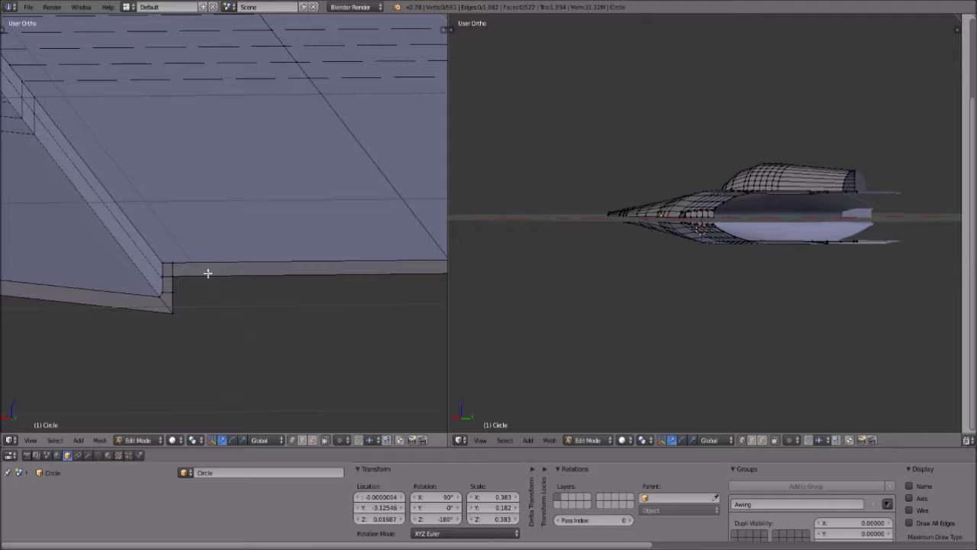
scroll(406, 274, "down", 2)
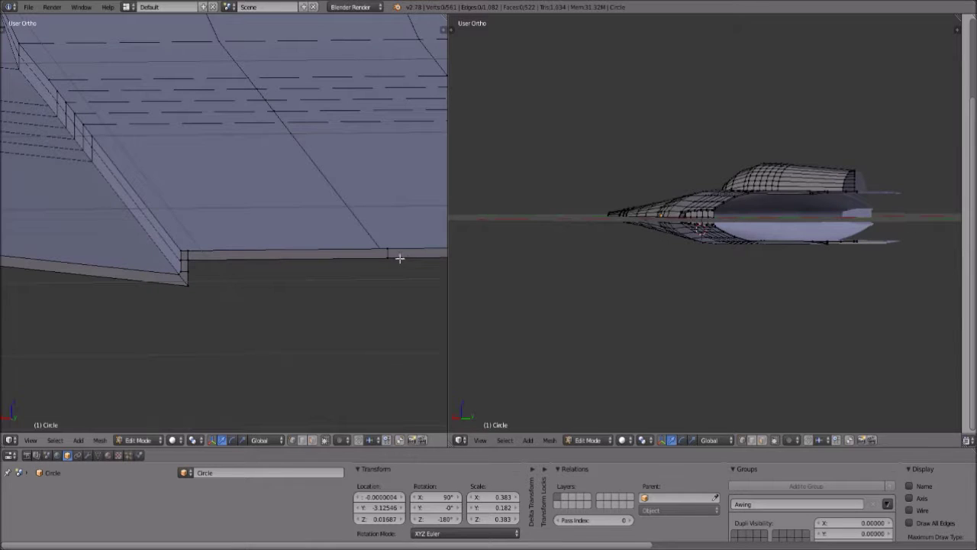
key("ctrl+r")
key("Escape")
Merge the three upper vertices of the stepped corner At Last into its inner top corner vertex, and clear the selection.
scroll(161, 311, "up", 4)
right_click(100, 339)
right_click(119, 308, "shift")
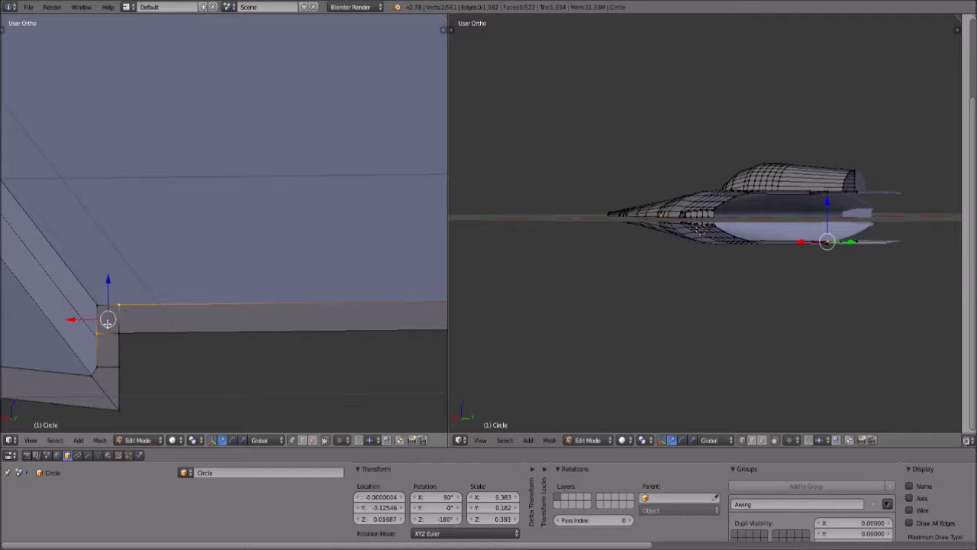
middle_click_drag(114, 297, 270, 185, "shift")
right_click(254, 200, "shift")
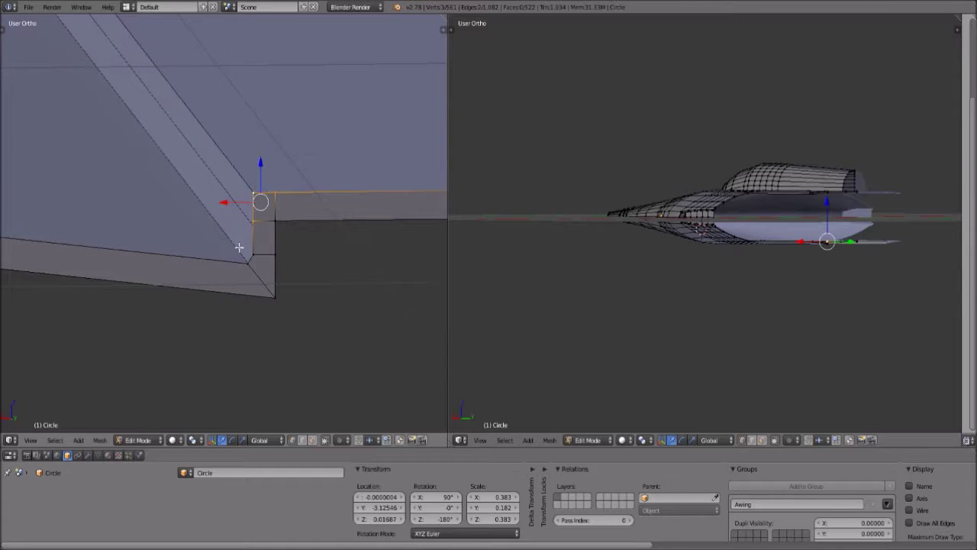
key("alt+m")
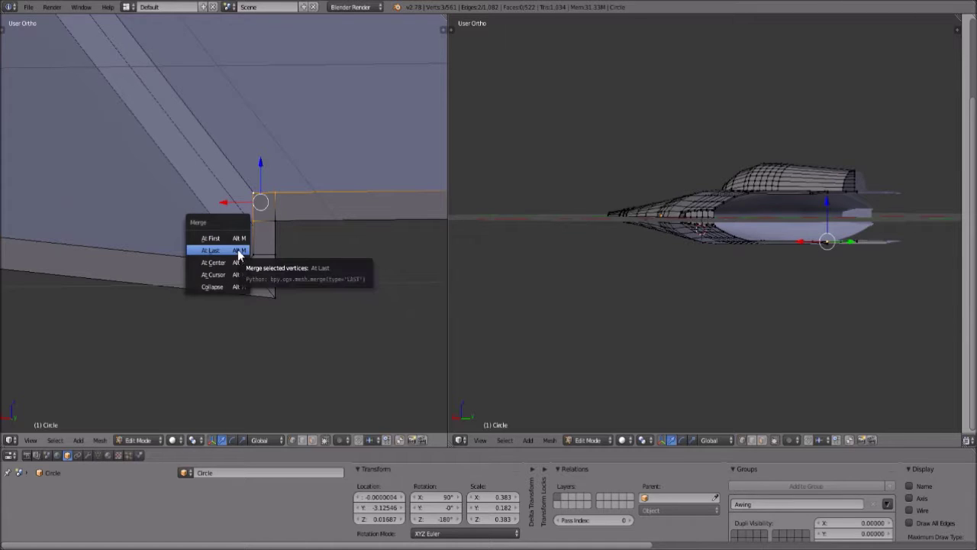
left_click(239, 251)
key("a")
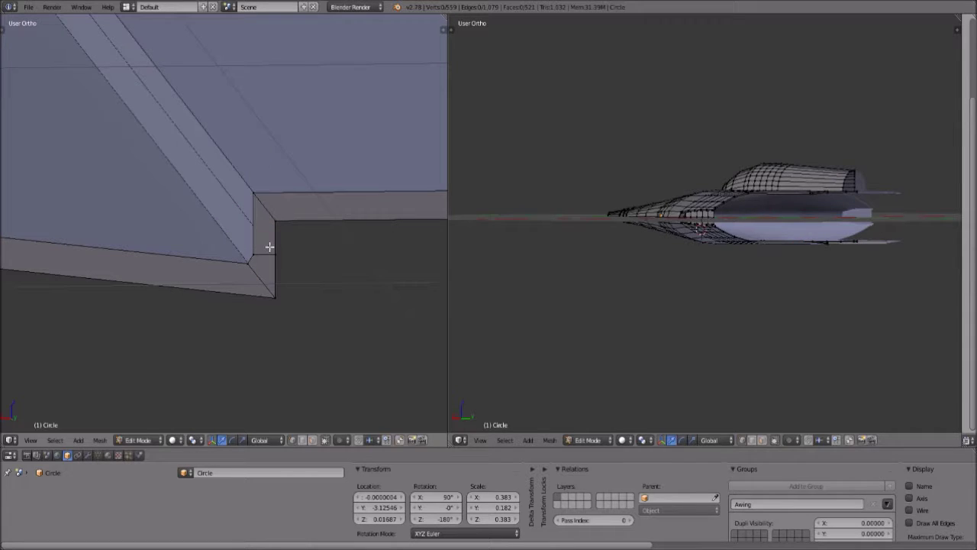
Preview a loop cut through the merged corner to check the edge ring along the rear rim, without cutting.
key("ctrl+r")
right_click(263, 265)
scroll(244, 260, "down", 2)
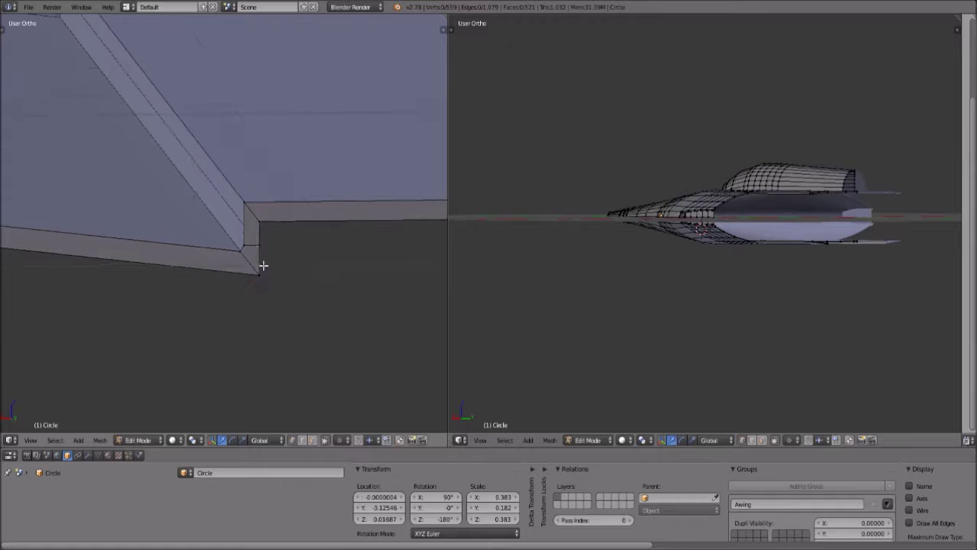
key("ctrl+r")
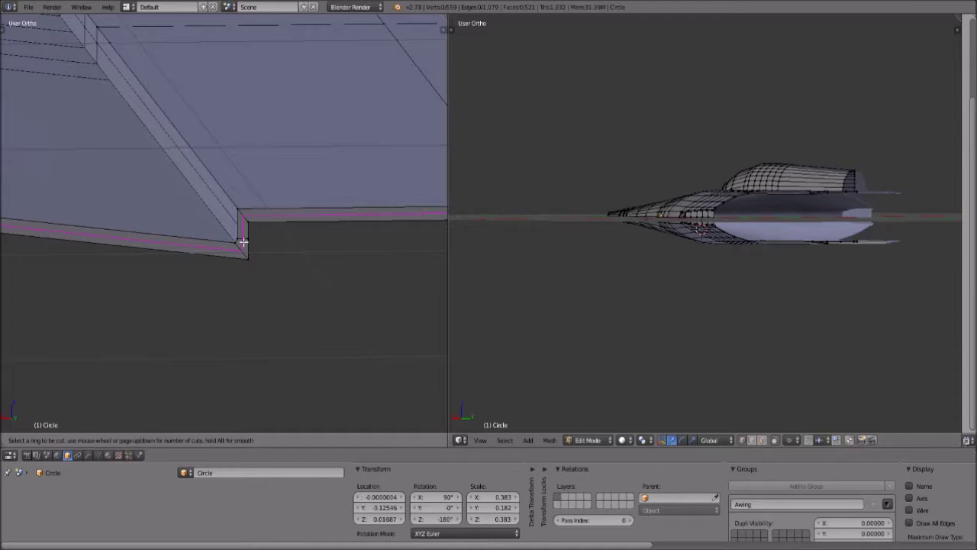
right_click(243, 241)
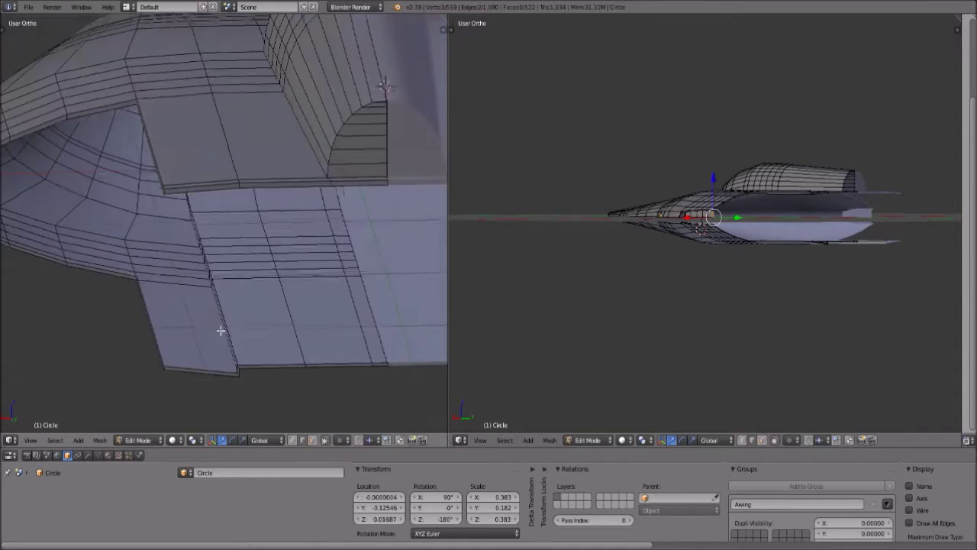
Select the full inner edge loop around the hull's rear opening, starting from a rim edge near the centerline.
scroll(271, 374, "up", 2)
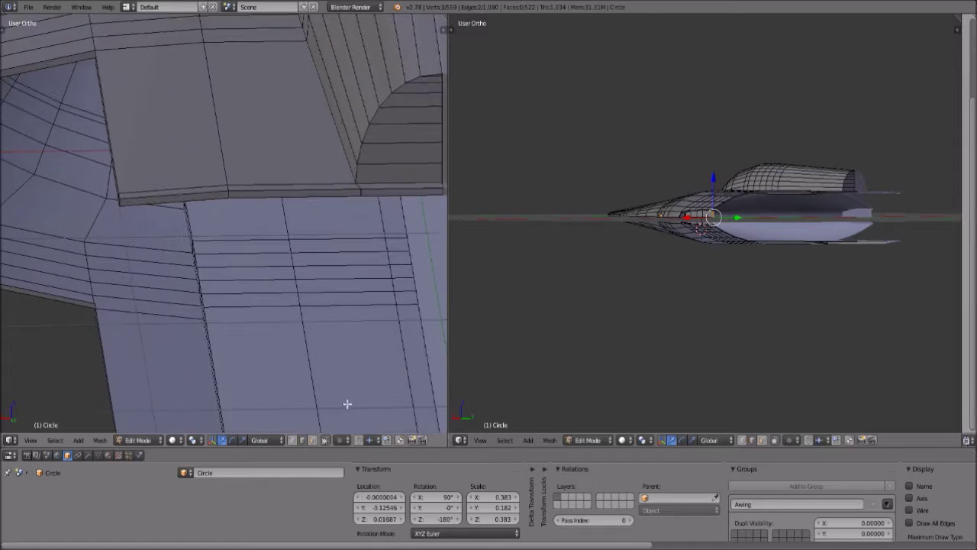
middle_click_drag(85, 301, 95, 200, "shift")
middle_click_drag(313, 333, 206, 276, "shift")
right_click(341, 306)
right_click(335, 305)
key("ctrl+e")
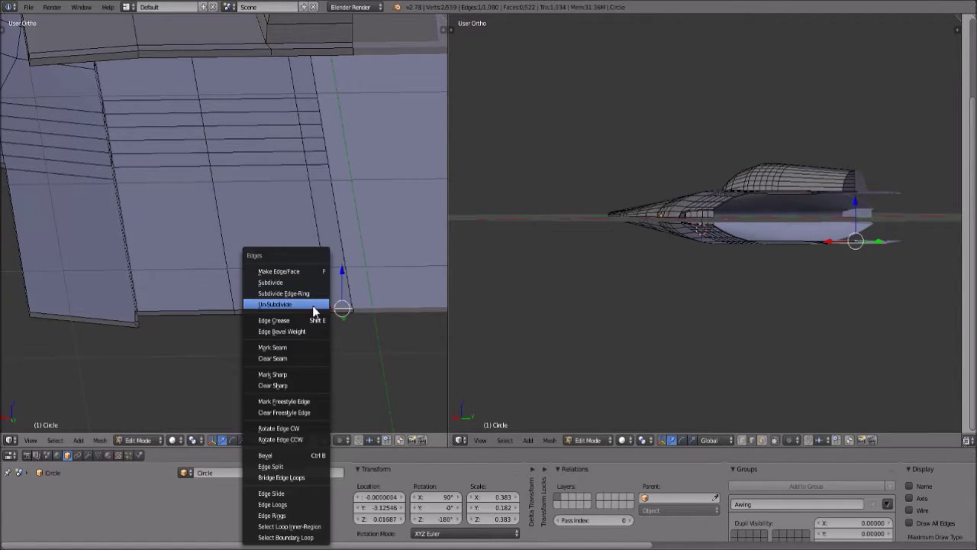
left_click(289, 505)
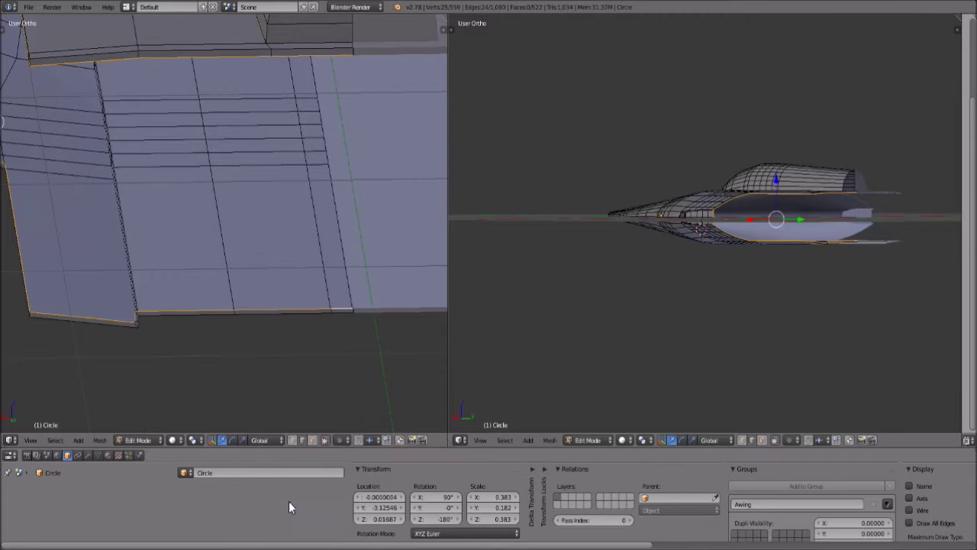
Deselect the four loop edges around the small block at the hull's side tip, keeping the rest of the loop selected.
scroll(270, 267, "down", 7)
middle_click_drag(179, 280, 176, 225)
middle_click_drag(190, 173, 221, 301)
right_click(145, 232, "shift")
right_click(155, 252, "shift")
right_click(163, 372, "shift")
right_click(141, 411, "shift")
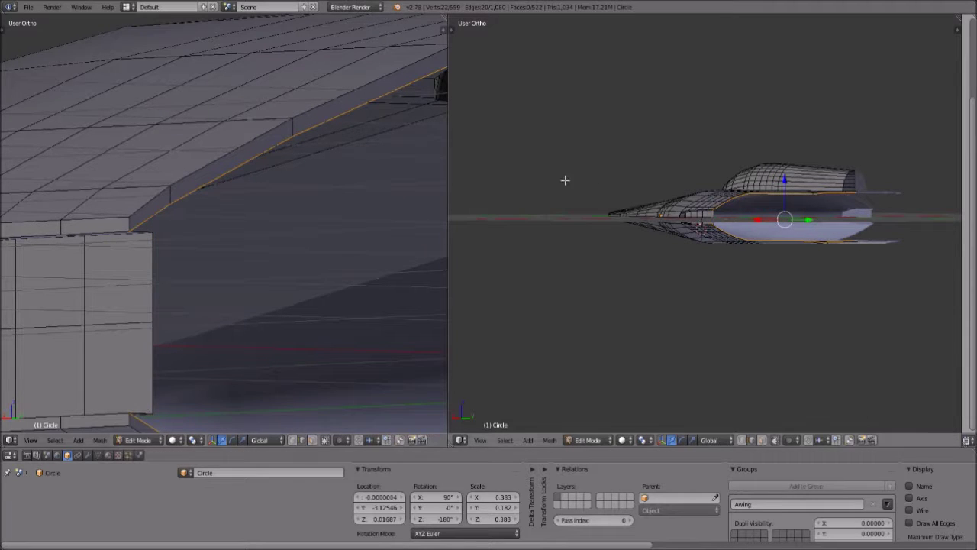
Switch to the top view and extrude the selected inner rim edges, constrained to the Y axis.
left_click(480, 440)
left_click(507, 390)
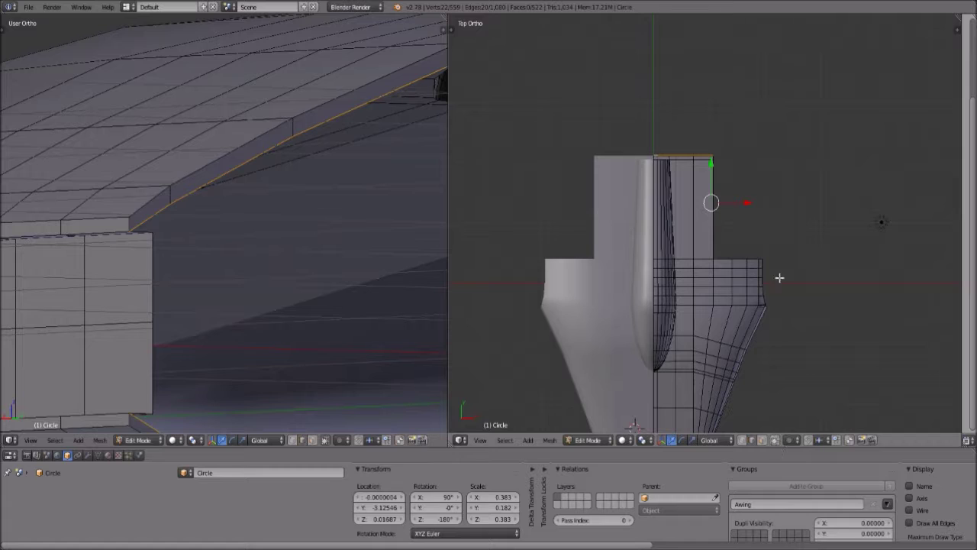
scroll(735, 183, "up", 5)
middle_click_drag(723, 159, 731, 268, "shift")
scroll(696, 232, "up", 2)
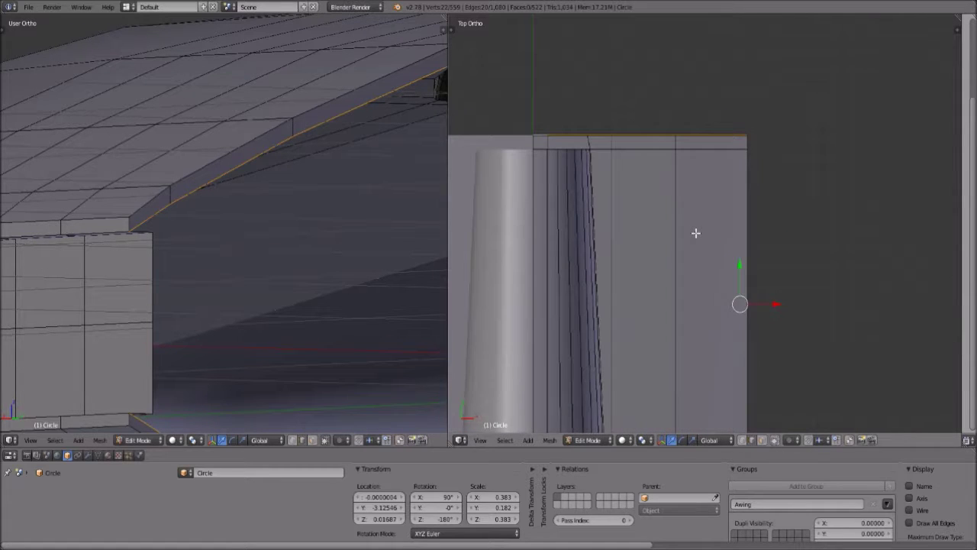
key("e")
key("y")
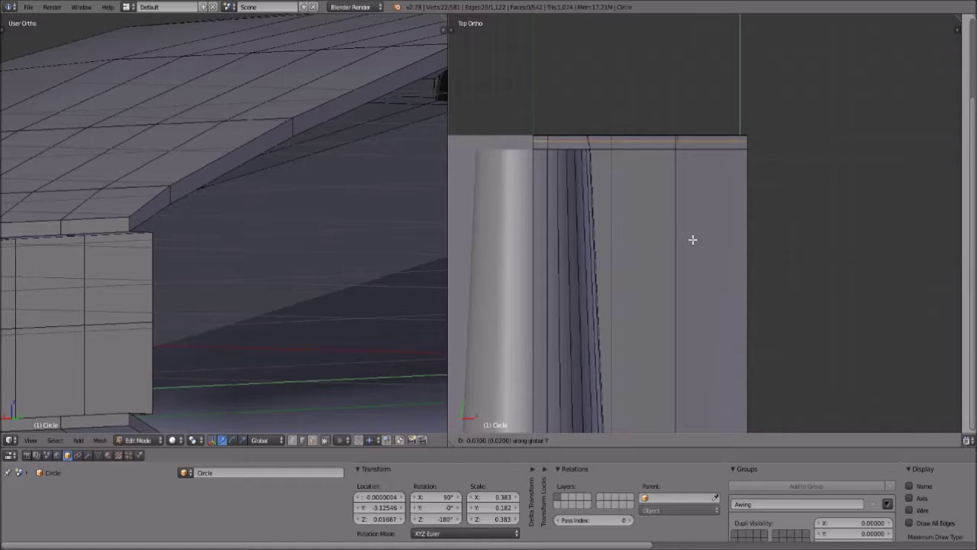
left_click(692, 239)
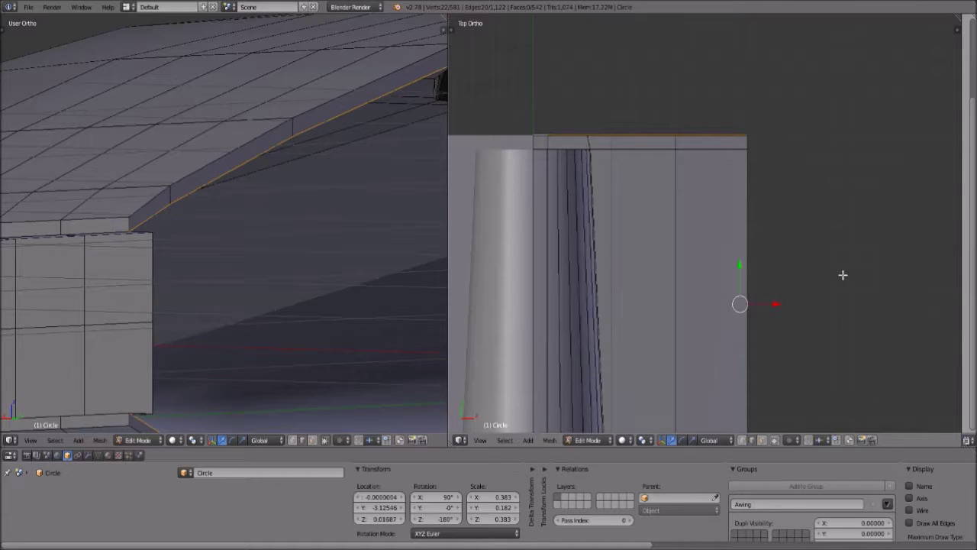
key("s")
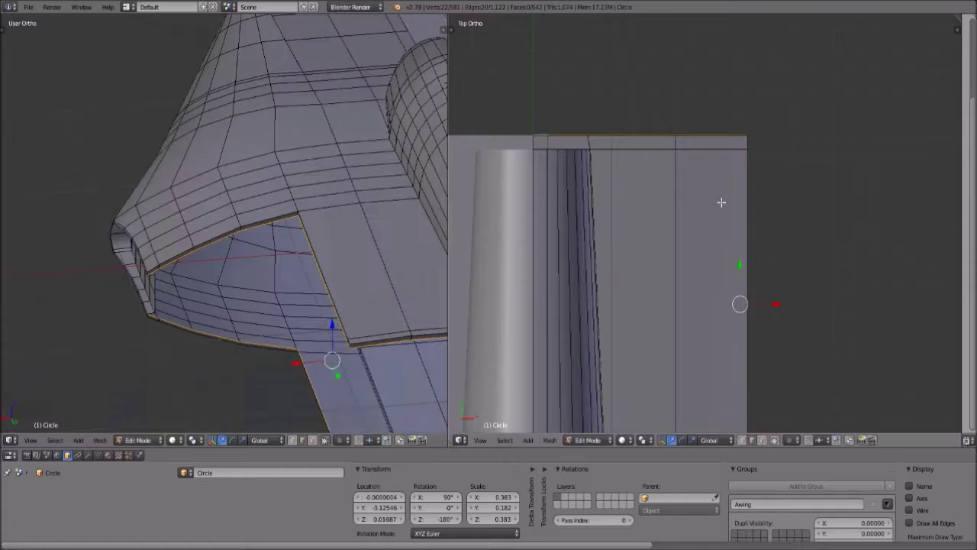
key("g")
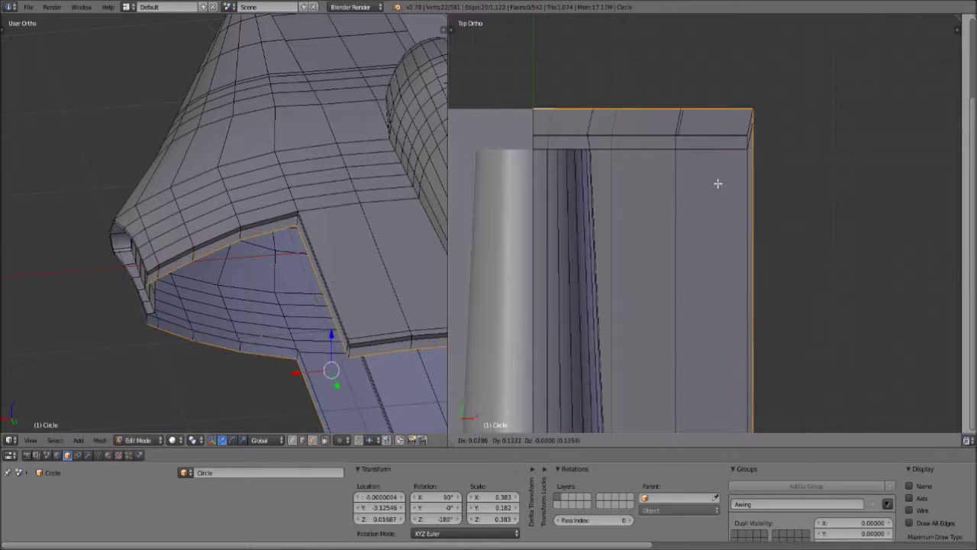
right_click(716, 184)
scroll(207, 293, "up", 4)
key("g")
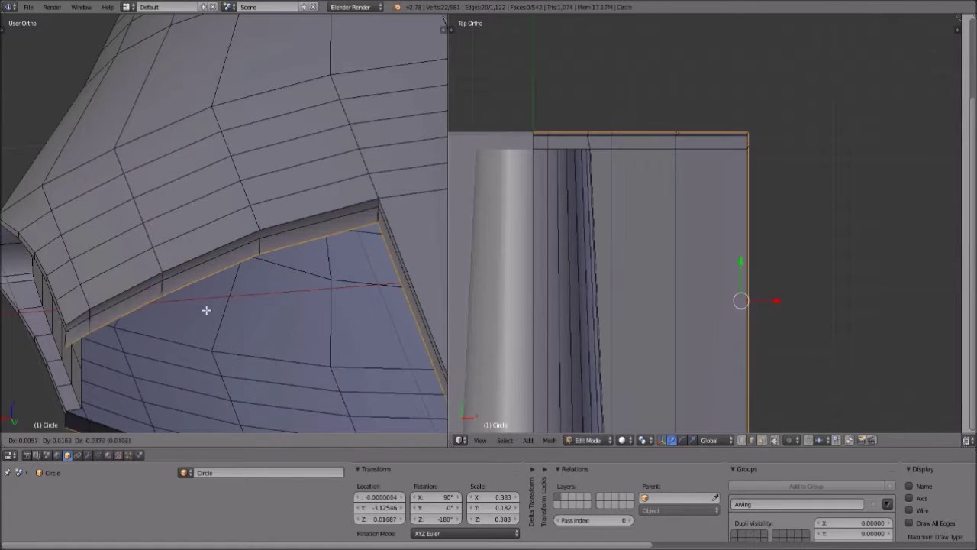
left_click(222, 310)
key("s")
key("y")
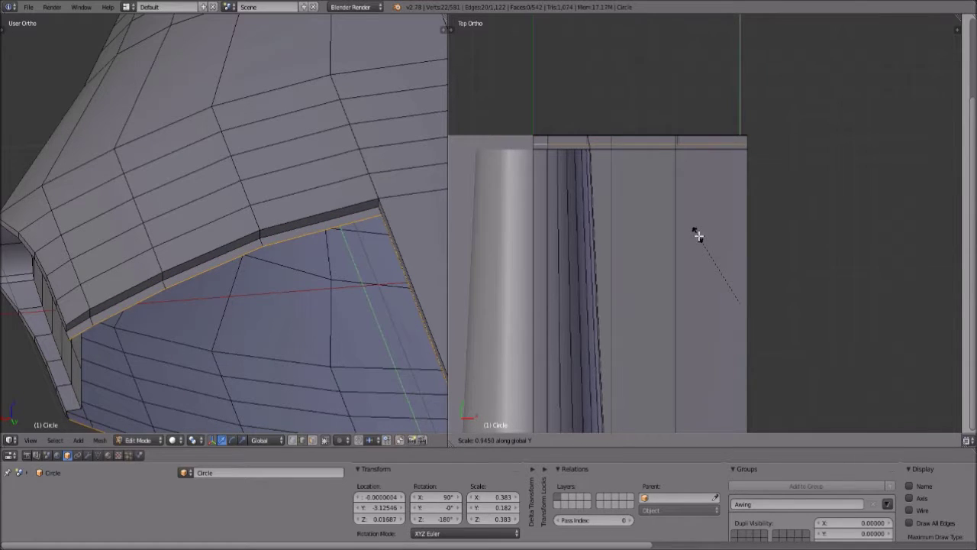
right_click(699, 235)
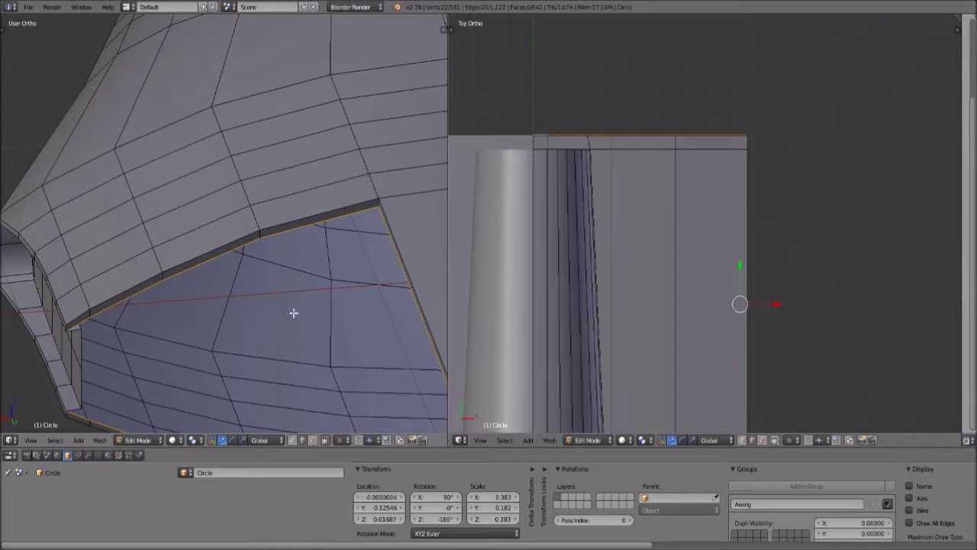
Switch to the back view and try scaling the extruded rim edges uniformly inward.
left_click(31, 439)
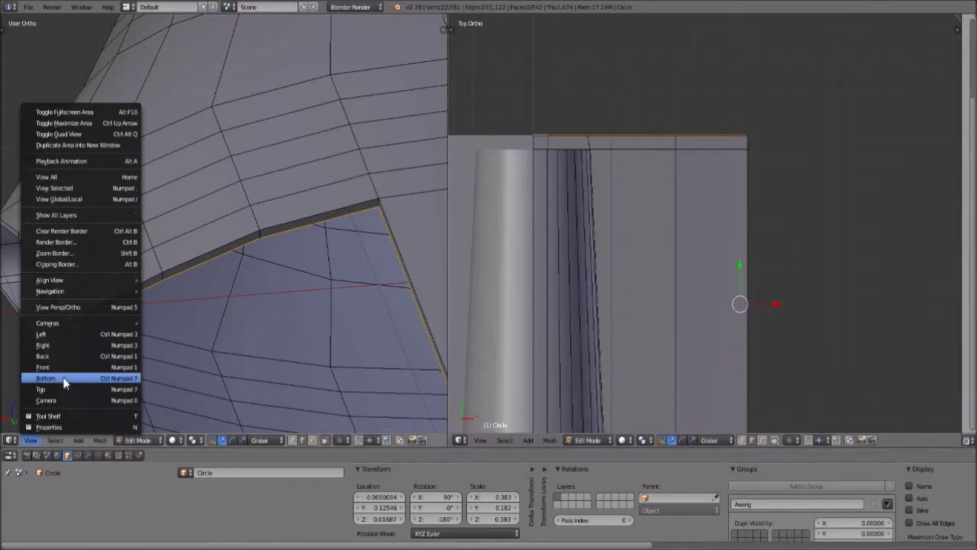
left_click(67, 357)
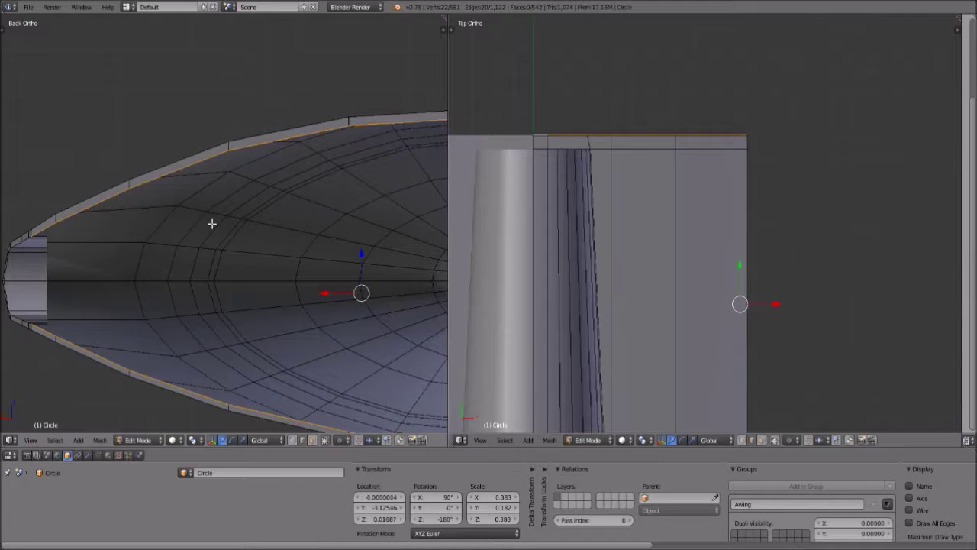
key("s")
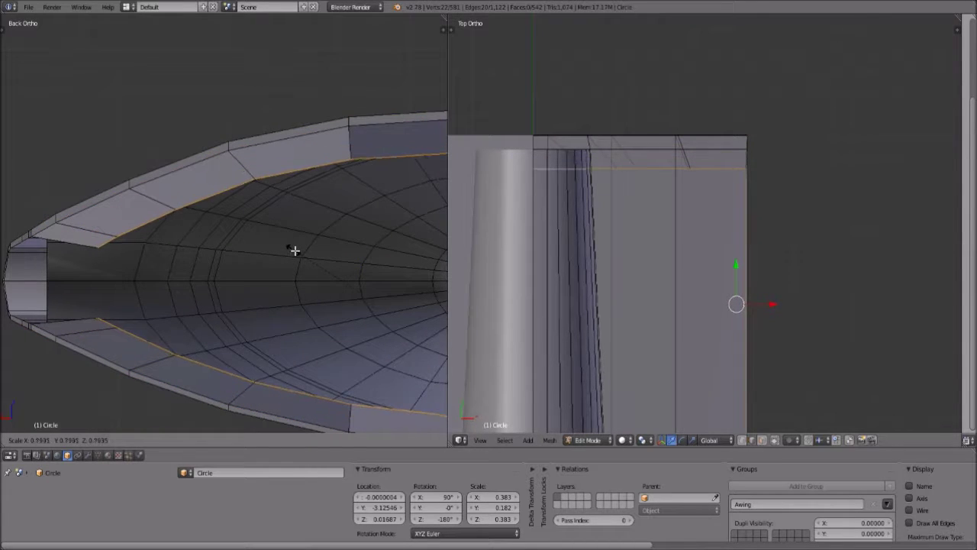
right_click(297, 251)
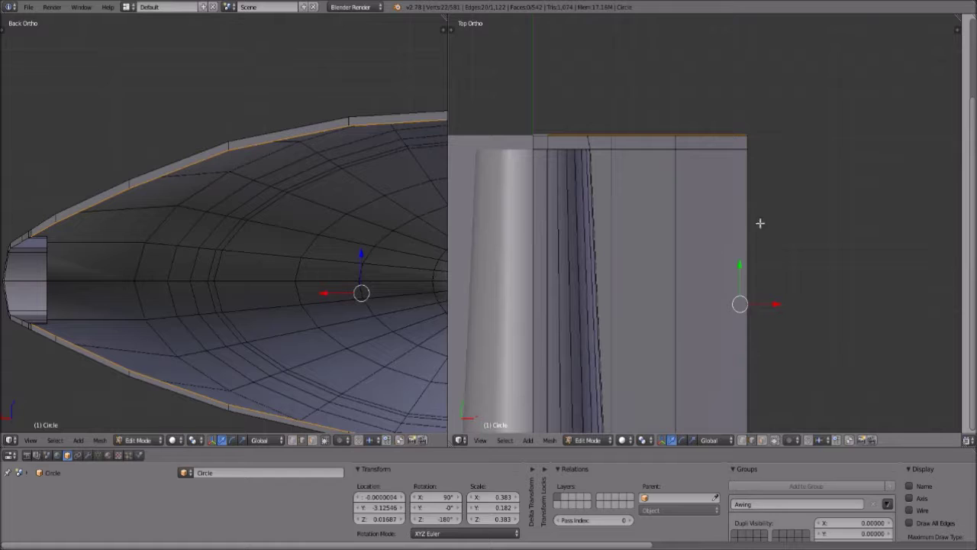
Try scaling the extruded rim edges along the Y axis in the top view, and undo the scaling.
key("s")
key("y")
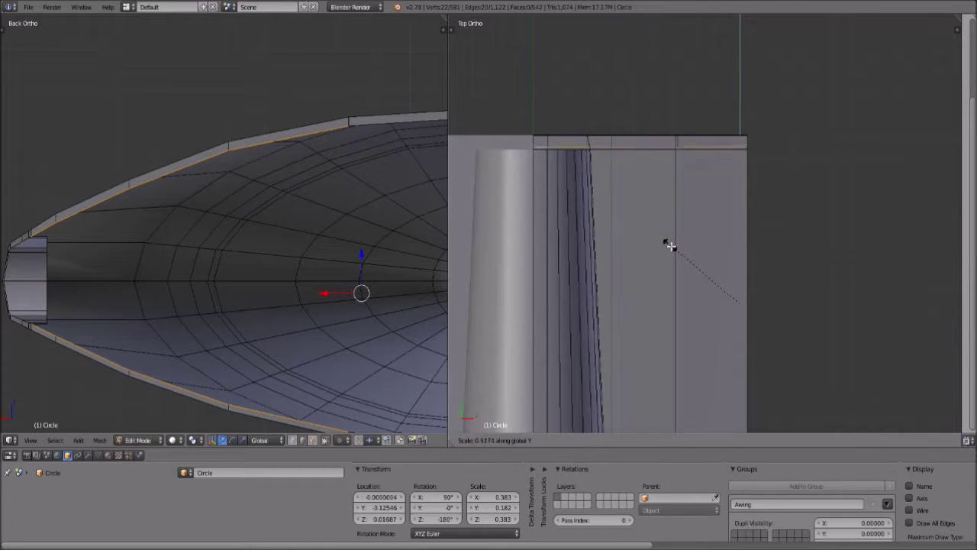
left_click(668, 242)
scroll(700, 283, "up", 5)
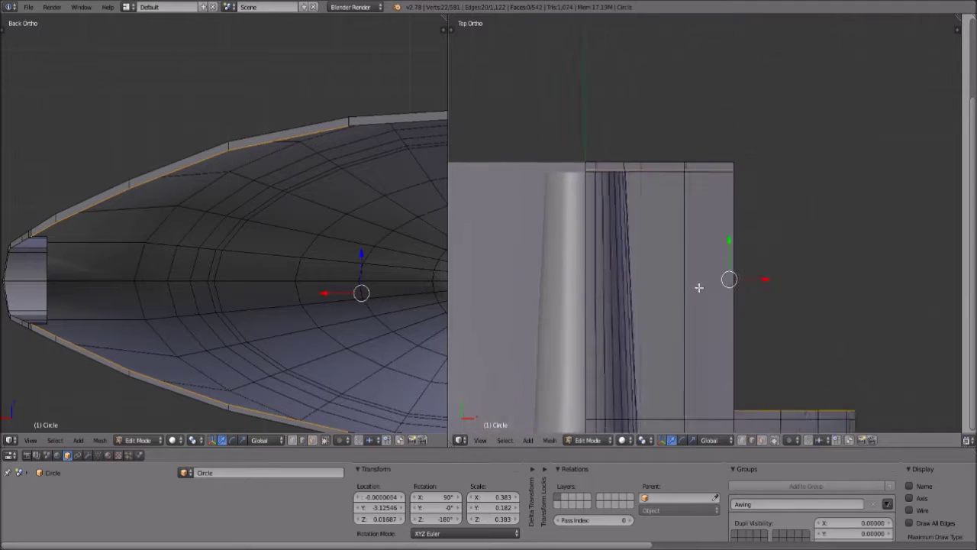
scroll(732, 253, "down", 4)
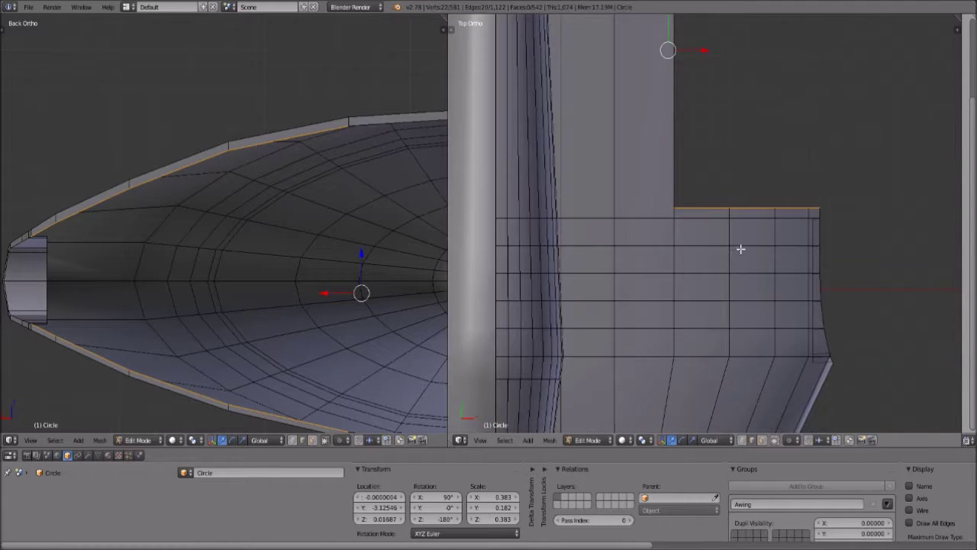
key("s")
key("y")
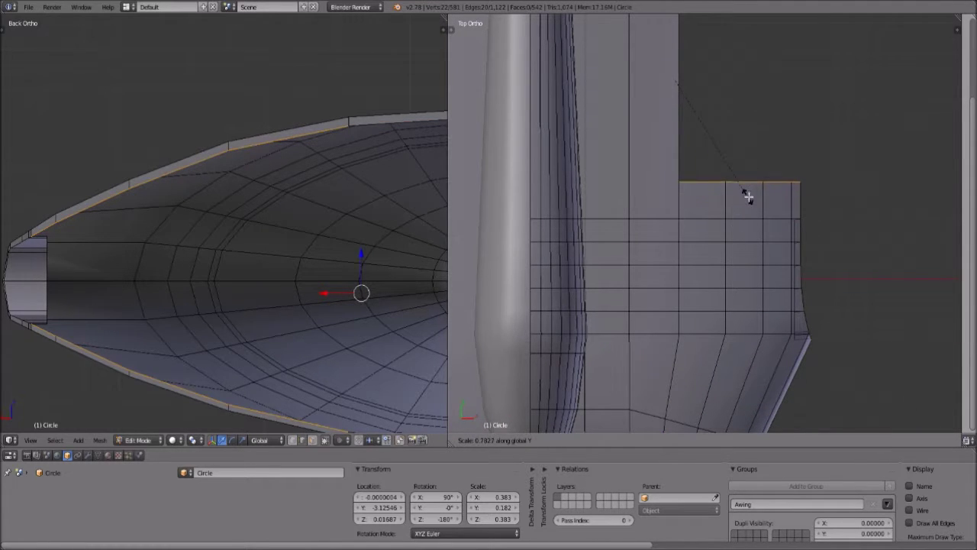
left_click(751, 192)
scroll(726, 153, "down", 3)
key("ctrl+z")
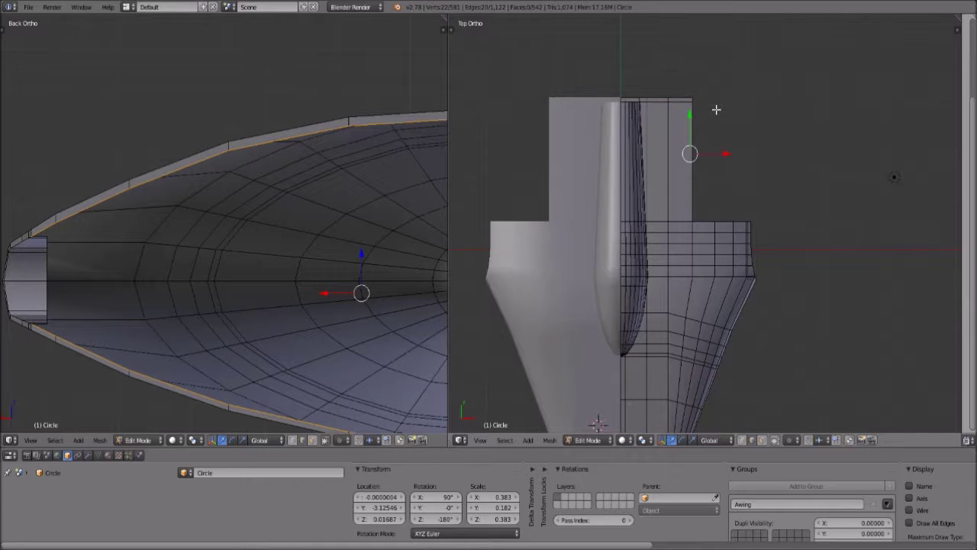
Undo the previous rim extrusion and deselect the stray loop edge beside the small block at the hull's side tip.
middle_click_drag(143, 295, 153, 280)
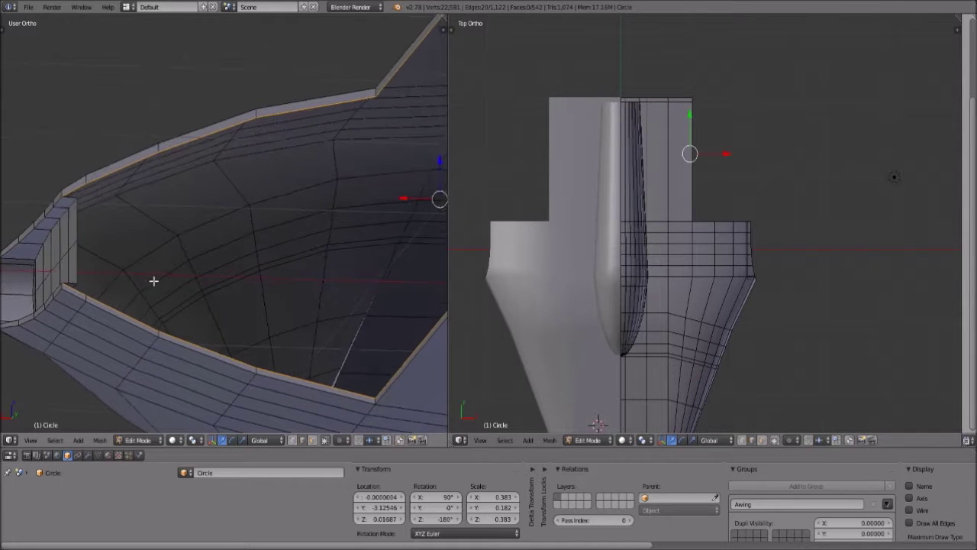
key("g")
right_click(168, 298)
key("g")
right_click(165, 300)
key("ctrl+z")
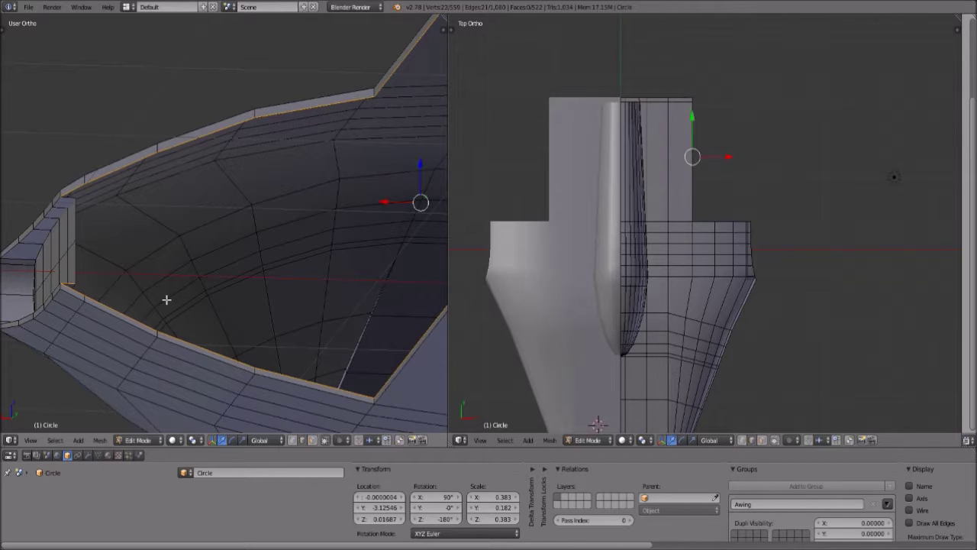
right_click(71, 283, "shift")
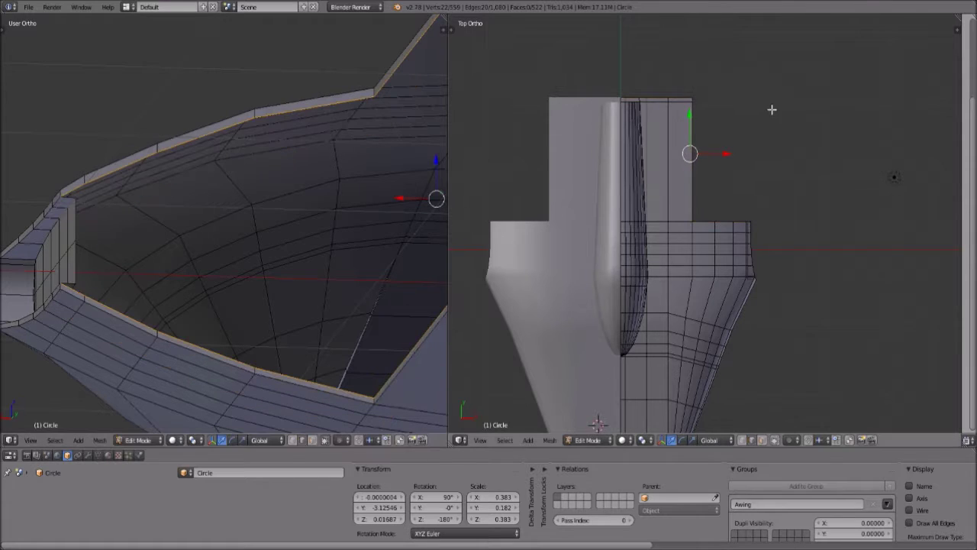
Extrude the selected inner rim edges along the Y axis by about -0.09 in the top view.
key("e")
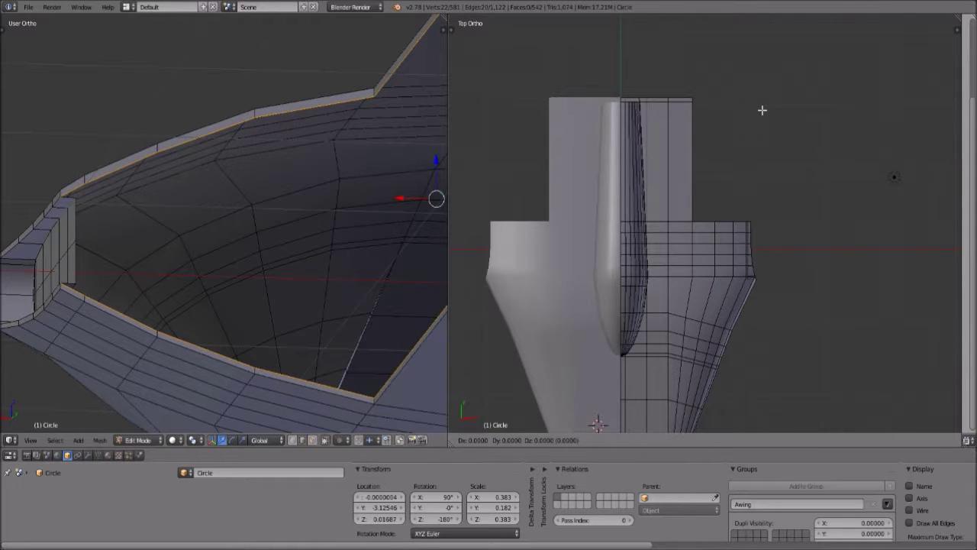
key("y")
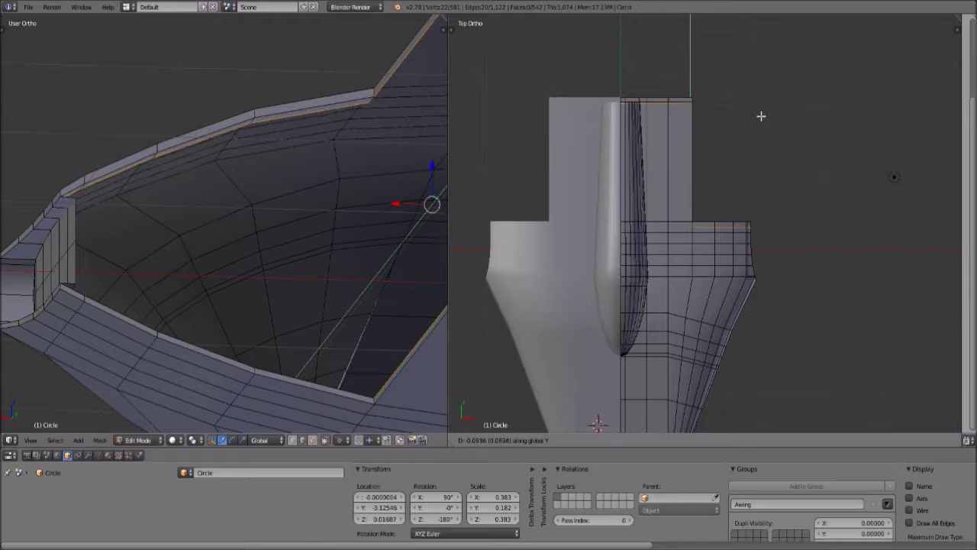
left_click(761, 116)
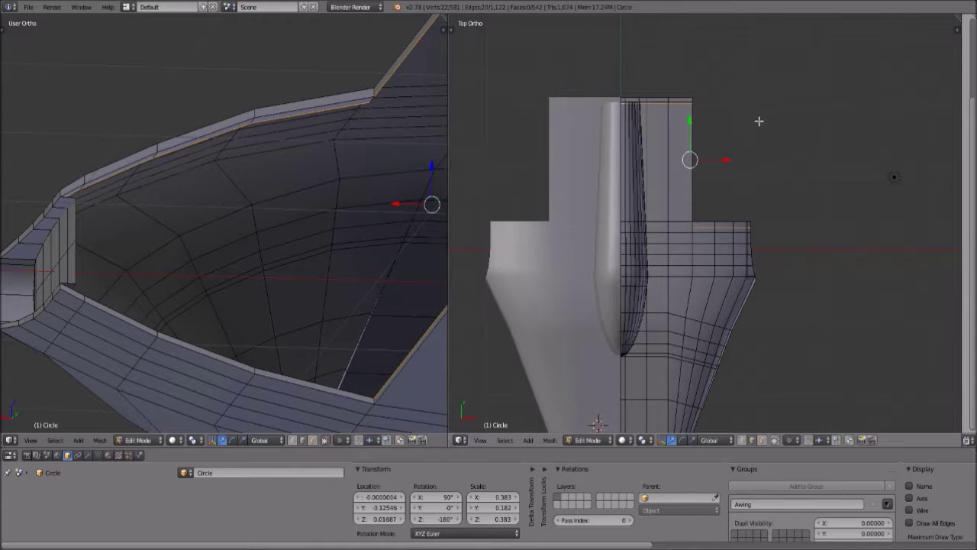
Scale the extruded rim edges along the X axis to about 0.95.
scroll(733, 144, "up", 2)
middle_click_drag(728, 136, 730, 228, "shift")
scroll(730, 235, "up", 3)
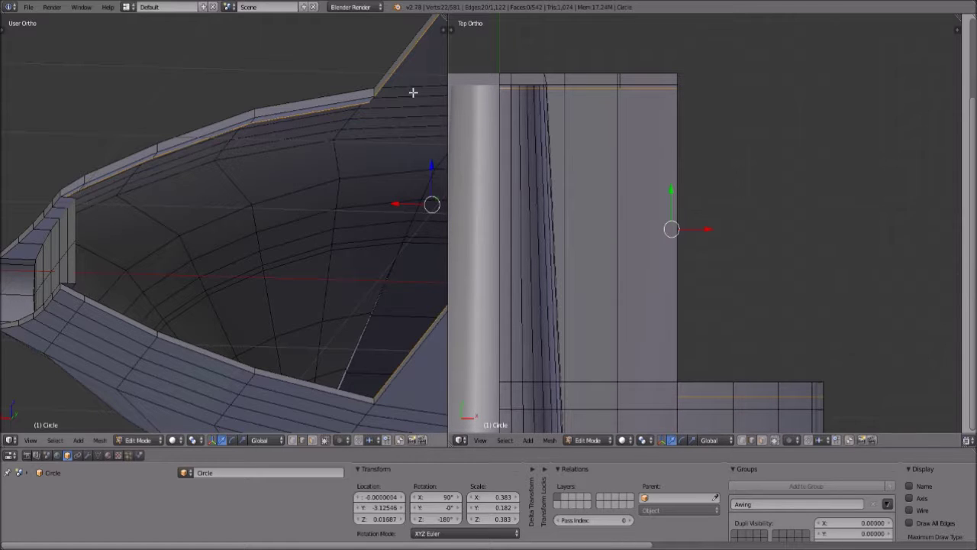
key("s")
key("x")
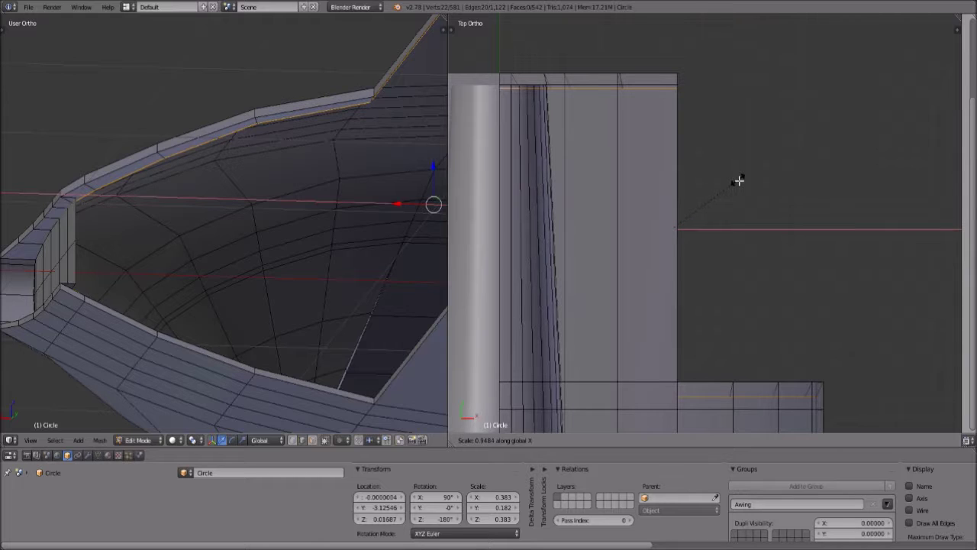
left_click(737, 180)
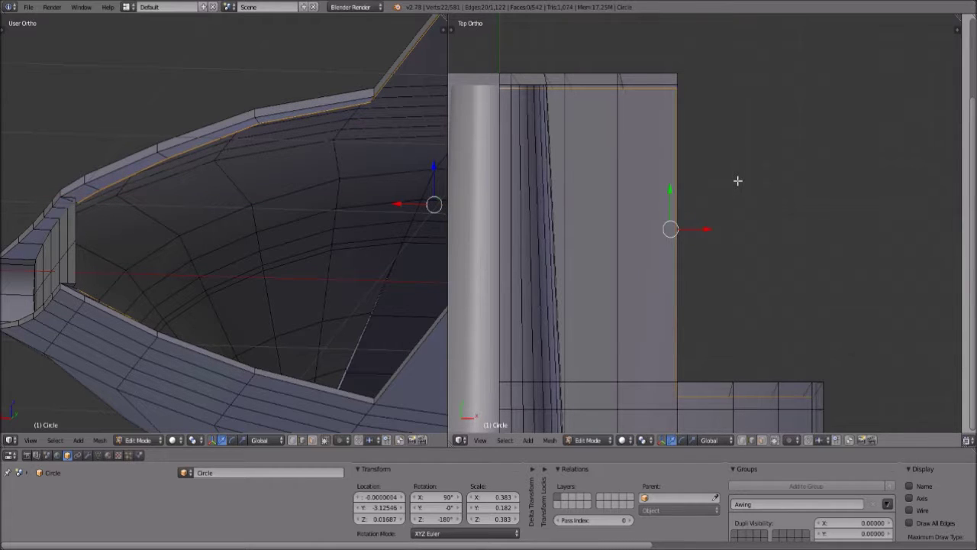
Move the extruded rim edges about -0.07 along X, nudge them slightly along positive Y, and fine-tune their X position.
key("g")
key("x")
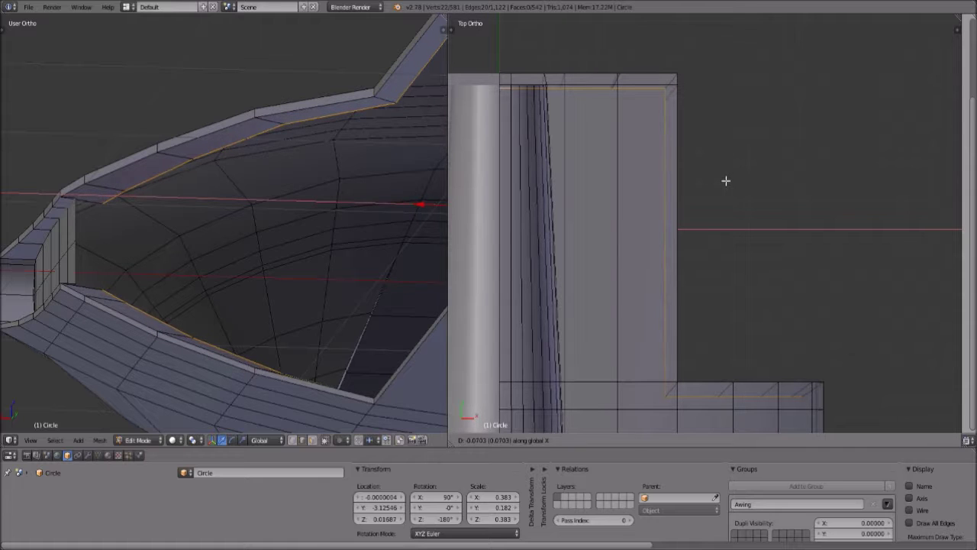
left_click(726, 180)
key("g")
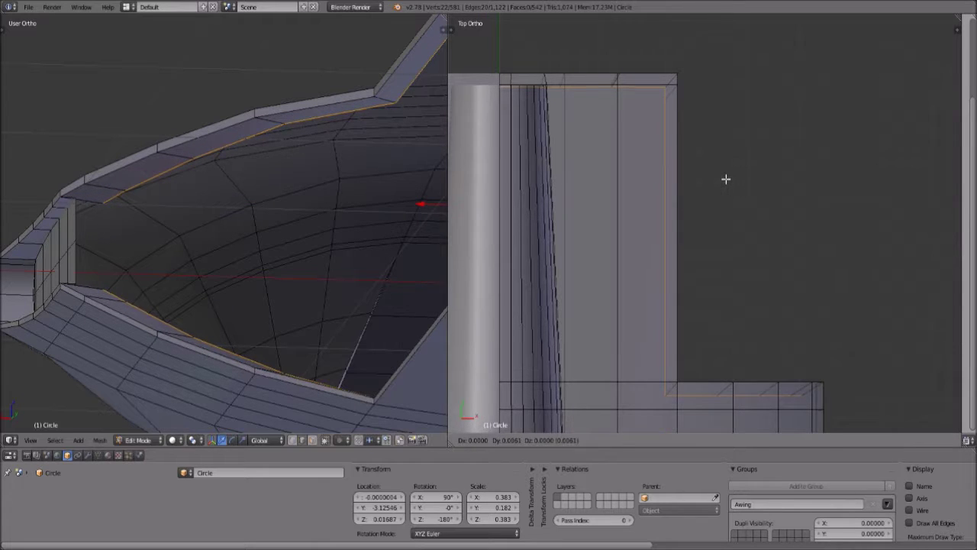
left_click(726, 176)
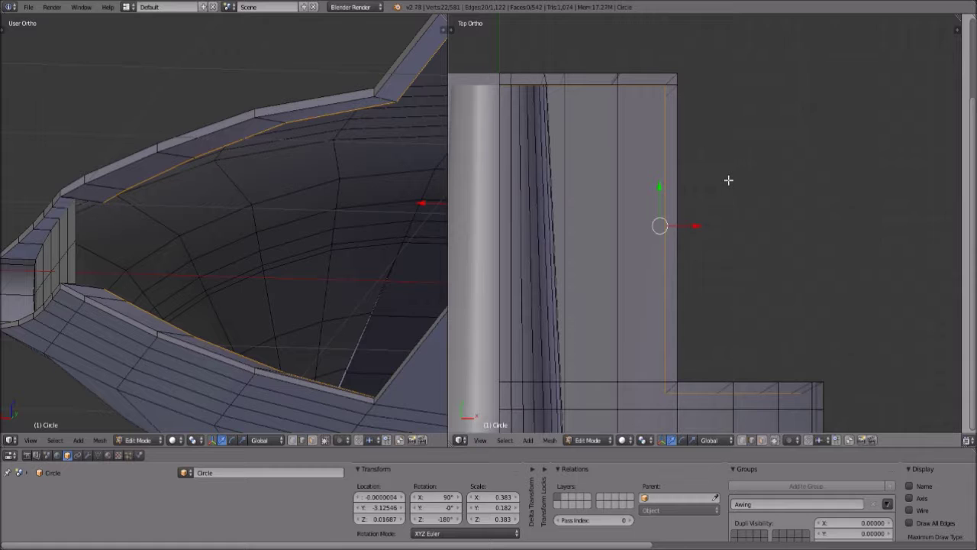
key("g")
key("x")
left_click(729, 180)
Examine the inset rim of the rear opening by orbiting around it and using the top, back and right views.
middle_click_drag(413, 208, 300, 146)
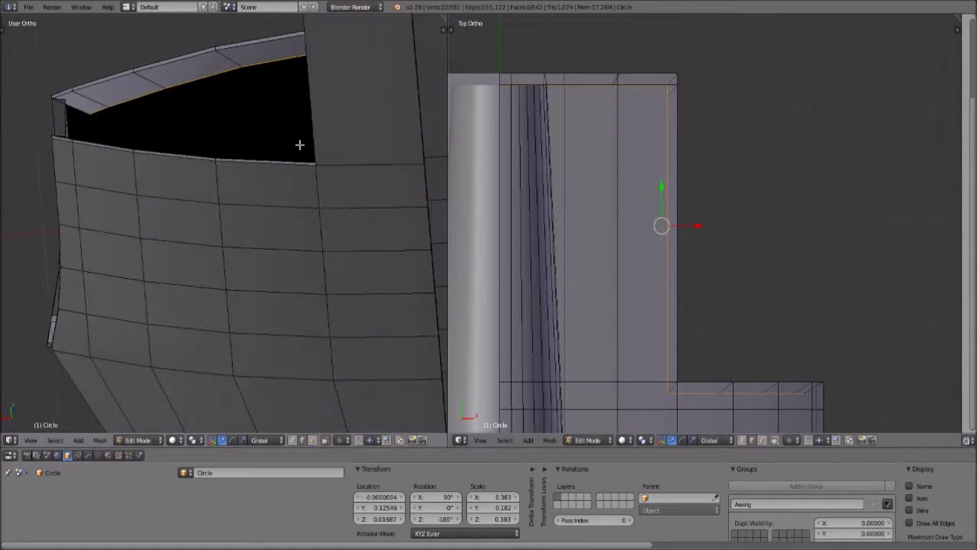
scroll(768, 388, "down", 1)
scroll(244, 92, "down", 3)
middle_click_drag(235, 145, 236, 226)
middle_click_drag(244, 181, 276, 191)
scroll(305, 183, "up", 2)
scroll(284, 223, "up", 3)
middle_click_drag(282, 198, 137, 383)
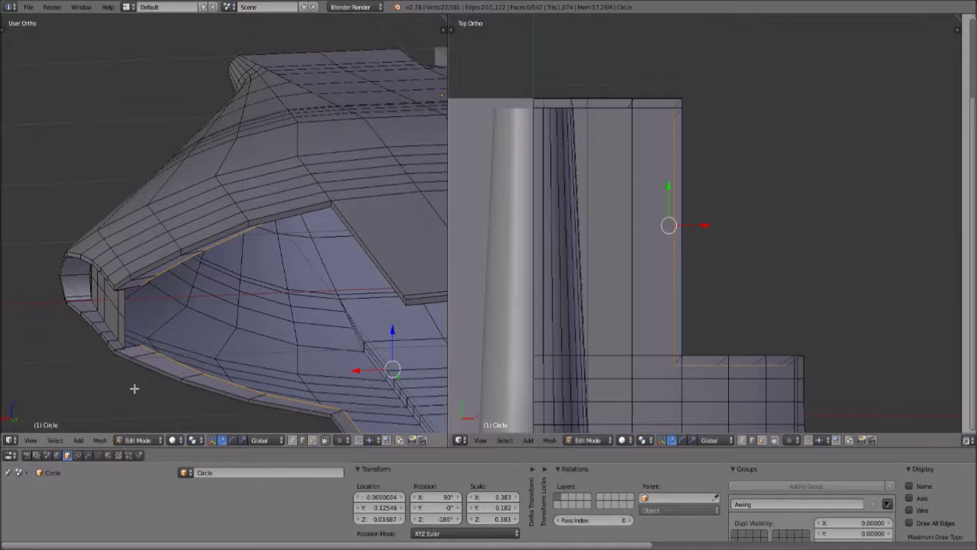
left_click(30, 441)
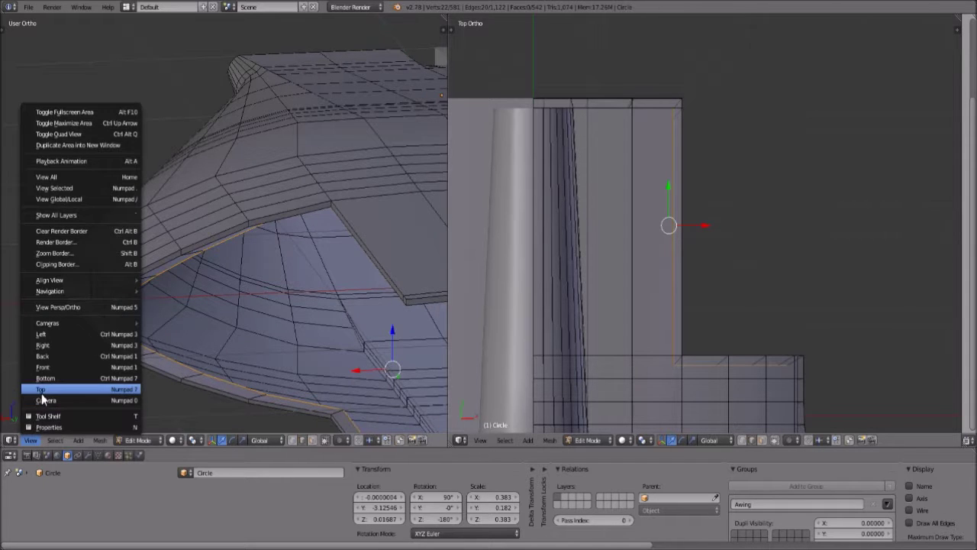
left_click(41, 393)
left_click(31, 441)
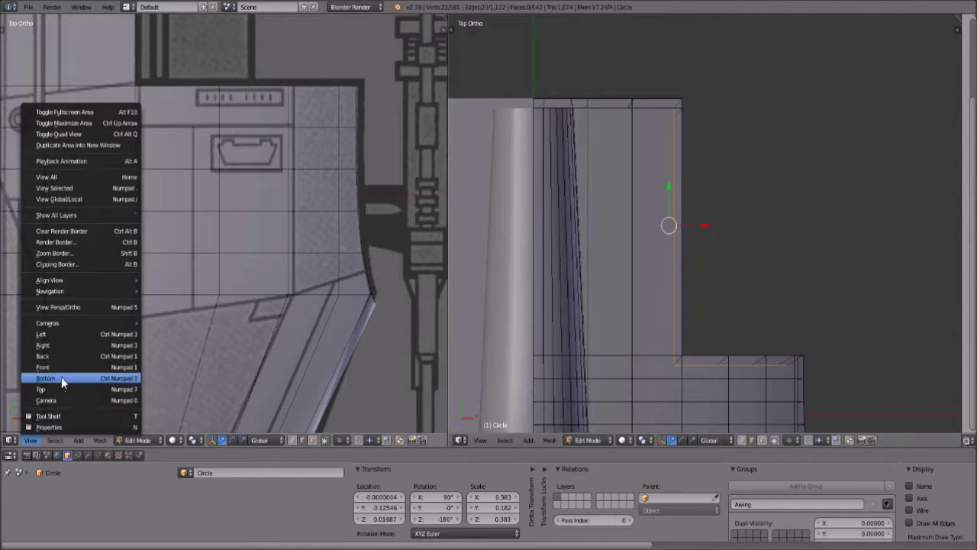
left_click(67, 356)
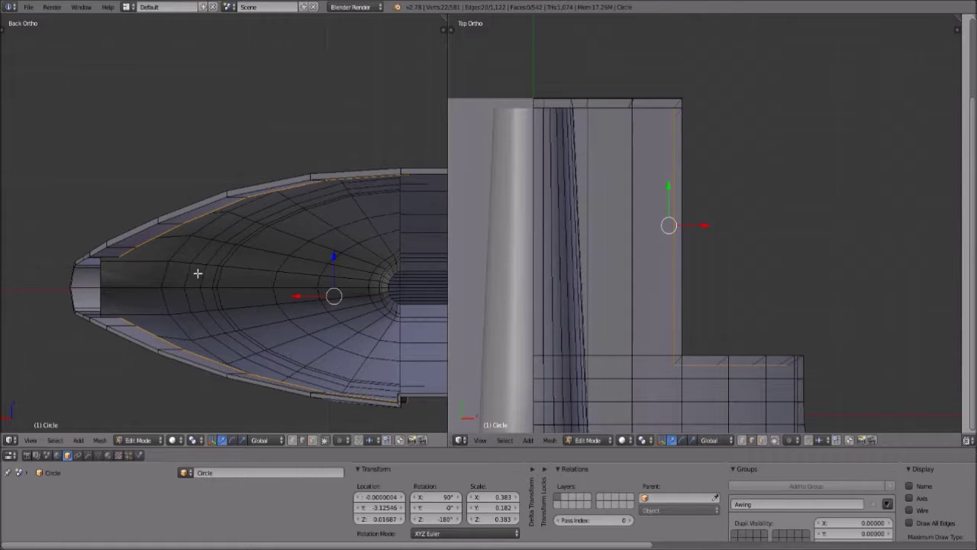
scroll(197, 274, "up", 2)
middle_click_drag(196, 277, 246, 293)
left_click(31, 439)
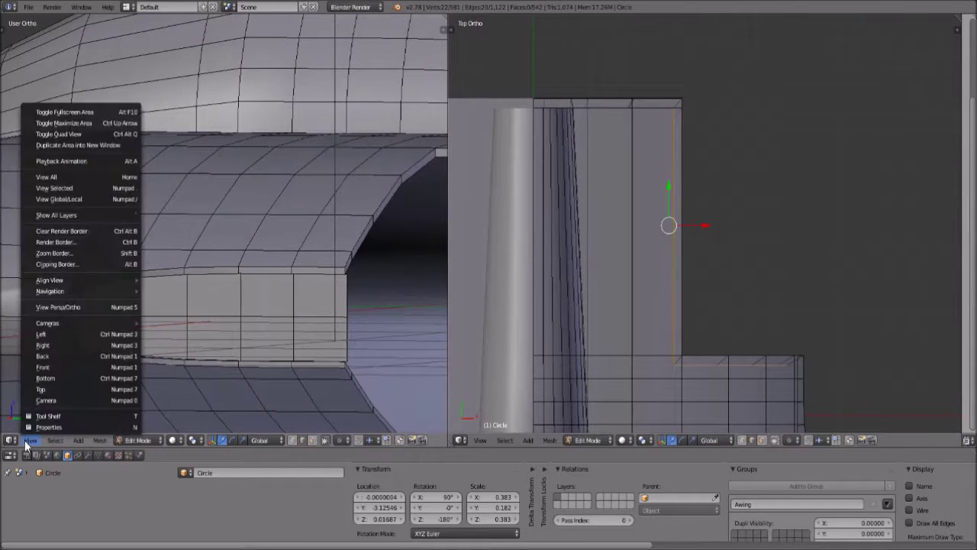
left_click(58, 345)
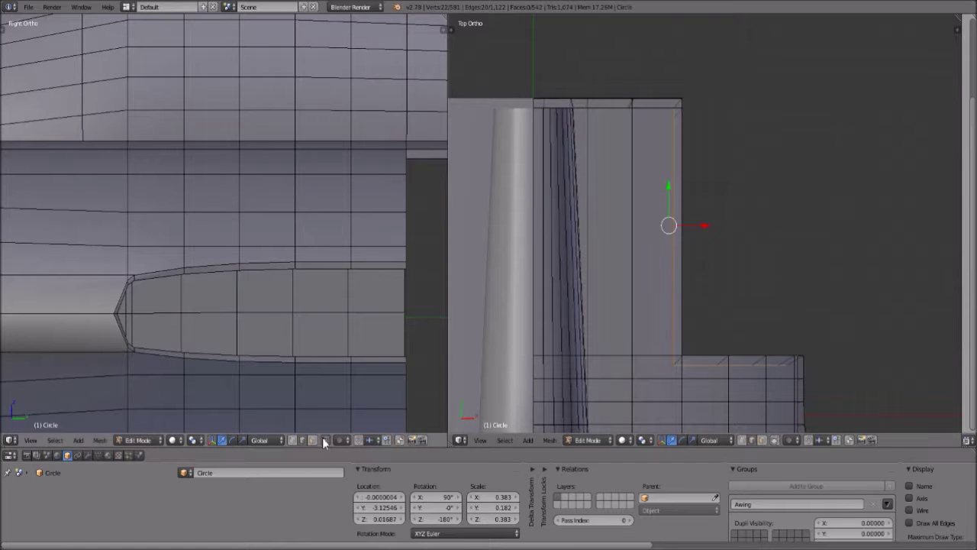
Make hidden geometry selectable and select the four inset edges along one side of the rear opening between the side tip and the inner corner.
scroll(404, 259, "down", 2)
middle_click_drag(402, 268, 135, 165, "shift")
middle_click_drag(676, 386, 585, 290, "shift")
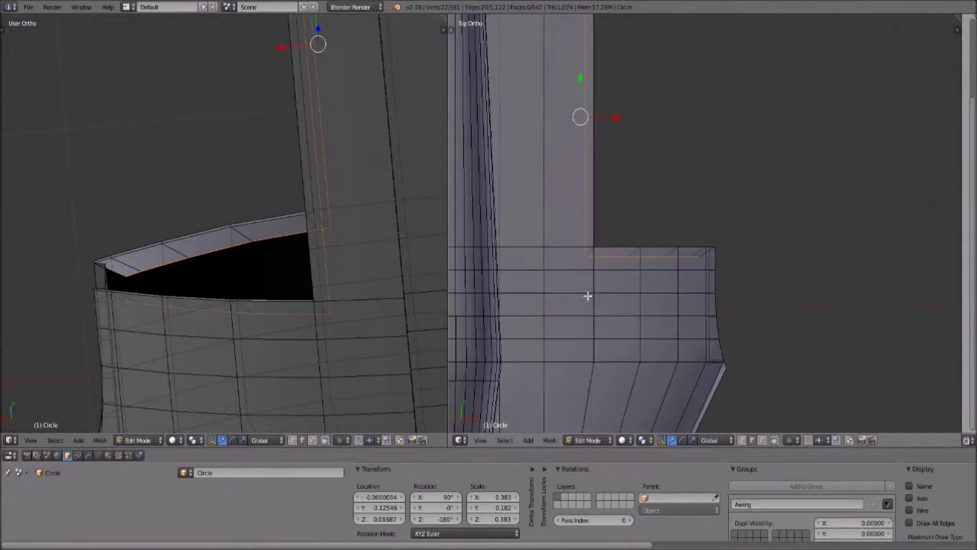
scroll(582, 311, "up", 2)
scroll(579, 313, "up", 1)
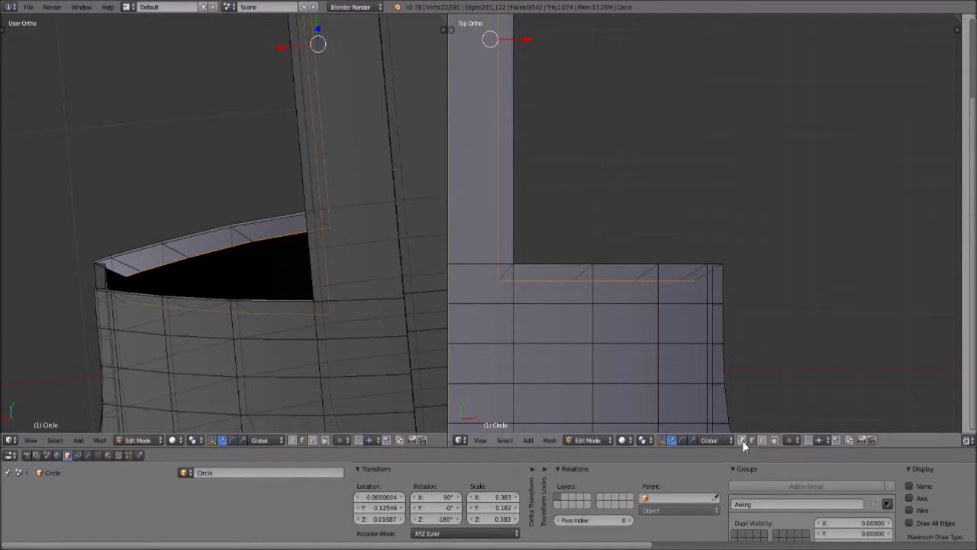
right_click(135, 274)
right_click(159, 264, "shift")
right_click(213, 253, "shift")
right_click(287, 239, "shift")
middle_click_drag(255, 330, 270, 26)
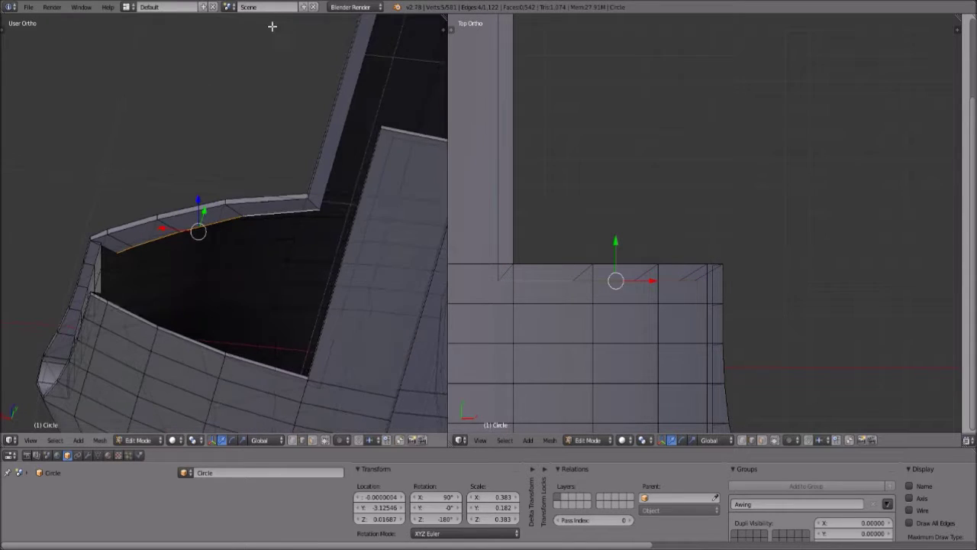
Add the four matching inset edges on the opposite side of the rear opening to the selection.
middle_click_drag(266, 137, 270, 234)
left_click(274, 313, "shift")
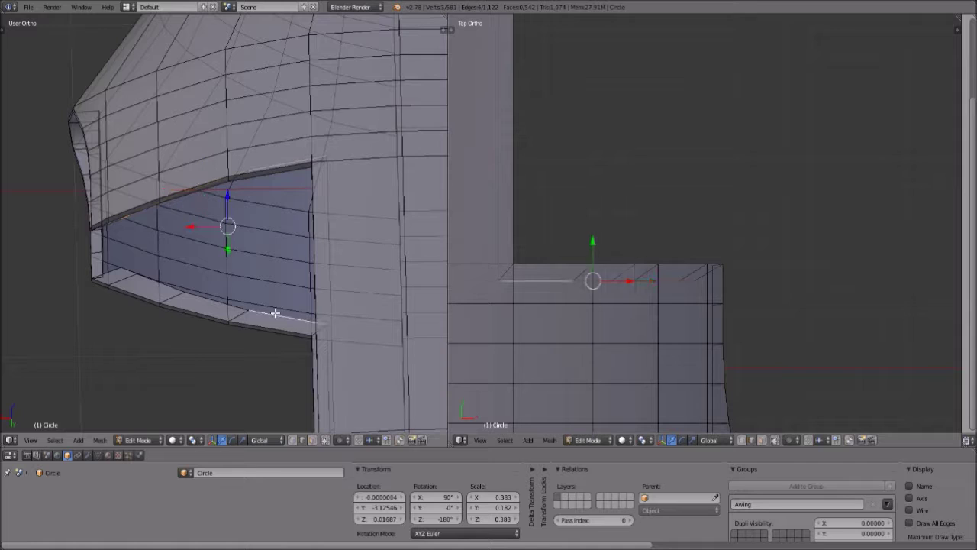
left_click(214, 301, "shift")
left_click(145, 279, "shift")
left_click(129, 272, "shift")
middle_click_drag(171, 294, 171, 289)
left_click(116, 272, "shift")
left_click(127, 275, "shift")
scroll(645, 284, "up", 1)
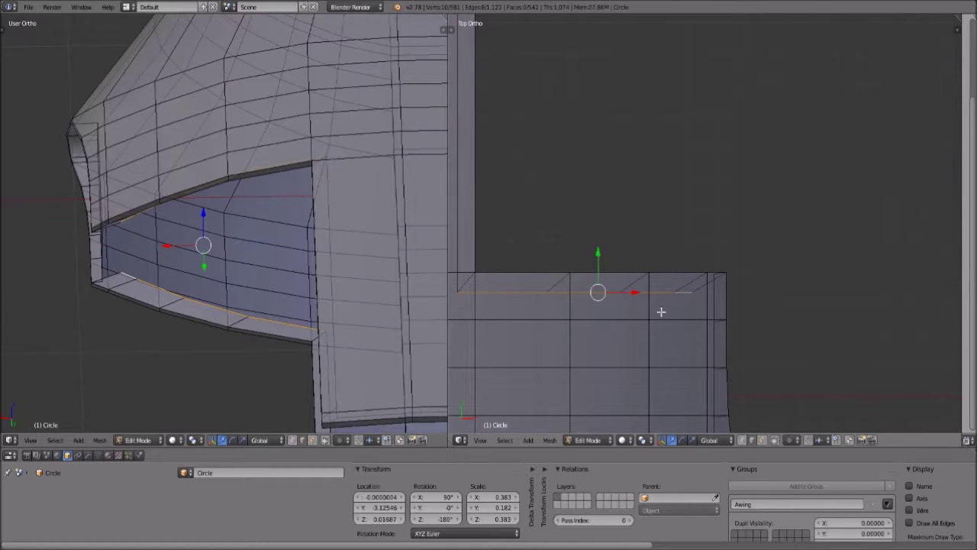
Deselect the two inner corner vertices and move the remaining inset rim vertices about 0.12 along X toward the side tip.
middle_click_drag(177, 232, 287, 356)
right_click(291, 206, "shift")
right_click(309, 278, "shift")
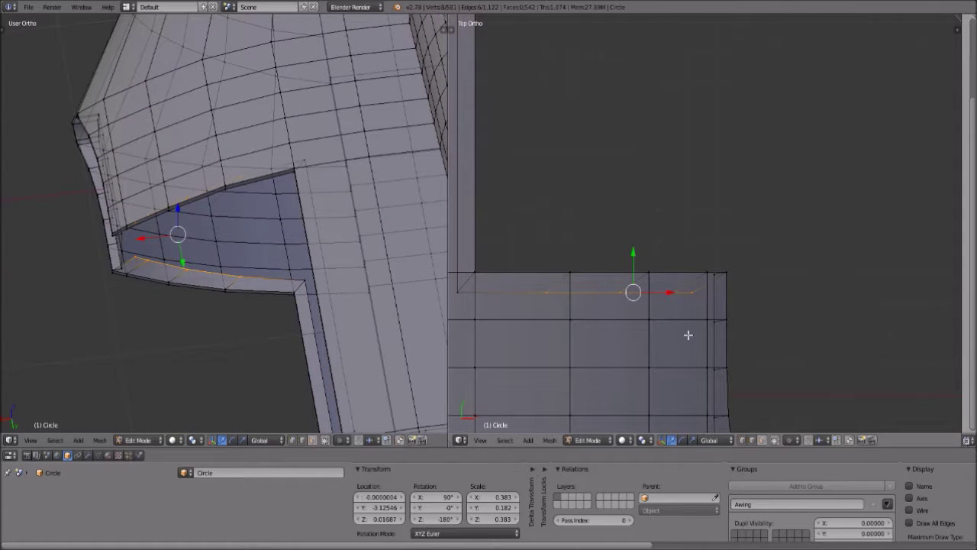
key("g")
key("x")
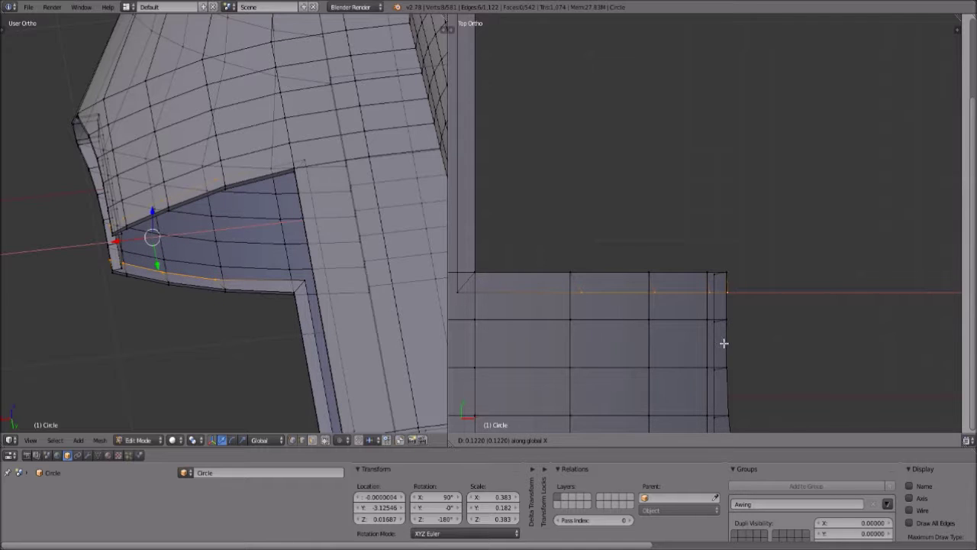
left_click(721, 343)
Examine how the moved rim vertices meet the block at the hull's side tip, and clear the selection.
middle_click_drag(264, 275, 329, 251)
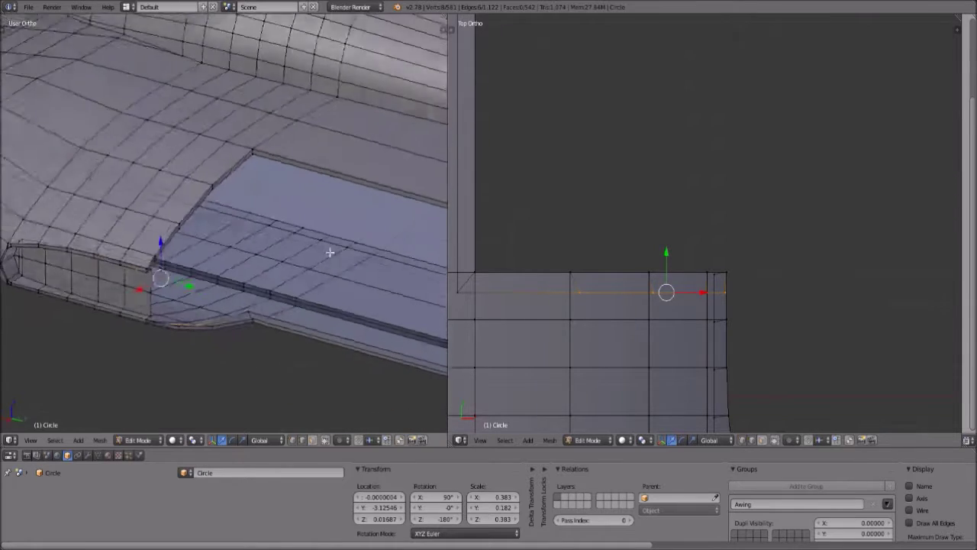
scroll(163, 303, "up", 3)
middle_click_drag(163, 303, 219, 173)
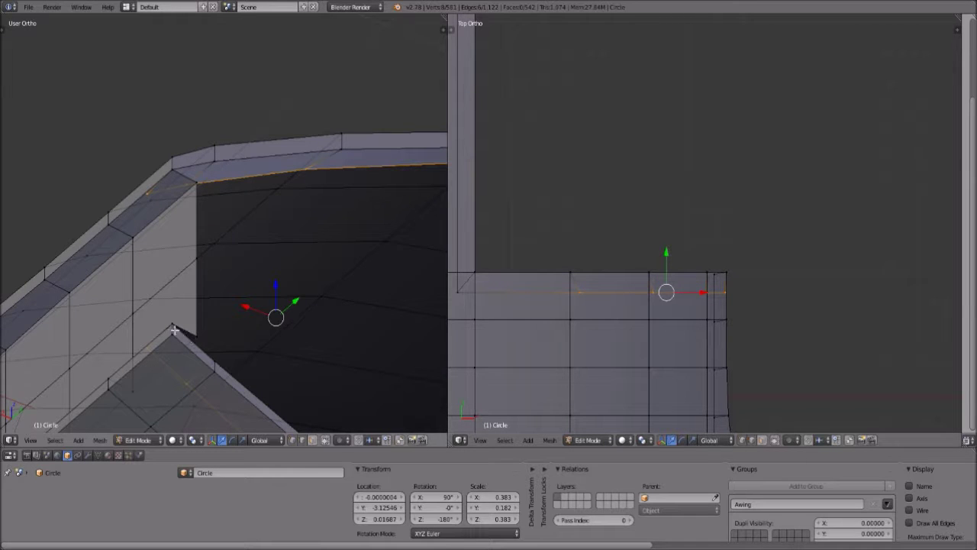
middle_click_drag(264, 194, 252, 216)
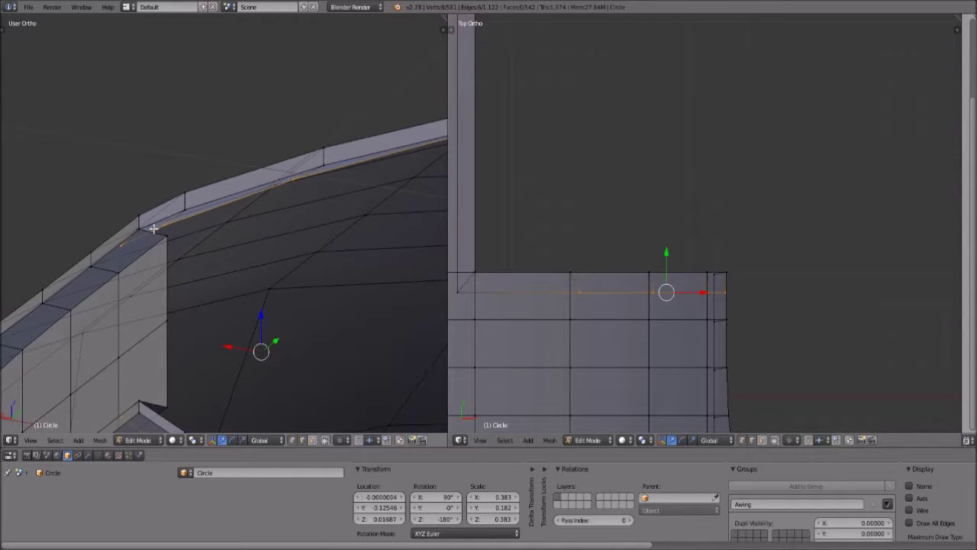
middle_click_drag(167, 239, 238, 302)
key("a")
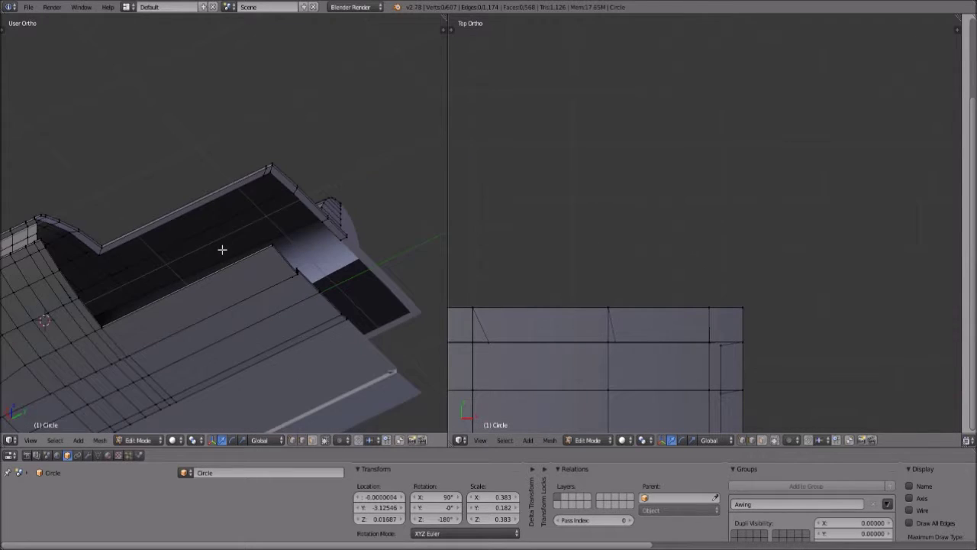
Select the chain of eight upper inner rim edges from beside the side-tip block through the inner corners to the rear section.
middle_click_drag(223, 251, 241, 144)
scroll(200, 185, "up", 3)
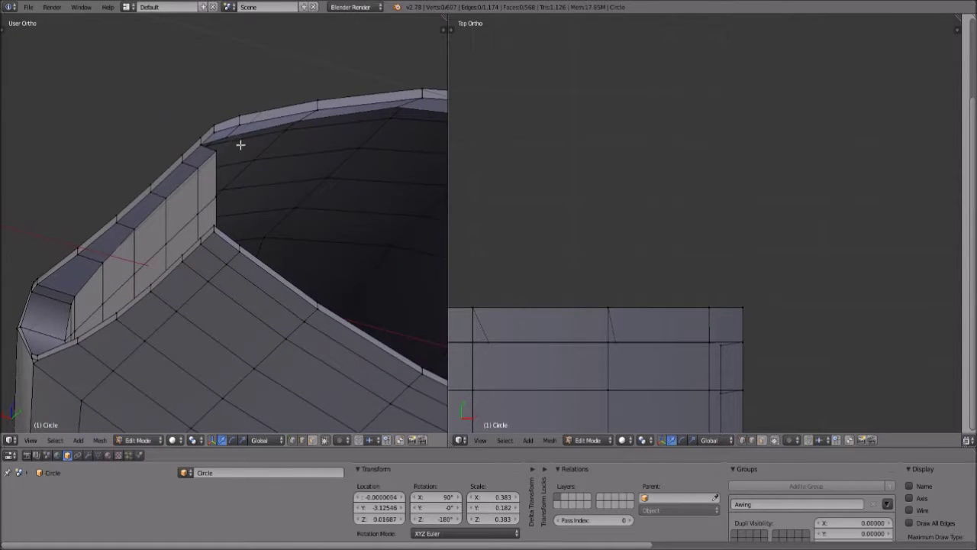
right_click(228, 140)
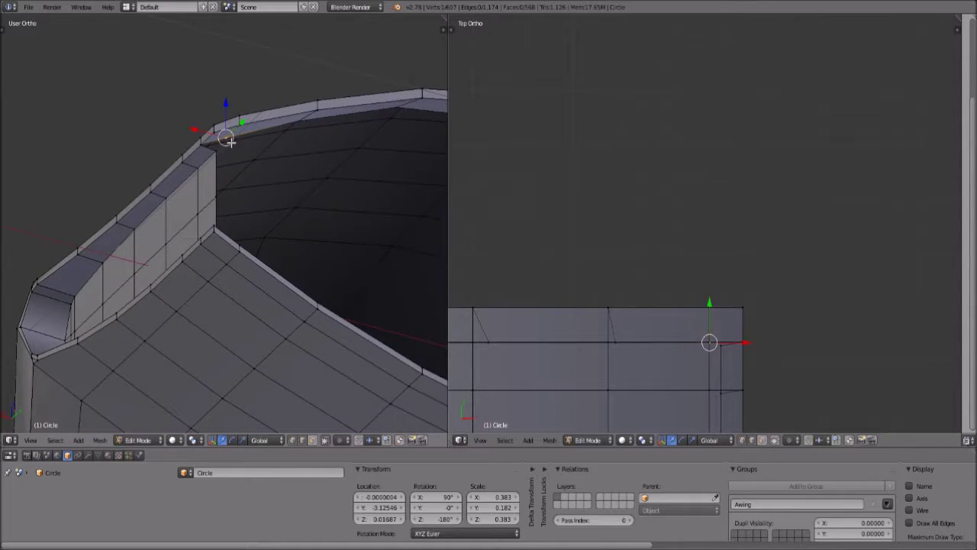
right_click(303, 130, "shift")
middle_click_drag(379, 161, 100, 151, "shift")
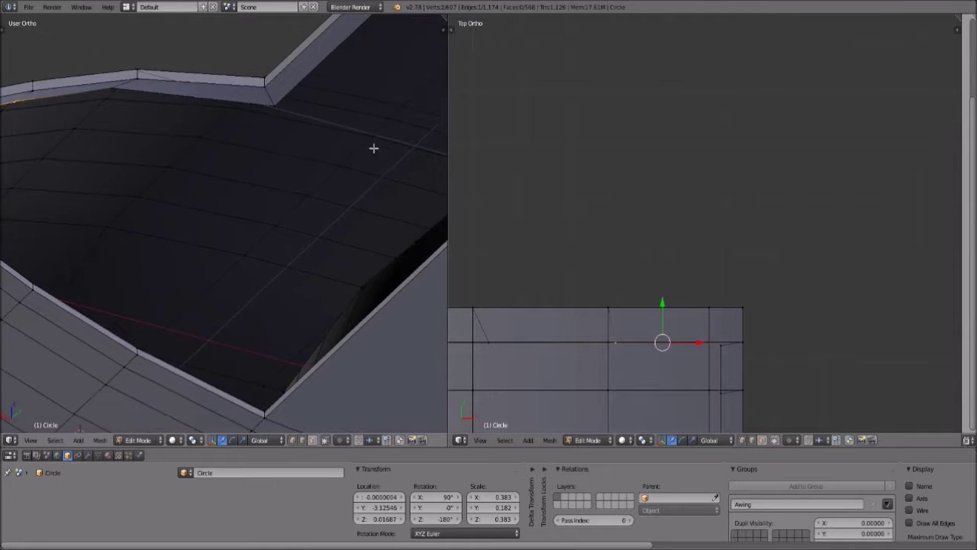
middle_click_drag(382, 142, 237, 228, "shift")
right_click(139, 198, "ctrl")
middle_click_drag(283, 146, 143, 262, "shift")
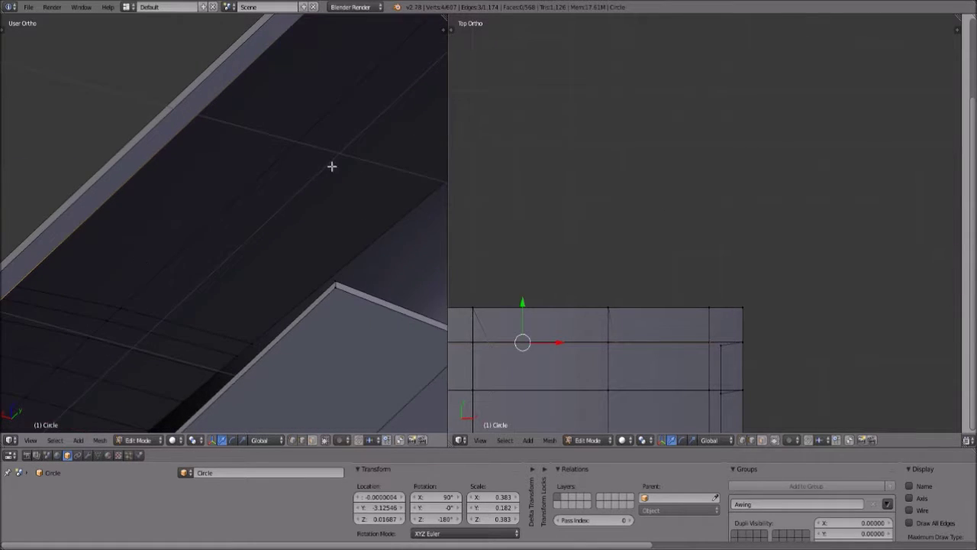
scroll(376, 154, "down", 3)
middle_click_drag(389, 143, 307, 155)
right_click(324, 151, "ctrl")
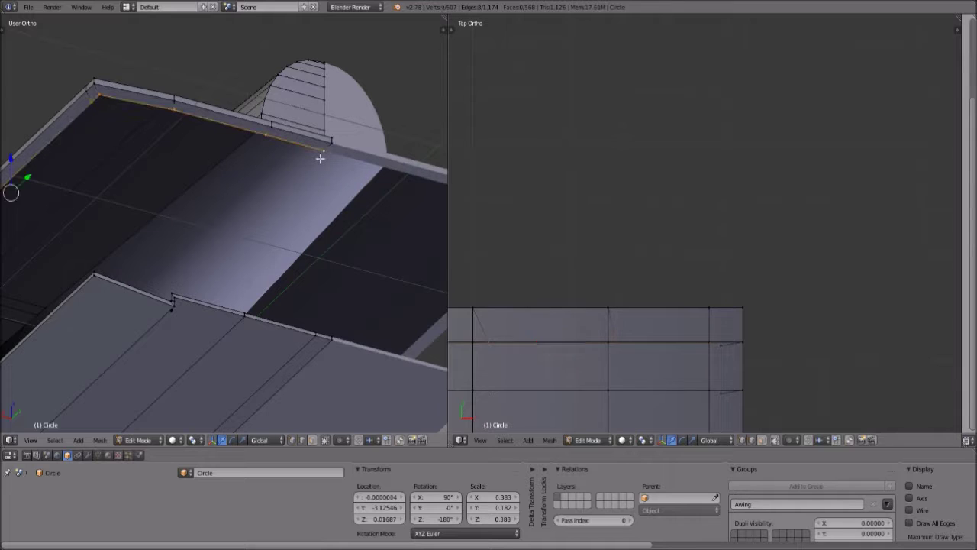
In a back view, extrude the selected upper rim edges a short distance downward along Z.
left_click(485, 441)
left_click(518, 354)
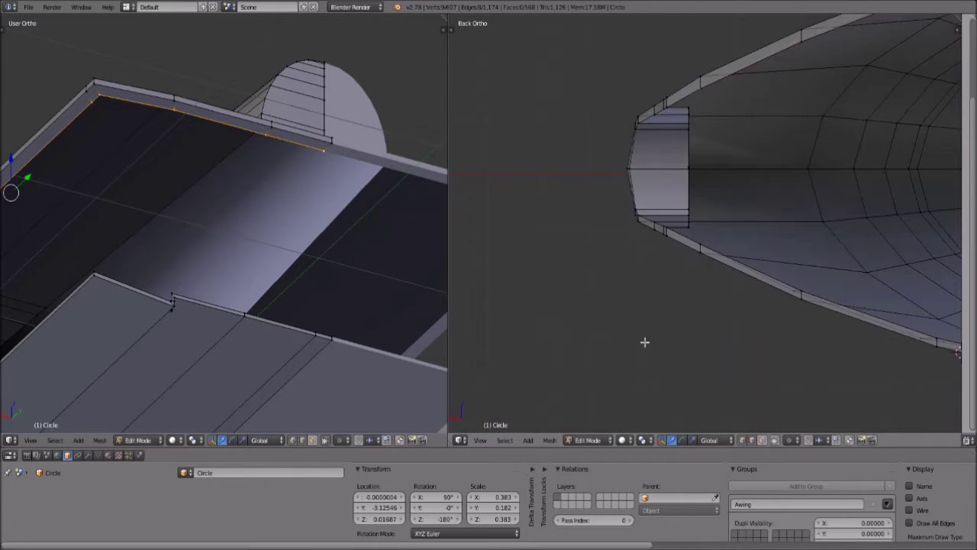
scroll(645, 342, "down", 2)
middle_click_drag(857, 218, 780, 243, "shift")
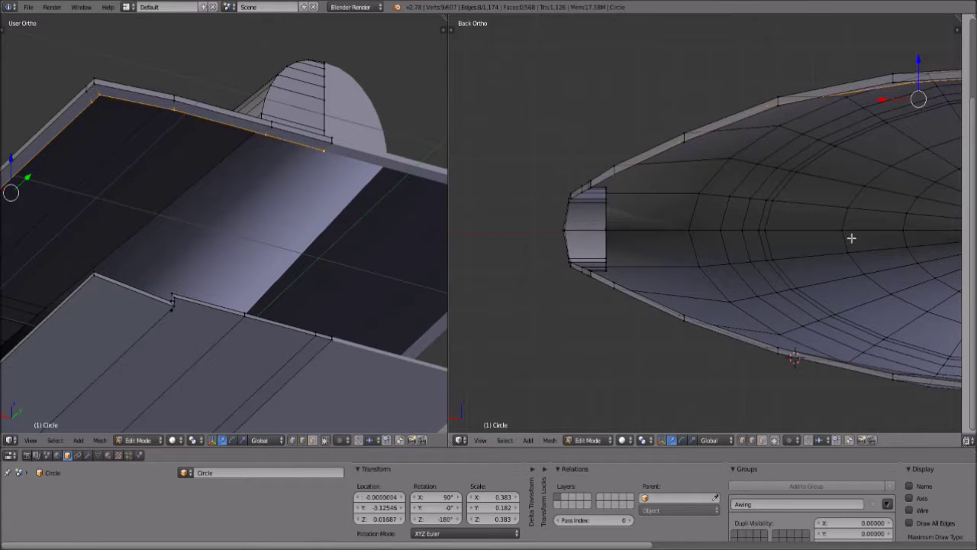
key("e")
key("z")
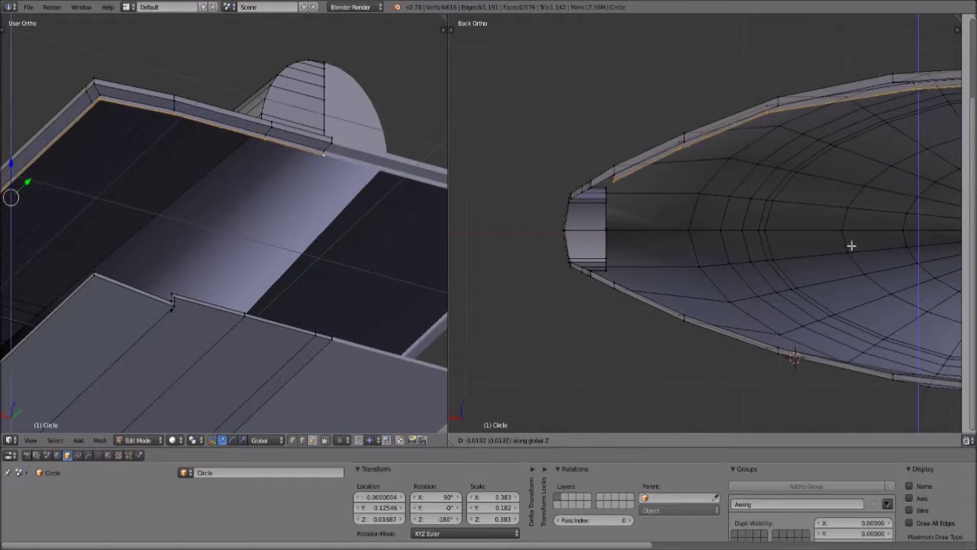
left_click(848, 260)
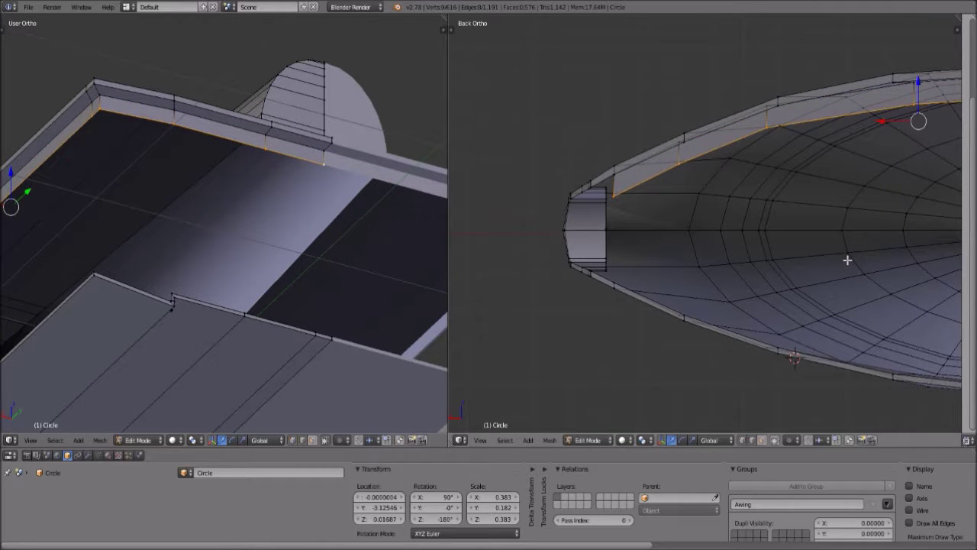
Flatten the extruded edge chain by scaling it to 0 along Z, and lower it about 0.15 to the block's top level.
key("s")
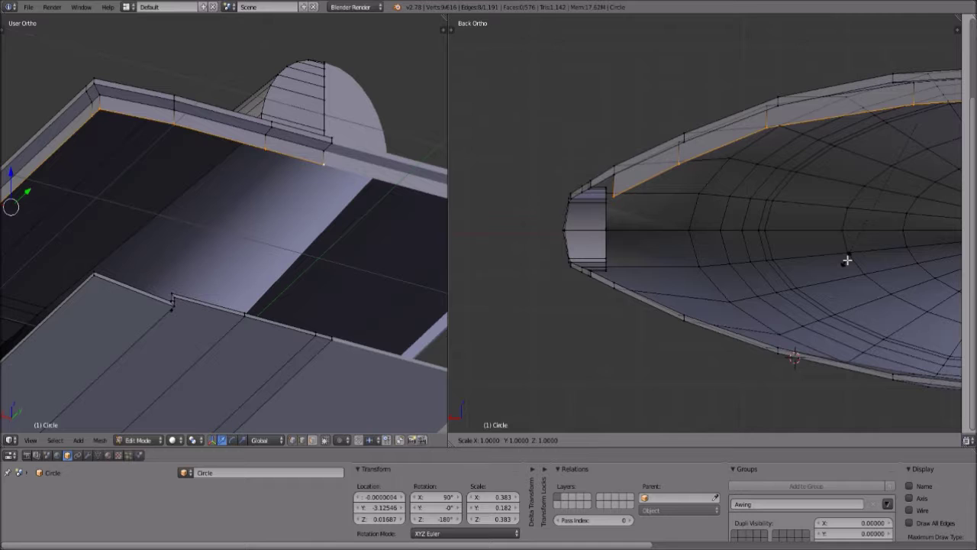
key("z")
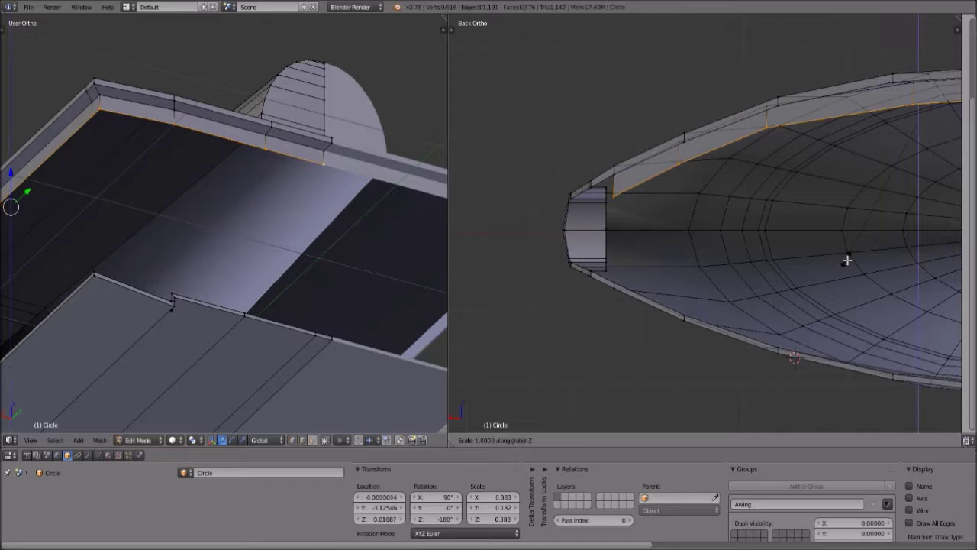
key("0")
key("Return")
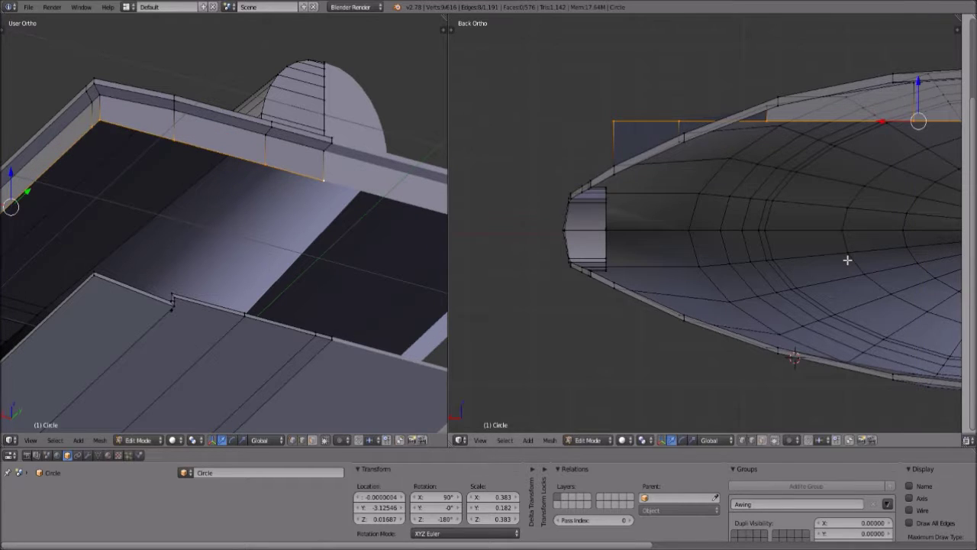
key("g")
key("z")
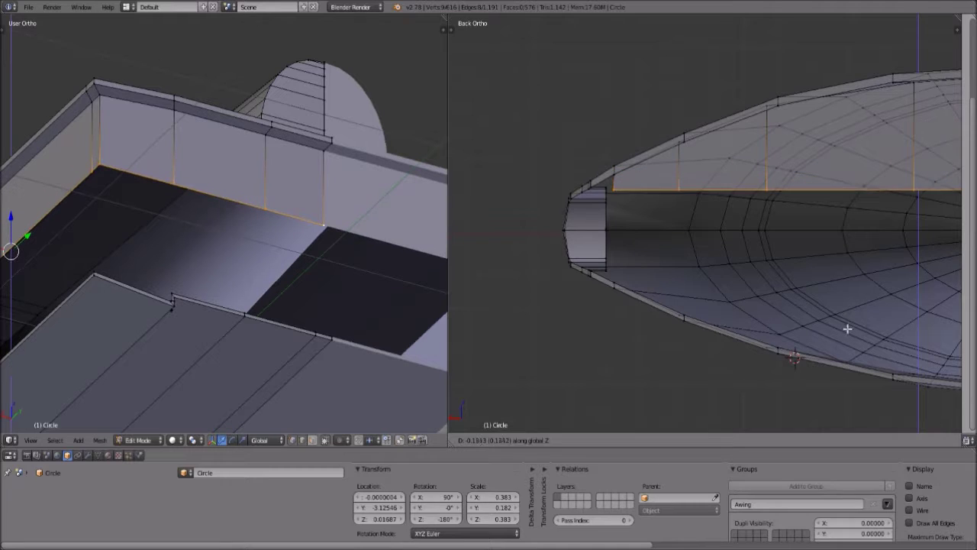
left_click(846, 326)
Select the upper inner edge loop of the side-tip block.
middle_click_drag(251, 229, 388, 296)
scroll(283, 314, "up", 5)
middle_click_drag(223, 301, 95, 332, "shift")
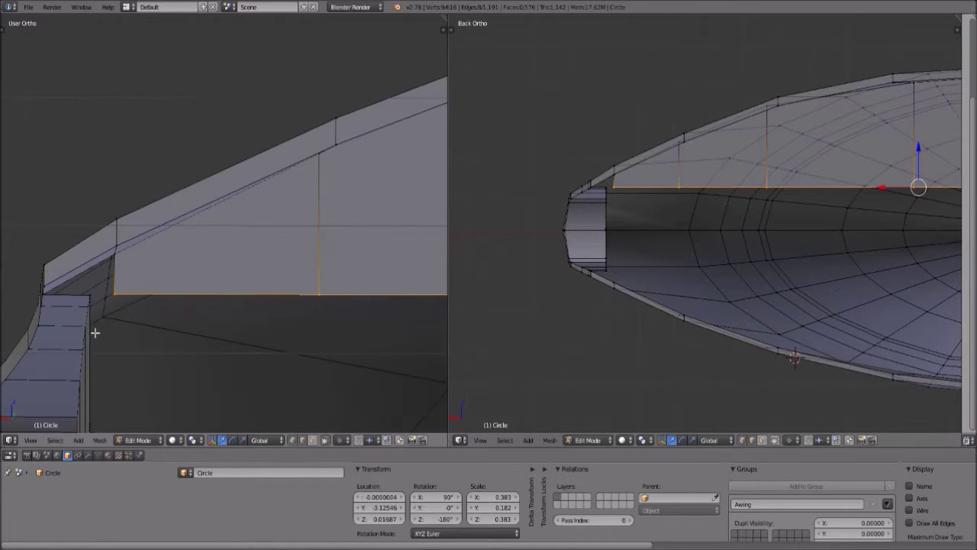
right_click(91, 296)
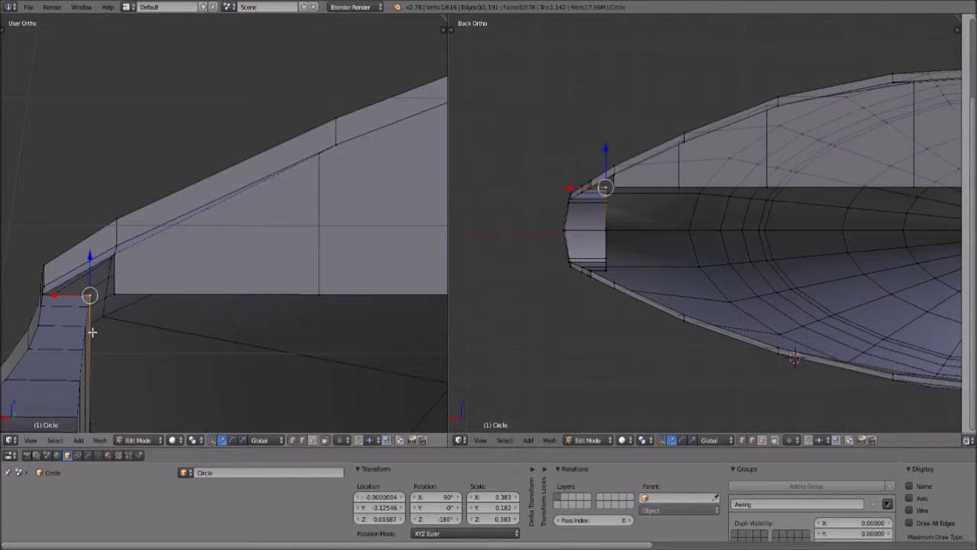
middle_click_drag(91, 332, 111, 345)
middle_click_drag(48, 359, 377, 276, "shift")
middle_click_drag(285, 313, 289, 293)
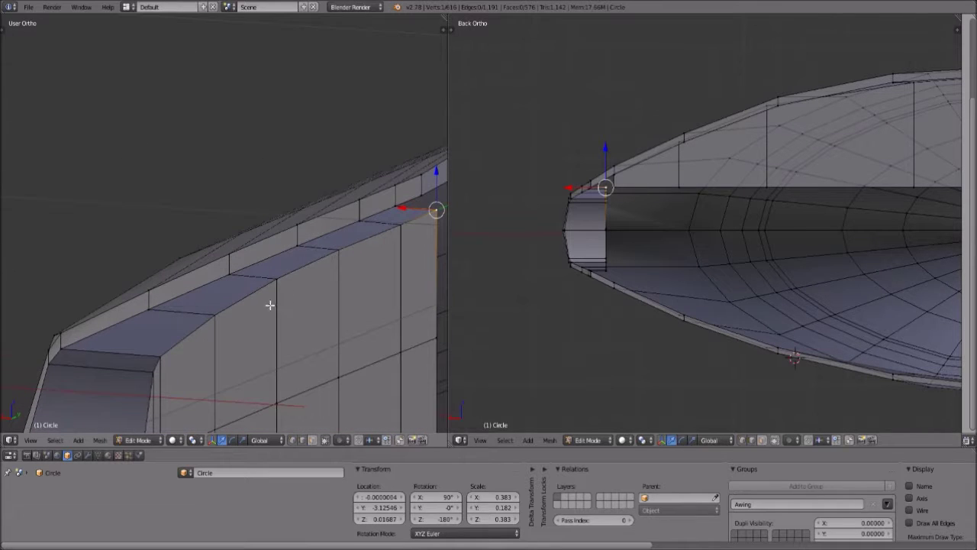
right_click(157, 351, "shift")
right_click(151, 366, "shift")
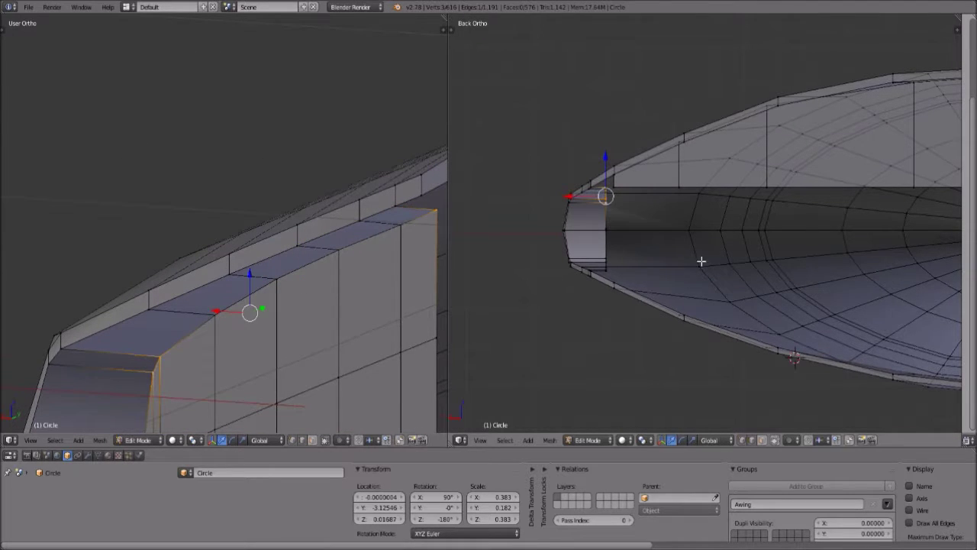
scroll(666, 244, "up", 3)
middle_click_drag(439, 264, 287, 280)
right_click(210, 295, "shift")
right_click(356, 222, "shift")
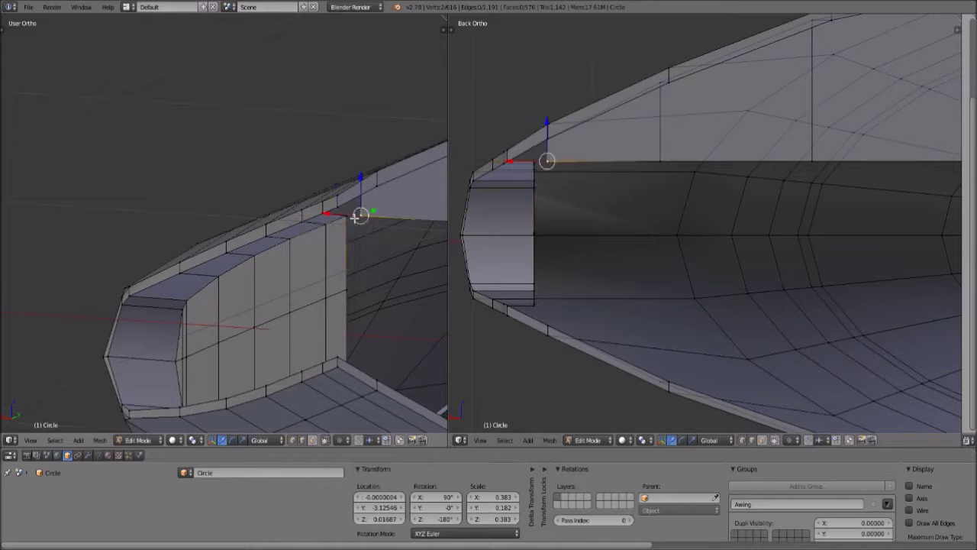
right_click(183, 303, "alt")
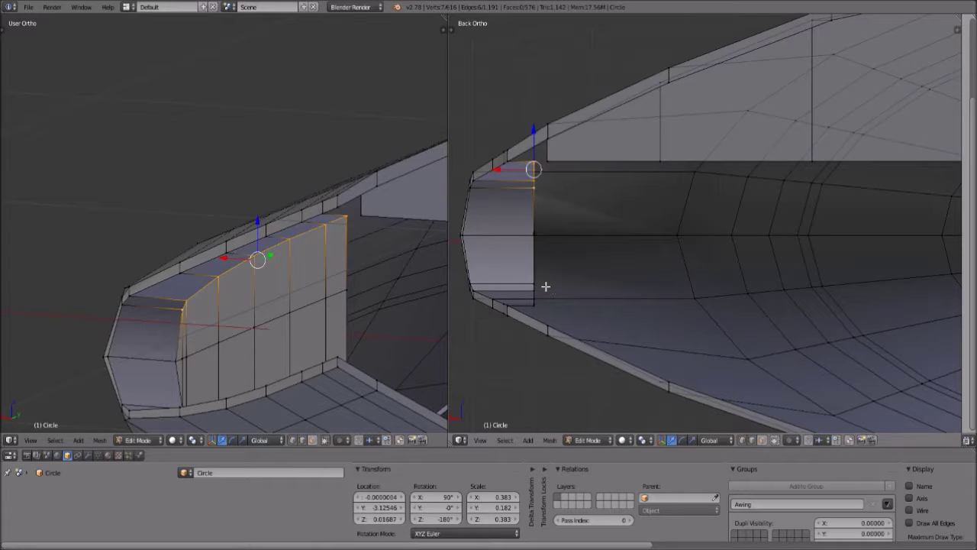
Try raising the block's upper inner edge loop along Z, and undo the move.
scroll(542, 223, "up", 2)
key("g")
key("z")
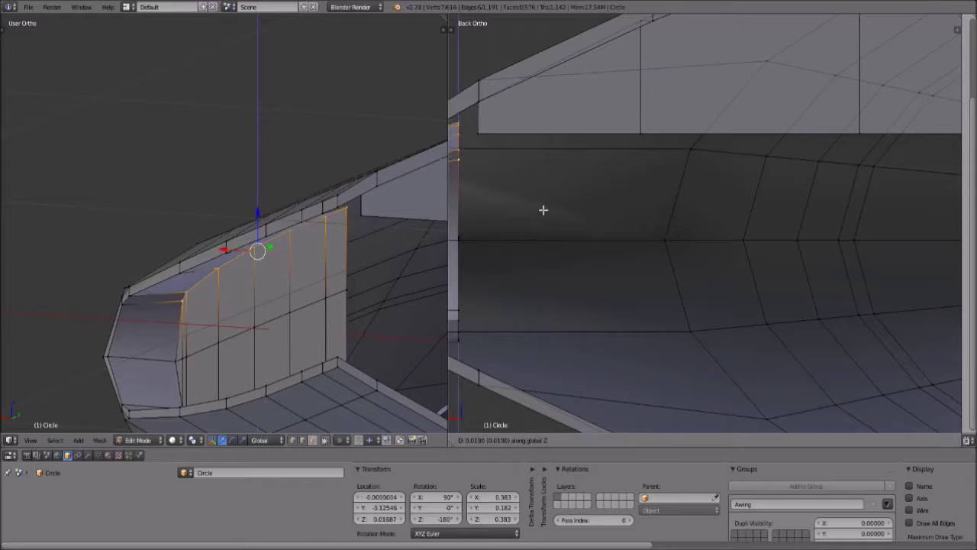
left_click(543, 205)
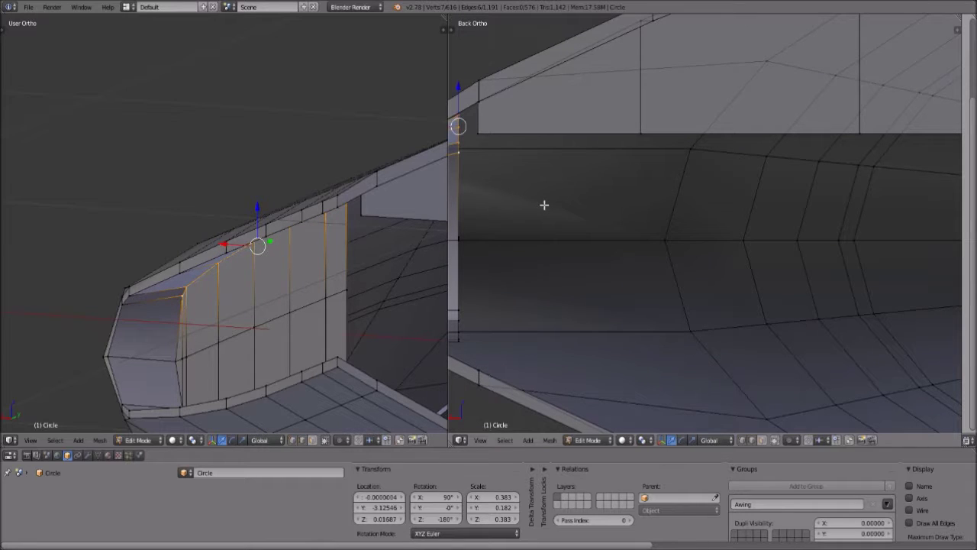
scroll(541, 209, "down", 1)
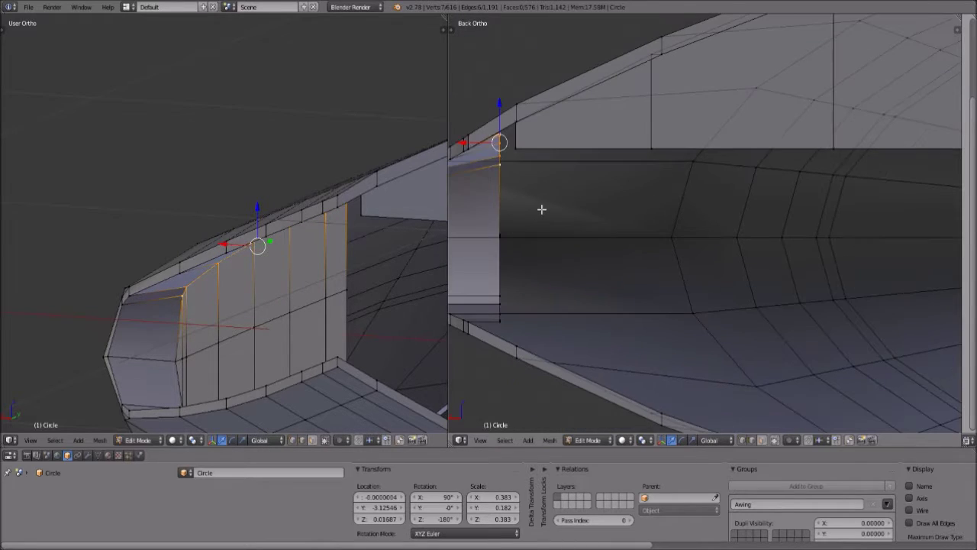
key("ctrl+z")
Select all 22 vertices of the side-tip block's inner face, covering its upper, middle and lower rows.
right_click(345, 290, "shift")
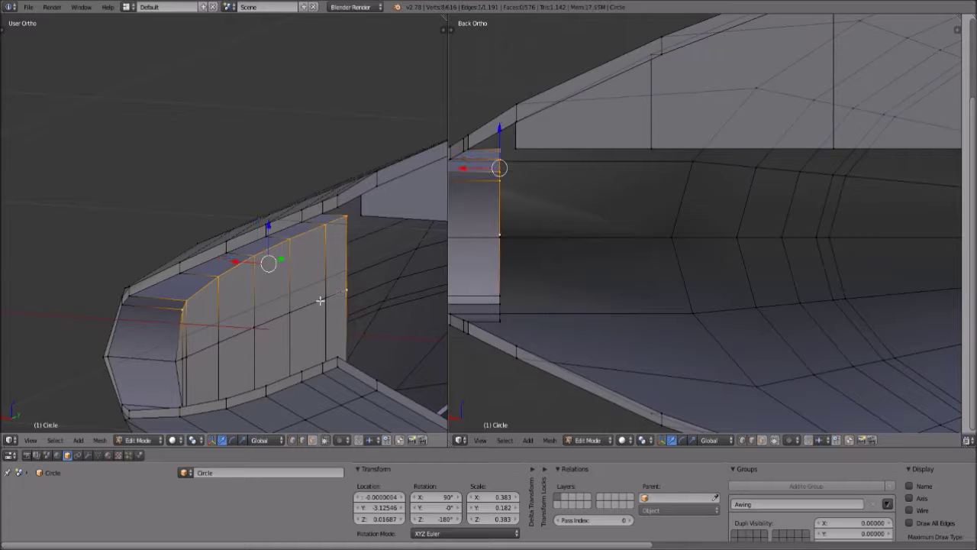
right_click(177, 366, "shift")
middle_click_drag(321, 349, 320, 356)
right_click(321, 354)
right_click(224, 264, "shift")
right_click(225, 222, "shift")
right_click(328, 290, "shift")
middle_click_drag(328, 296, 332, 213)
right_click(324, 204, "shift")
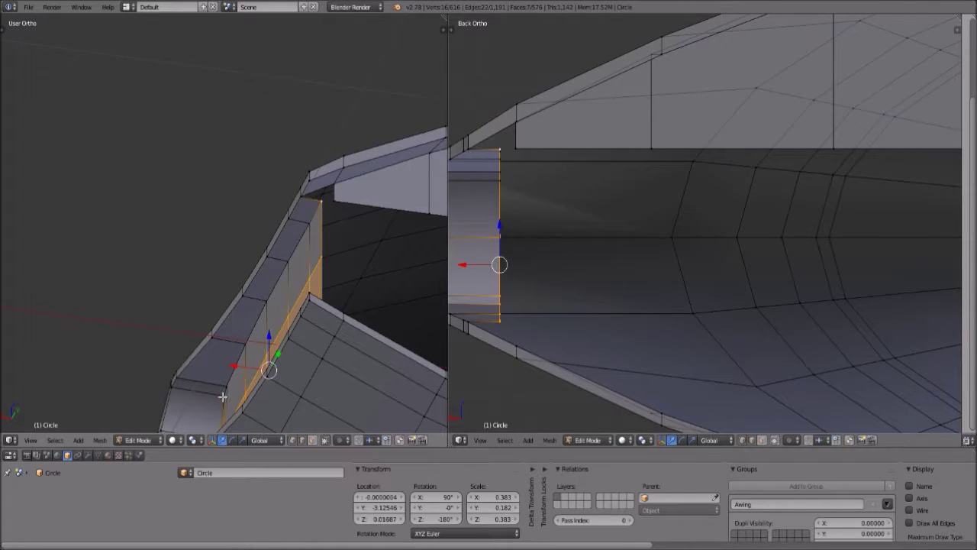
right_click(222, 396, "ctrl")
key("g")
key("z")
key("Escape")
Move the block's inner face about 0.023 along X inward so it lines up with the end of the lowered rim wall.
key("g")
key("x")
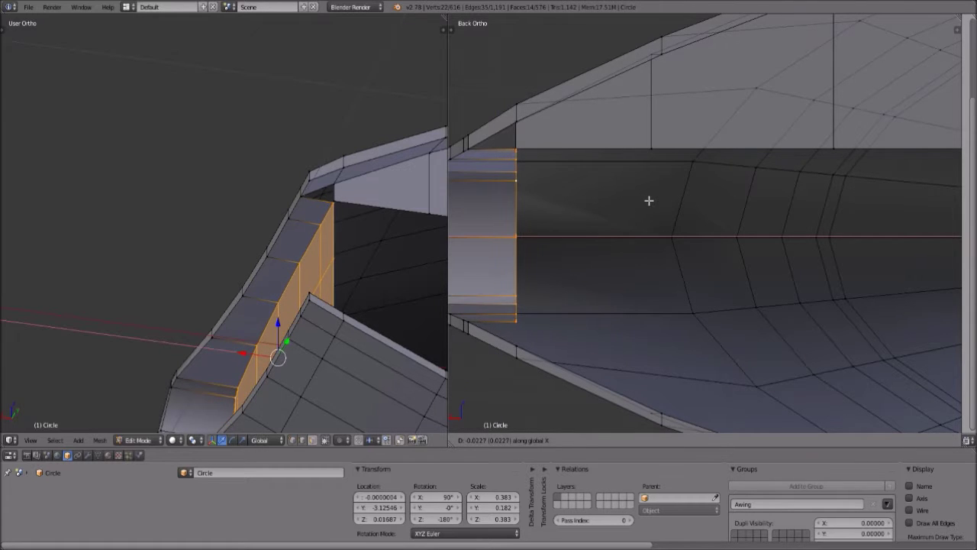
left_click(649, 200)
Examine the gap between the block's upper inner corner and the end of the lowered rim wall.
middle_click_drag(332, 321, 347, 304)
right_click(378, 214)
middle_click_drag(378, 214, 349, 281)
right_click(323, 208)
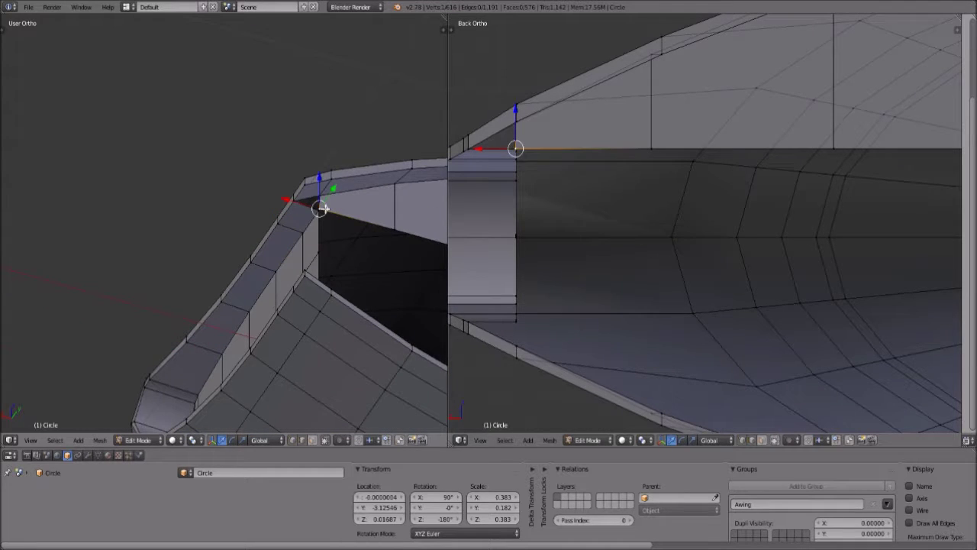
right_click(195, 397, "alt")
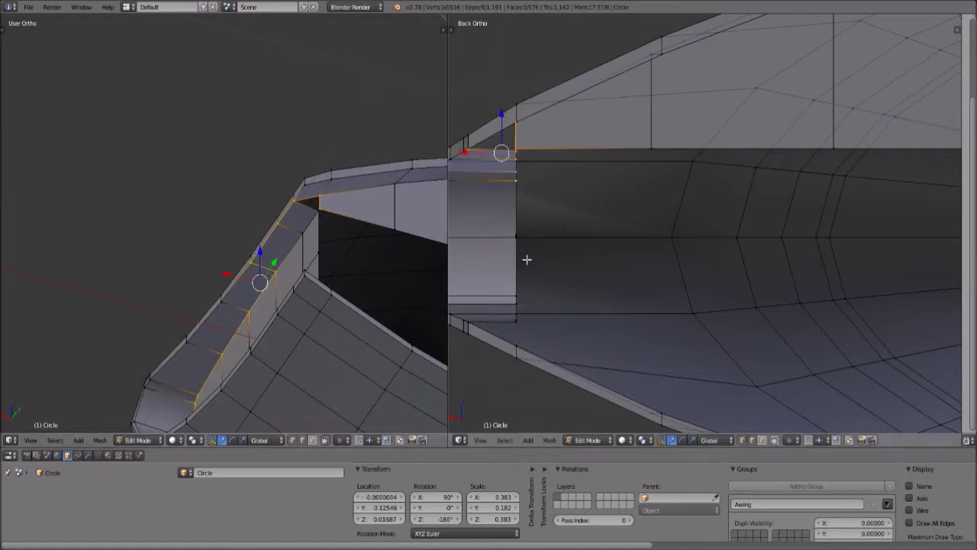
middle_click_drag(389, 270, 388, 261)
scroll(363, 257, "up", 3)
Try filling the gap at the block's upper inner corner with a new face, and undo the fill.
right_click(375, 214, "alt")
scroll(329, 282, "down", 1)
right_click(361, 210)
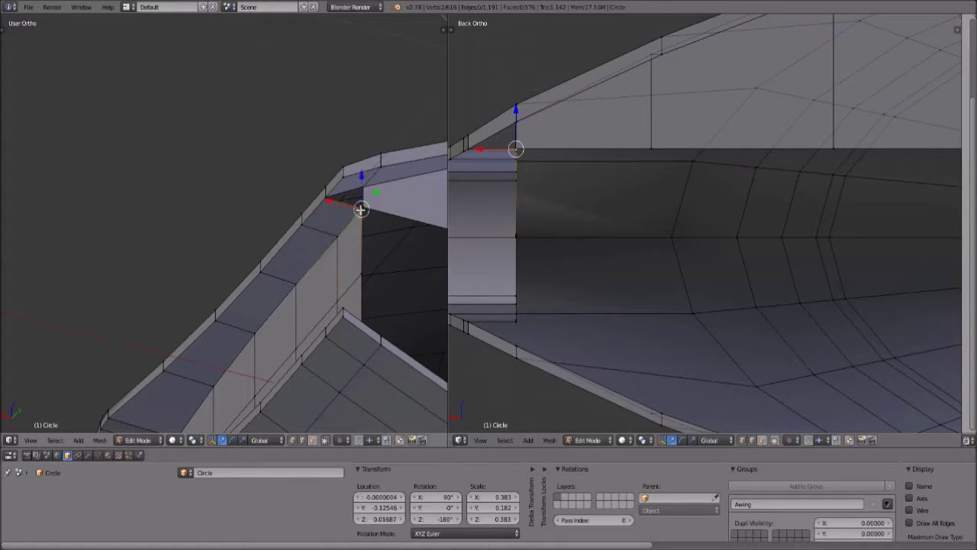
key("f")
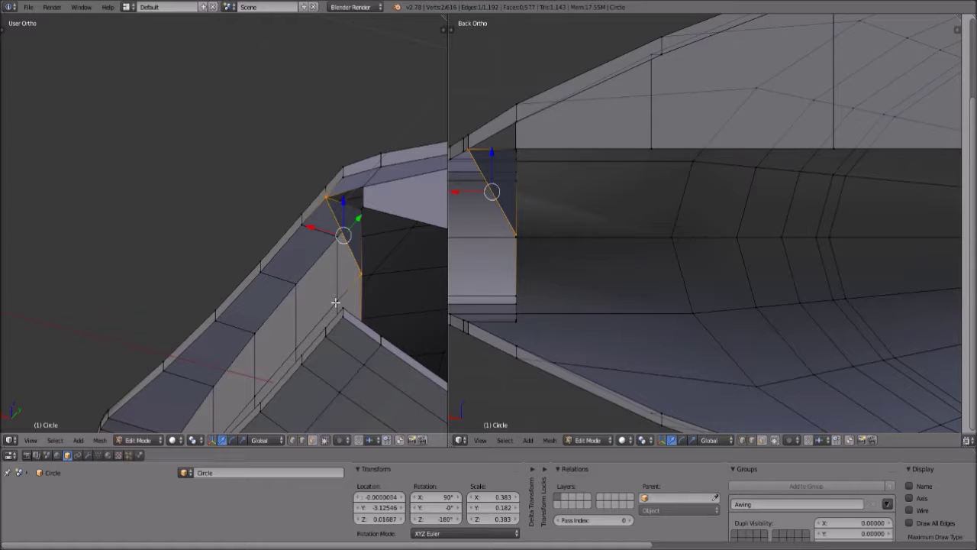
key("ctrl+z")
key("g")
right_click(351, 281)
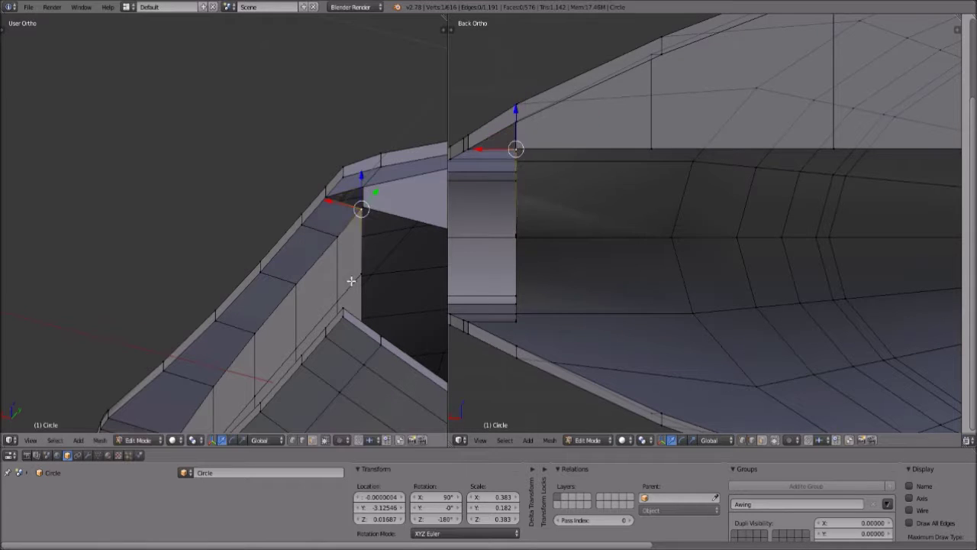
Select the block's upper inner edge loop and raise it along Z until its corner nears the upper inner rim.
scroll(181, 373, "down", 3)
right_click(186, 365, "alt")
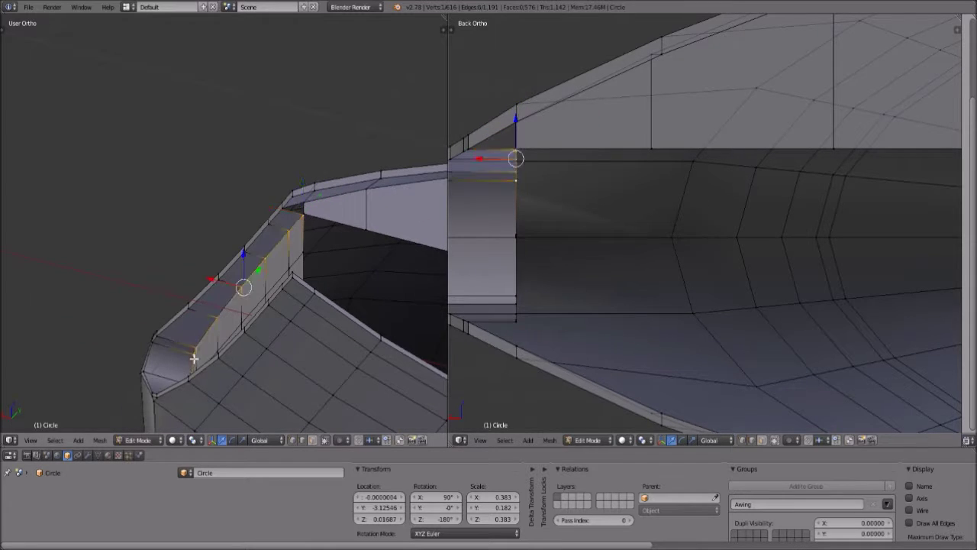
key("g")
key("z")
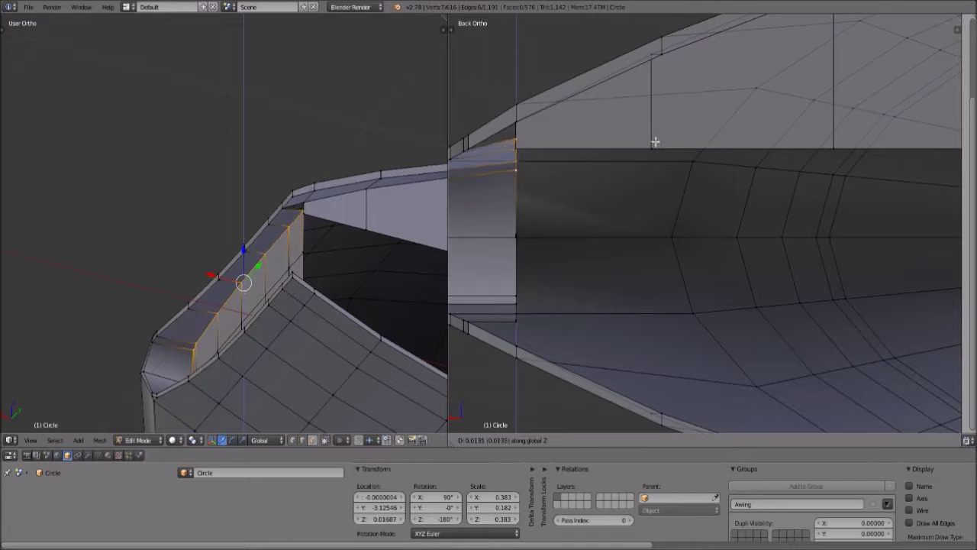
left_click(656, 126)
Merge the block's upper inner corner vertex with the adjacent upper inner rim vertex, and clear the selection.
scroll(303, 252, "up", 6)
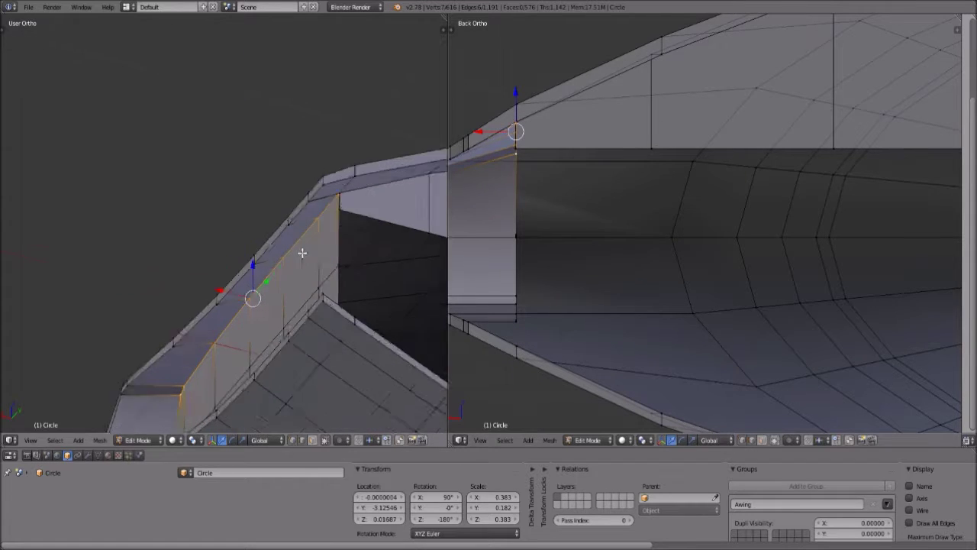
middle_click_drag(429, 201, 216, 264, "shift")
scroll(221, 266, "up", 5)
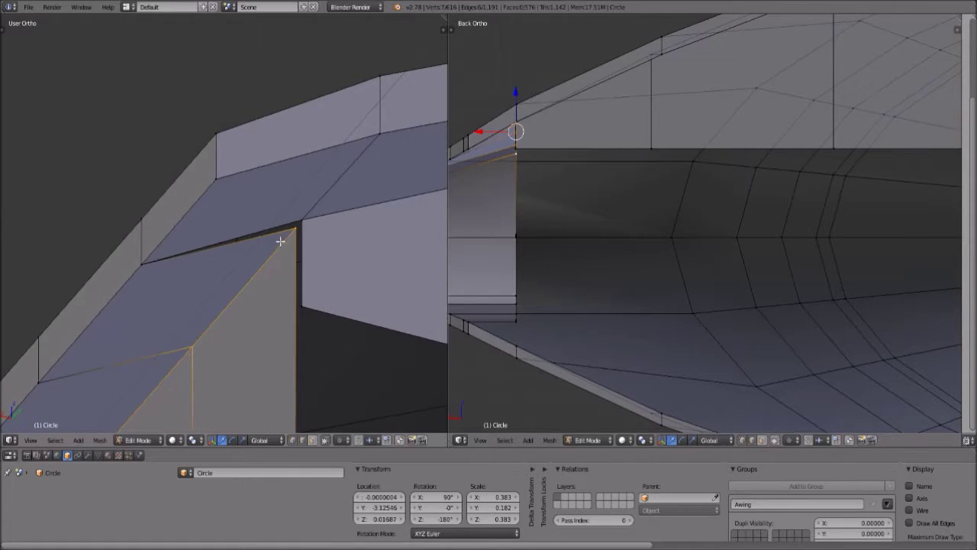
right_click(292, 238)
right_click(308, 220, "shift")
key("alt+m")
left_click(309, 220)
key("a")
Examine the merged corner where the side-tip block meets the upper inner rim.
middle_click_drag(308, 221, 260, 279)
scroll(287, 282, "down", 4)
scroll(260, 278, "up", 4)
right_click(254, 245, "alt")
scroll(325, 251, "down", 3)
scroll(224, 238, "up", 3)
right_click(237, 251, "alt")
right_click(244, 241)
Select the lower edge chain of the extruded upper rim wall.
scroll(360, 252, "down", 7)
middle_click_drag(360, 252, 347, 215)
right_click(358, 209, "alt")
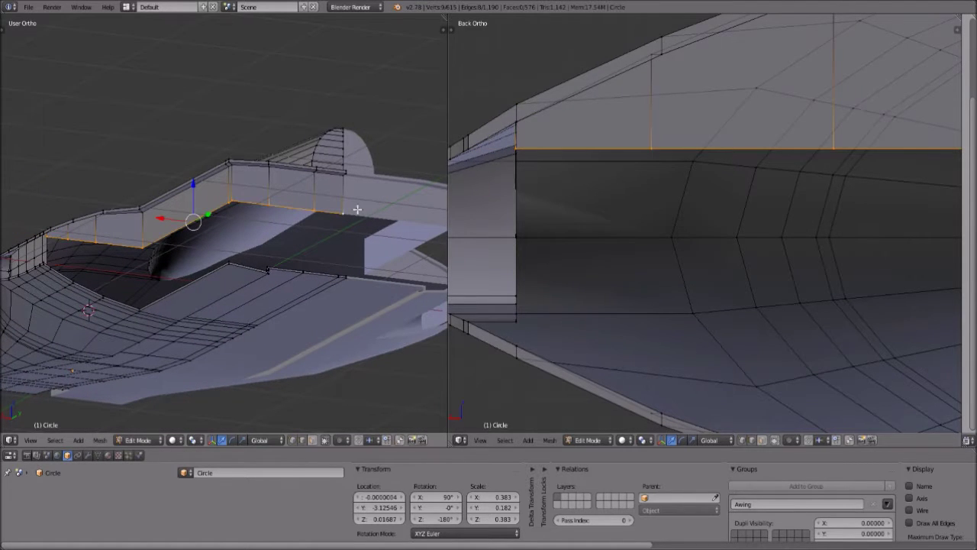
Lower the selected wall edge chain along Z until it nears the side-tip block's horizontal middle edge.
scroll(639, 199, "down", 2)
key("g")
key("z")
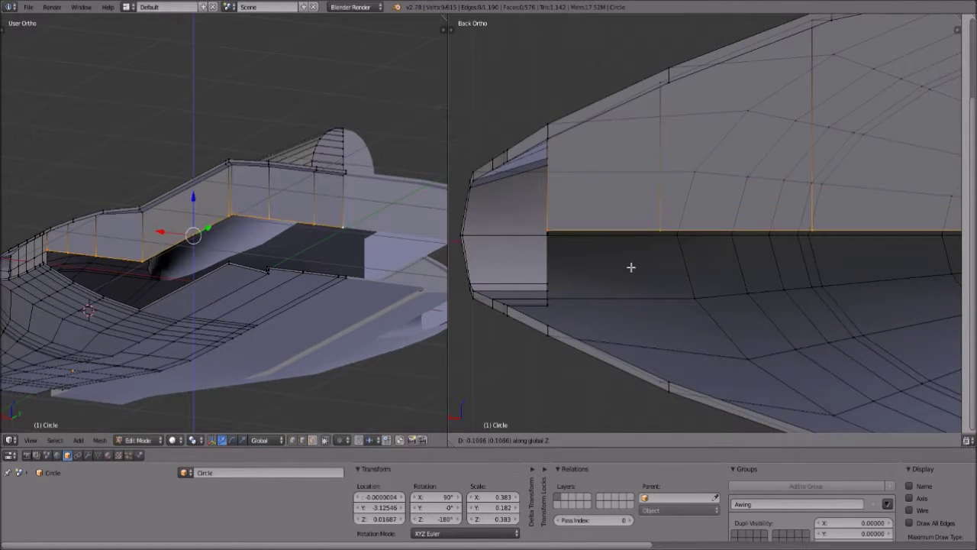
left_click(629, 270)
middle_click_drag(221, 282, 229, 299)
scroll(796, 228, "up", 2)
scroll(802, 224, "down", 2)
key("g")
key("z")
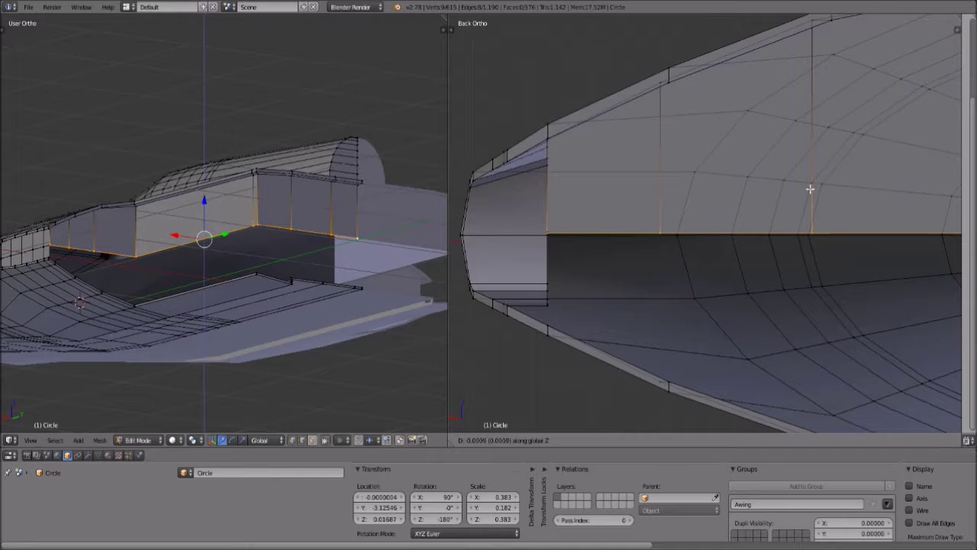
left_click(811, 186)
Using a right-side view, lower the wall's edge chain along Z to align it with the side-tip block's middle edge.
middle_click_drag(95, 276, 247, 264, "shift")
scroll(248, 263, "up", 10)
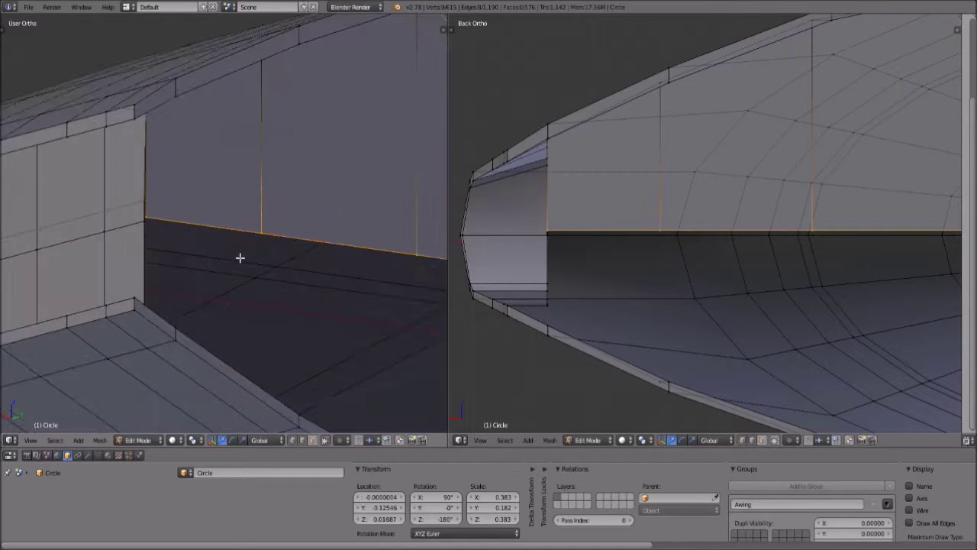
scroll(263, 250, "up", 4)
middle_click_drag(138, 253, 204, 236, "shift")
scroll(201, 247, "down", 3)
scroll(204, 237, "up", 2)
left_click(32, 440)
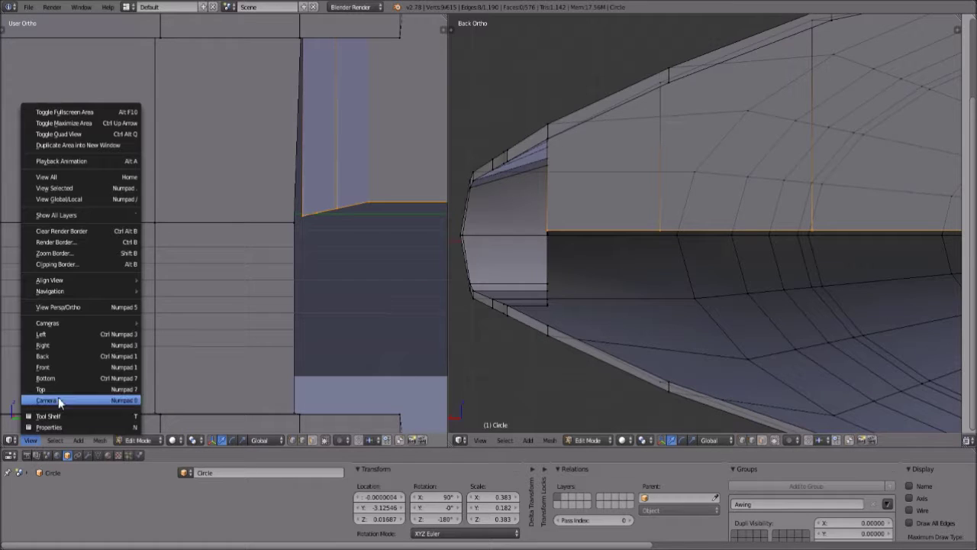
left_click(67, 344)
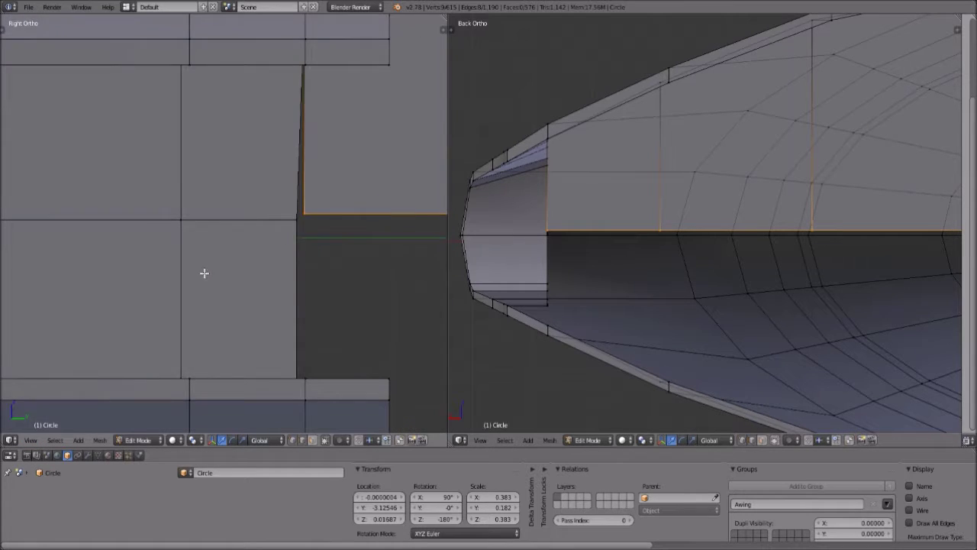
scroll(285, 250, "up", 2)
key("g")
key("z")
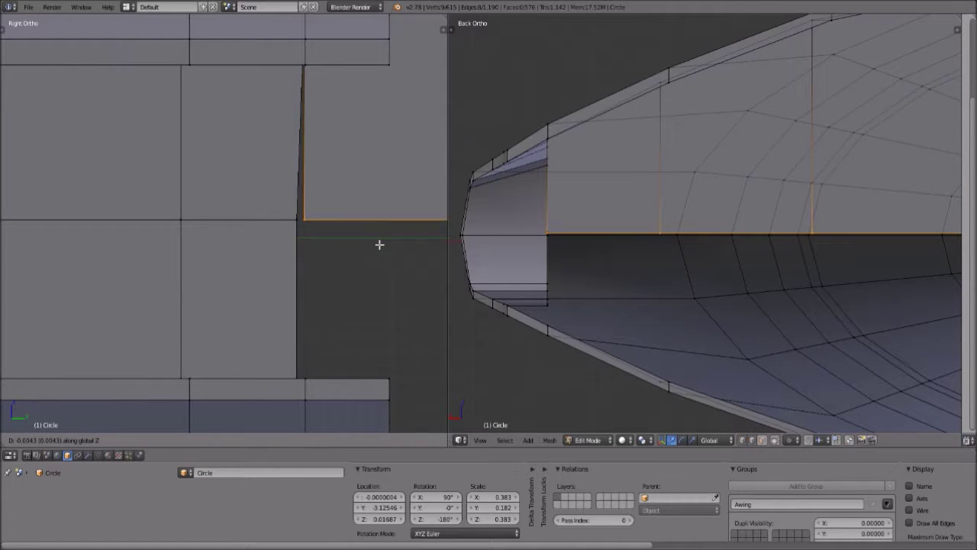
left_click(380, 245)
Merge the block's middle edge vertex into the adjacent lower corner vertex of the upper wall.
right_click(289, 229)
right_click(309, 219, "shift")
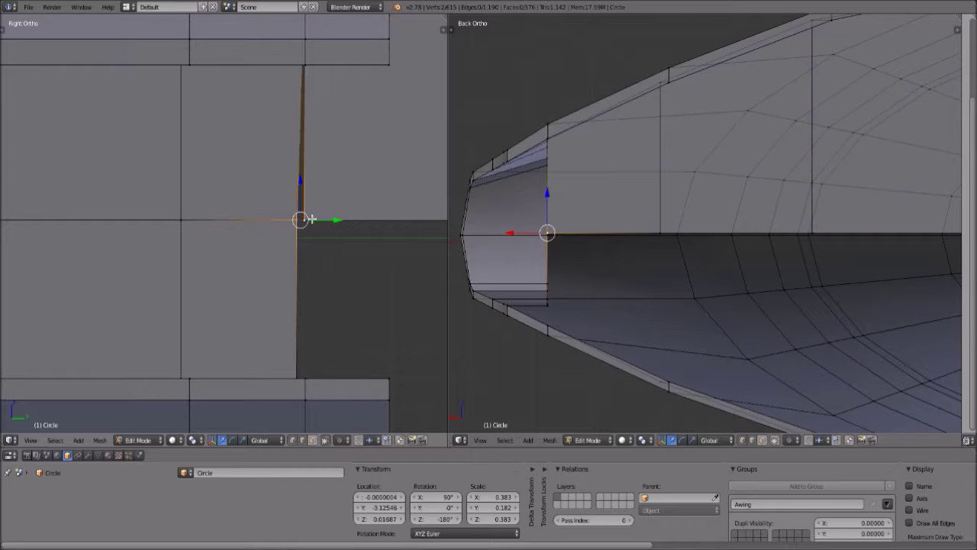
key("alt+m")
left_click(283, 218)
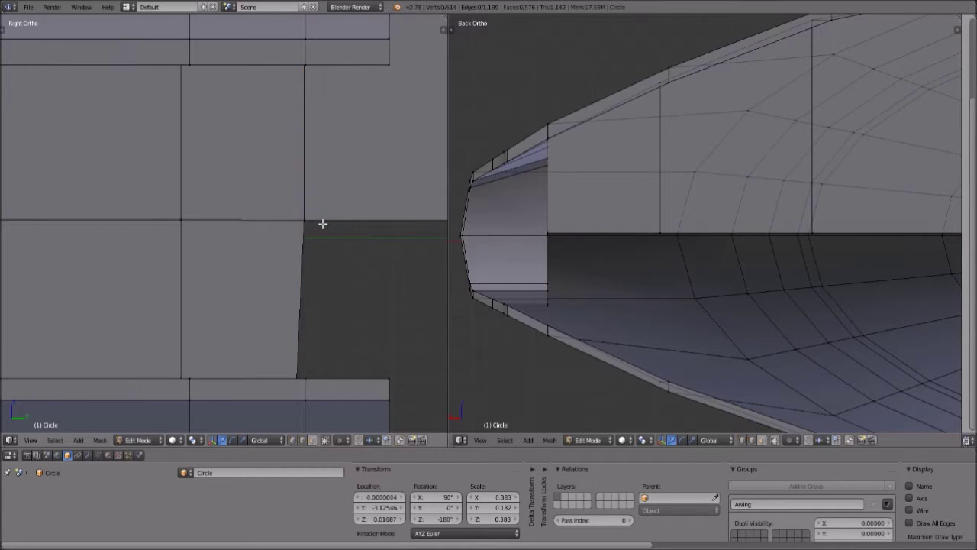
scroll(347, 240, "down", 5)
middle_click_drag(656, 216, 785, 302)
left_click(772, 440)
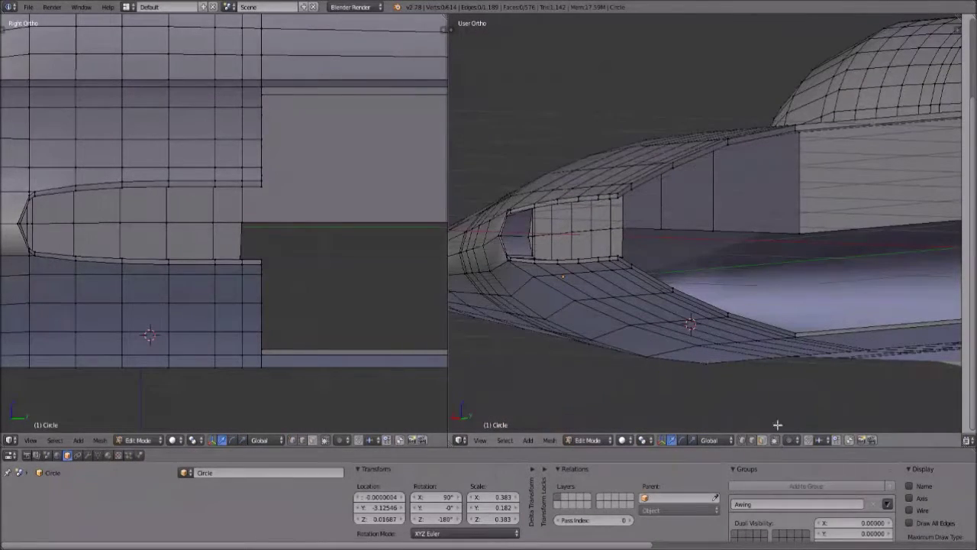
key("ctrl+r")
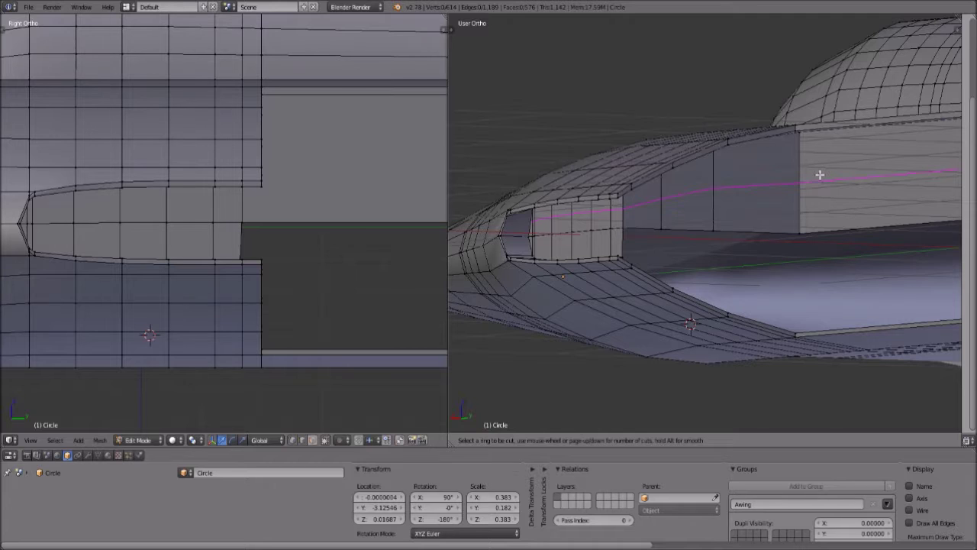
key("Escape")
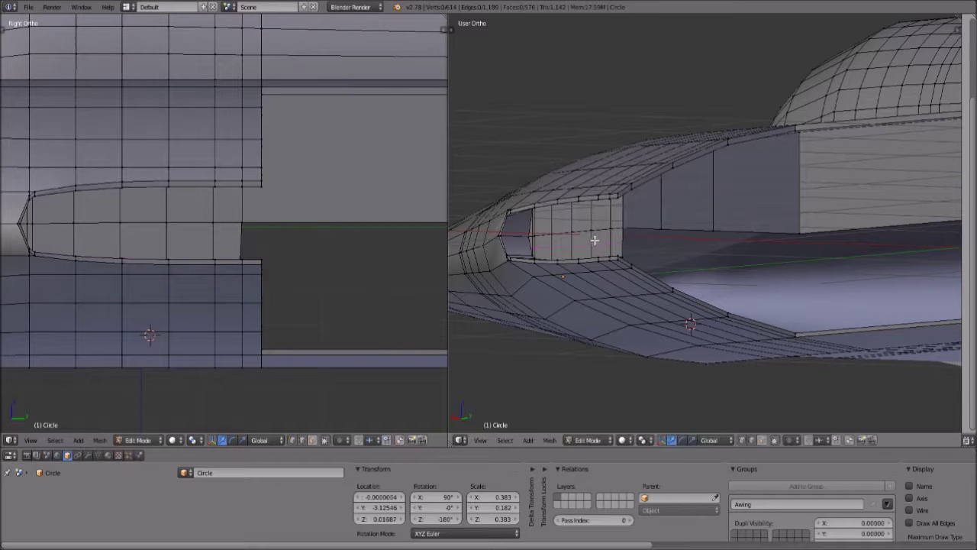
key("ctrl+r")
key("ctrl+r")
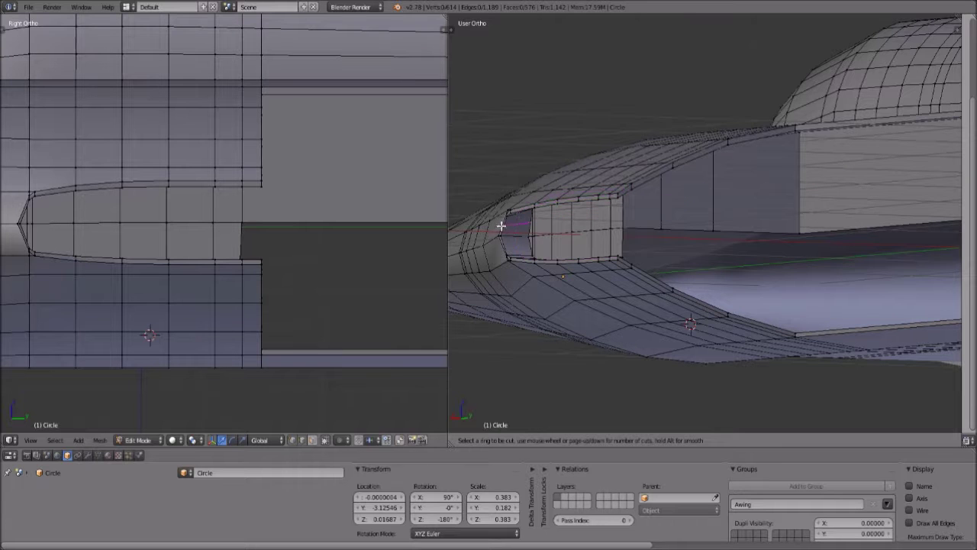
key("Escape")
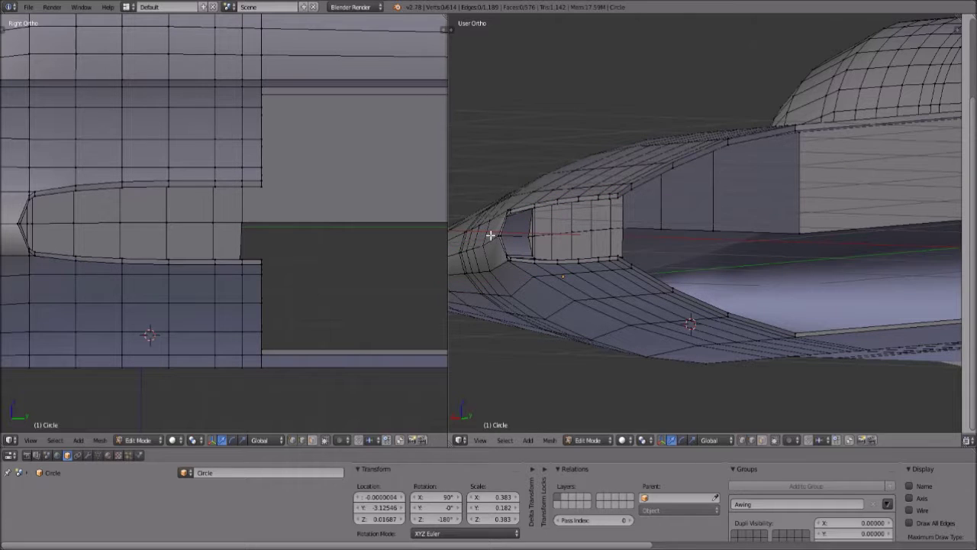
Select the edge path along the hull's lower inner rim, including its rear corner.
scroll(557, 230, "down", 2)
middle_click_drag(857, 279, 626, 229, "shift")
middle_click_drag(786, 271, 911, 351)
scroll(770, 344, "up", 2)
scroll(810, 326, "down", 1)
right_click(645, 367, "ctrl")
middle_click_drag(617, 338, 839, 345, "shift")
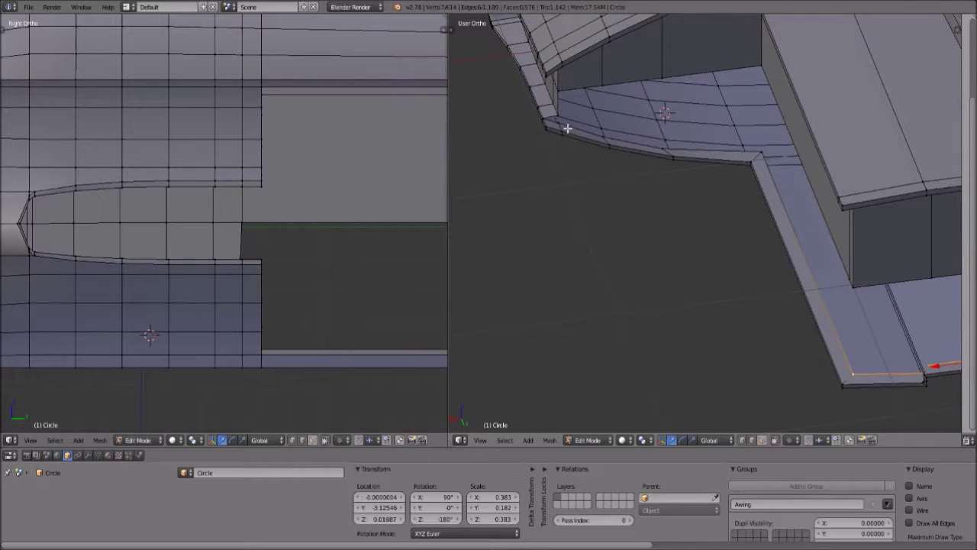
Select the lower inner edge loop of the side-tip block.
middle_click_drag(584, 164, 598, 265, "shift")
scroll(586, 263, "up", 4)
middle_click_drag(503, 231, 667, 262)
right_click(696, 239)
right_click(600, 287, "alt")
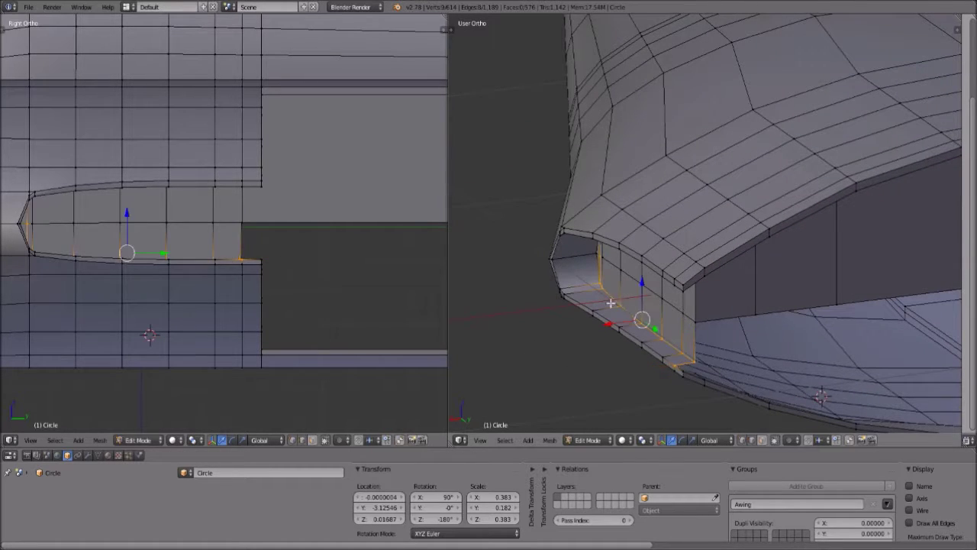
Try to lower the block's entire selected edge loop along Z by about 0.02, using a back view.
left_click(481, 440)
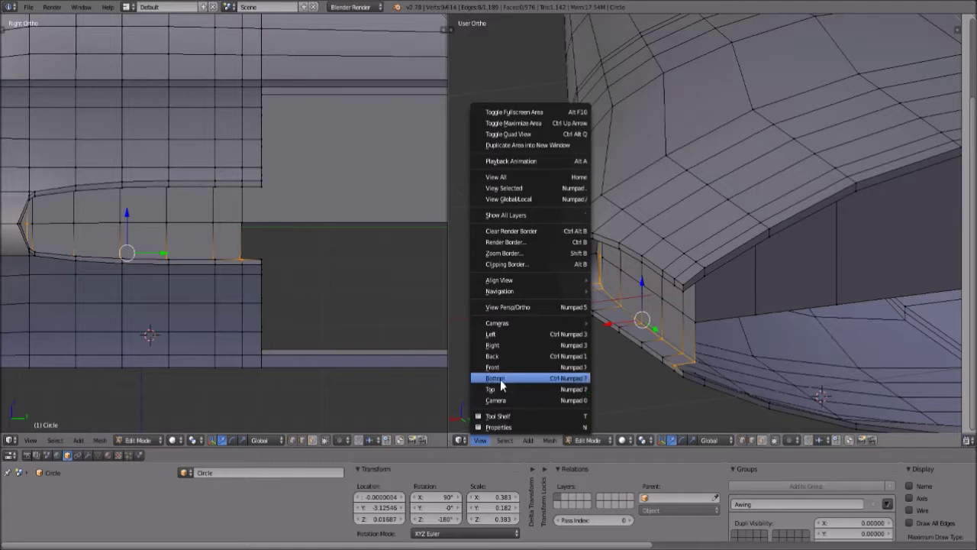
left_click(31, 441)
left_click(43, 356)
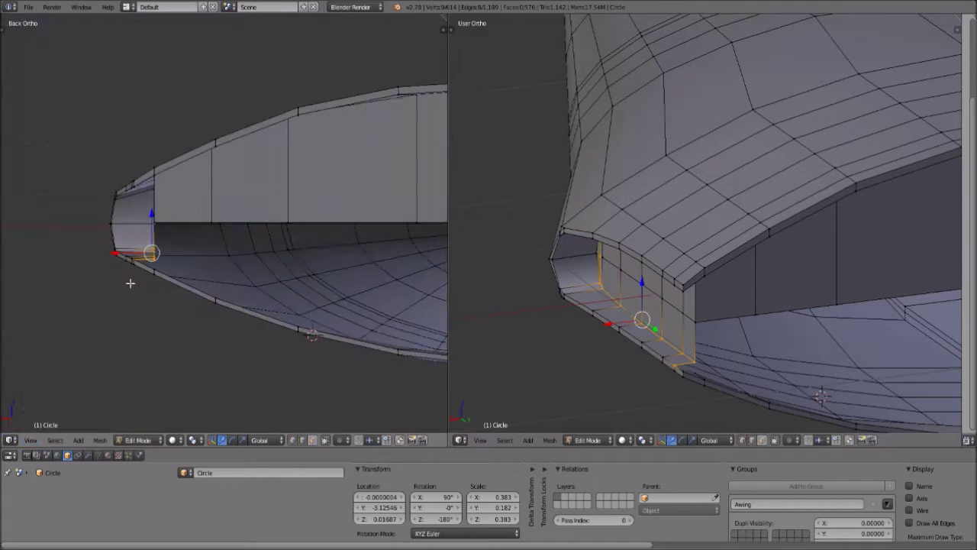
scroll(227, 248, "up", 3)
key("g")
key("z")
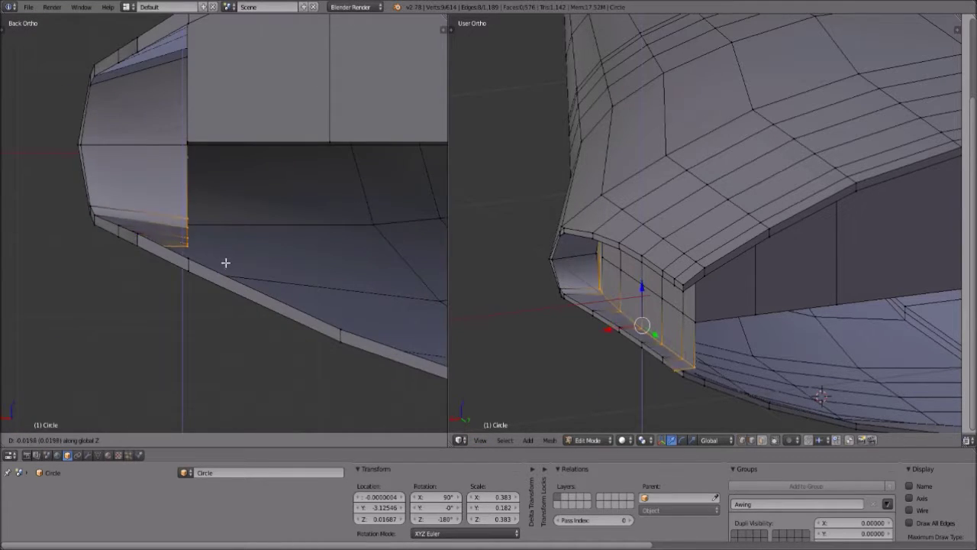
left_click(225, 265)
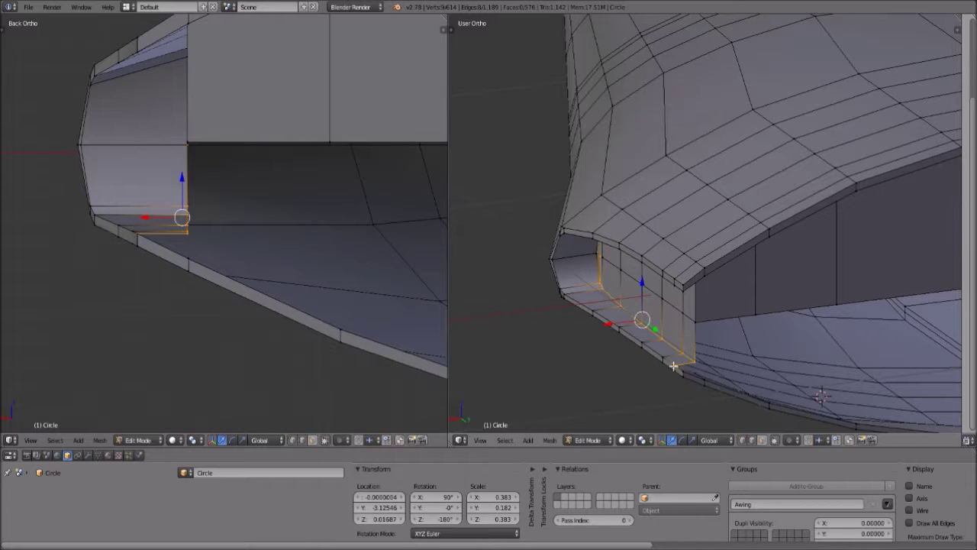
Deselect the loop's outer end vertex and lower the remaining edges along Z by about 0.028, bringing the corner to the lower inner rim.
scroll(677, 368, "up", 2)
right_click(660, 428, "shift")
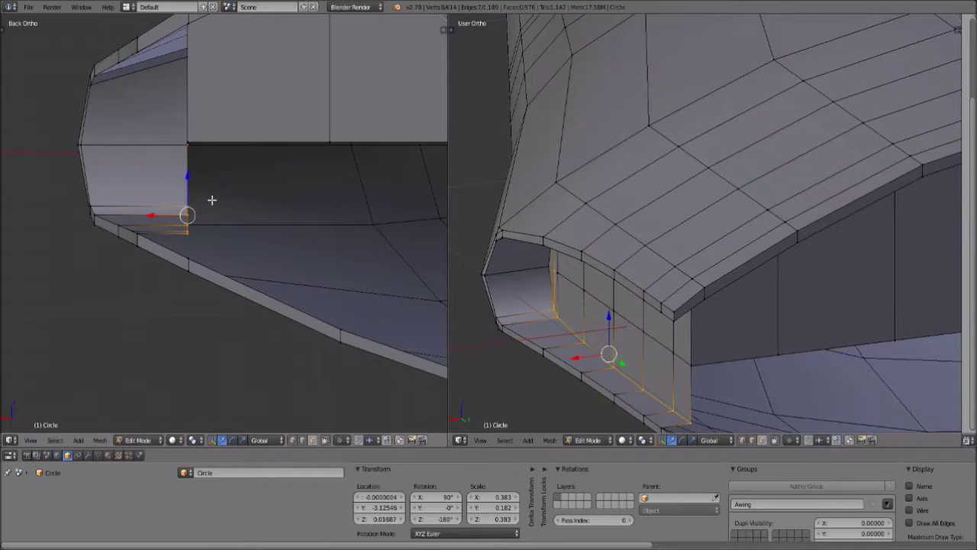
key("g")
key("z")
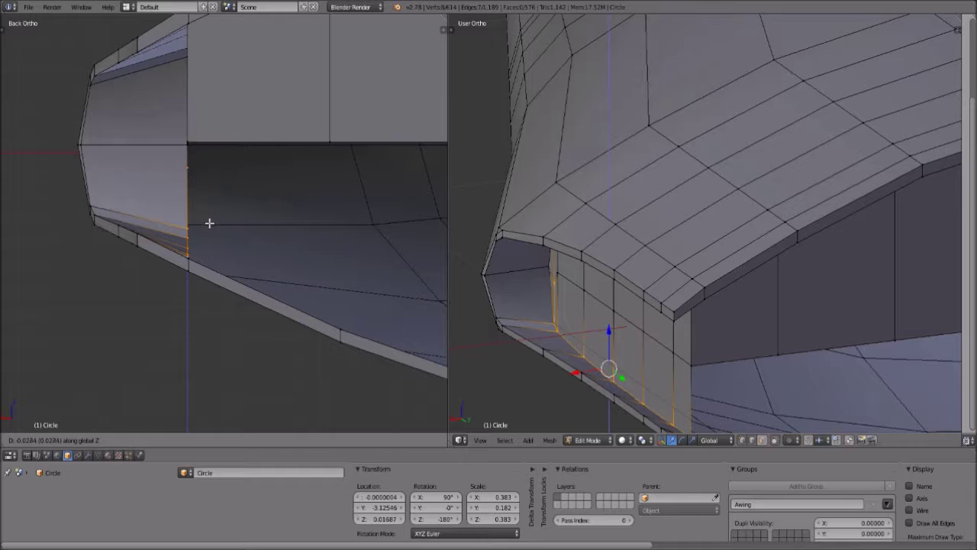
left_click(211, 223)
Merge the block's lower inner corner vertex with the adjacent lower inner rim vertex, using At Last.
middle_click_drag(647, 357, 638, 131, "shift")
scroll(671, 264, "up", 6)
right_click(636, 187)
key("x")
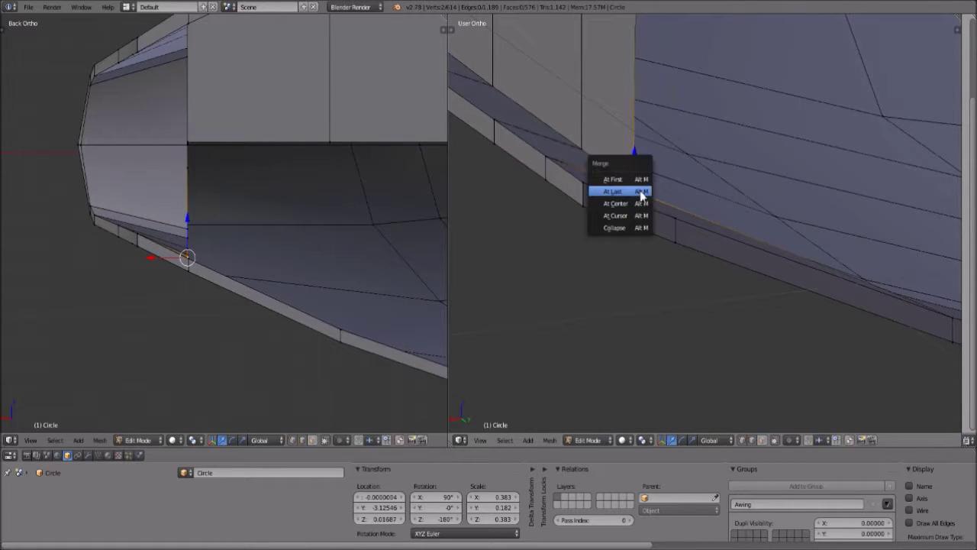
left_click(638, 192)
Select the lower inner rim's edge path from the merged corner around the rear step to the hull's centre line.
middle_click_drag(650, 201, 670, 209)
right_click(661, 203)
middle_click_drag(838, 284, 824, 297)
right_click(931, 221, "shift")
scroll(855, 318, "down", 8)
middle_click_drag(920, 312, 684, 214, "shift")
right_click(744, 299, "ctrl")
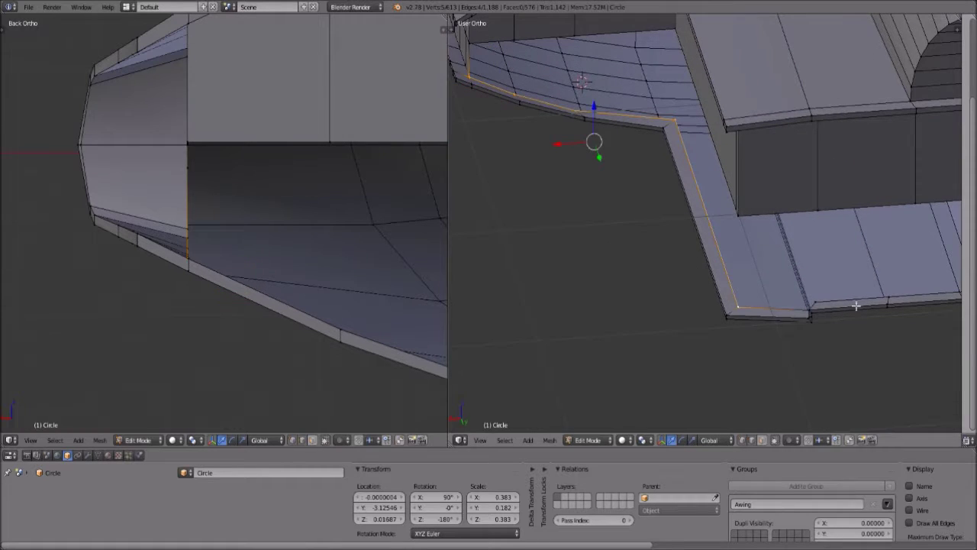
middle_click_drag(867, 309, 689, 303, "shift")
right_click(798, 272, "ctrl")
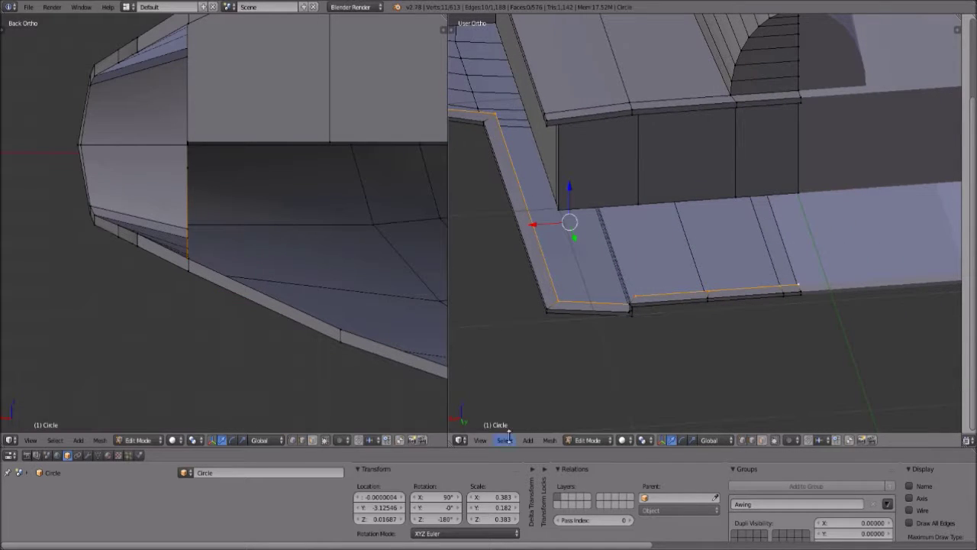
Try to extrude the lower rim path upward along Z and flatten its new edge with a scale of 0.
key("e")
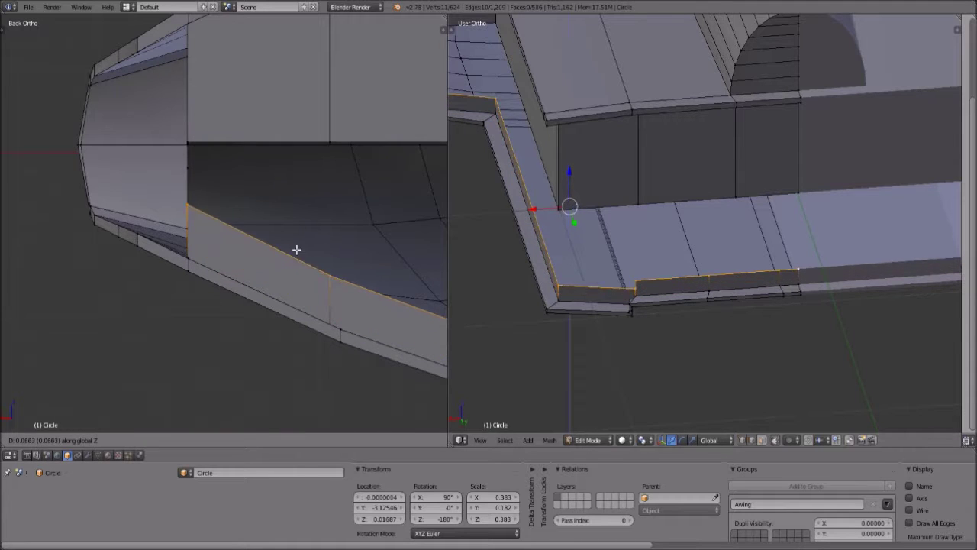
left_click(297, 220)
key("s")
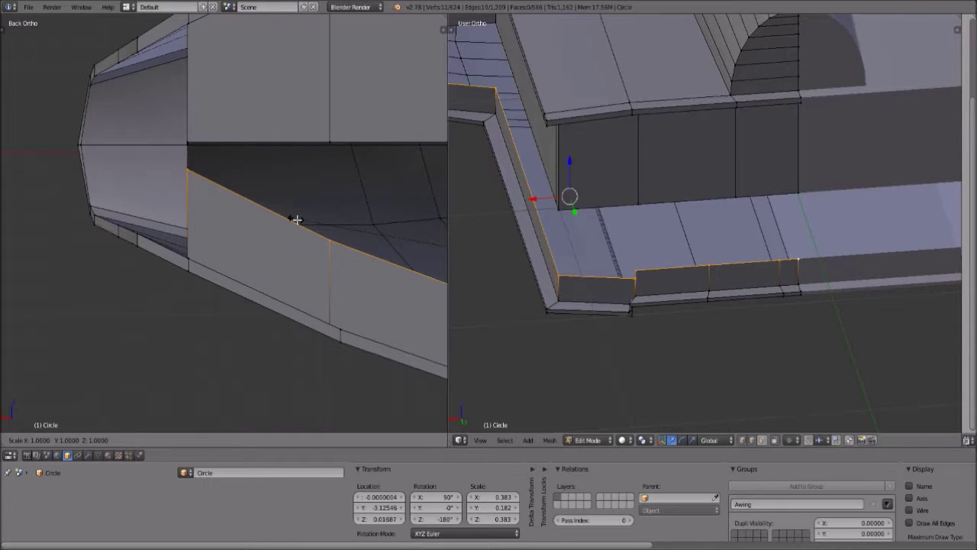
key("0")
key("Return")
Raise the flattened edge along Z by about 0.23 toward the upper wall's lower edge.
key("g")
key("z")
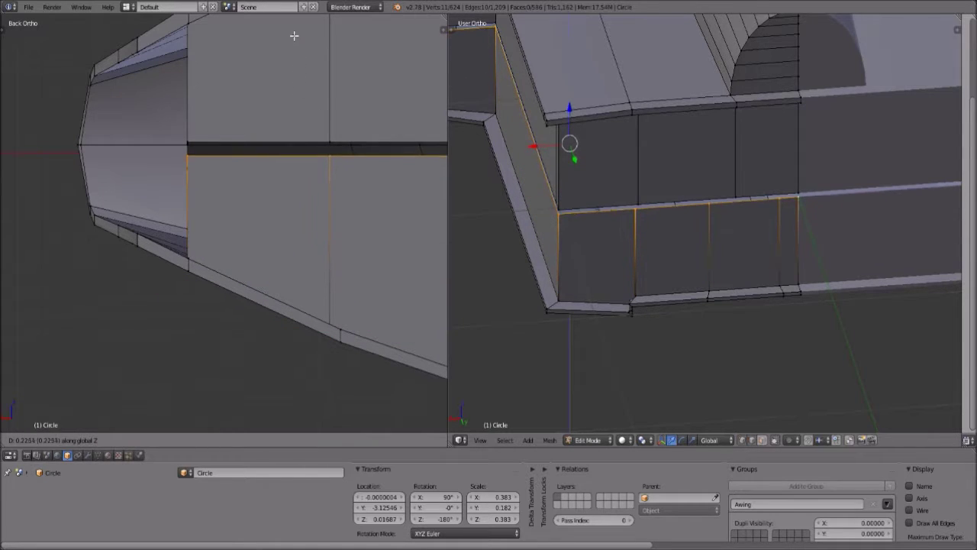
left_click(296, 33)
scroll(368, 279, "down", 2)
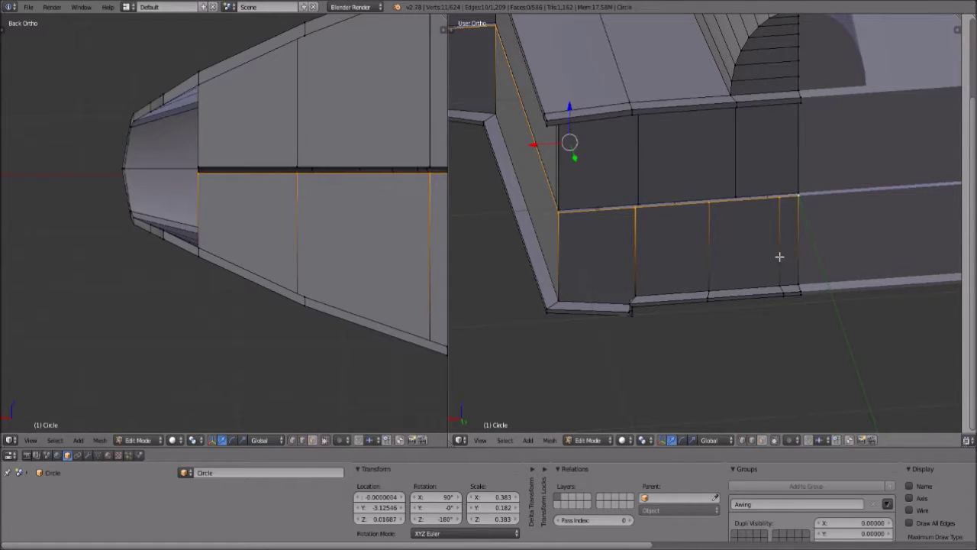
Inspect the new lower wall at the rim's step, and undo its raise, flattening and extrusion.
middle_click_drag(769, 260, 757, 329)
scroll(753, 318, "up", 6)
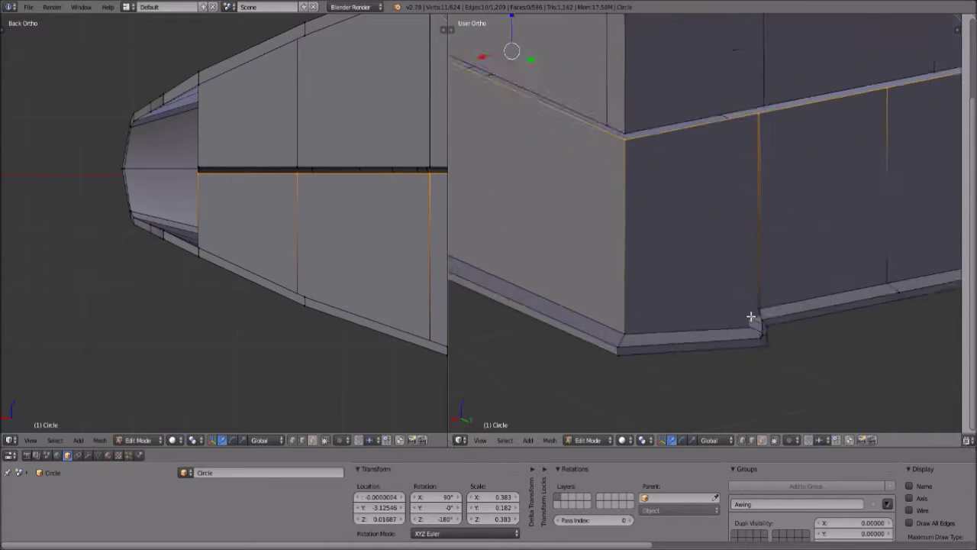
scroll(852, 366, "down", 3)
key("ctrl+z")
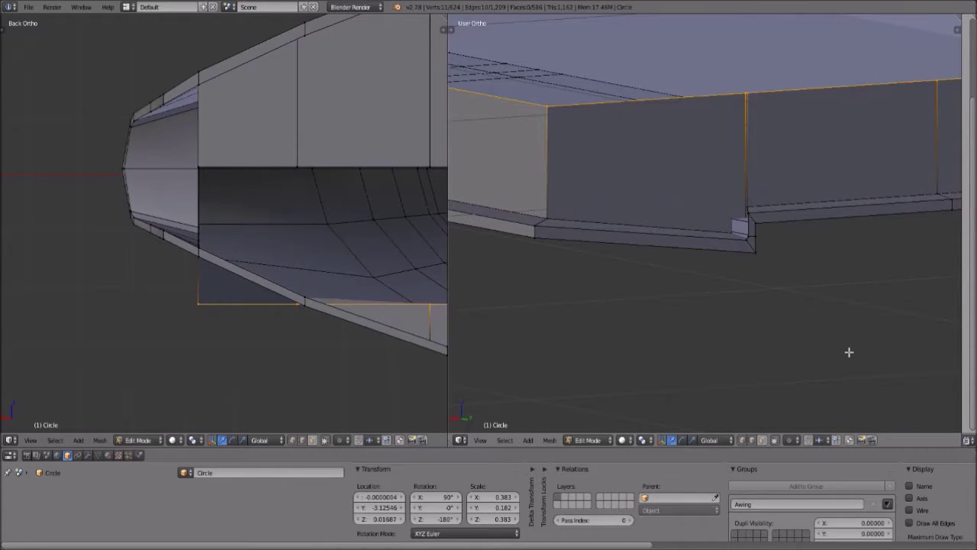
key("ctrl+z")
Select the inner corner vertices at the lower rim's step and move them along X toward the hull's side.
scroll(824, 355, "down", 2)
middle_click_drag(752, 351, 772, 327)
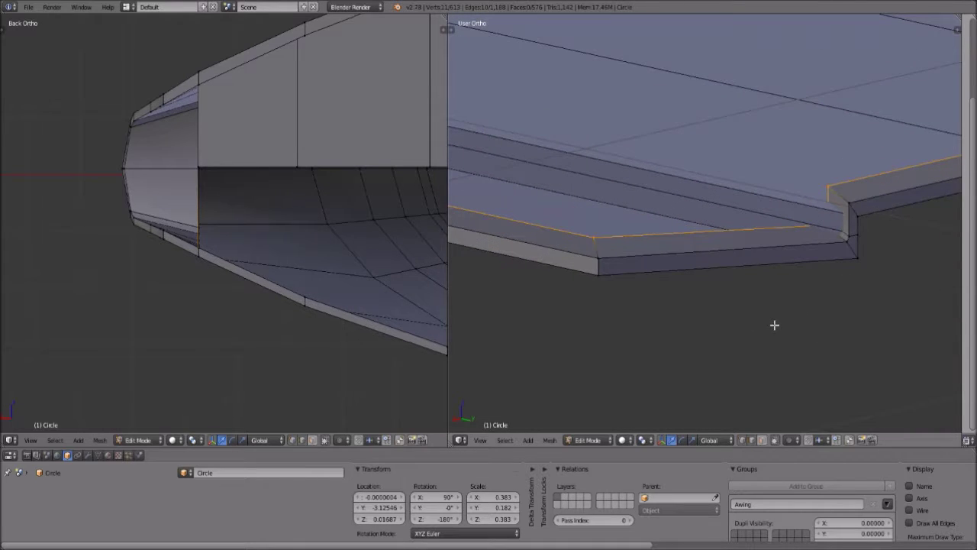
scroll(774, 325, "down", 4)
scroll(789, 309, "down", 4)
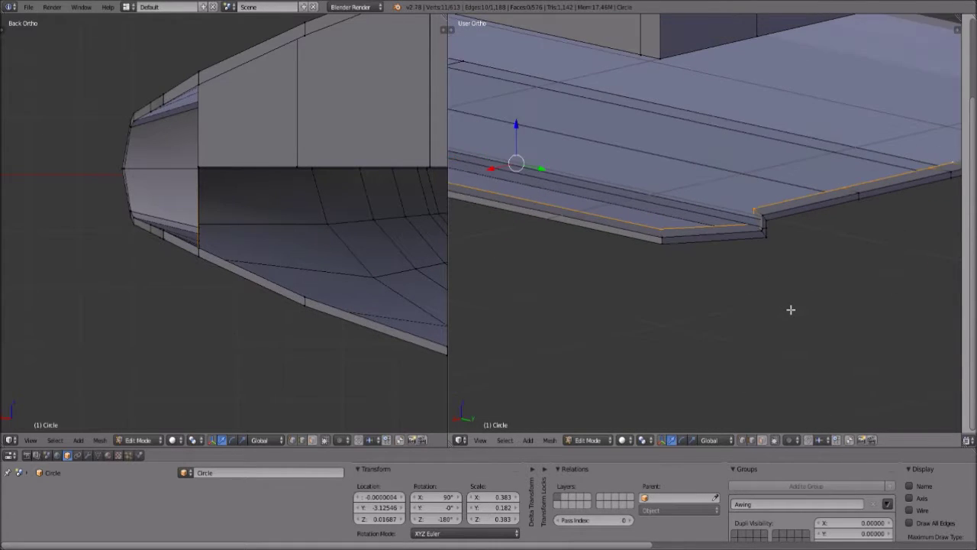
middle_click_drag(787, 310, 786, 222)
scroll(774, 353, "up", 4)
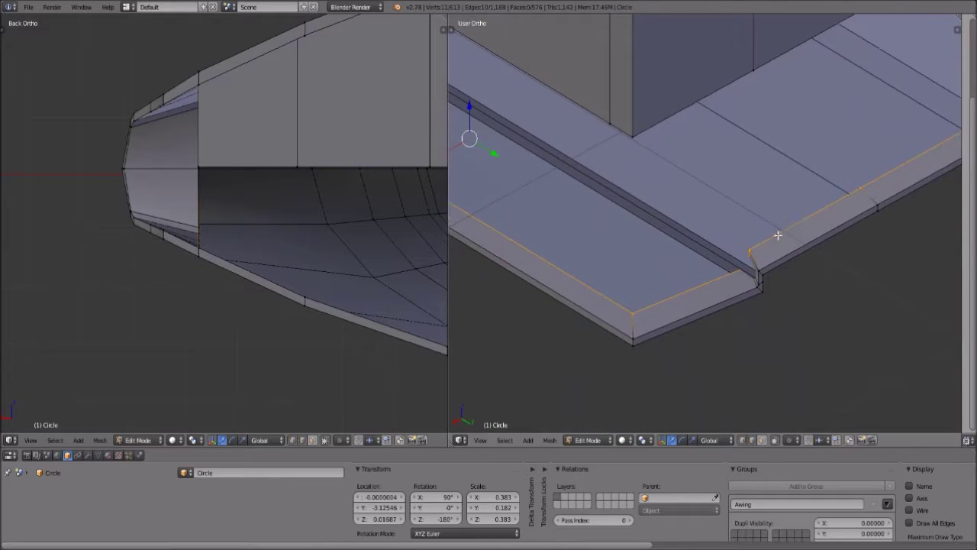
scroll(790, 229, "up", 5)
right_click(819, 286)
scroll(815, 363, "down", 3)
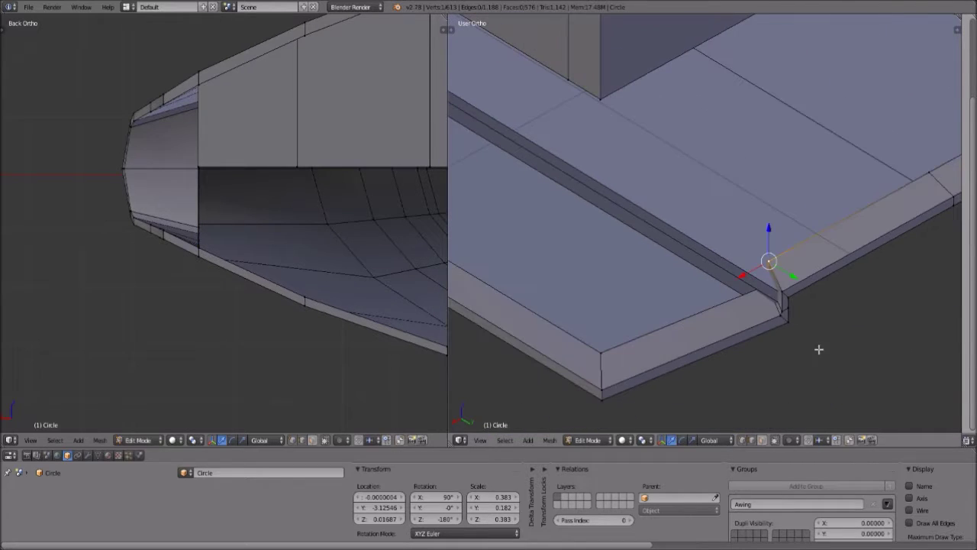
right_click(774, 302, "shift")
key("g")
key("x")
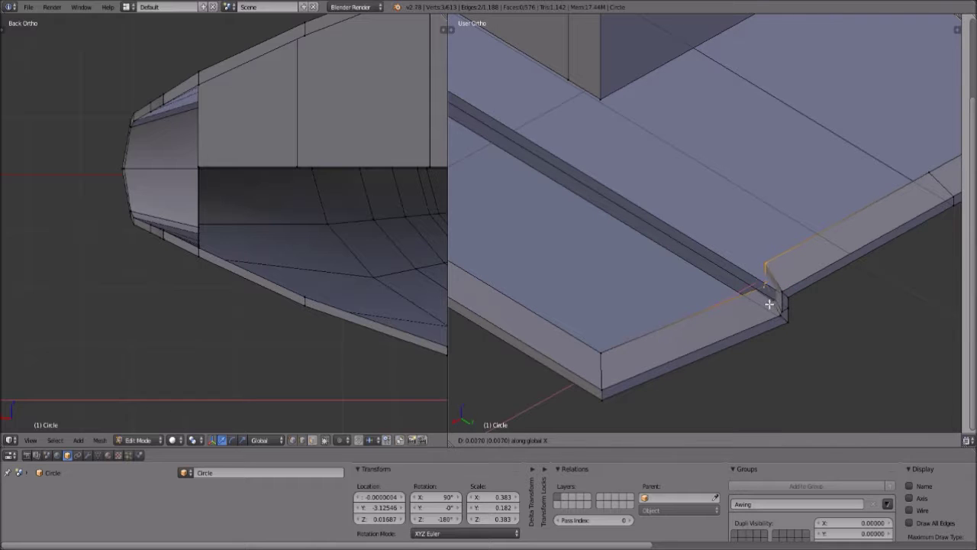
left_click(755, 312)
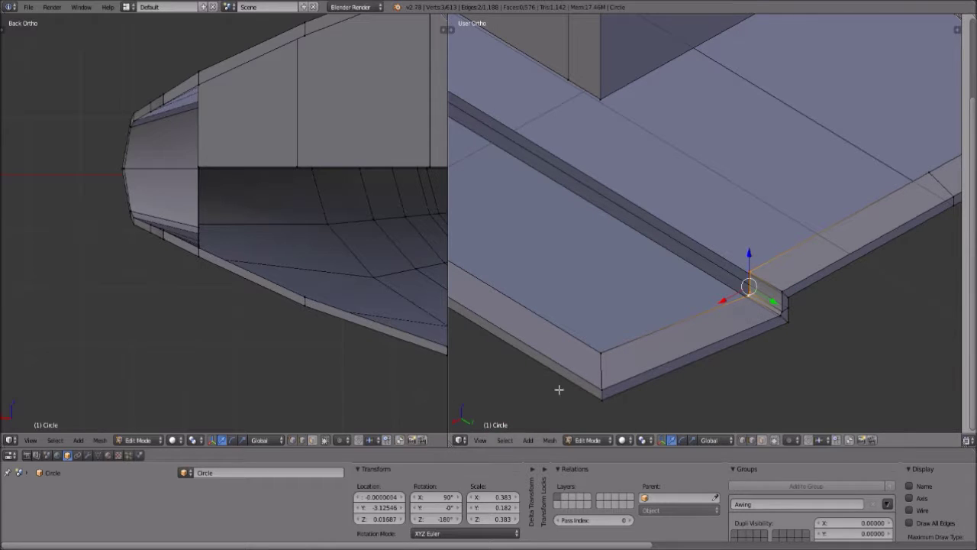
Fine-tune the step's inner corner vertices along X in the back view to even out the rim's width there.
scroll(249, 316, "down", 1)
middle_click_drag(322, 334, 21, 166, "shift")
scroll(127, 222, "up", 6)
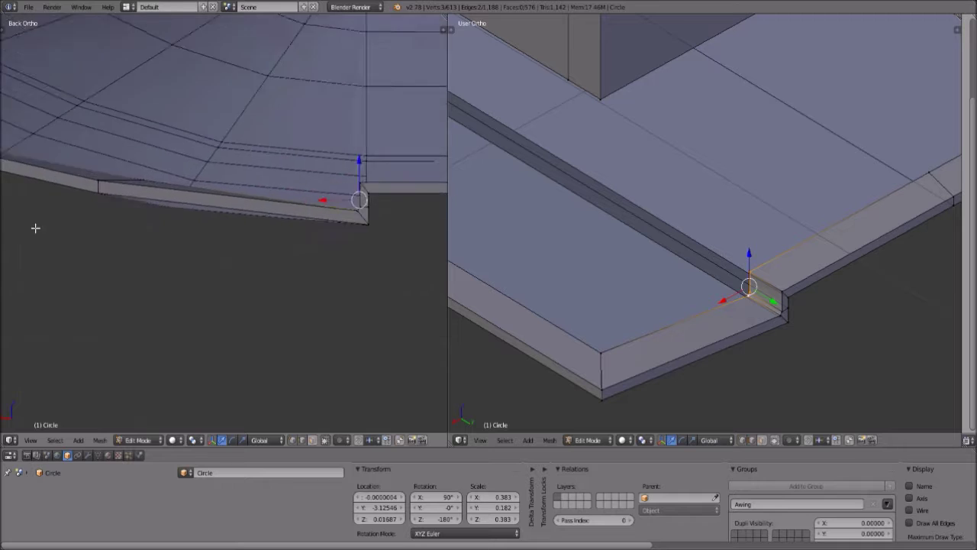
middle_click_drag(129, 343, 329, 323, "shift")
scroll(256, 342, "up", 5)
key("g")
key("x")
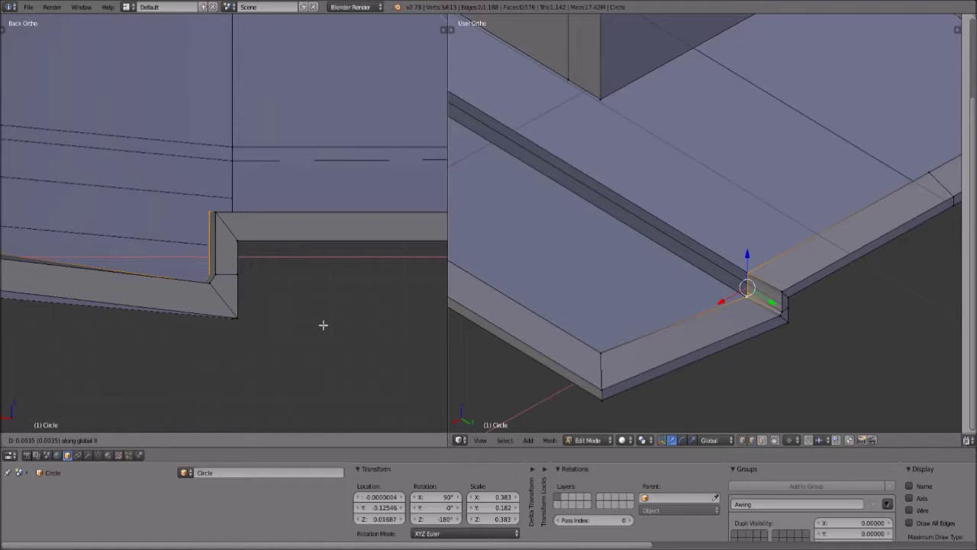
left_click(329, 325)
Clear the selection and inspect the corrected lower rim step from above and from behind.
middle_click_drag(739, 342, 598, 33)
middle_click_drag(876, 221, 814, 271, "shift")
scroll(741, 305, "up", 8)
key("a")
scroll(796, 166, "down", 6)
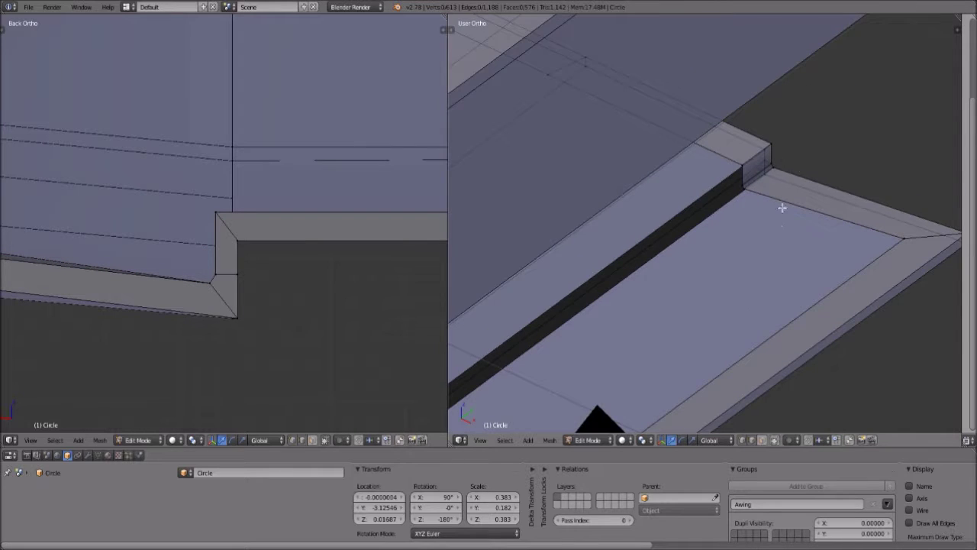
scroll(779, 226, "up", 2)
scroll(782, 222, "down", 8)
middle_click_drag(781, 214, 617, 233)
scroll(705, 234, "up", 7)
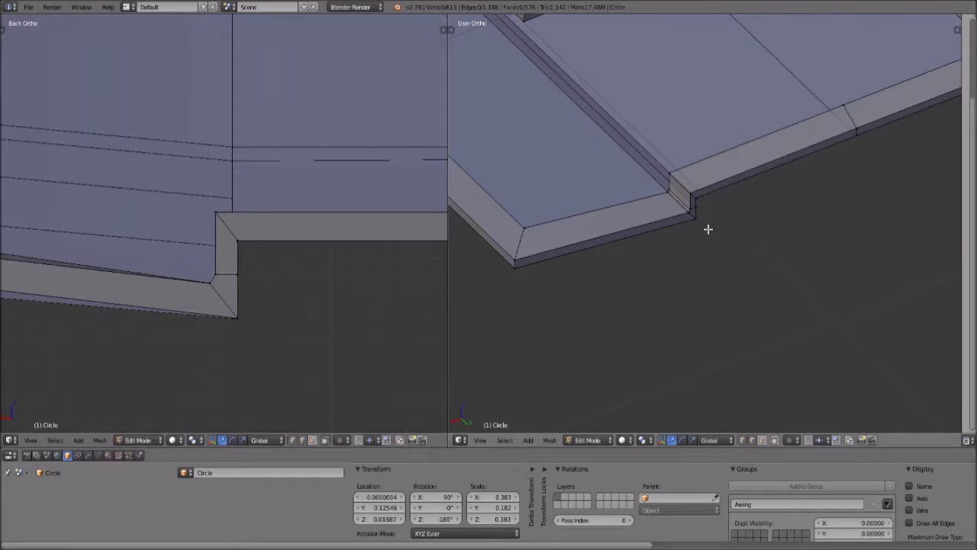
scroll(686, 199, "down", 2)
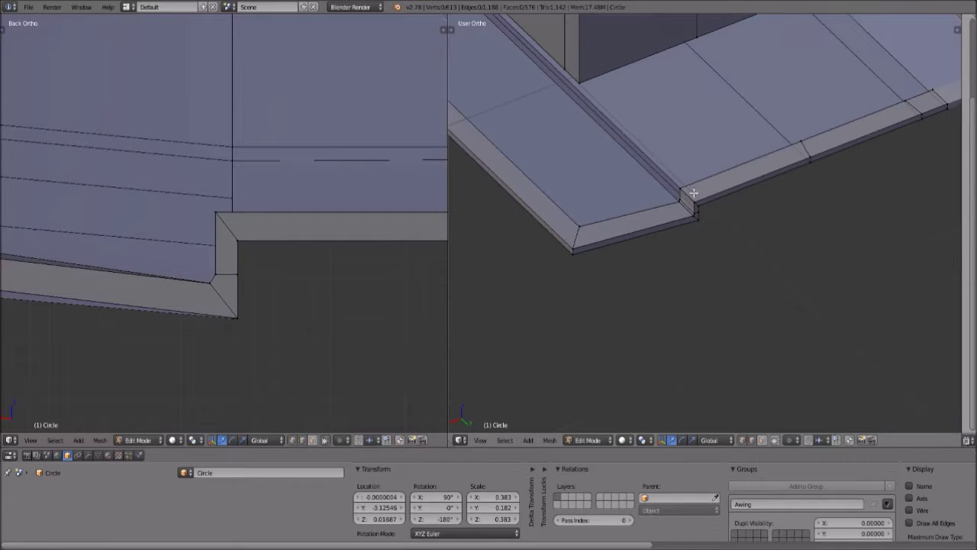
Select the lower rim's whole inner edge path, from the hull's centre line around the step to the side-tip block.
right_click(574, 222, "alt")
scroll(671, 224, "up", 2)
scroll(242, 272, "up", 3)
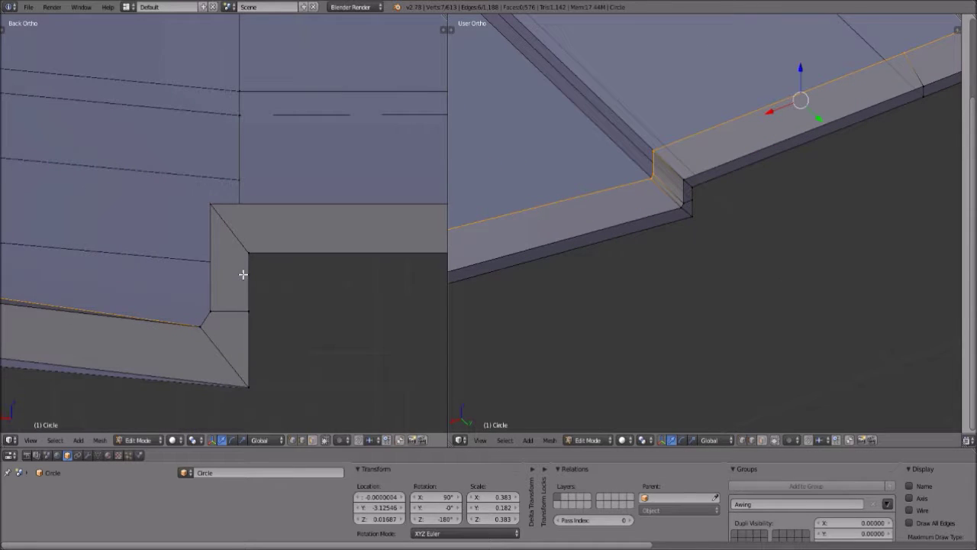
scroll(243, 274, "down", 5)
scroll(548, 182, "down", 6)
middle_click_drag(551, 147, 769, 366, "shift")
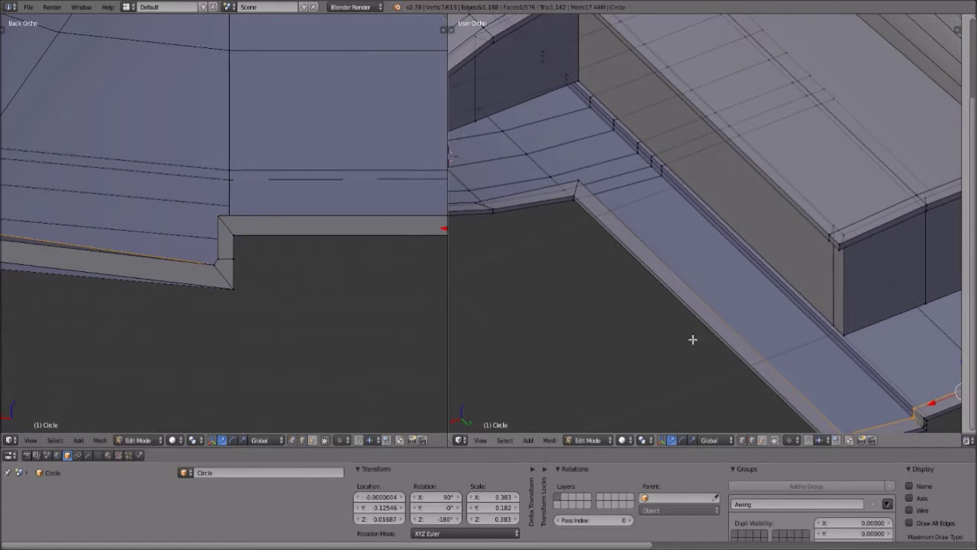
right_click(582, 181, "shift")
middle_click_drag(581, 180, 626, 193)
right_click(544, 156, "alt+shift")
Extrude the lower rim's inner edge path upward and flatten the new edge with a Z scale of 0.
scroll(244, 201, "down", 4)
key("e")
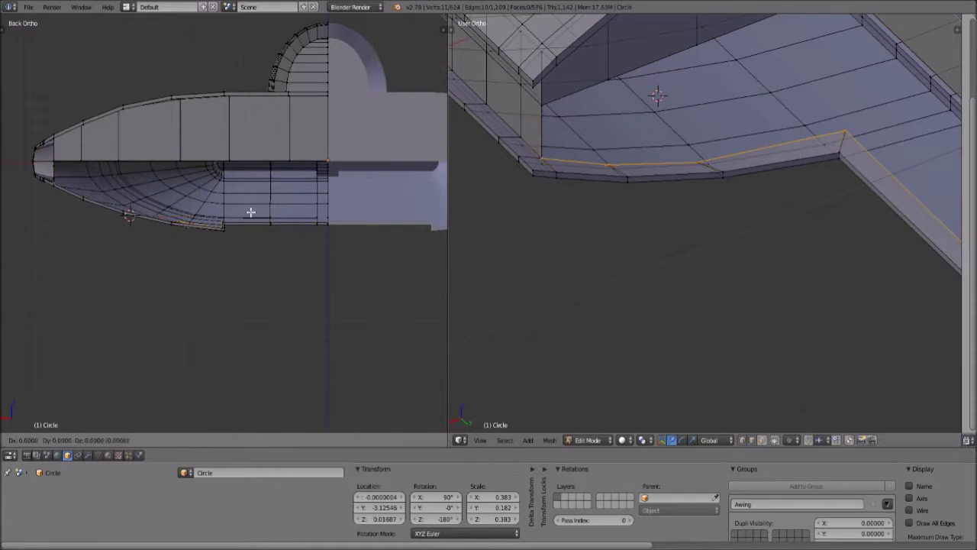
left_click(251, 190)
key("s")
key("z")
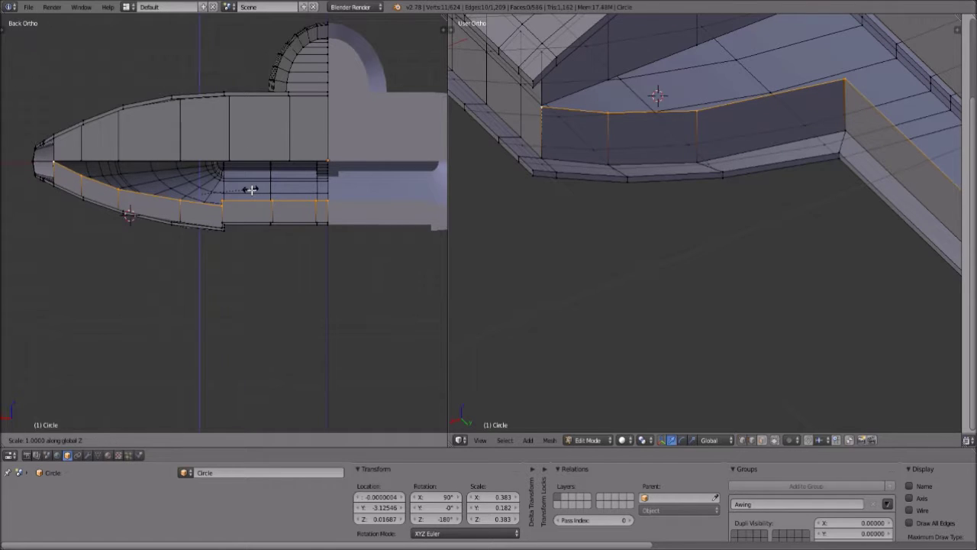
key("0")
key("Return")
Raise the flattened edge along Z to just below the upper wall's lower edge.
key("g")
key("z")
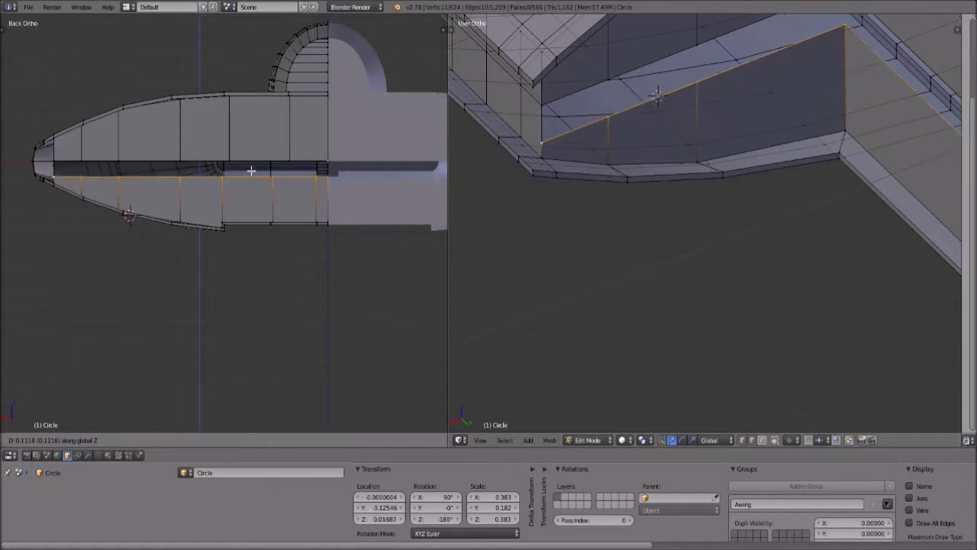
left_click(251, 159)
Merge the lower wall's top vertex on the hull's centre line into the upper wall's vertex above it.
scroll(327, 179, "up", 4)
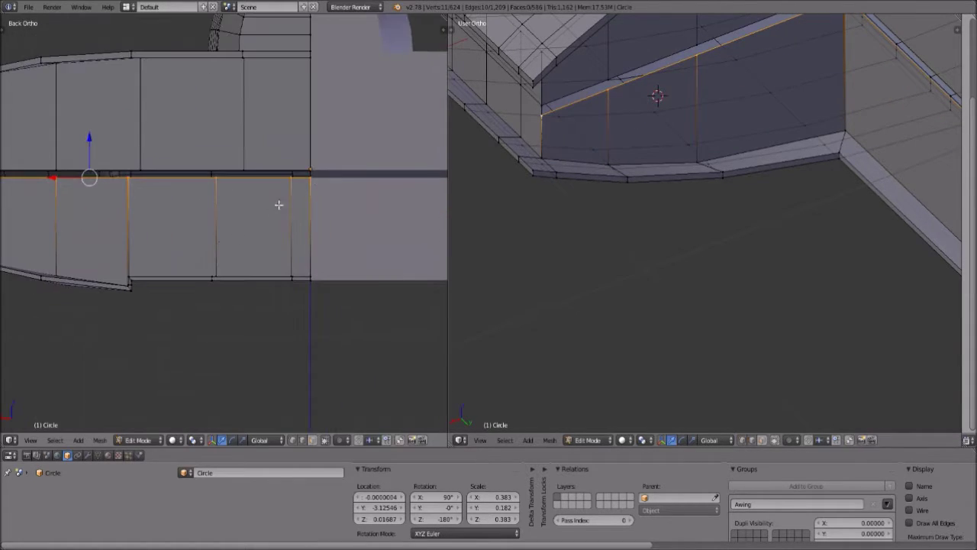
middle_click_drag(741, 142, 777, 259)
right_click(782, 219)
right_click(780, 200)
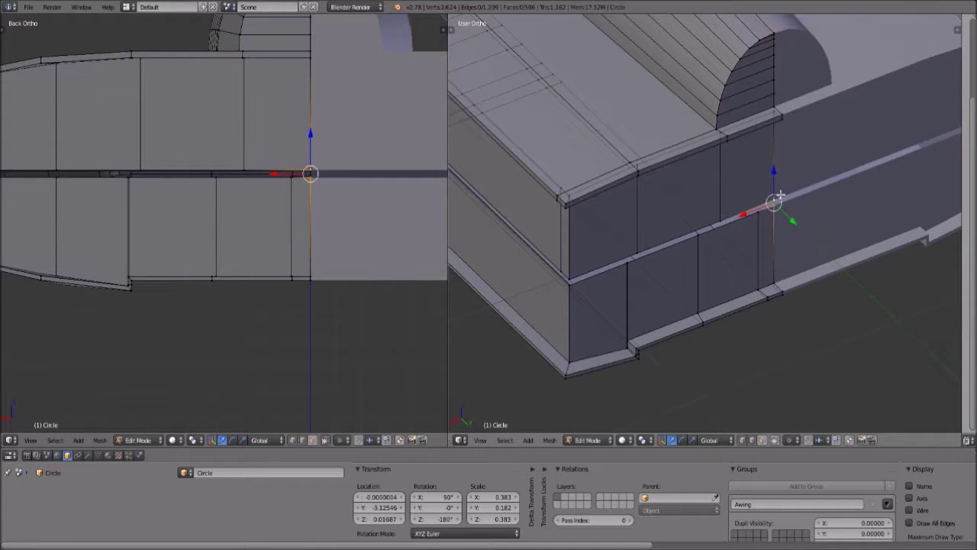
key("alt+m")
left_click(828, 252)
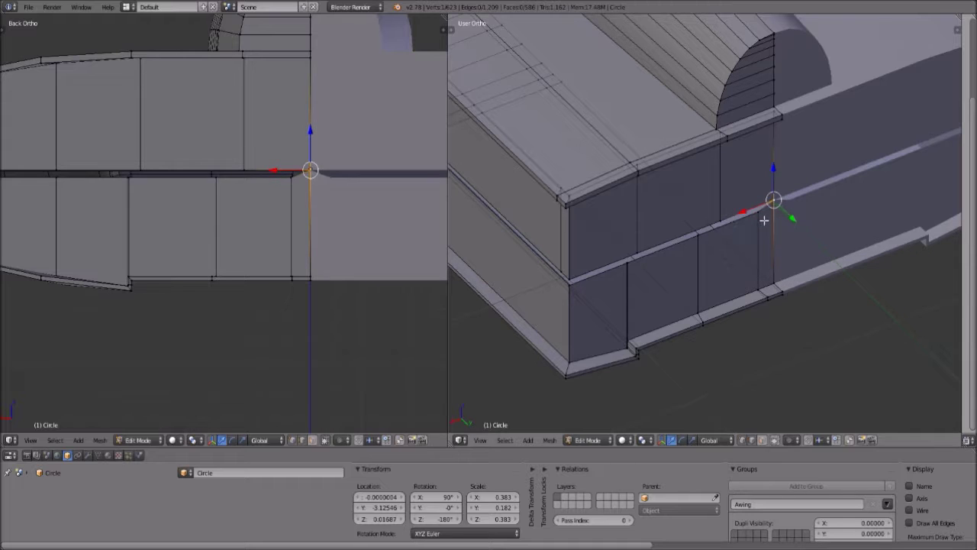
key("a")
Merge the lower wall's top vertex at the outer rear corner with the upper wall's corner vertex.
scroll(271, 130, "down", 1)
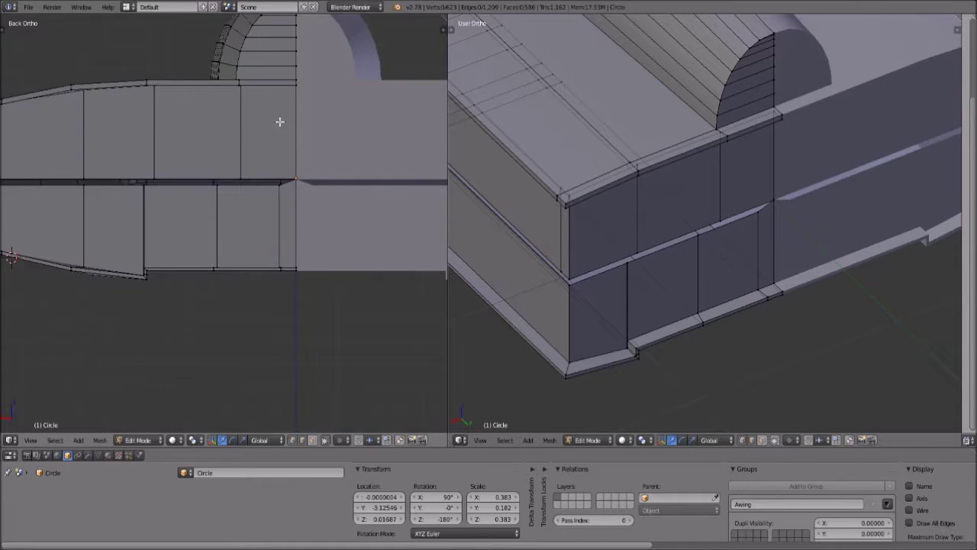
middle_click_drag(278, 138, 278, 143, "shift")
middle_click_drag(768, 232, 697, 317)
scroll(697, 318, "up", 4)
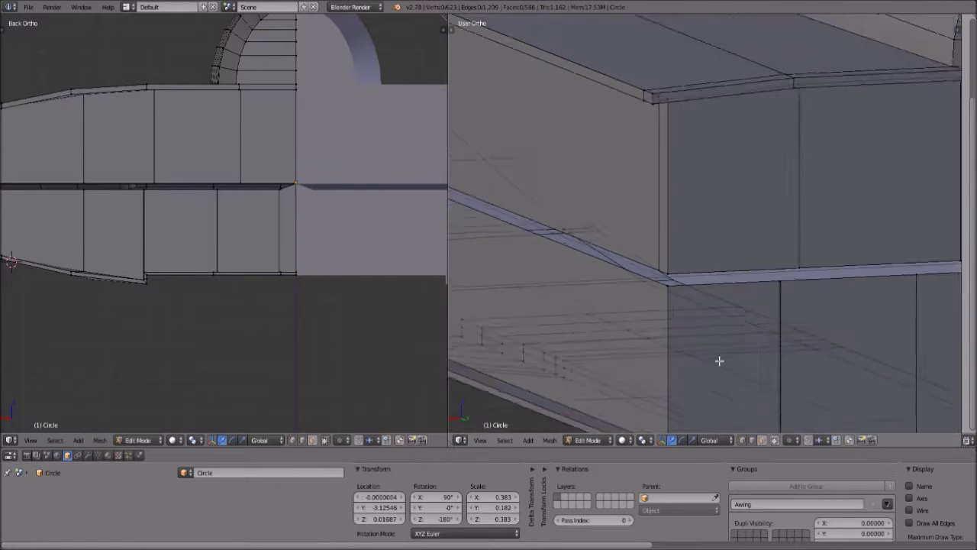
scroll(734, 355, "up", 3)
right_click(692, 329)
right_click(694, 299, "shift")
key("alt+m")
left_click(693, 296)
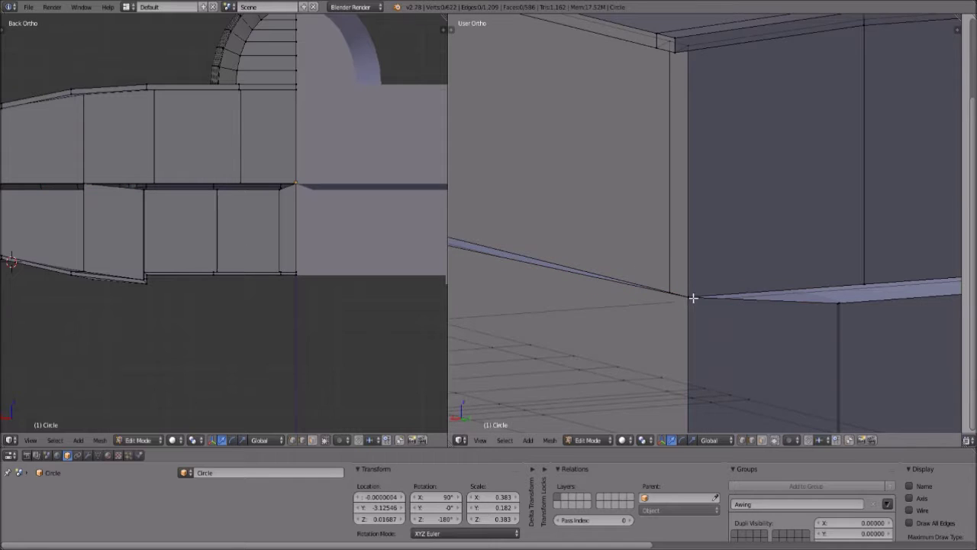
Add a vertical loop cut to the lower side wall and slide it close to the rear corner.
middle_click_drag(693, 297, 676, 313)
middle_click_drag(667, 390, 693, 379)
scroll(755, 367, "down", 1)
middle_click_drag(755, 367, 708, 312, "shift")
key("ctrl+r")
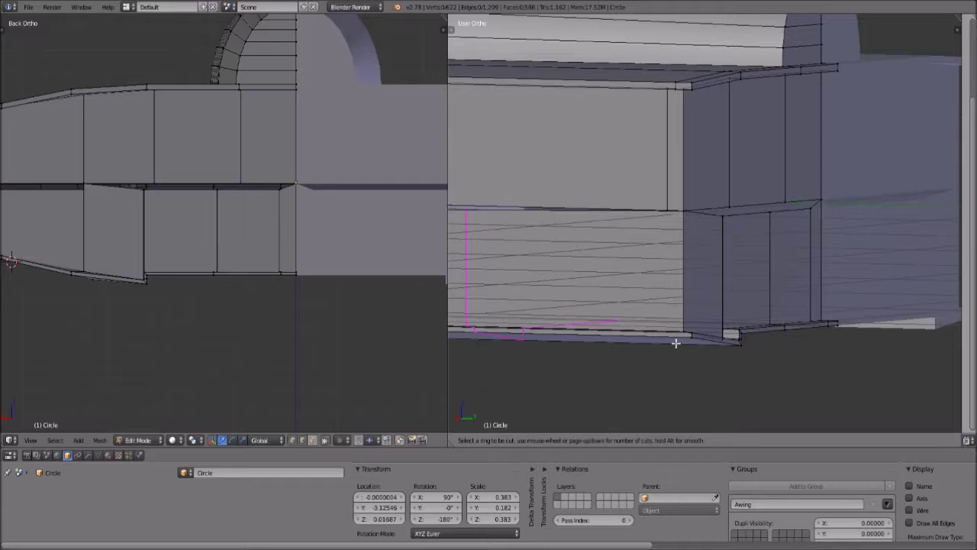
left_click(676, 343)
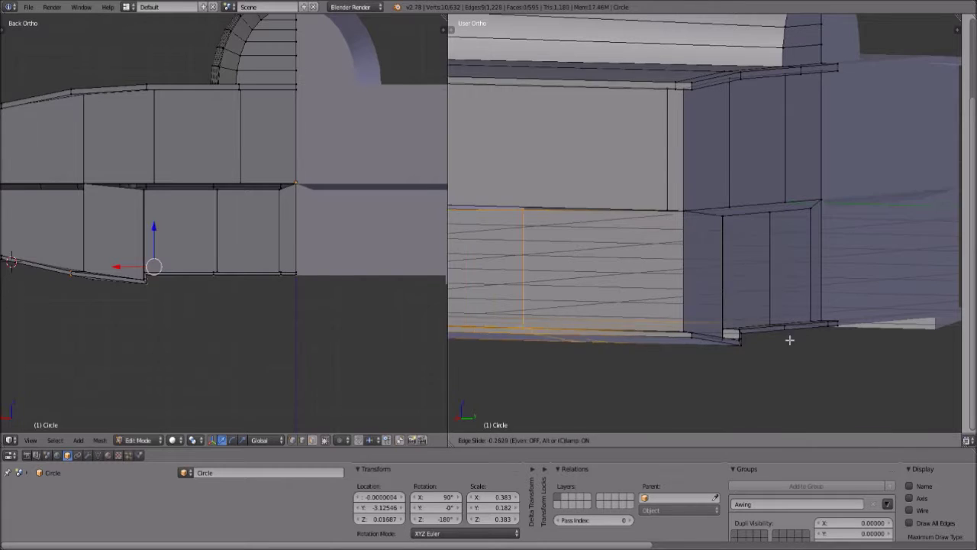
left_click(876, 332)
In the right view, slide the new edge loop into line with the upper wall's vertical edge.
left_click(30, 440)
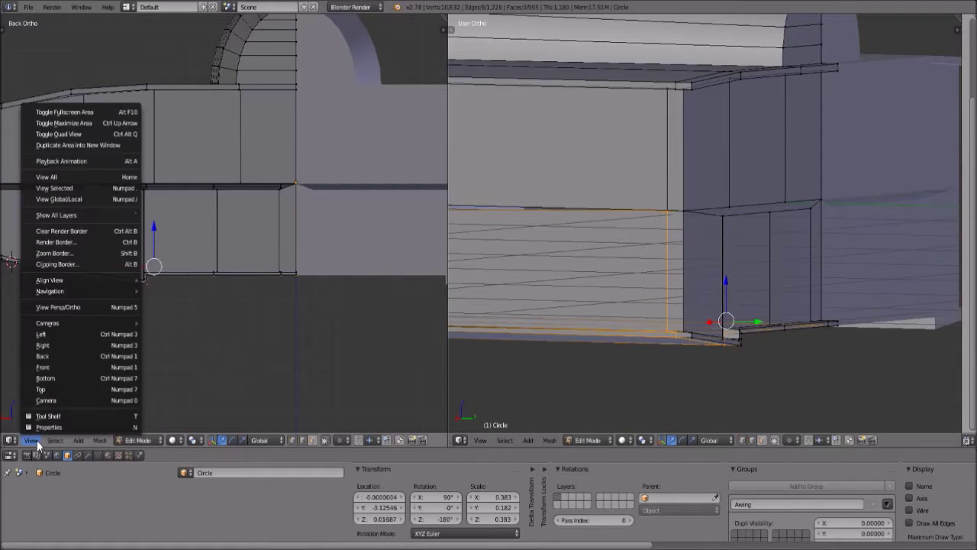
left_click(60, 344)
scroll(213, 293, "up", 3)
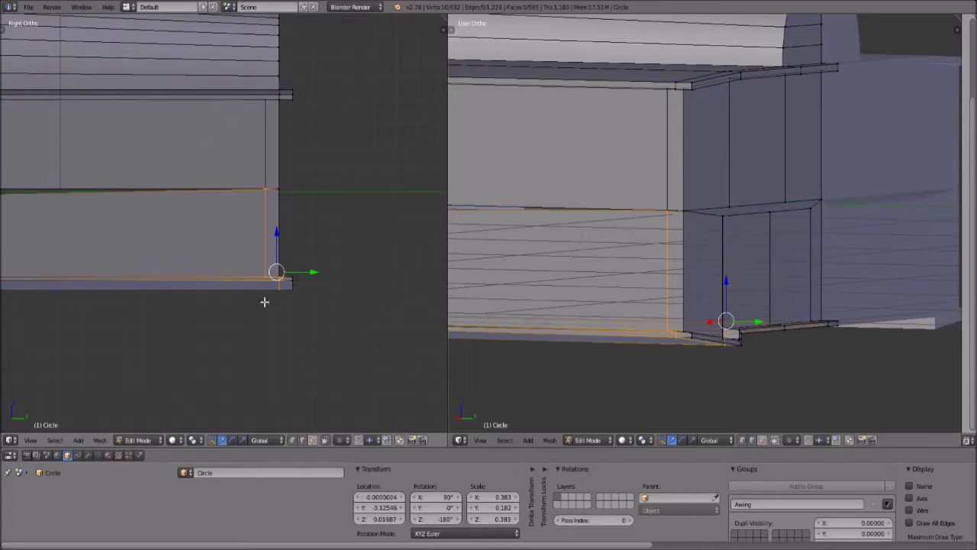
scroll(309, 277, "up", 5)
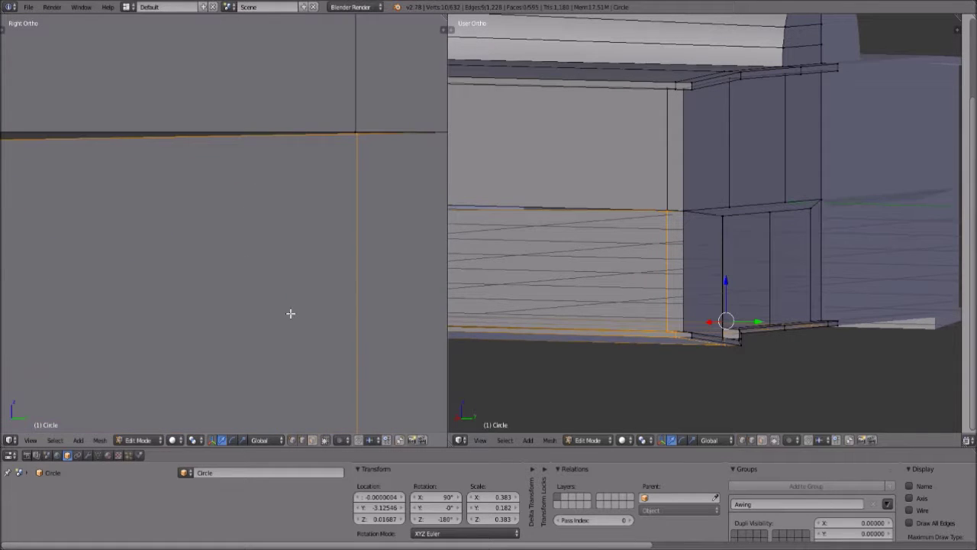
key("g")
key("g")
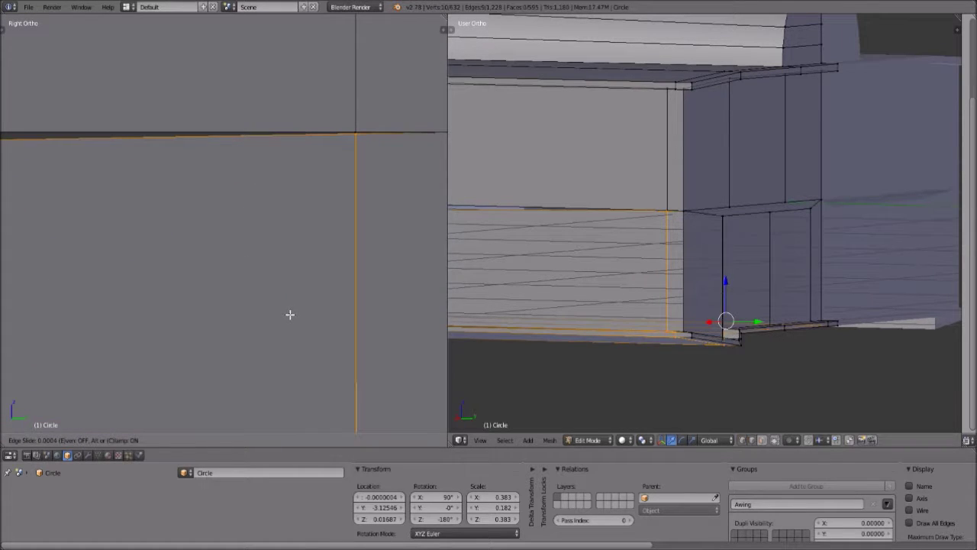
left_click(290, 315)
Merge the new loop's top vertex with the matching lower vertex of the upper side wall.
scroll(706, 257, "up", 4)
right_click(626, 195)
right_click(627, 197, "shift")
key("alt+m")
left_click(630, 201)
Examine the joined walls, the lower rim's step and the remaining gap between the upper and lower rear walls.
scroll(630, 200, "down", 5)
middle_click_drag(631, 201, 709, 247)
scroll(708, 247, "up", 8)
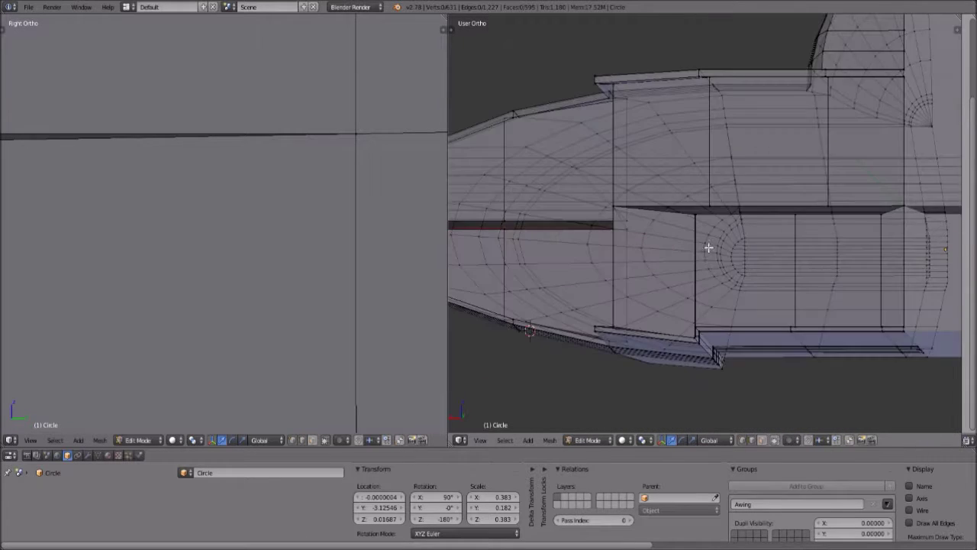
middle_click_drag(691, 282, 705, 298)
scroll(705, 297, "up", 1)
scroll(705, 298, "down", 3)
middle_click_drag(721, 349, 718, 312, "shift")
scroll(716, 313, "up", 6)
middle_click_drag(703, 388, 727, 237, "shift")
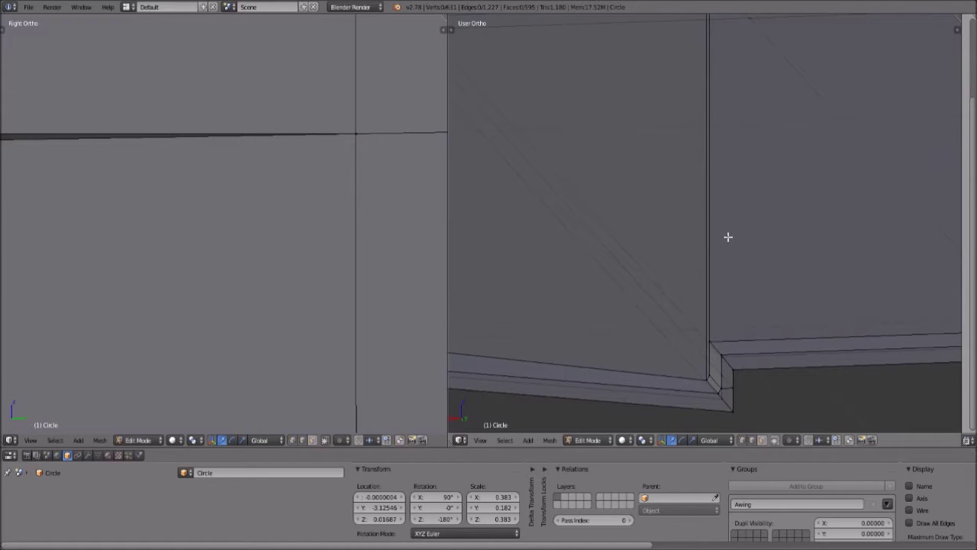
scroll(726, 240, "down", 4)
middle_click_drag(741, 158, 745, 388, "shift")
middle_click_drag(744, 266, 715, 148)
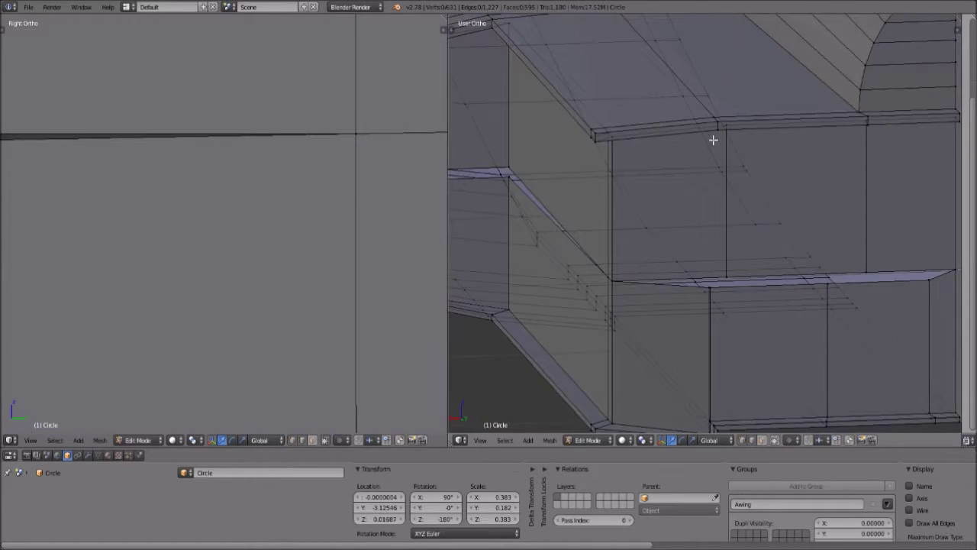
Select the upper rear wall's vertical edge above the step and slide it toward the lower wall's step edge in the back view.
right_click(723, 128)
right_click(727, 281, "shift")
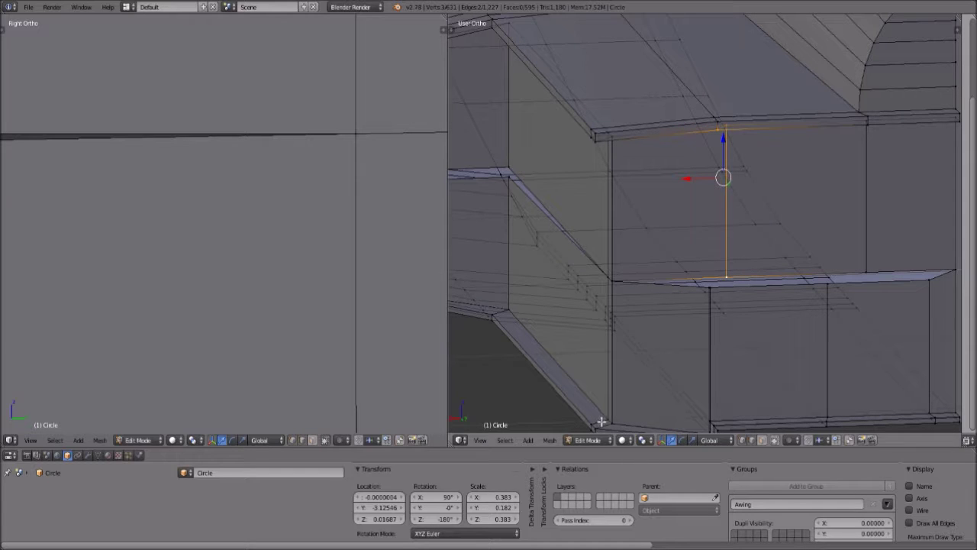
scroll(141, 313, "down", 1)
scroll(142, 313, "down", 6)
left_click(32, 441)
left_click(58, 356)
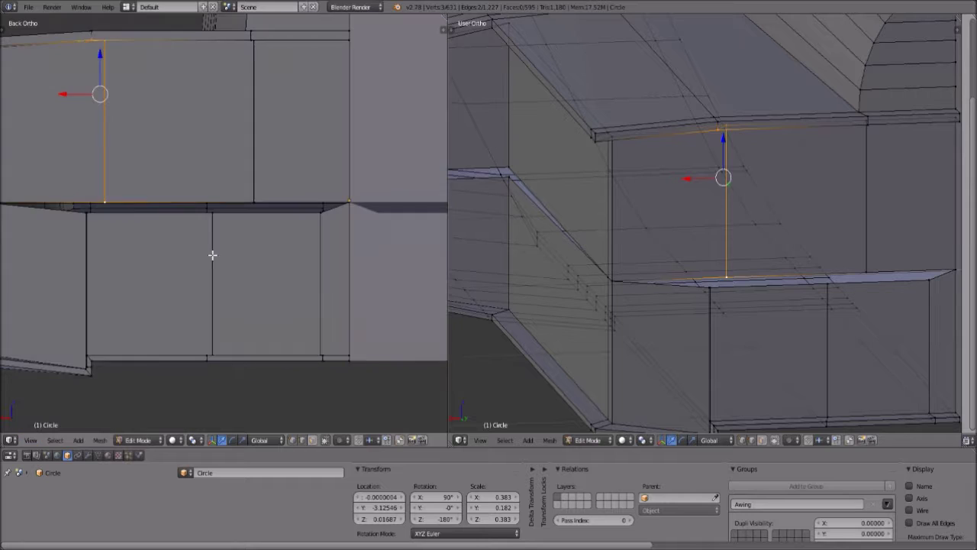
key("g")
key("g")
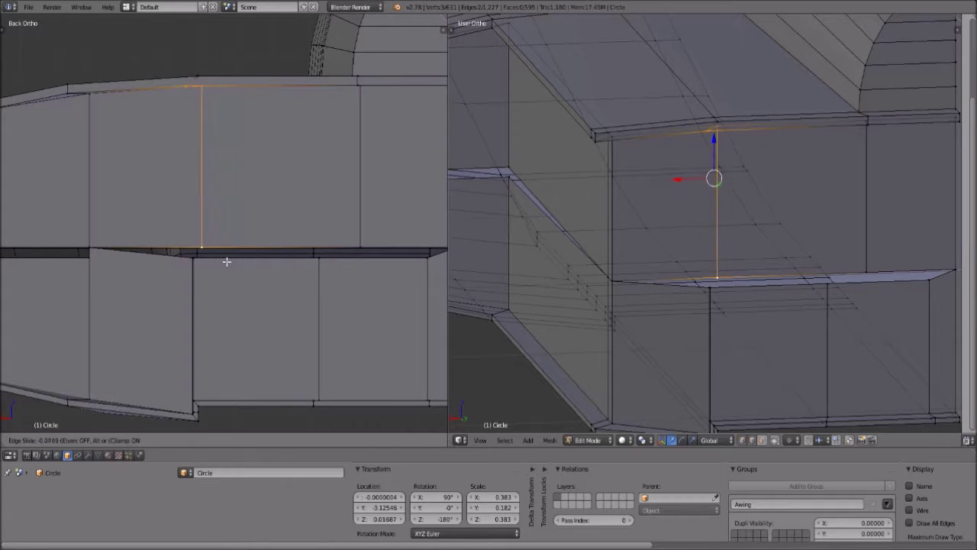
left_click(221, 261)
Deselect the stray rim vertex and slide the upper rear wall's vertical edge into line with the lower wall's step edge.
right_click(196, 84, "shift")
key("g")
key("g")
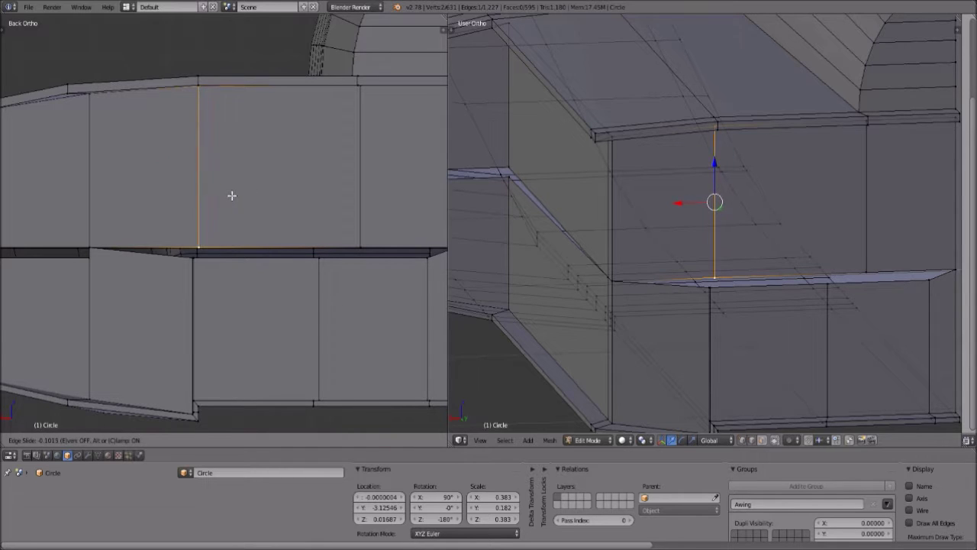
left_click(228, 195)
Merge the lower wall's top corner vertex at the step into the bottom vertex of the aligned upper edge.
scroll(751, 325, "up", 6)
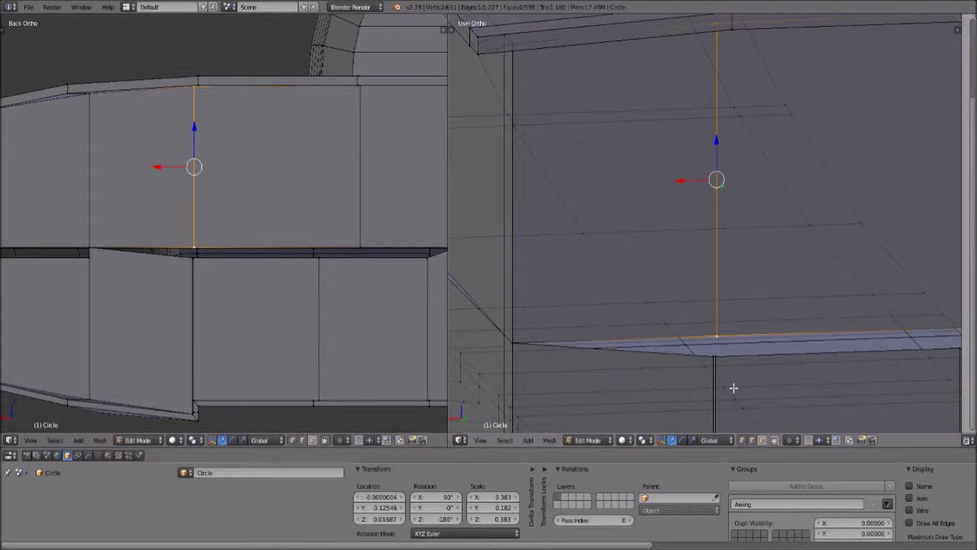
right_click(745, 277)
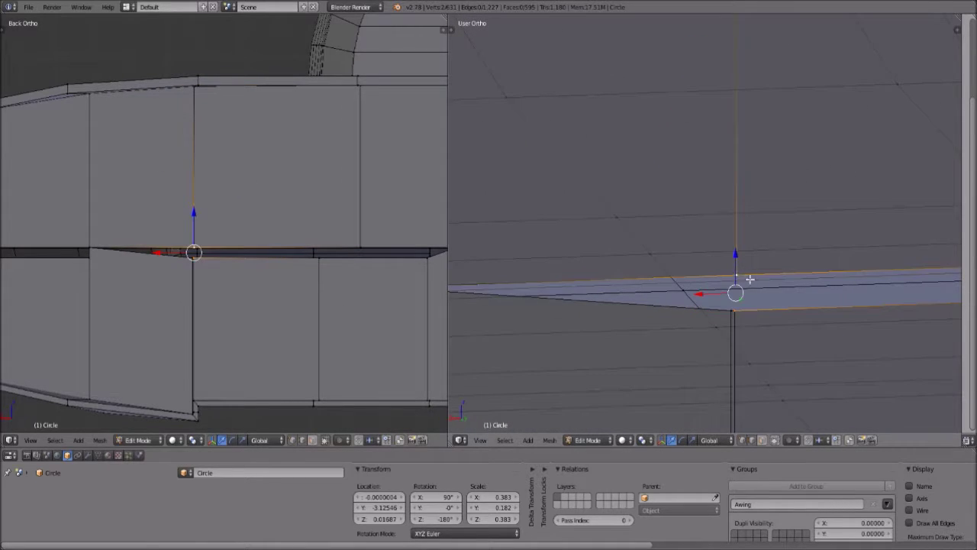
key("x")
left_click(755, 284)
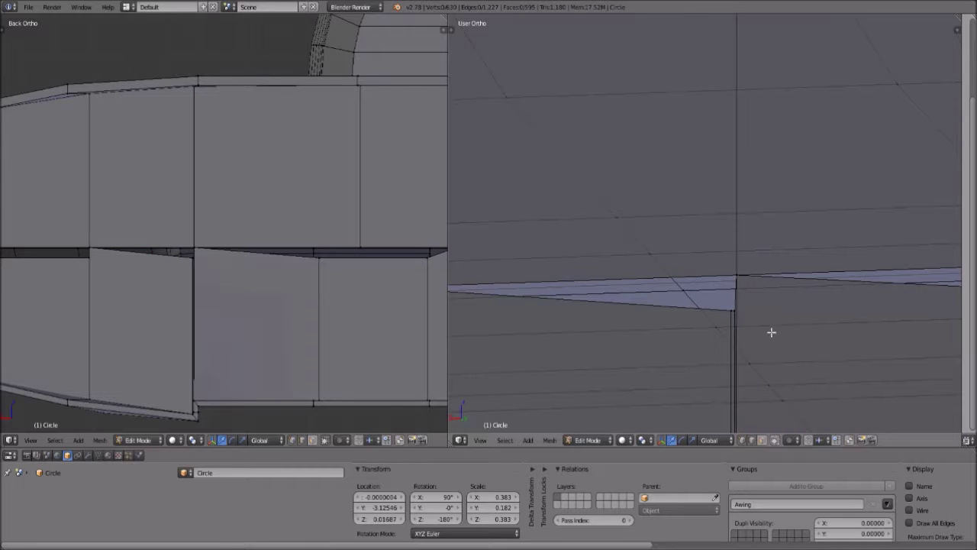
Add a vertical edge loop through the upper rear wall near the centre line, in line with the lower wall's edge.
scroll(783, 341, "up", 1)
middle_click_drag(764, 415, 666, 323, "shift")
middle_click_drag(796, 277, 562, 272, "shift")
scroll(809, 276, "down", 4)
scroll(348, 183, "down", 2)
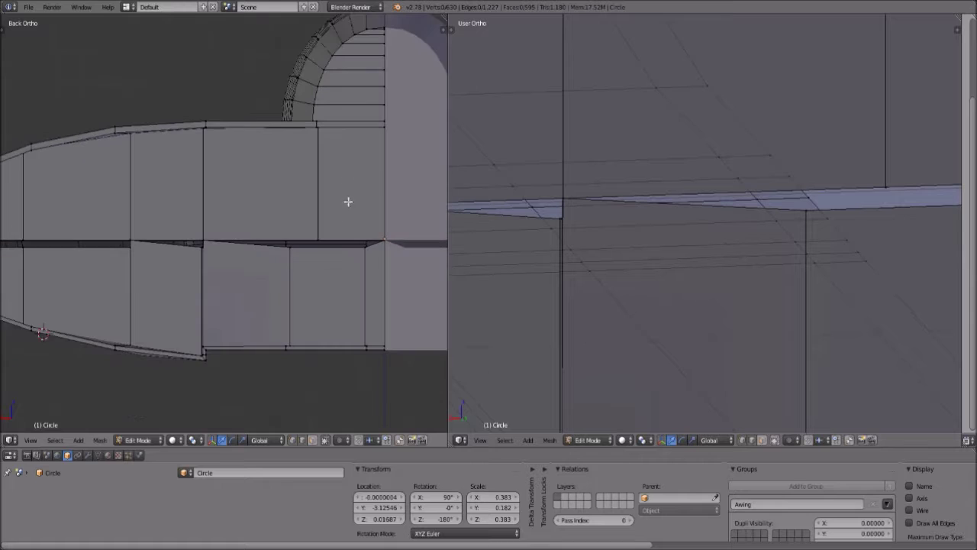
middle_click_drag(348, 217, 291, 202, "shift")
scroll(291, 202, "up", 3)
scroll(369, 130, "down", 1)
scroll(344, 72, "down", 2)
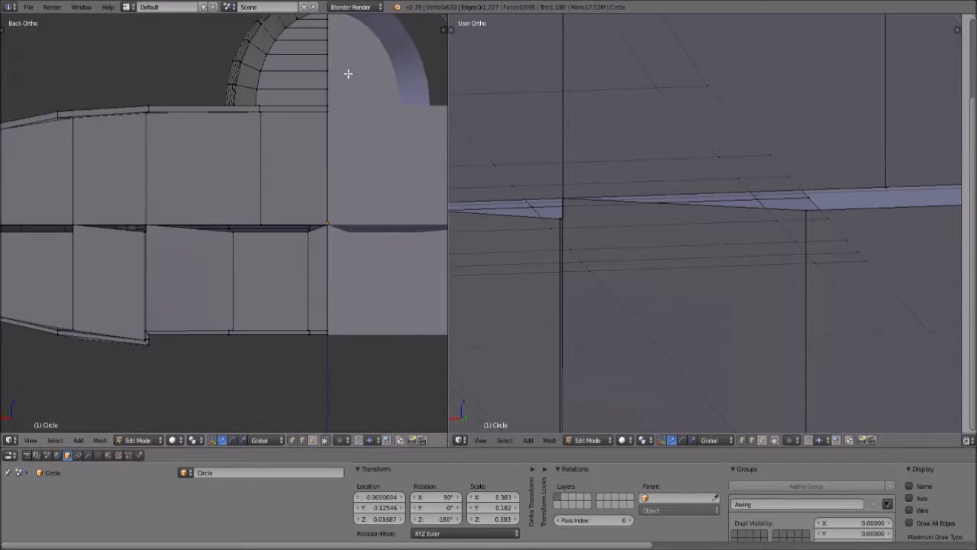
key("ctrl+r")
left_click(309, 115)
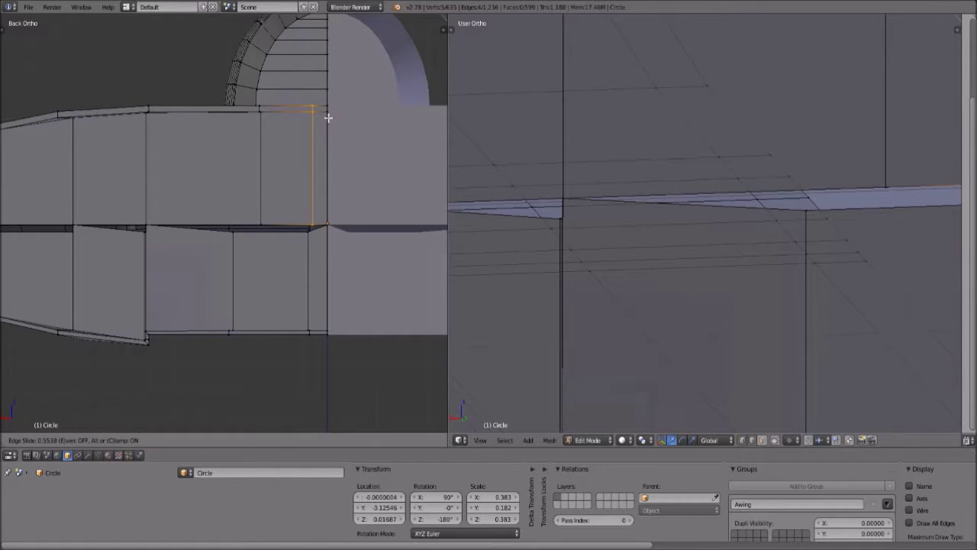
left_click(324, 116)
Merge the lower wall's top vertex near the centre line into the new loop's bottom vertex using At Last.
scroll(287, 184, "down", 1)
middle_click_drag(294, 170, 246, 215, "shift")
scroll(790, 295, "down", 2)
middle_click_drag(823, 299, 645, 314, "shift")
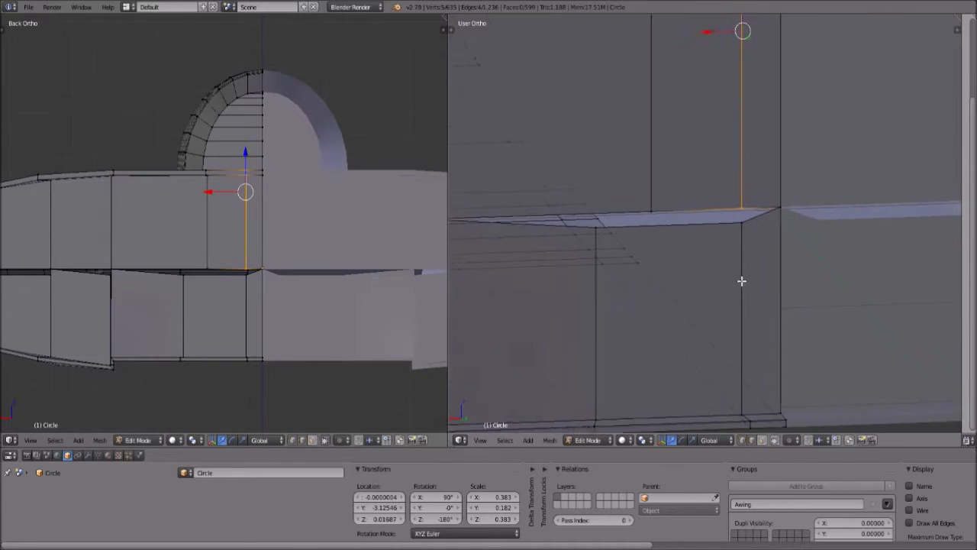
scroll(742, 280, "up", 2)
right_click(759, 237)
right_click(761, 203, "shift")
key("alt+m")
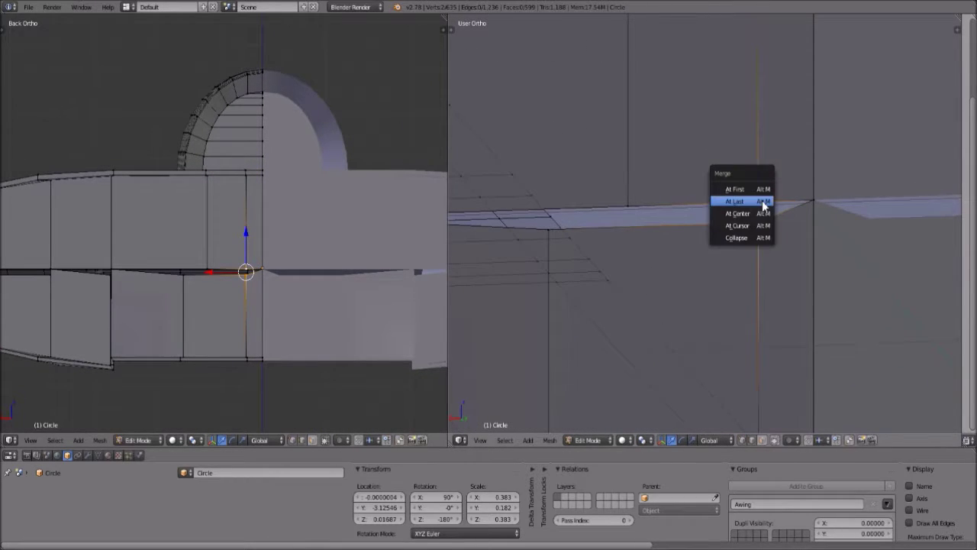
left_click(763, 200)
Select the upper rear wall's remaining vertical edge between the joined corners and edge-slide it toward the lower wall's middle edge.
right_click(623, 202)
middle_click_drag(645, 155, 705, 199, "shift")
middle_click_drag(709, 320, 629, 343, "shift")
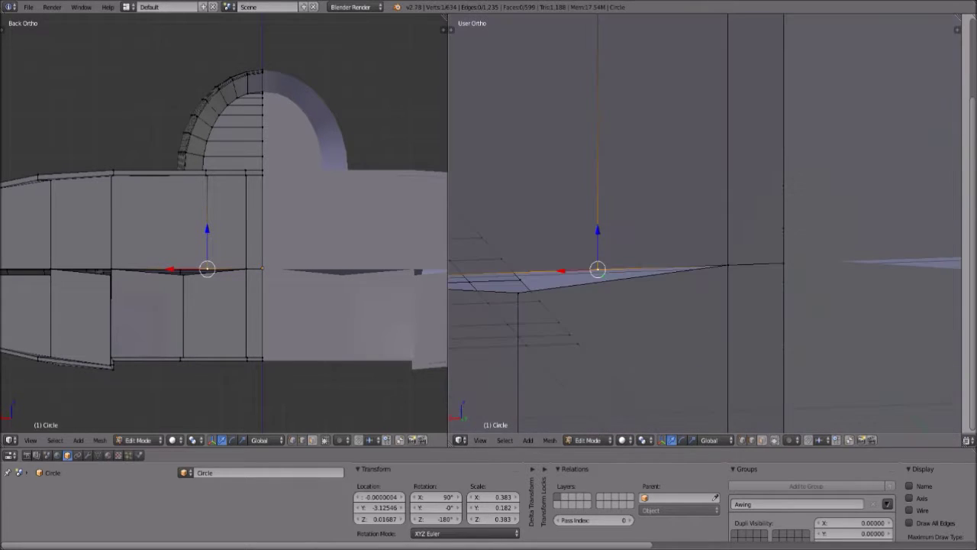
scroll(678, 158, "down", 2)
middle_click_drag(680, 141, 702, 288, "shift")
scroll(695, 268, "up", 4)
right_click(596, 152, "shift")
right_click(606, 155, "shift")
scroll(729, 271, "down", 6)
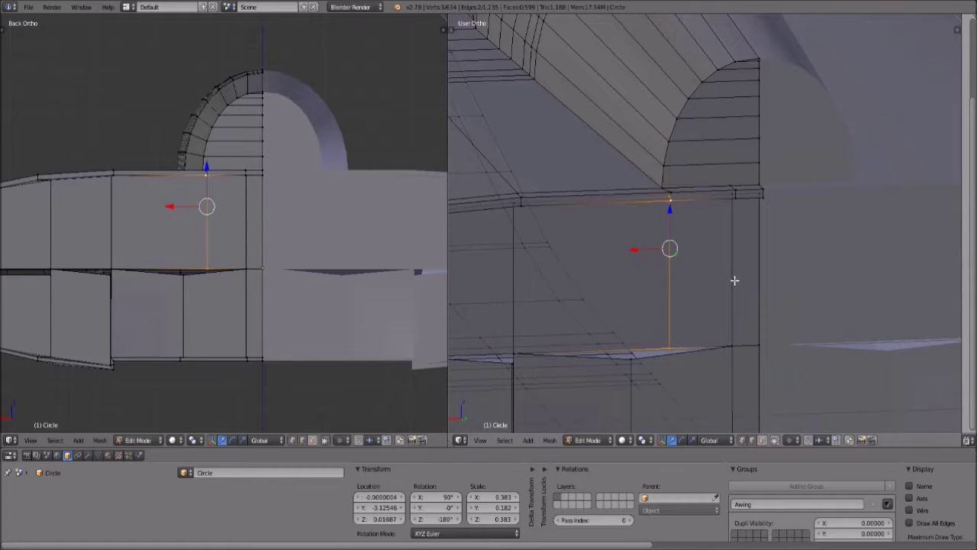
key("g")
key("g")
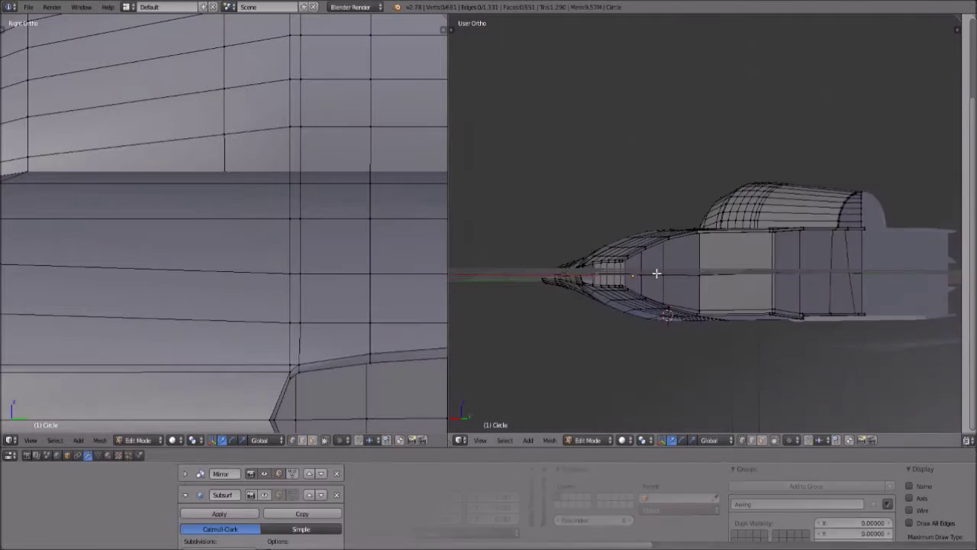
Examine the whole ship in Object Mode with the other parts' layer shown, and return to showing only the hull layer.
middle_click_drag(687, 290, 655, 355)
left_click(609, 440)
left_click(584, 426)
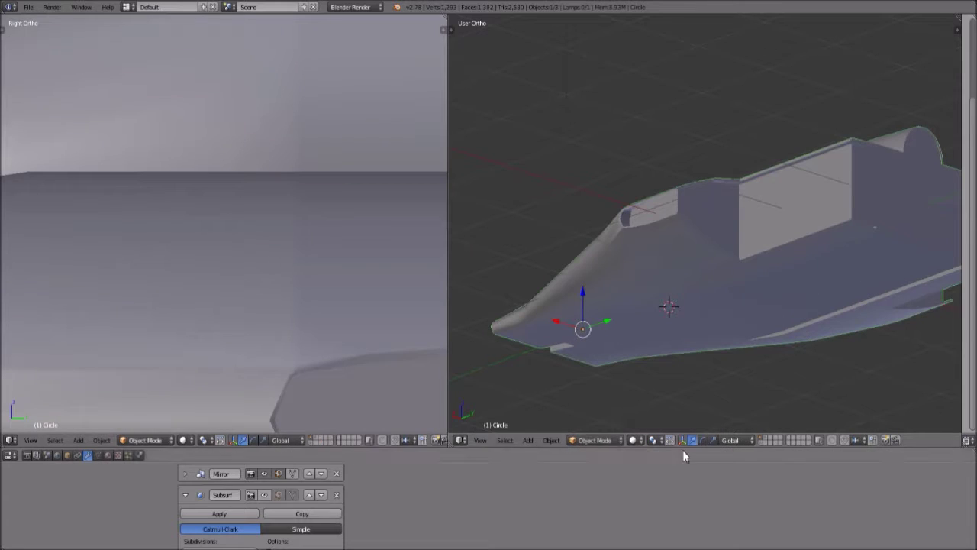
left_click(763, 439, "shift")
middle_click_drag(710, 306, 694, 212)
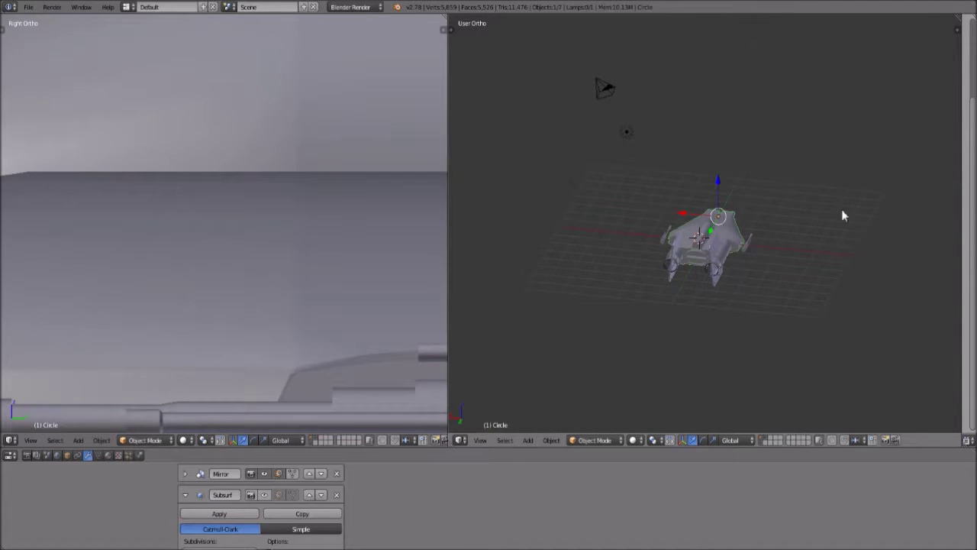
middle_click_drag(580, 397, 668, 259)
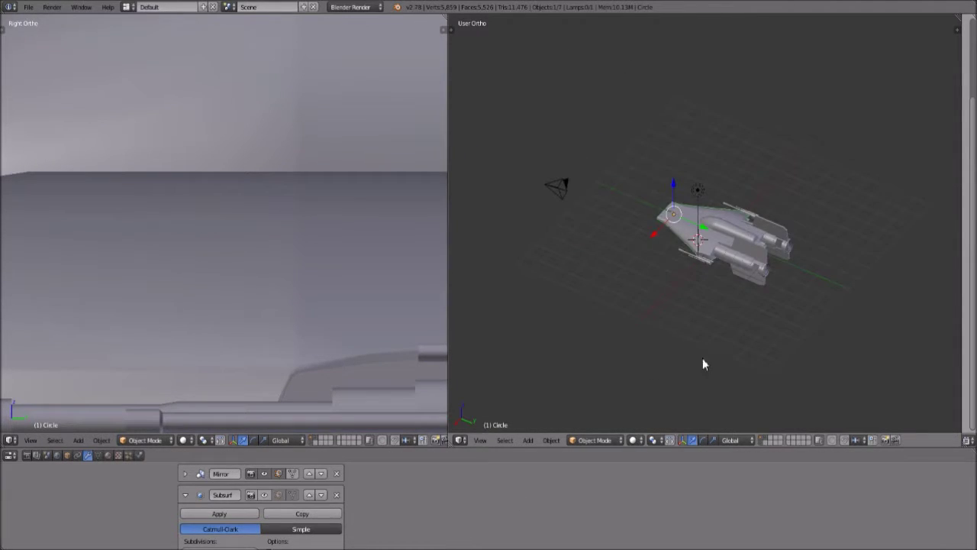
middle_click_drag(702, 364, 705, 417)
scroll(703, 376, "up", 3)
left_click(761, 438)
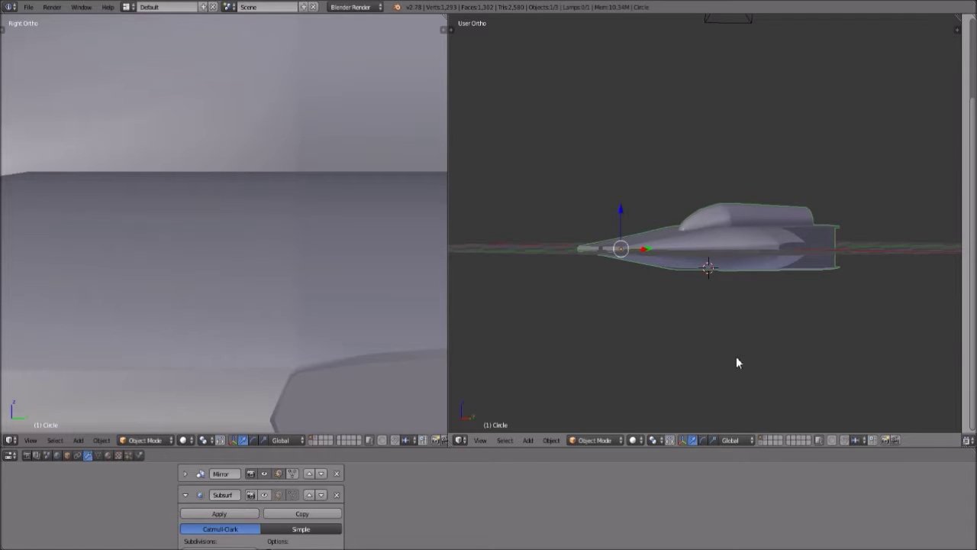
Inspect the hull and, in Edit Mode, the edges around the front tip of the raised top fairing.
middle_click_drag(736, 357, 740, 368)
scroll(738, 368, "up", 5)
scroll(739, 368, "down", 2)
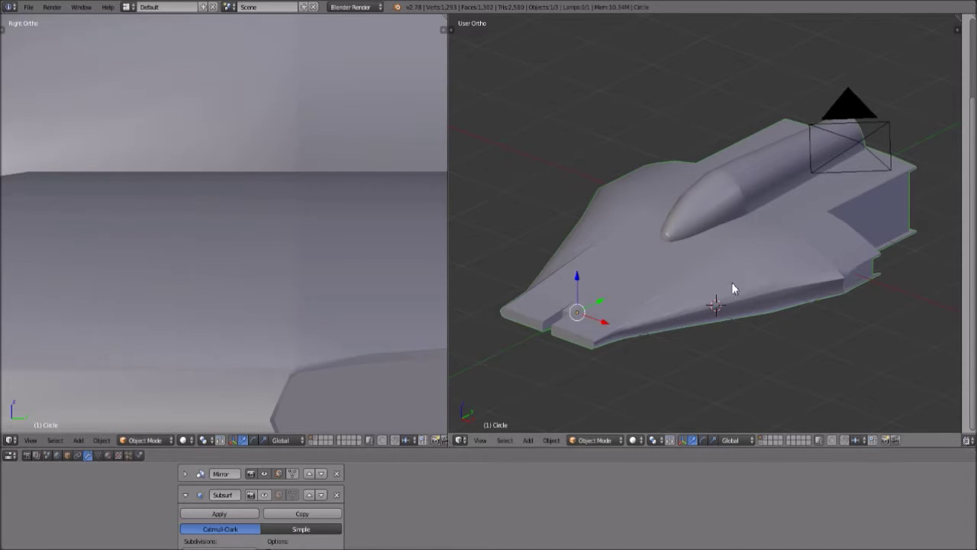
scroll(710, 373, "up", 3)
left_click(603, 440)
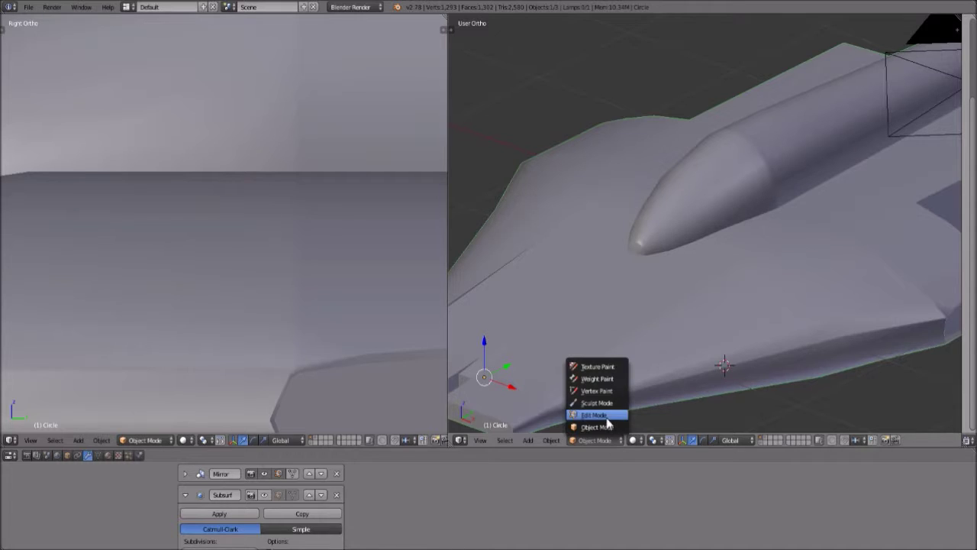
left_click(596, 422)
scroll(677, 312, "up", 3)
middle_click_drag(632, 340, 690, 270, "shift")
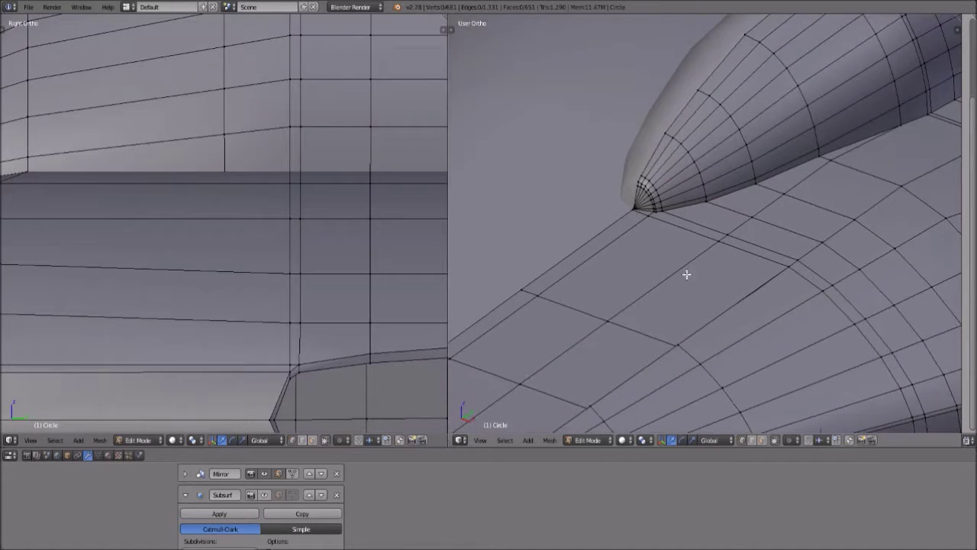
scroll(681, 281, "up", 5)
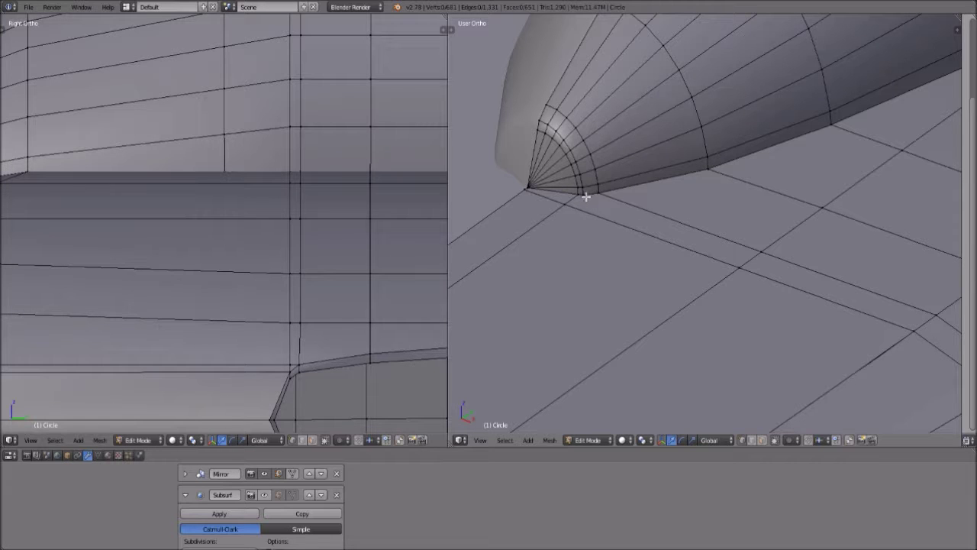
scroll(653, 236, "down", 1)
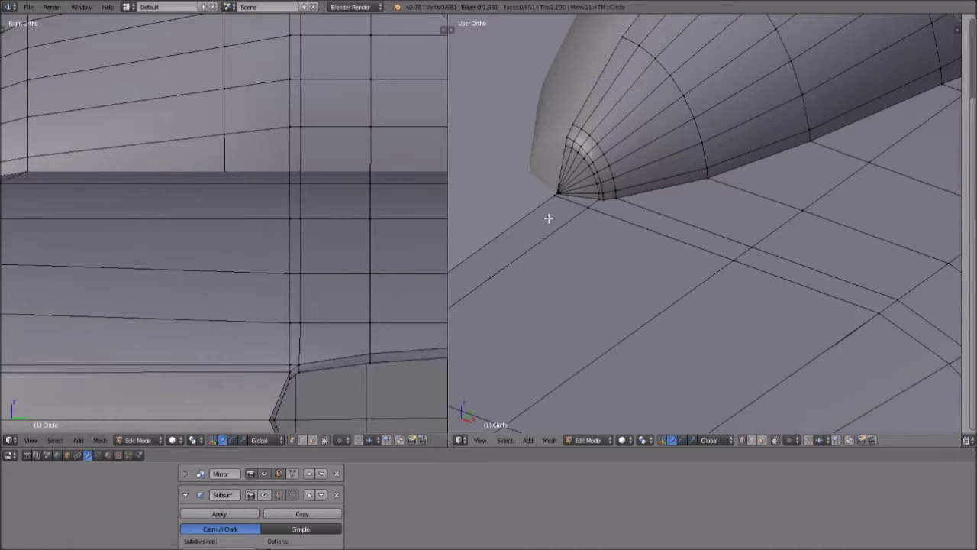
scroll(563, 217, "up", 2)
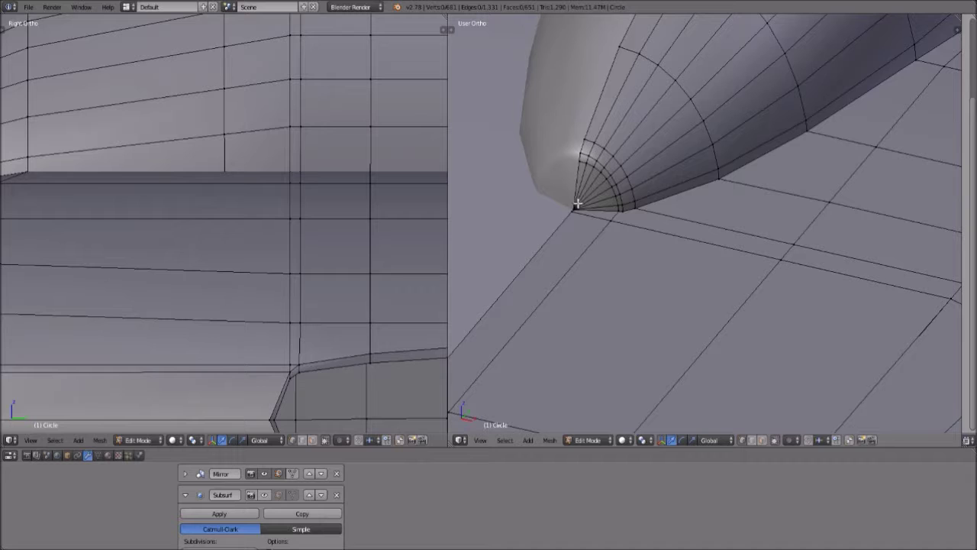
Turn on the Subsurf modifier's viewport display and examine the smoothed fairing tip and hull in Object Mode.
left_click(261, 495)
left_click(602, 441)
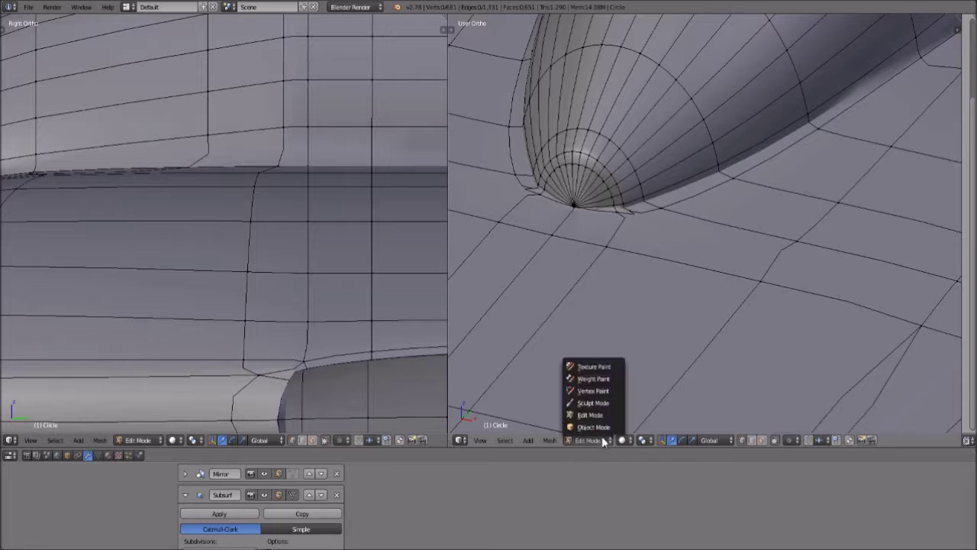
left_click(595, 427)
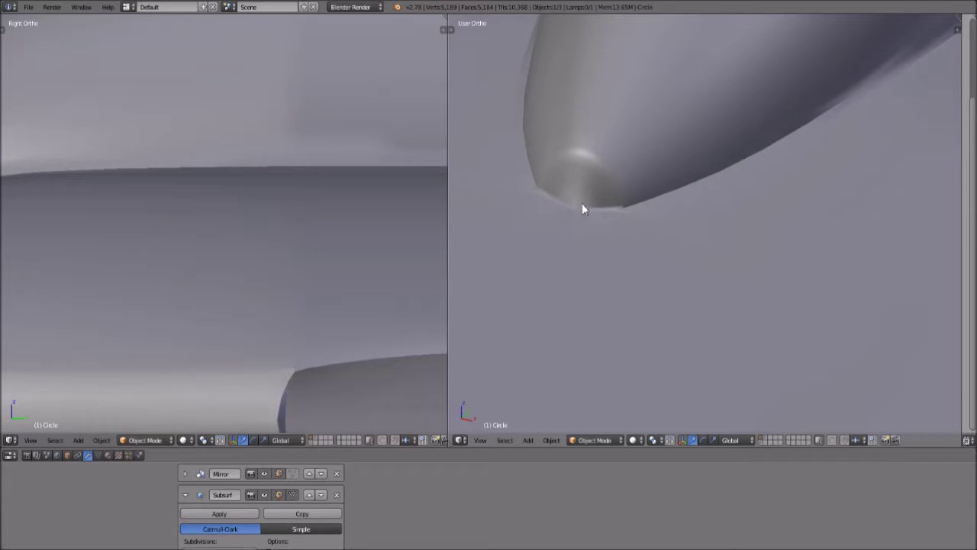
scroll(584, 203, "down", 6)
middle_click_drag(769, 192, 725, 236)
scroll(721, 244, "up", 5)
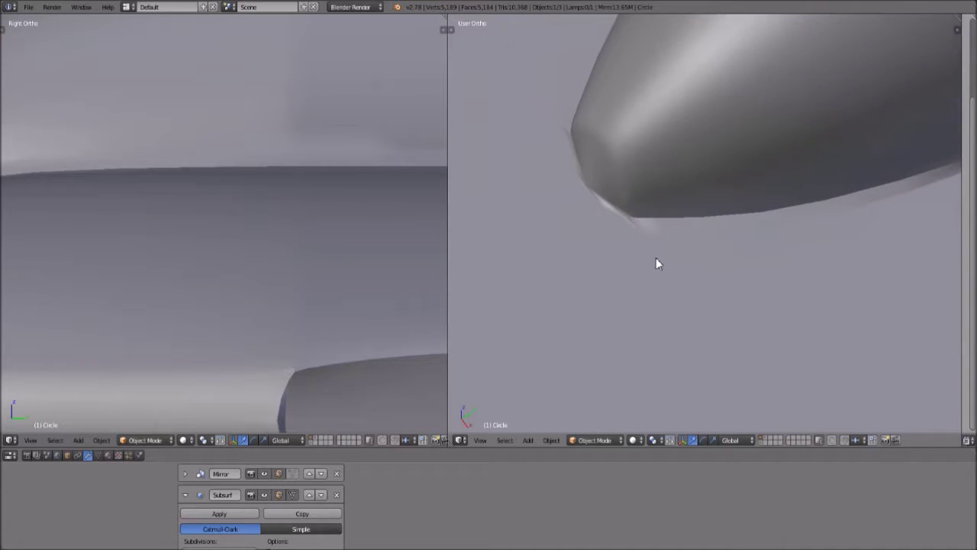
scroll(645, 263, "up", 2)
scroll(597, 229, "down", 8)
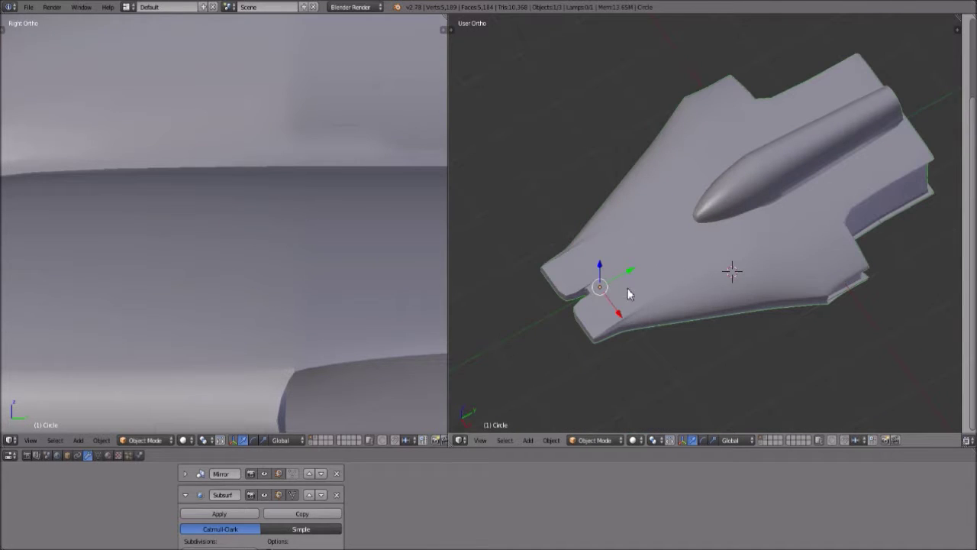
middle_click_drag(874, 219, 487, 323)
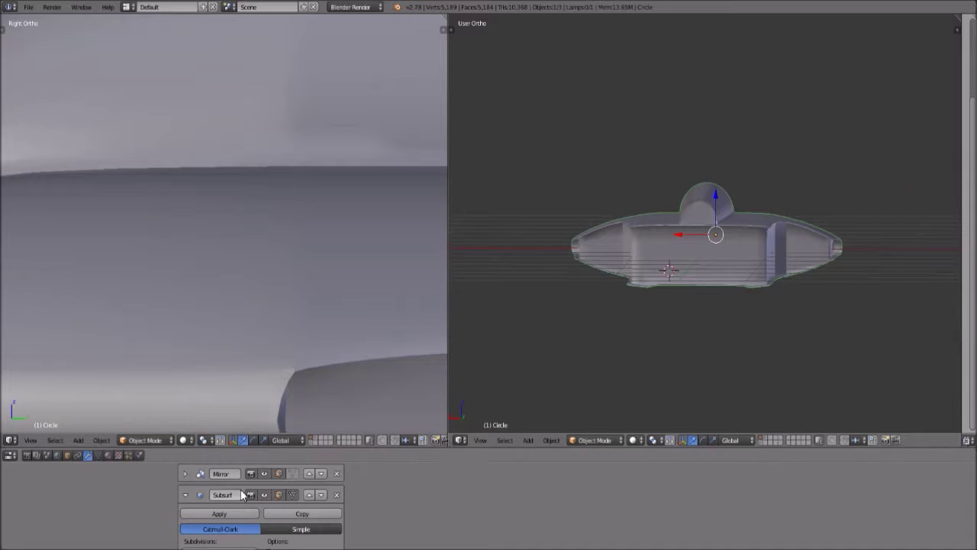
Compare the fairing tip with the Subsurf display off and on, inspecting the crease where it meets the hull.
left_click(262, 494)
mouse_move(702, 330)
middle_mouse_down()
mouse_move(749, 339)
mouse_move(774, 331)
mouse_move(705, 321)
middle_mouse_up()
scroll(702, 333, "up", 6)
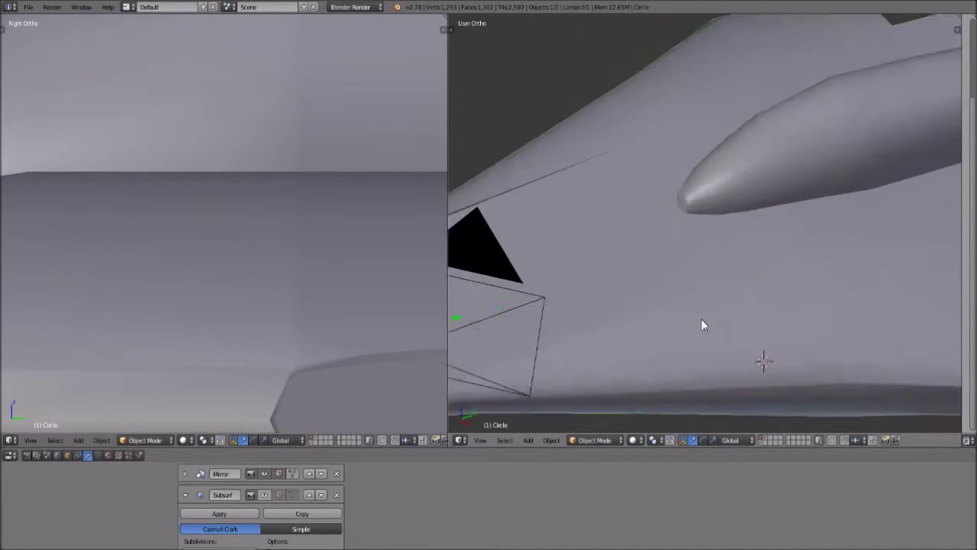
left_click(264, 493)
middle_click_drag(508, 211, 638, 228)
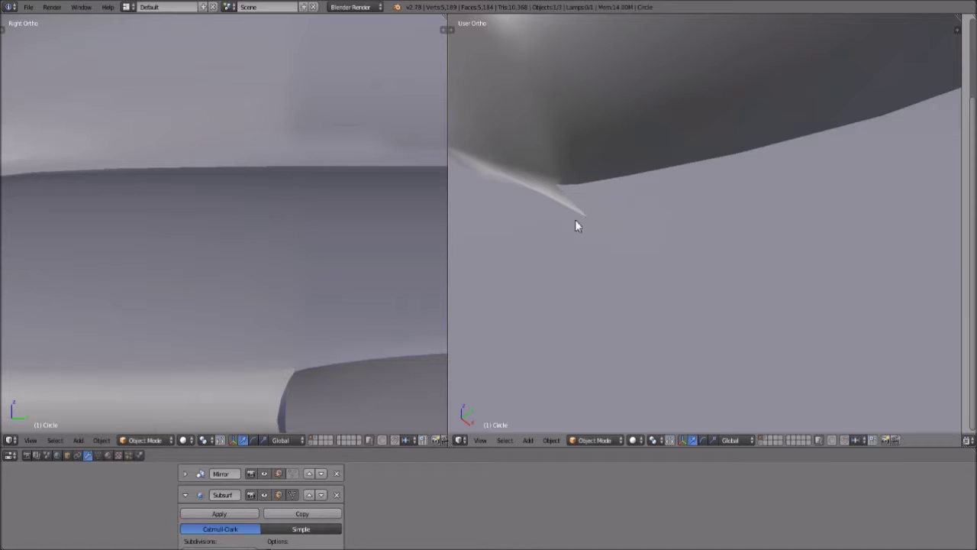
middle_click_drag(588, 200, 598, 191)
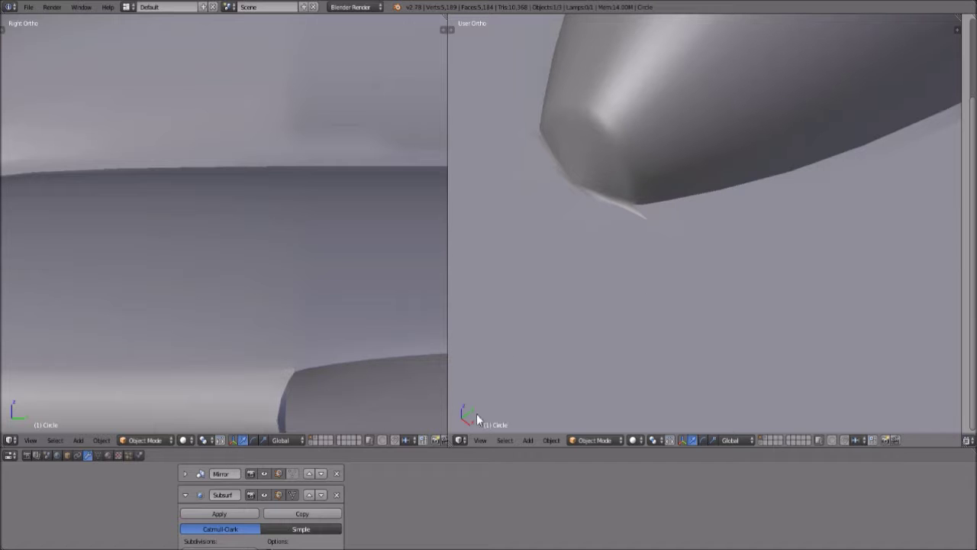
Return to Edit Mode with the Subsurf display off and examine the edge layout around the fairing tip.
left_click(615, 440)
left_click(603, 416)
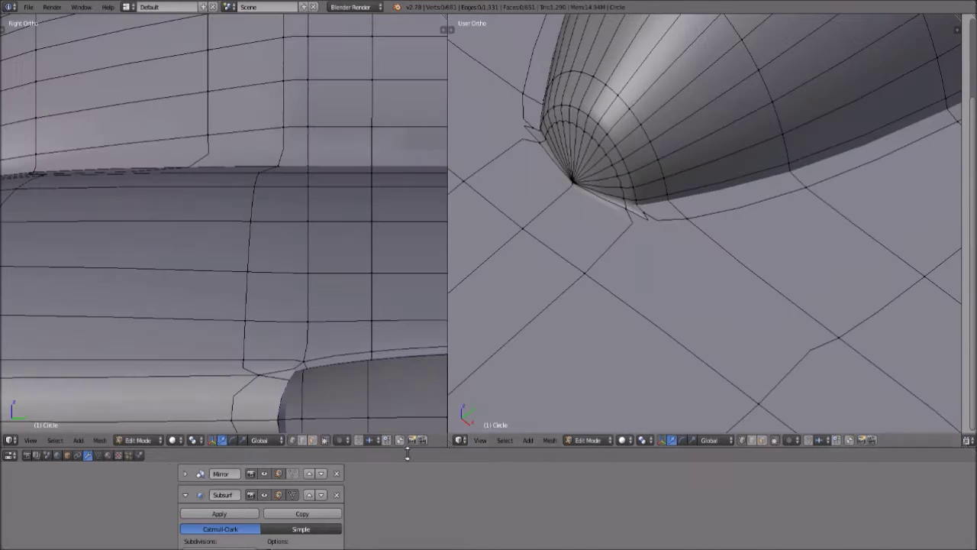
left_click(264, 496)
scroll(625, 277, "up", 2)
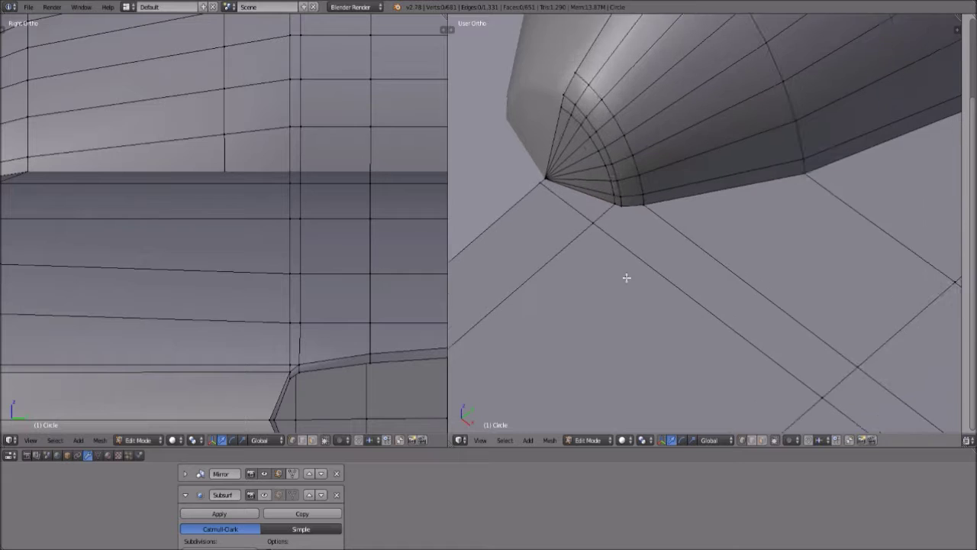
scroll(626, 277, "up", 2)
scroll(570, 212, "down", 3)
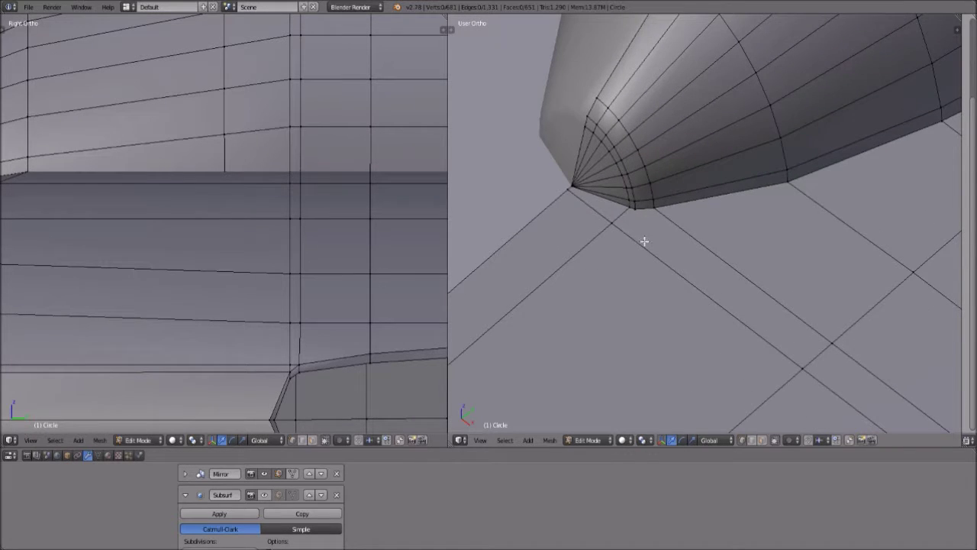
middle_click_drag(644, 241, 582, 221)
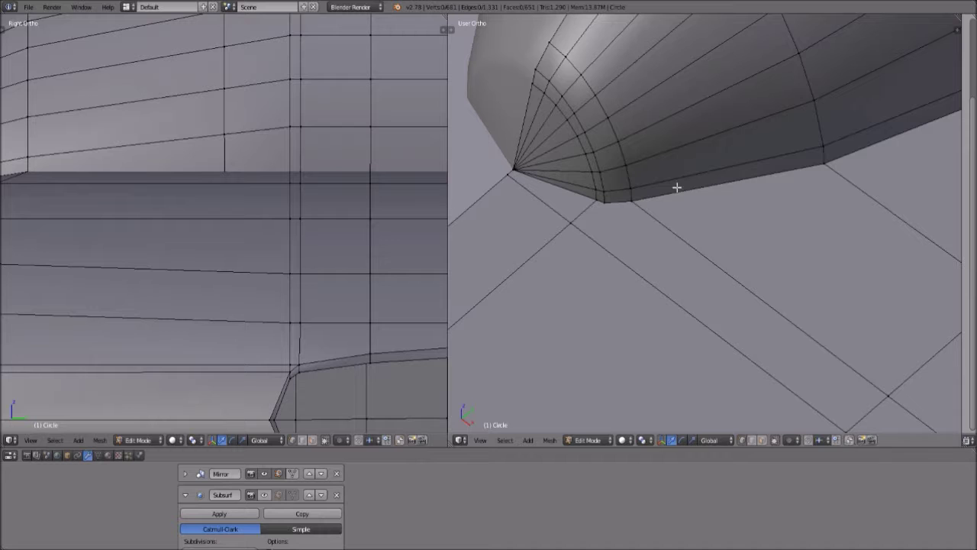
middle_click_drag(667, 240, 669, 190)
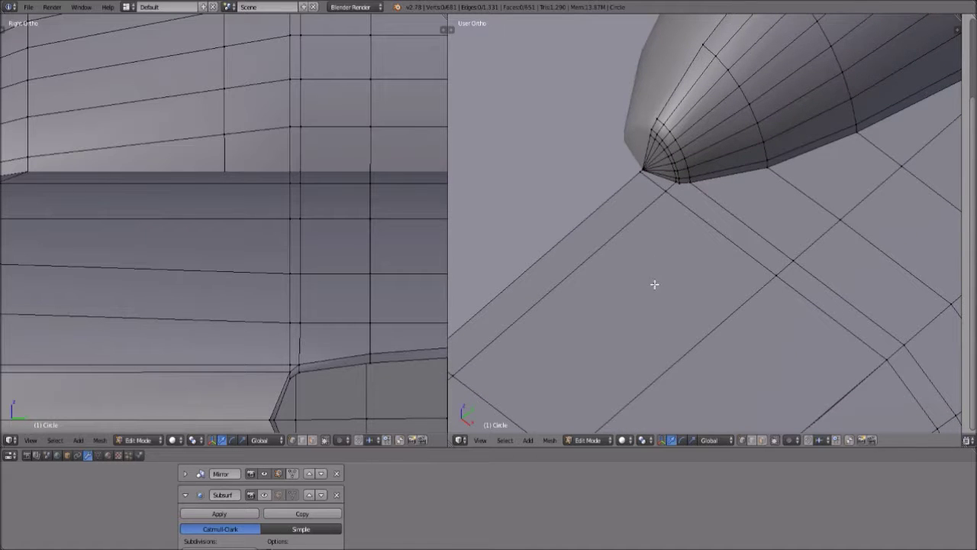
Add supporting edge loops along and across the hull, close to the existing edges that meet at the fairing tip.
key("ctrl+r")
left_click(699, 227)
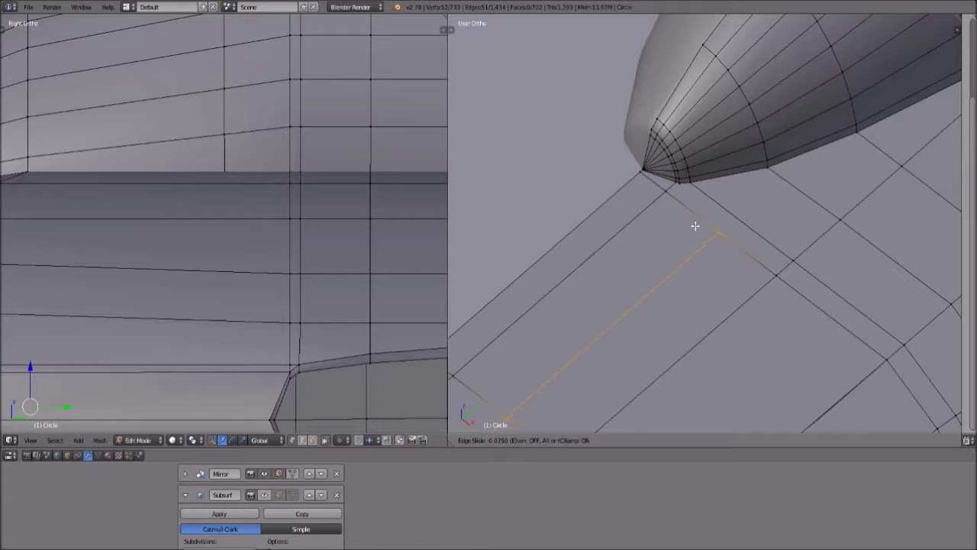
left_click(643, 196)
middle_click_drag(725, 244, 672, 266)
middle_click_drag(672, 266, 682, 286)
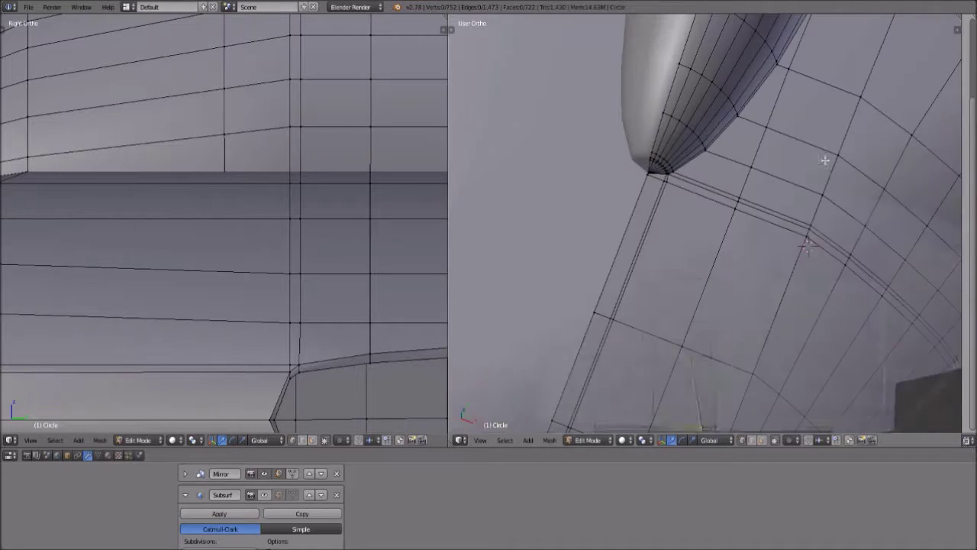
scroll(781, 190, "up", 3)
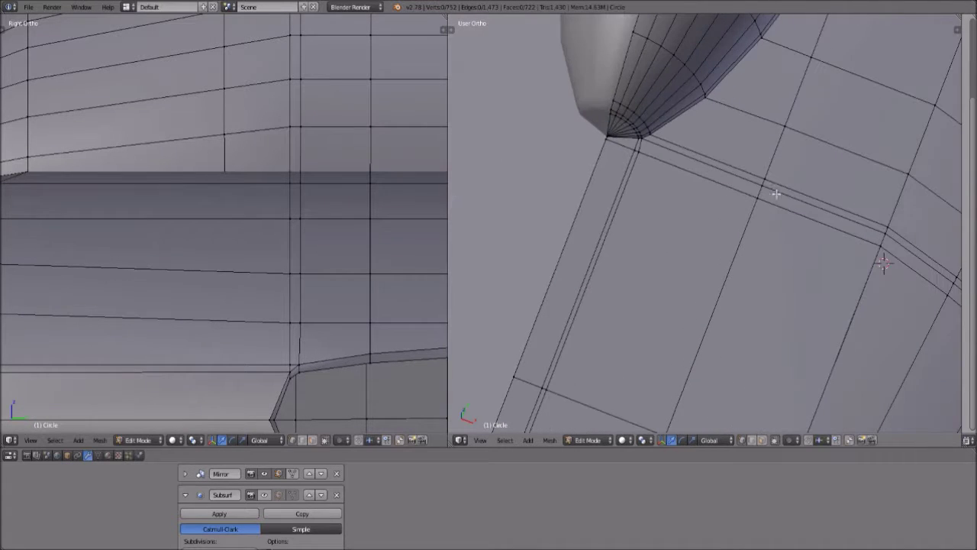
Check the fairing tip in Object Mode with the Subsurf display on, and start switching modes again.
left_click(595, 432)
left_click(610, 366)
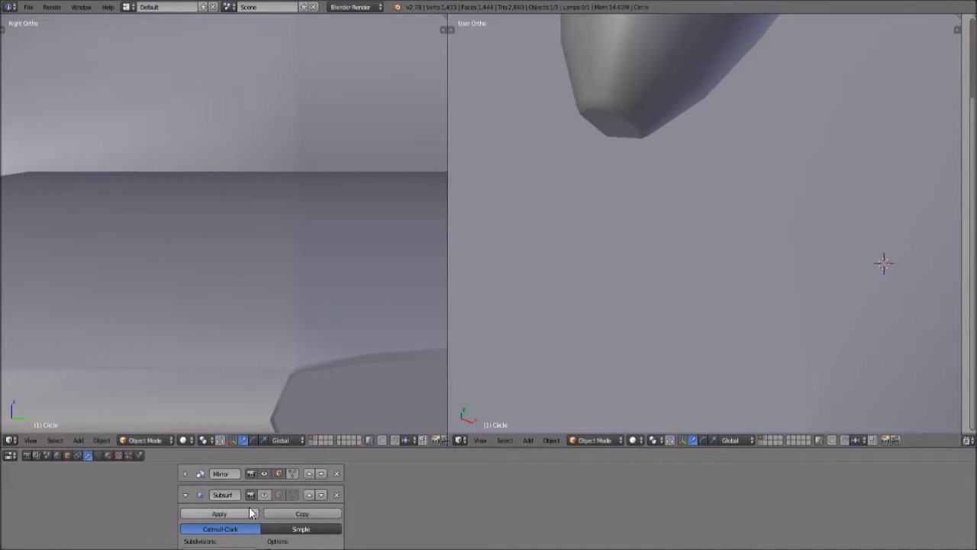
middle_click_drag(478, 336, 829, 298)
left_click(615, 439)
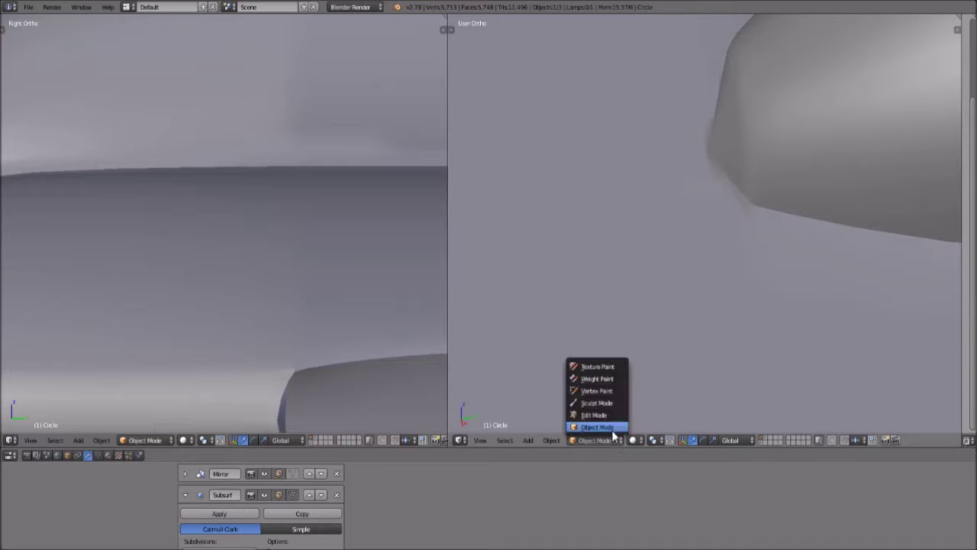
Enter Edit Mode on the body mesh and inspect the topology where the bulge's pointed tip meets the flat surface.
left_click(595, 414)
middle_click_drag(716, 282, 768, 285)
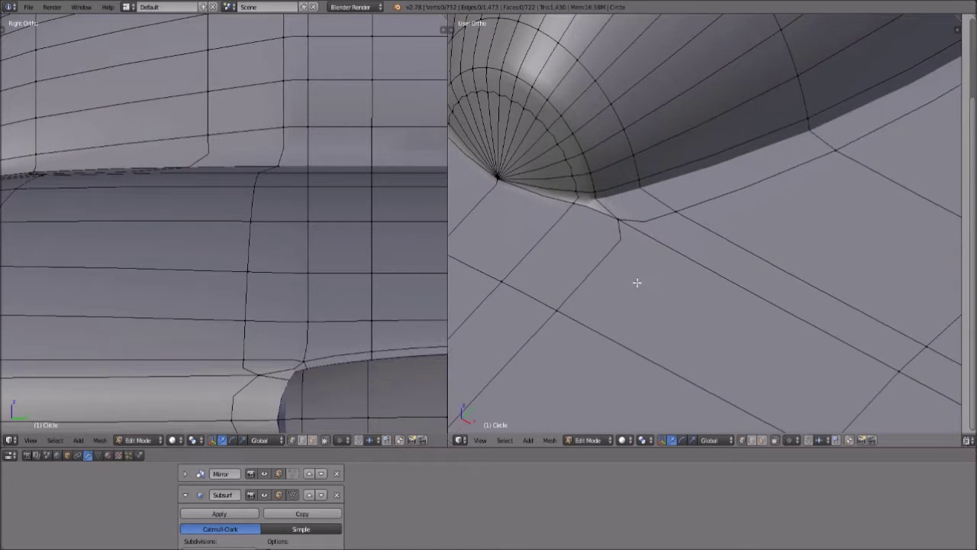
middle_click_drag(634, 282, 737, 297)
scroll(736, 298, "up", 4)
scroll(738, 298, "down", 3)
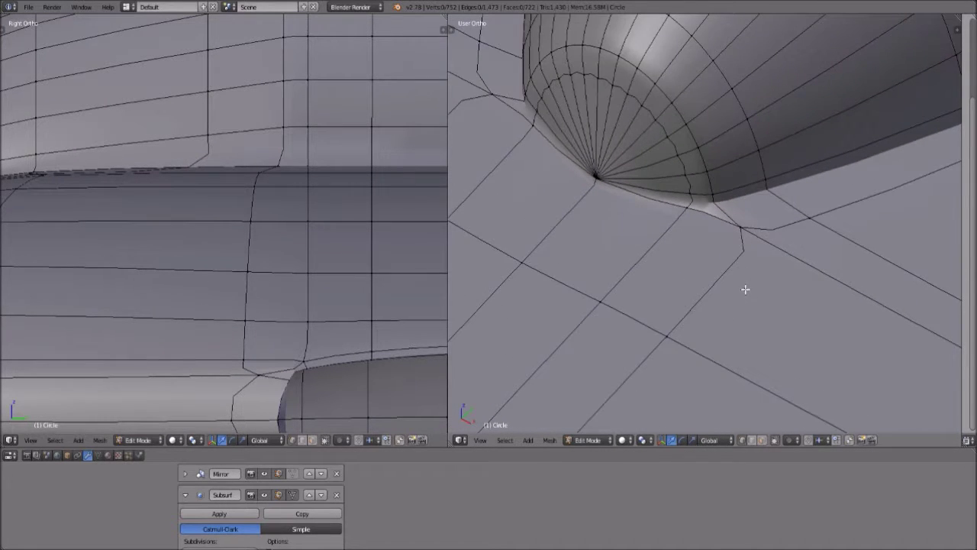
scroll(745, 288, "down", 1)
scroll(727, 220, "up", 3)
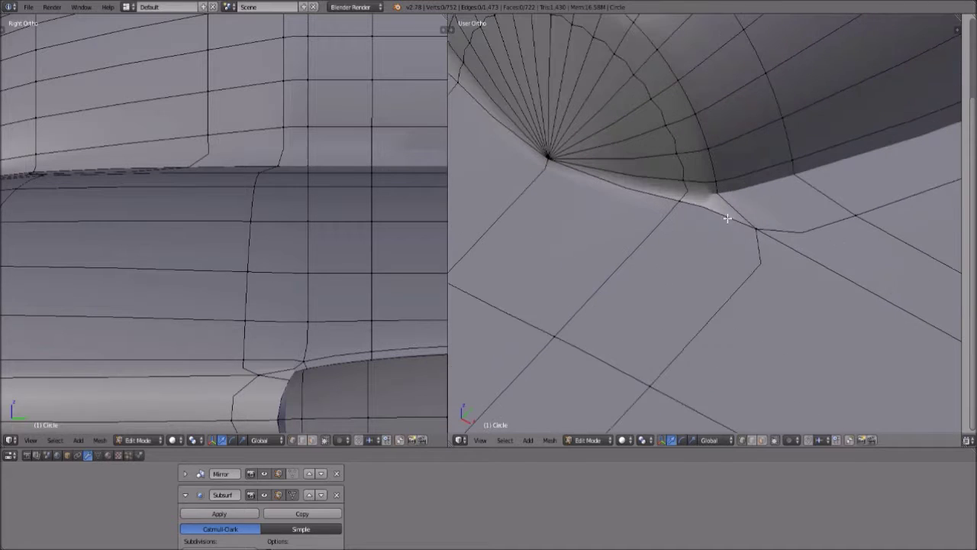
middle_click_drag(731, 198, 822, 231)
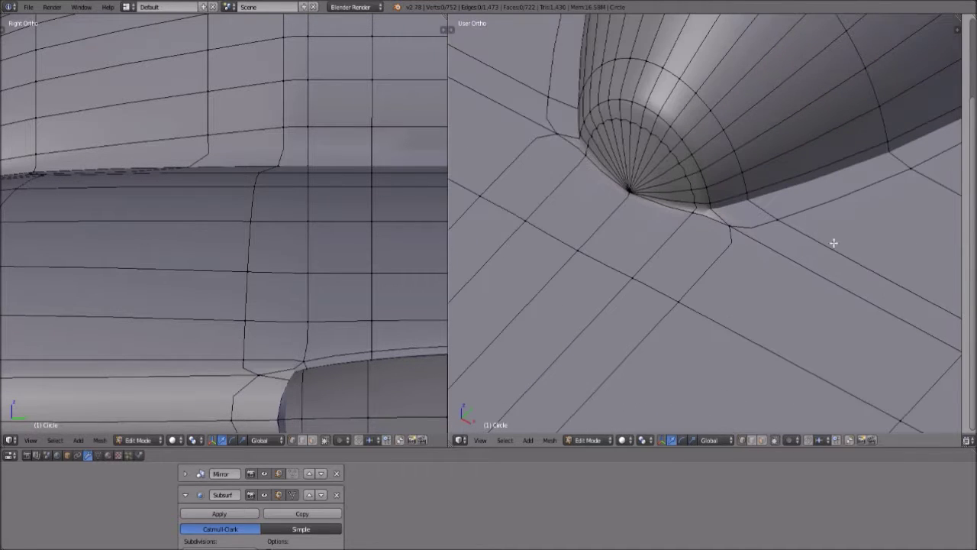
Try to add a loop cut on the surface surrounding the bulge and slide it toward the tip.
key("ctrl+r")
left_click(862, 255)
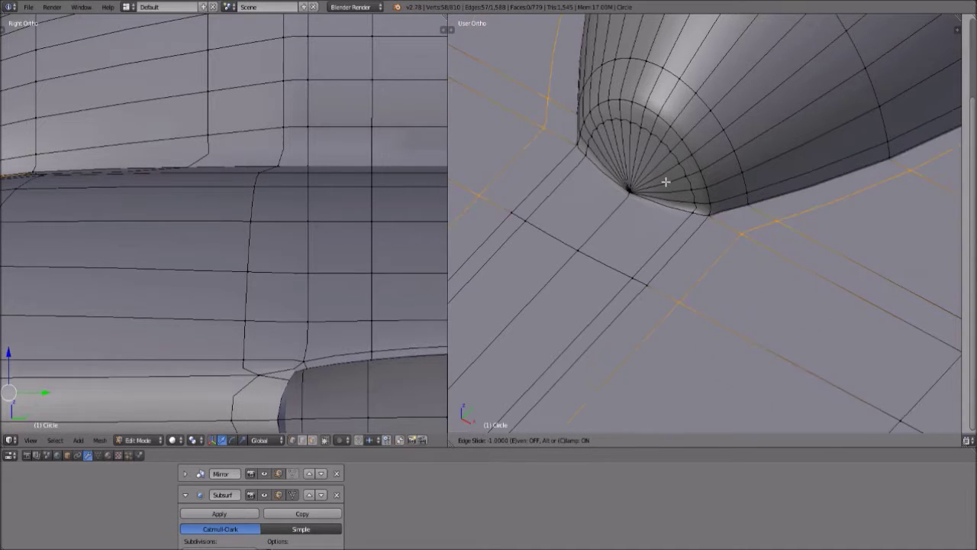
left_click(698, 205)
key("ctrl+z")
Turn off the Subsurf modifier's display in the viewport to expose the base mesh around the tip.
scroll(717, 242, "up", 2)
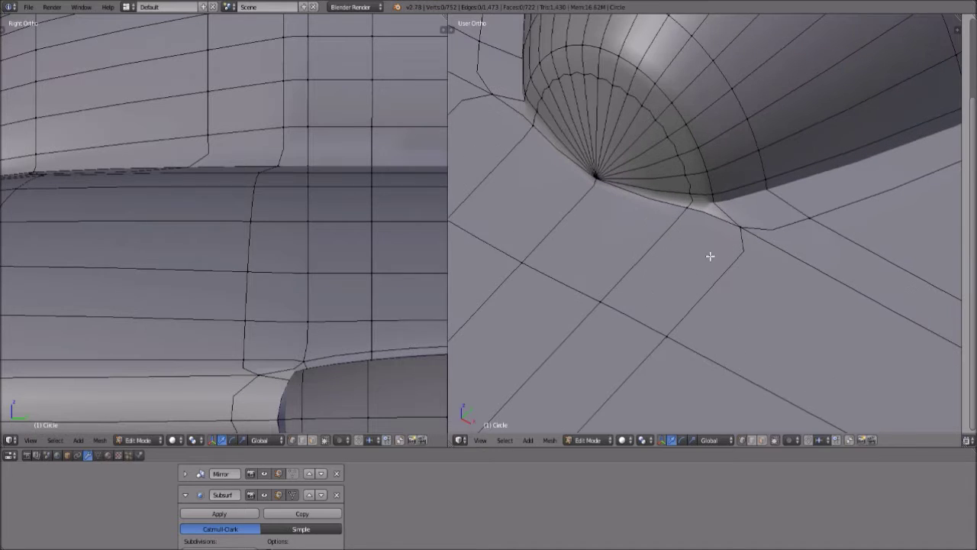
left_click(599, 439)
left_click(263, 496)
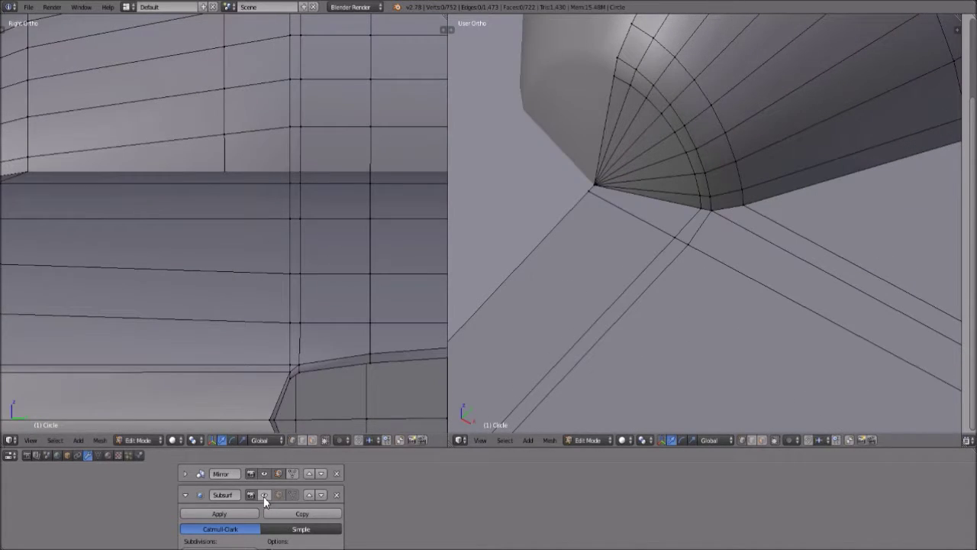
scroll(641, 262, "up", 4)
scroll(646, 260, "down", 3)
key("ctrl+r")
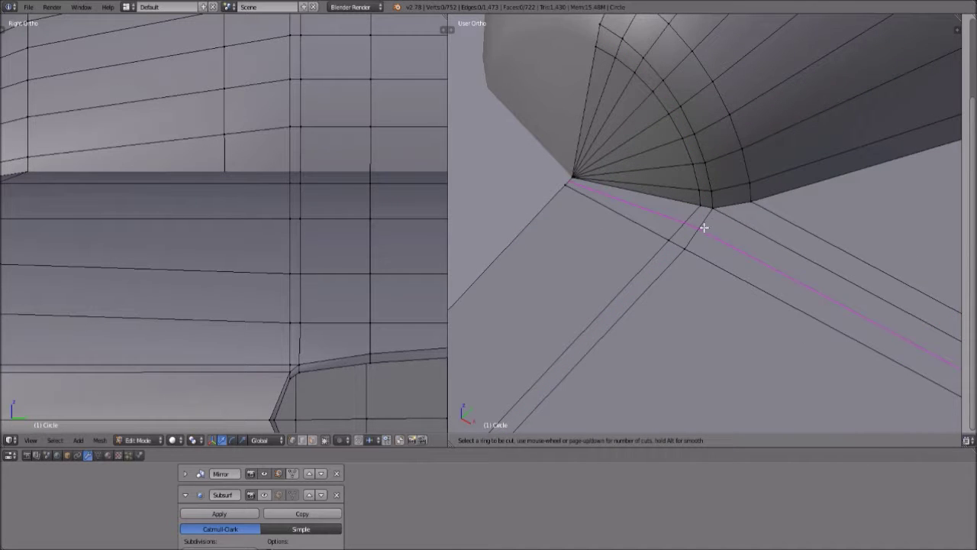
key("Escape")
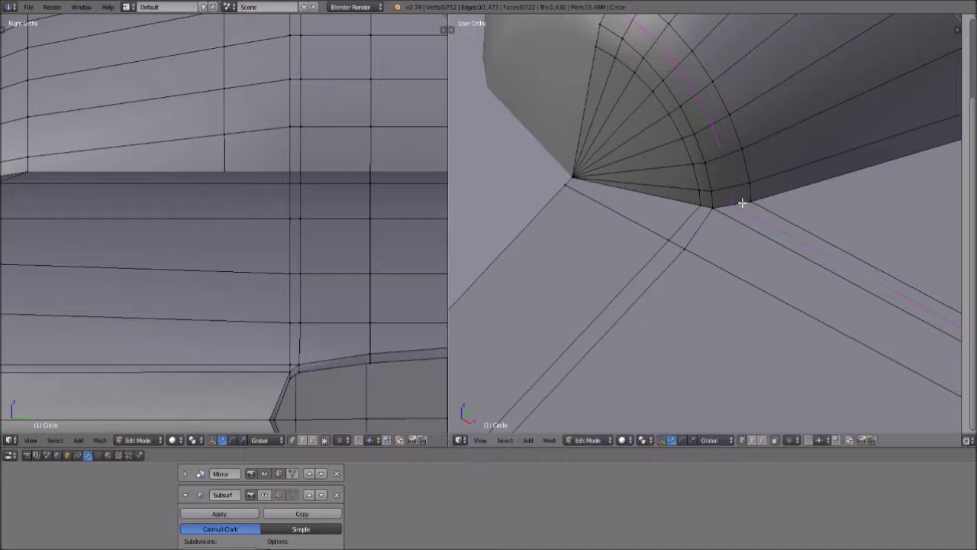
key("ctrl+r")
right_click(693, 223)
Examine the edges and faces around the bulge's tip from several distances, with the whole mesh selected and deselected.
key("a")
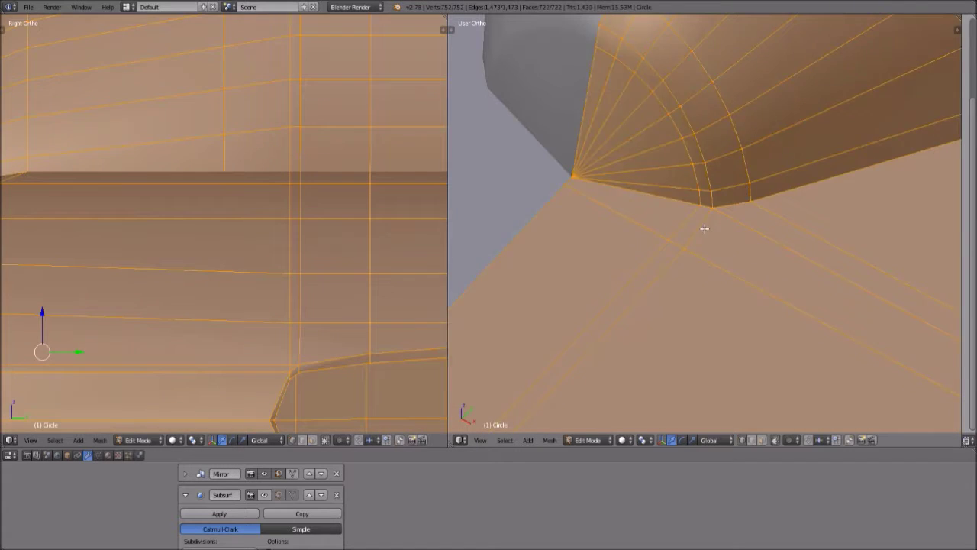
scroll(717, 235, "down", 5)
key("a")
scroll(730, 244, "down", 7)
middle_click_drag(810, 304, 765, 270, "shift")
middle_click_drag(722, 306, 798, 333)
scroll(695, 320, "up", 7)
scroll(647, 288, "down", 4)
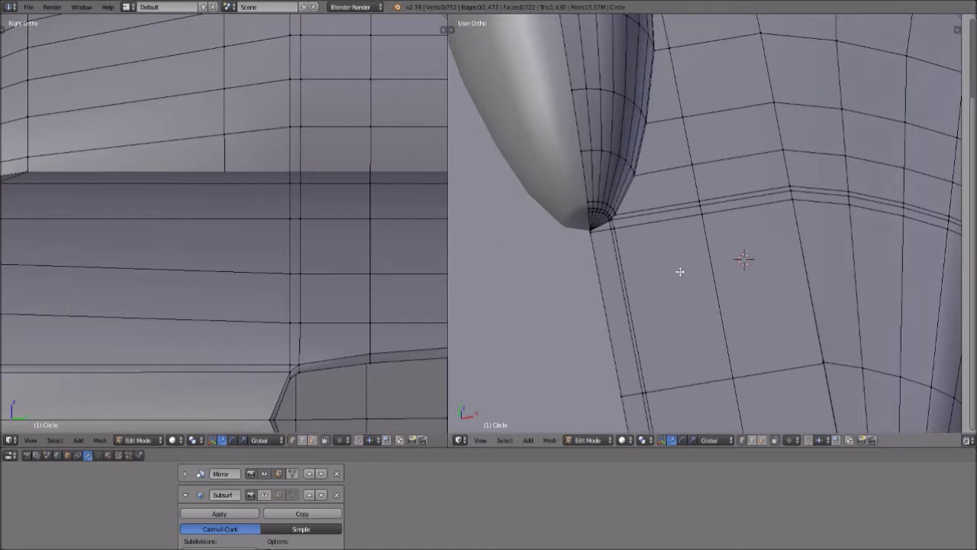
key("a")
scroll(679, 270, "up", 4)
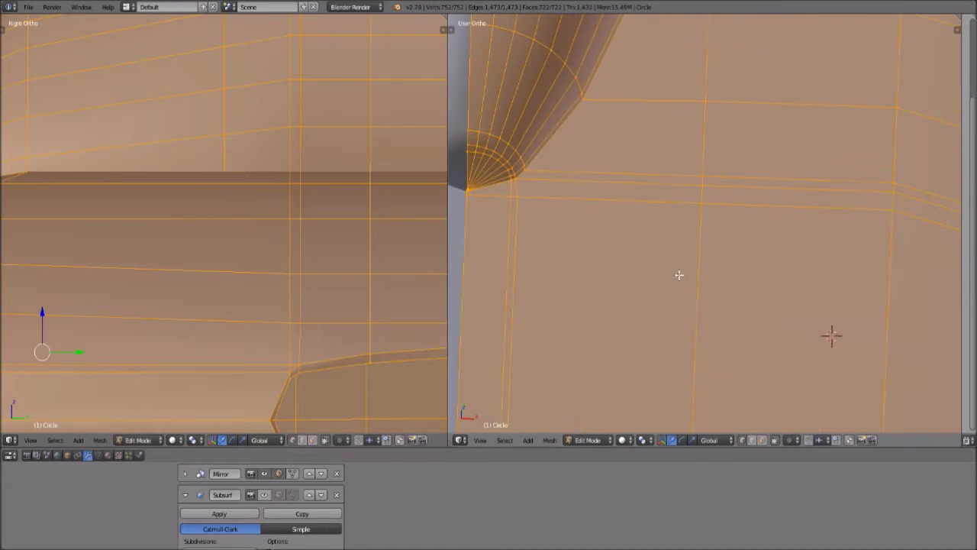
key("a")
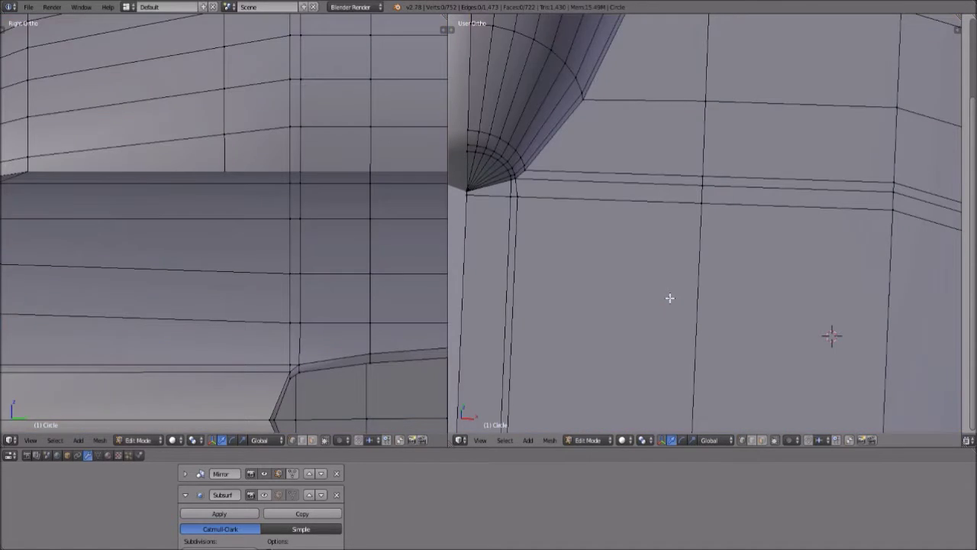
Undo the earlier face-filling and loop-cut edits beside the tip, back to the simpler mesh.
key("ctrl+z")
key("ctrl+z")
key("ctrl+z")
key("ctrl+z")
key("ctrl+z")
key("ctrl+z")
key("ctrl+z")
key("ctrl+z")
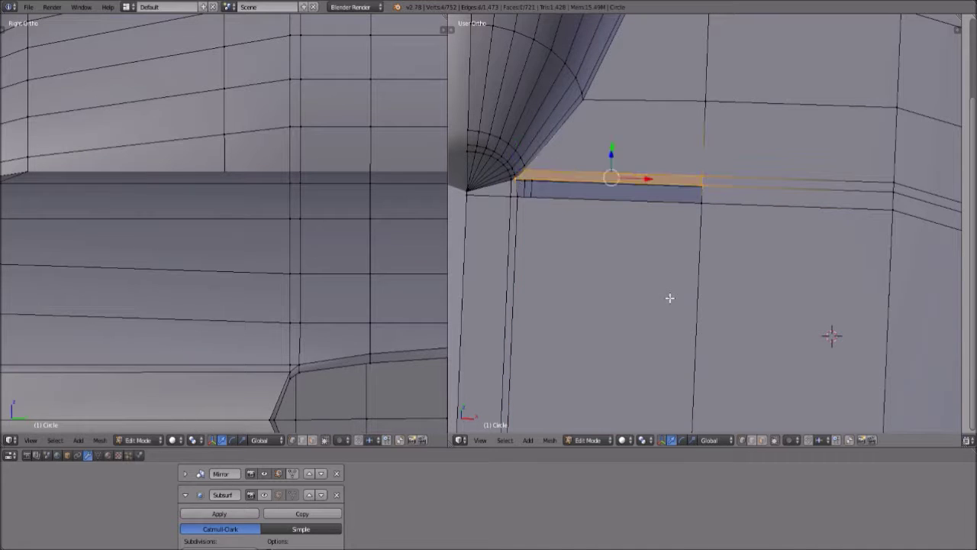
key("ctrl+z")
key("ctrl+z")
key("ctrl+z")
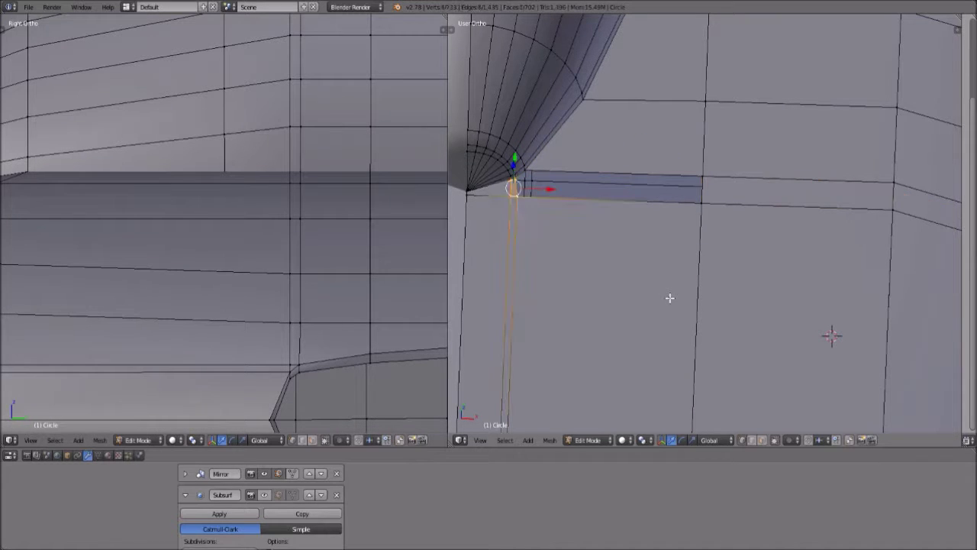
key("ctrl+z")
key("ctrl+z")
key("ctrl+z")
key("ctrl+z")
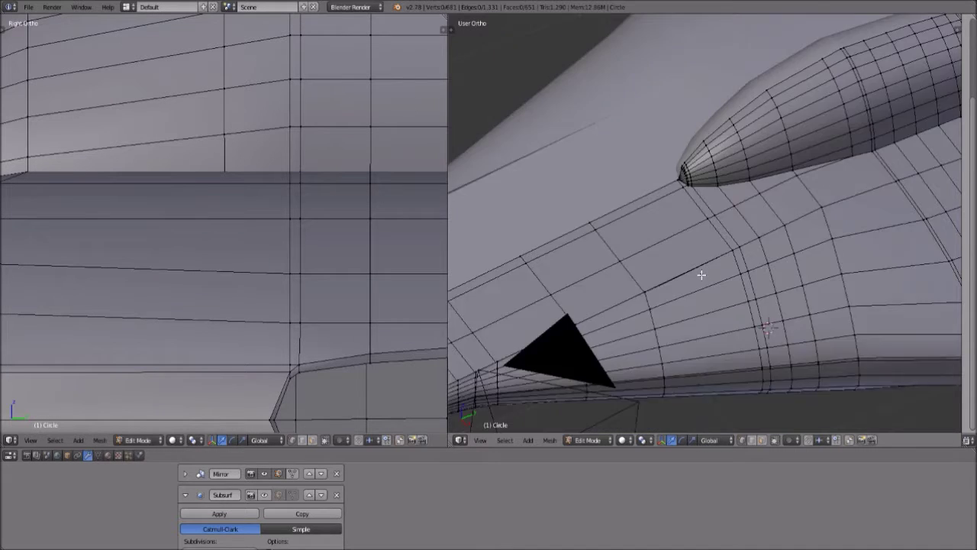
Add two closely spaced loop cuts lengthwise in the narrow face strip leading away from the bulge's tip, ending at the first cross edge.
middle_click_drag(699, 275, 695, 283)
scroll(695, 283, "up", 5)
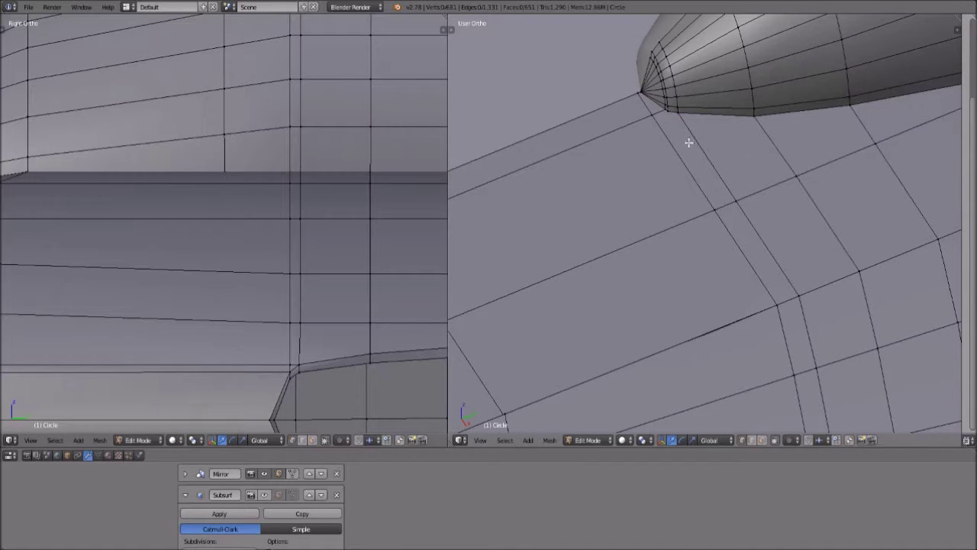
middle_click_drag(777, 282, 745, 303)
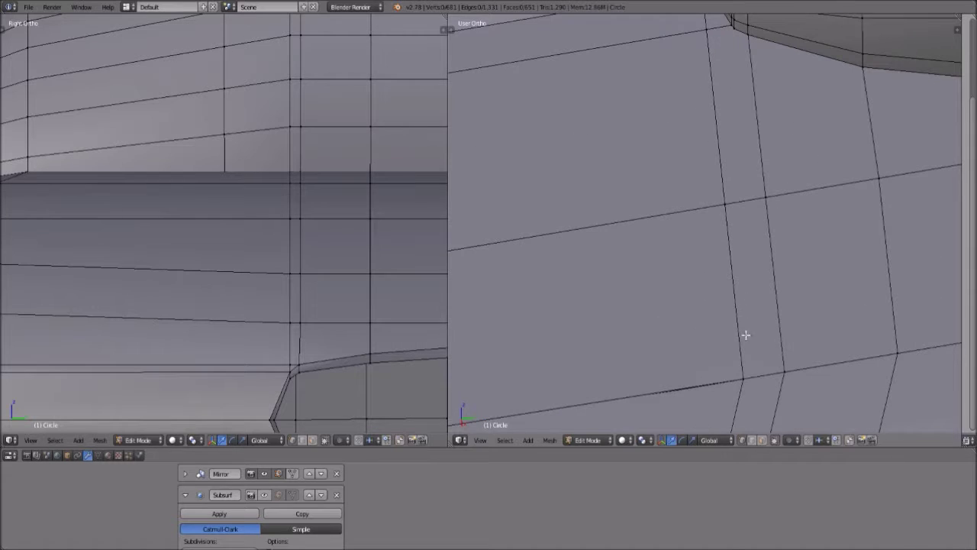
right_click(727, 386)
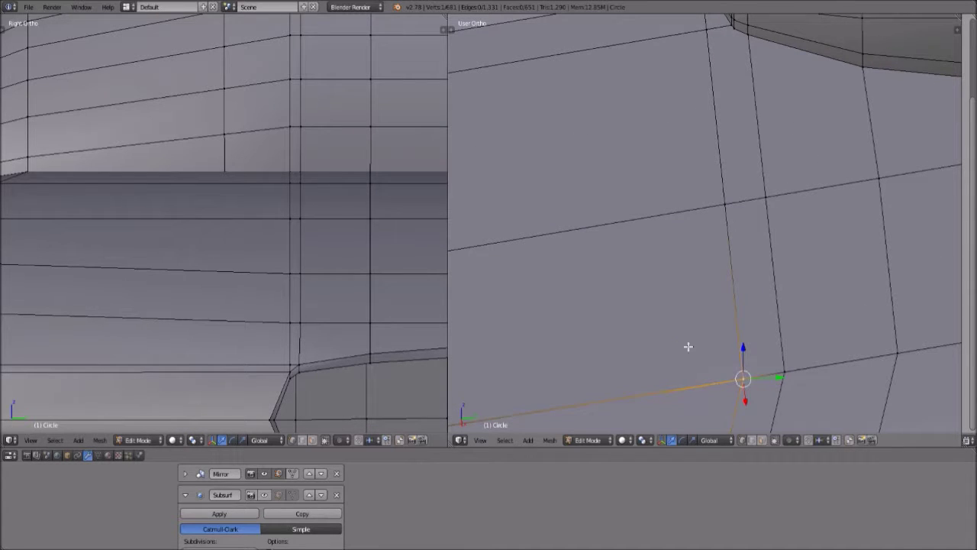
middle_click_drag(761, 320, 762, 311)
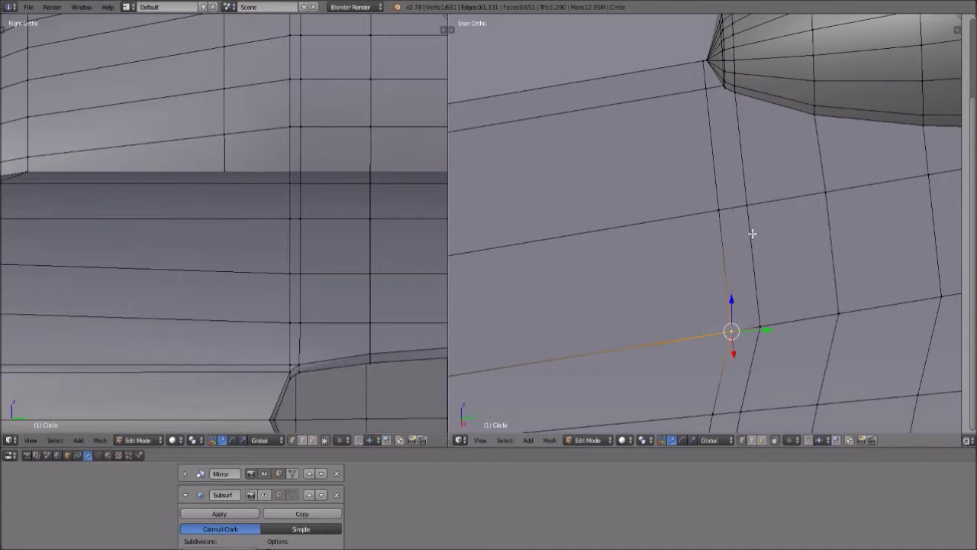
key("ctrl+r")
left_click(748, 326)
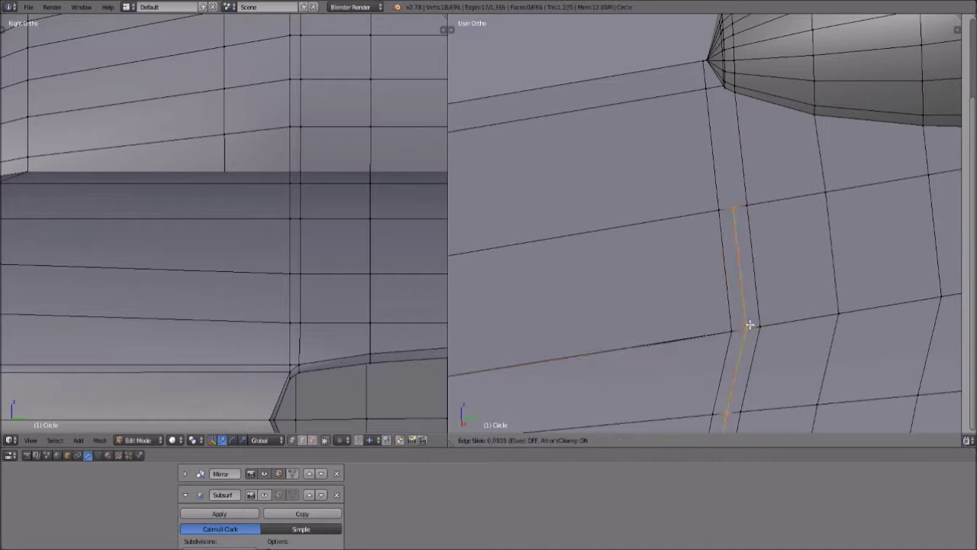
left_click(753, 325)
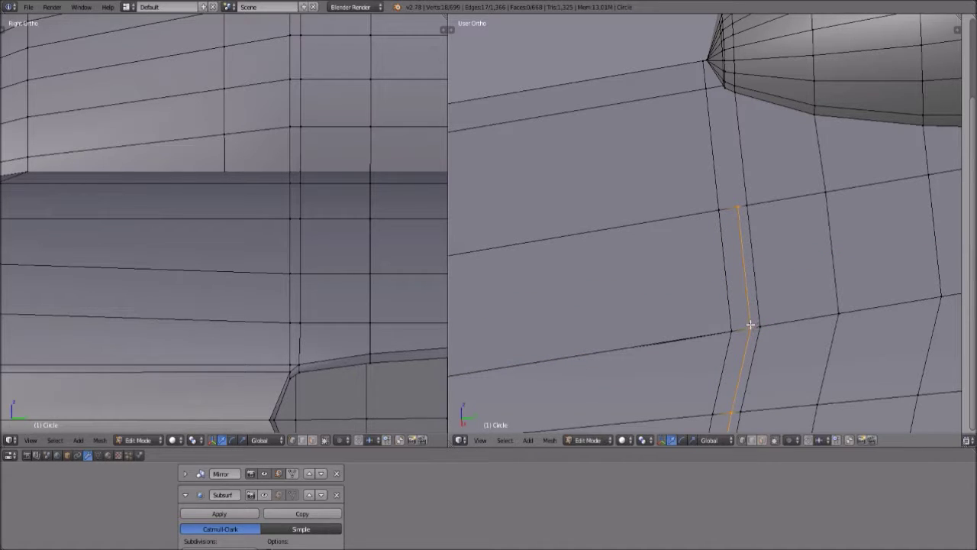
key("ctrl+r")
left_click(746, 327)
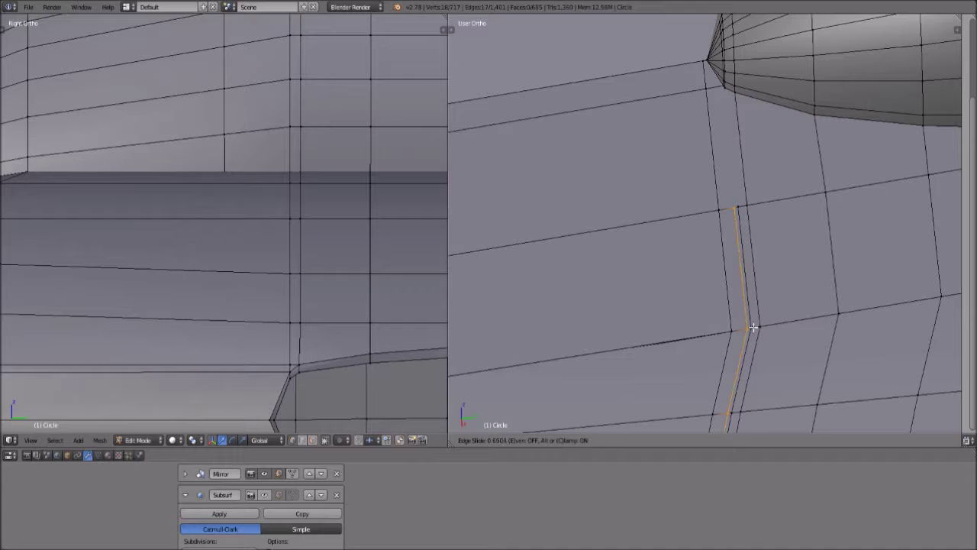
left_click(754, 328)
Delete the narrow face between the tip of the bulge and the ends of the two new edge loops.
middle_click_drag(746, 219, 722, 287, "shift")
scroll(722, 290, "up", 3)
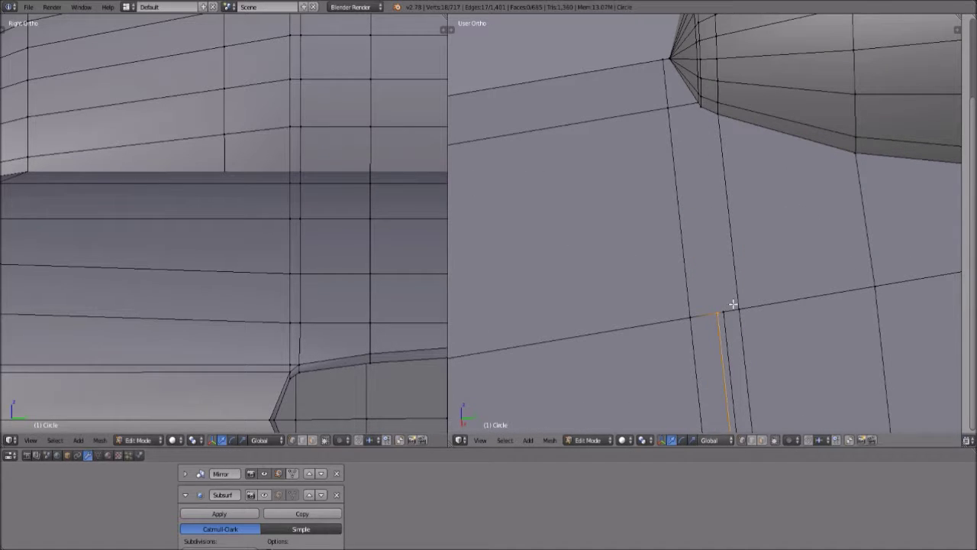
left_click(761, 440)
right_click(717, 205)
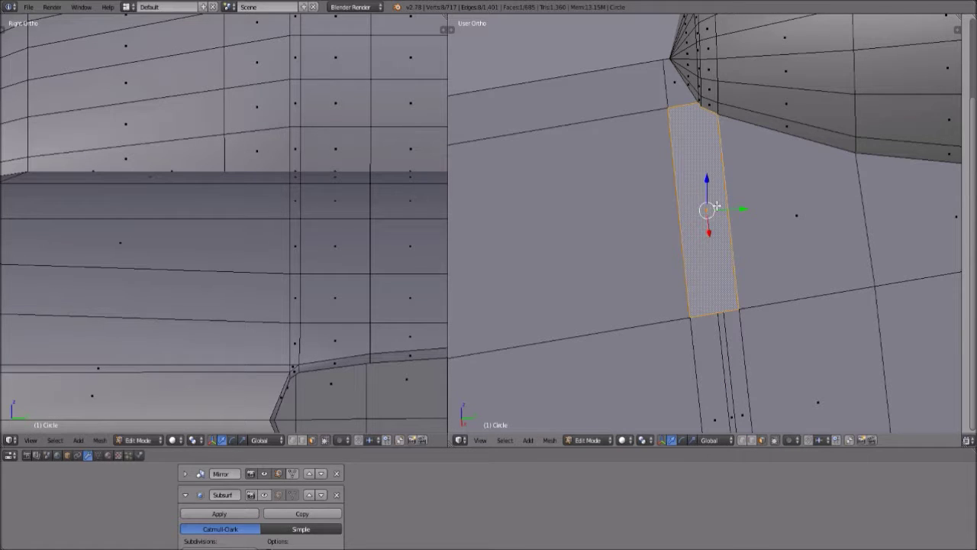
key("x")
left_click(715, 204)
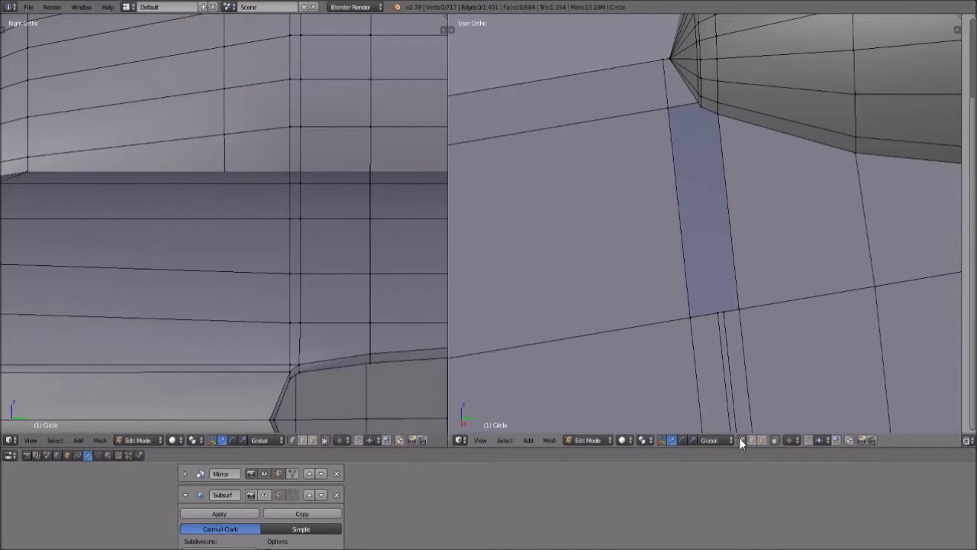
Fill the gap's section nearest the bulge, and create a triangle joining the two loop ends to the tip's corner vertex.
right_click(729, 311)
key("f")
right_click(700, 105)
right_click(716, 319, "shift")
right_click(724, 316, "shift")
key("f")
key("a")
Fill the remaining opening beside the triangle with a four-vertex face and deselect everything.
right_click(720, 320)
right_click(693, 321, "shift")
right_click(670, 106, "shift")
right_click(697, 104, "shift")
key("f")
key("a")
middle_click_drag(683, 136, 658, 358)
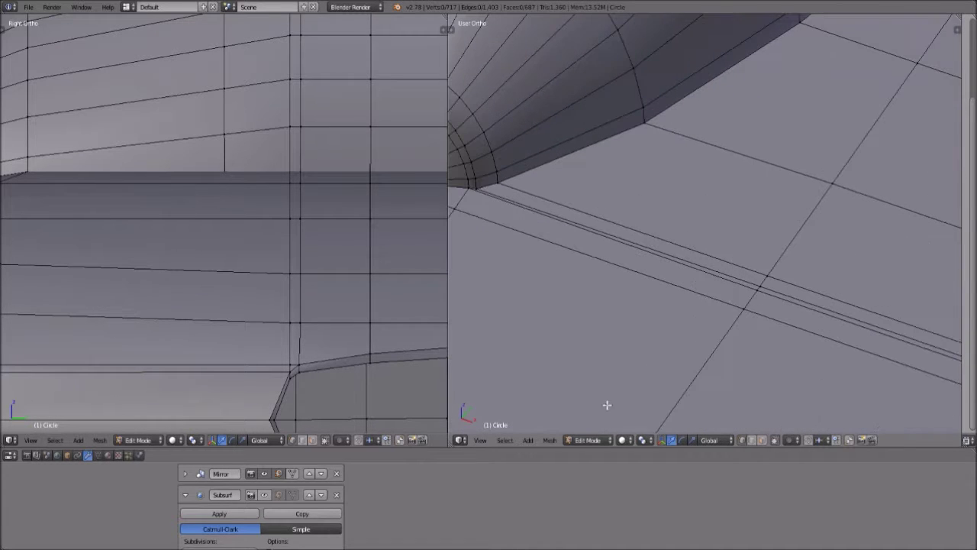
Turn the Subsurf viewport display back on in Object Mode, inspect the smoothed tip, and return to Edit Mode.
left_click(592, 440)
left_click(586, 432)
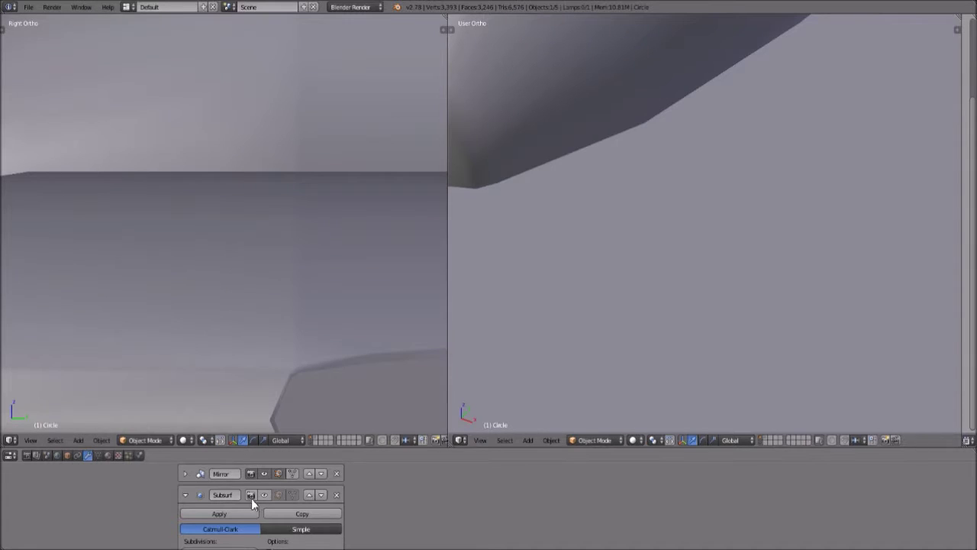
left_click(263, 496)
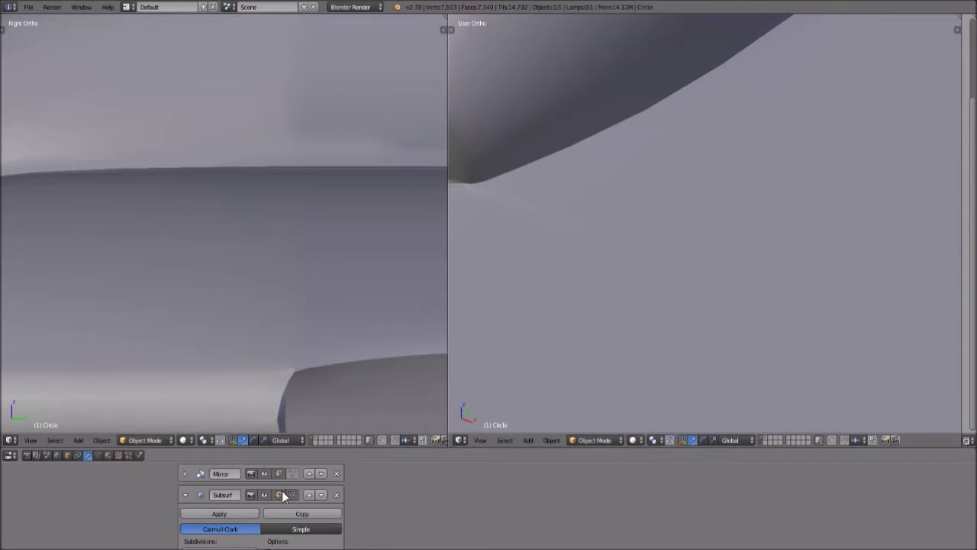
middle_click_drag(631, 241, 702, 255)
left_click(606, 440)
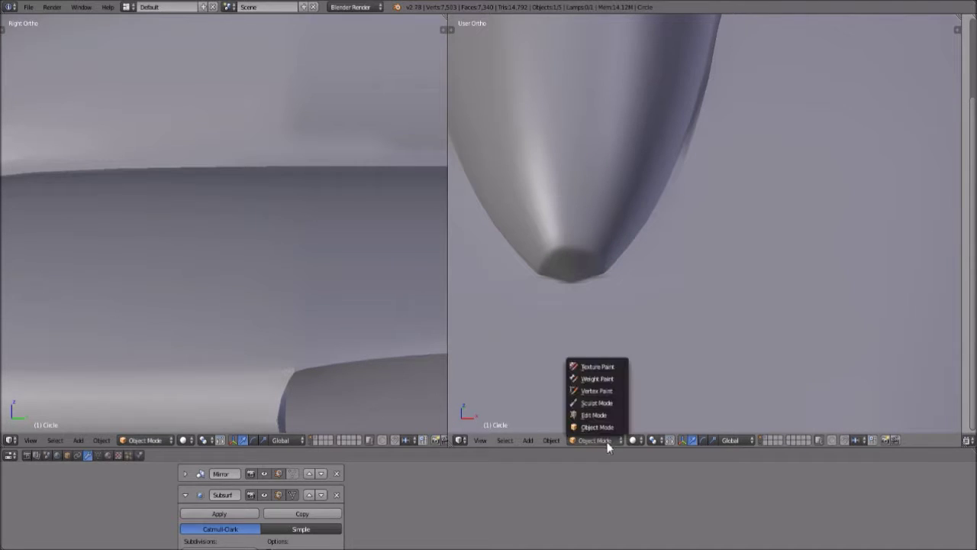
left_click(597, 414)
Try to add a loop cut on the surface following the outline of the bulge.
key("ctrl+r")
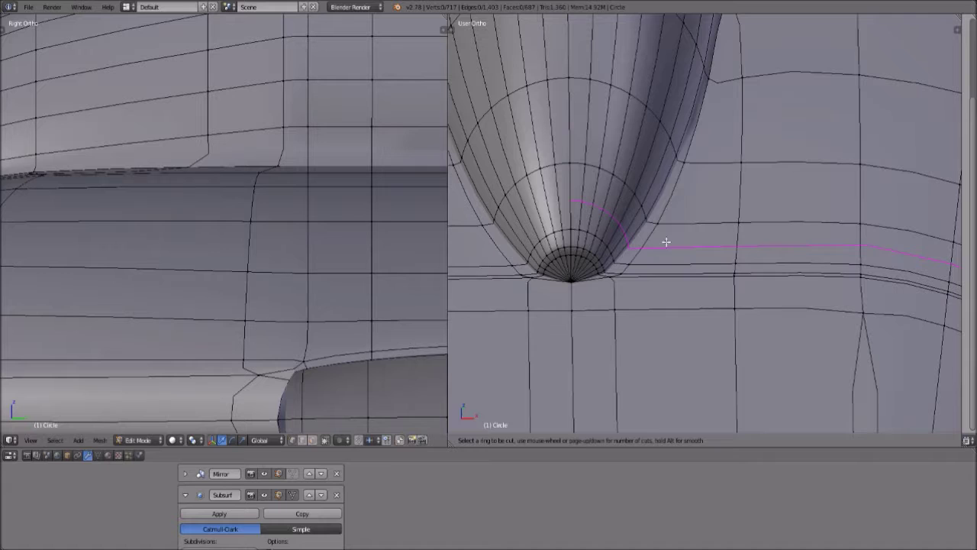
left_click(680, 230)
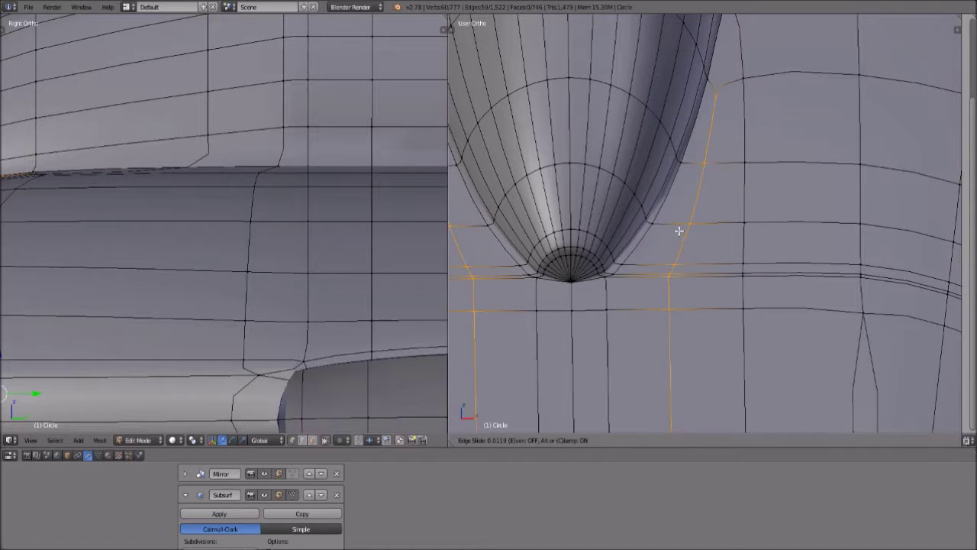
right_click(589, 234)
middle_click_drag(752, 124, 719, 210, "shift")
key("ctrl+z")
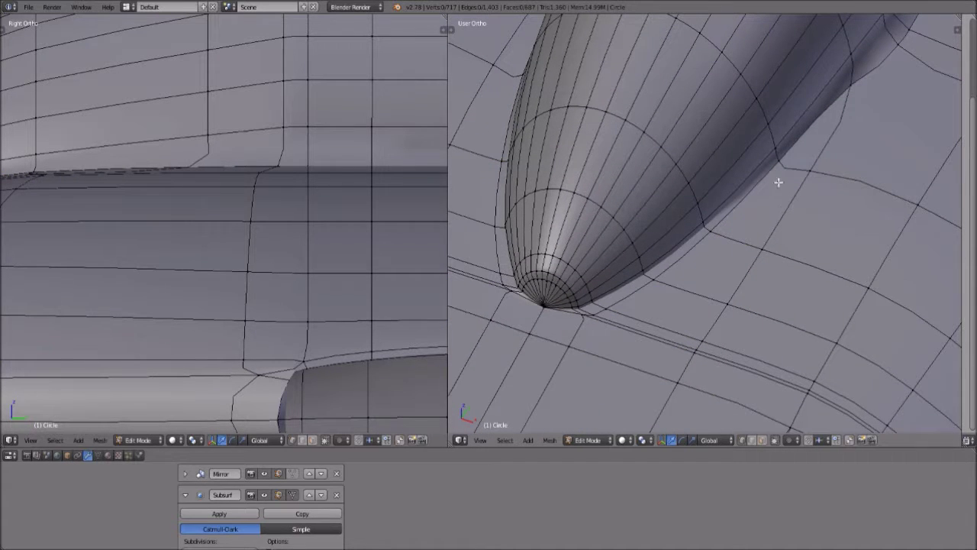
left_click(605, 440)
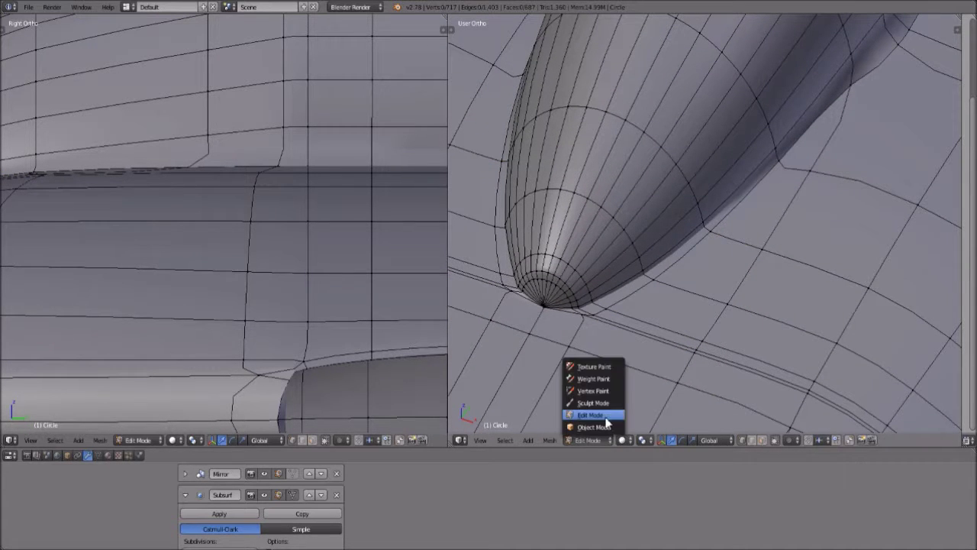
left_click(607, 416)
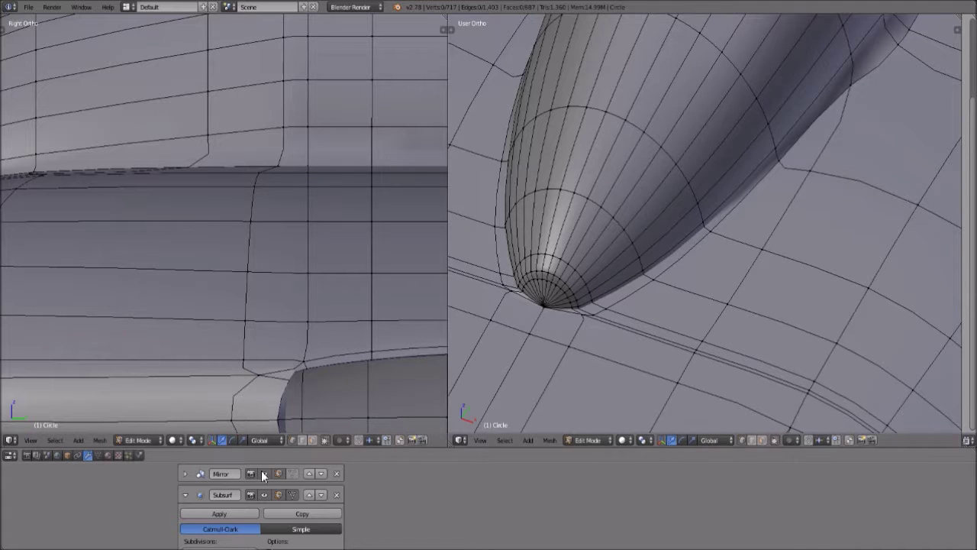
Turn off the Subsurf viewport display and examine the base mesh where the bulge's side meets the body.
left_click(264, 494)
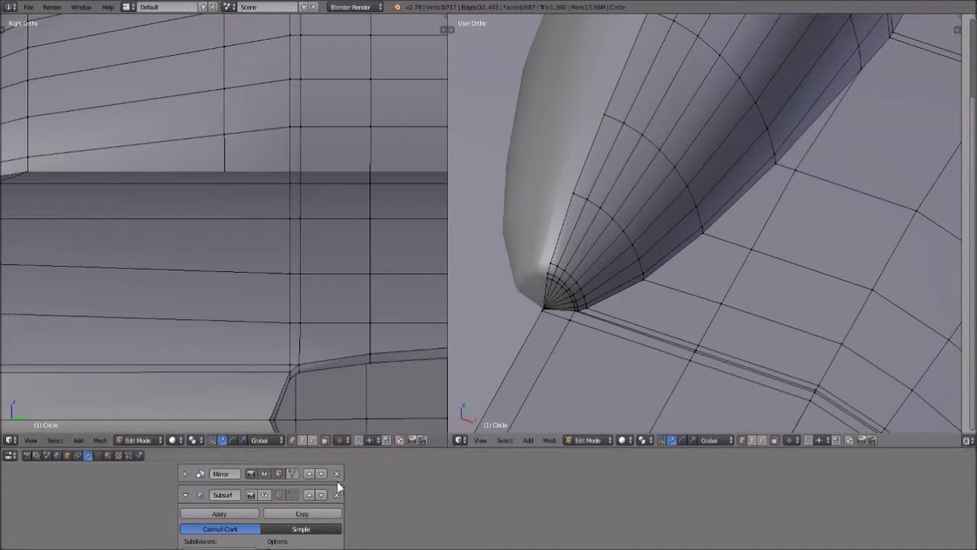
middle_click_drag(851, 172, 843, 168)
middle_click_drag(878, 122, 804, 169, "shift")
scroll(827, 164, "up", 1)
scroll(826, 165, "down", 1)
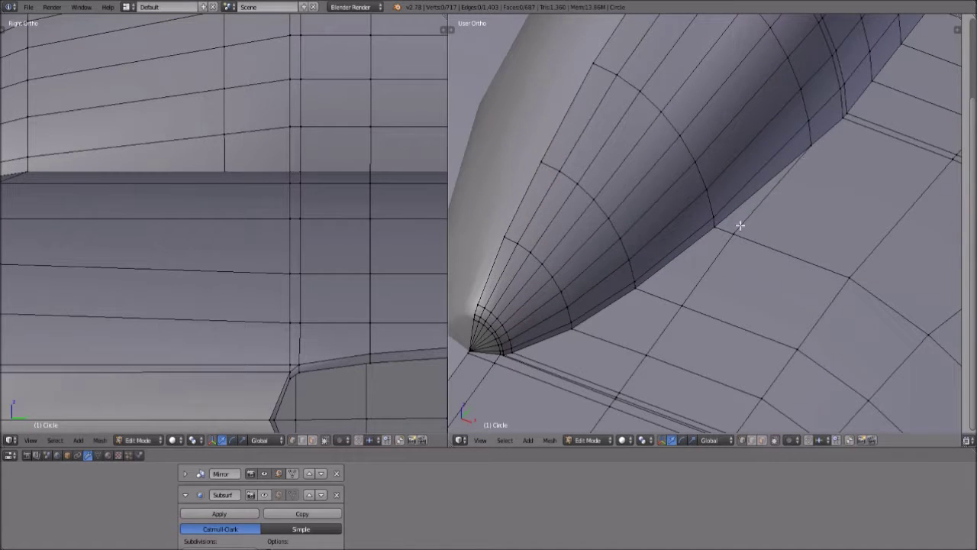
middle_click_drag(644, 300, 678, 336)
Undo the face filling beside the bulge's tip, back to the last loop cut in the narrow strip running outward.
key("ctrl+z")
key("ctrl+z")
key("ctrl+z")
key("ctrl+z")
key("ctrl+z")
key("ctrl+z")
key("ctrl+z")
key("ctrl+z")
key("ctrl+z")
key("ctrl+z")
key("ctrl+z")
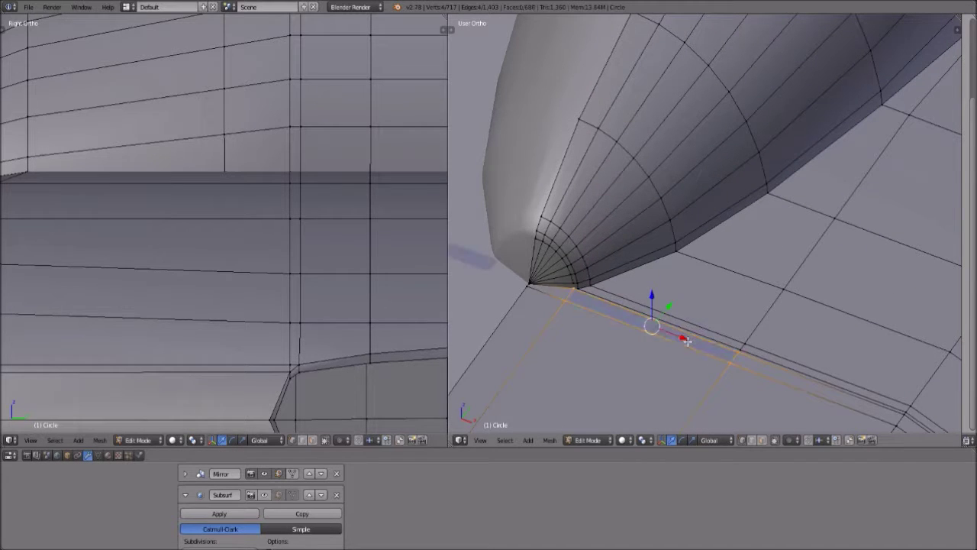
key("ctrl+z")
key("ctrl+z")
key("ctrl+z")
key("ctrl+z")
key("ctrl+z")
key("ctrl+z")
key("ctrl+z")
key("ctrl+z")
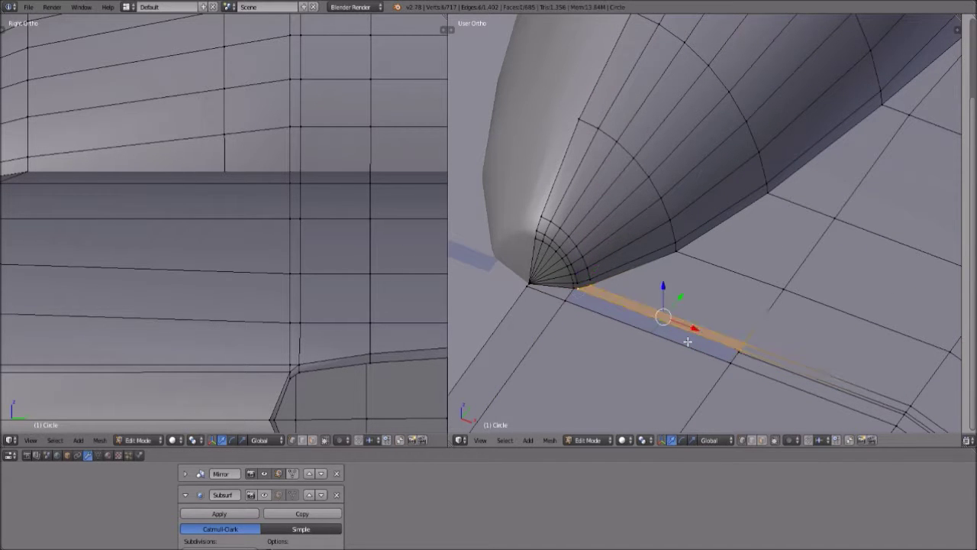
key("ctrl+z")
key("ctrl+z")
key("ctrl+z")
key("ctrl+z")
key("ctrl+z")
key("ctrl+z")
key("ctrl+z")
key("ctrl+z")
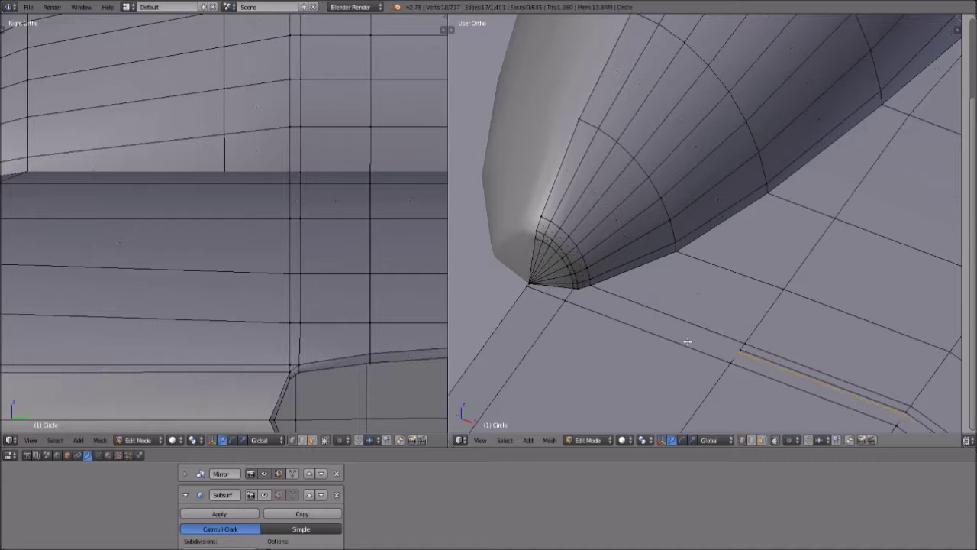
Try two lengthwise loop cuts on the body in front of the tip, sliding both towards the centre line.
scroll(688, 341, "down", 3)
middle_click_drag(719, 360, 707, 211, "shift")
key("ctrl+r")
left_click(730, 158)
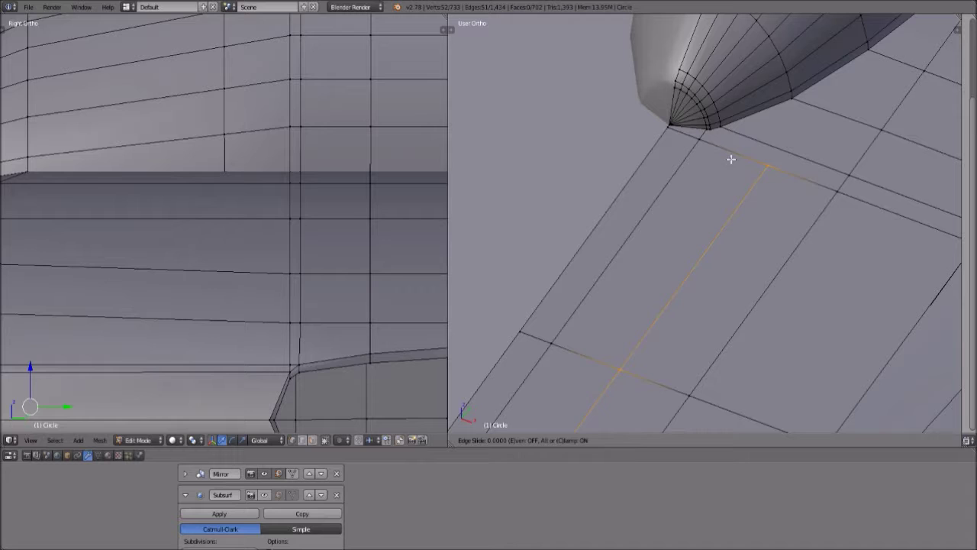
left_click(664, 140)
key("ctrl+r")
left_click(753, 183)
left_click(720, 174)
key("a")
Turn on the Subsurf viewport display in Object Mode, inspect the smoothed tip, and return to Edit Mode.
middle_click_drag(720, 173, 711, 338)
left_click(604, 439)
left_click(595, 420)
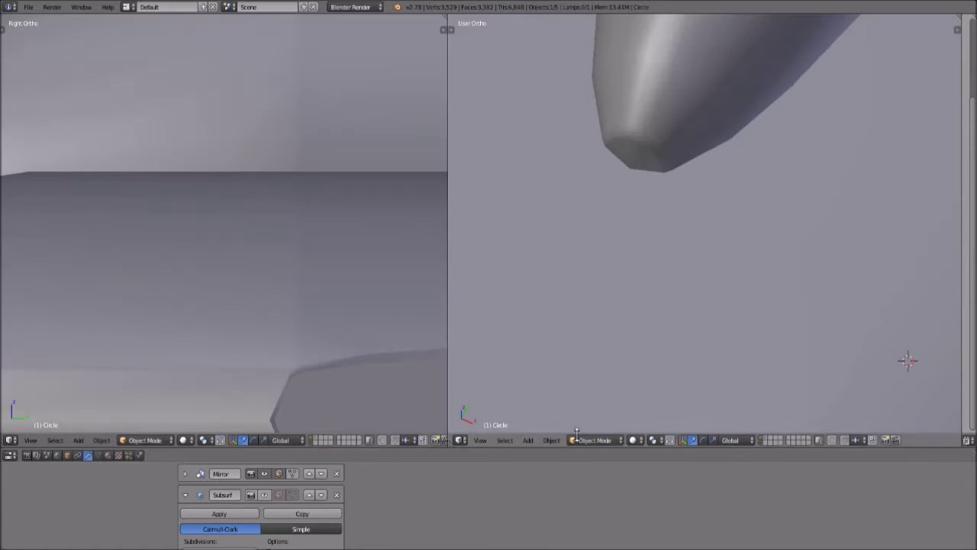
left_click(260, 494)
middle_click_drag(814, 189, 732, 190)
left_click(594, 439)
left_click(595, 416)
Undo the lengthwise loop cuts and the earlier cuts in the narrow strip beside the tip.
right_click(722, 235)
right_click(720, 236, "shift")
key("ctrl+z")
key("ctrl+z")
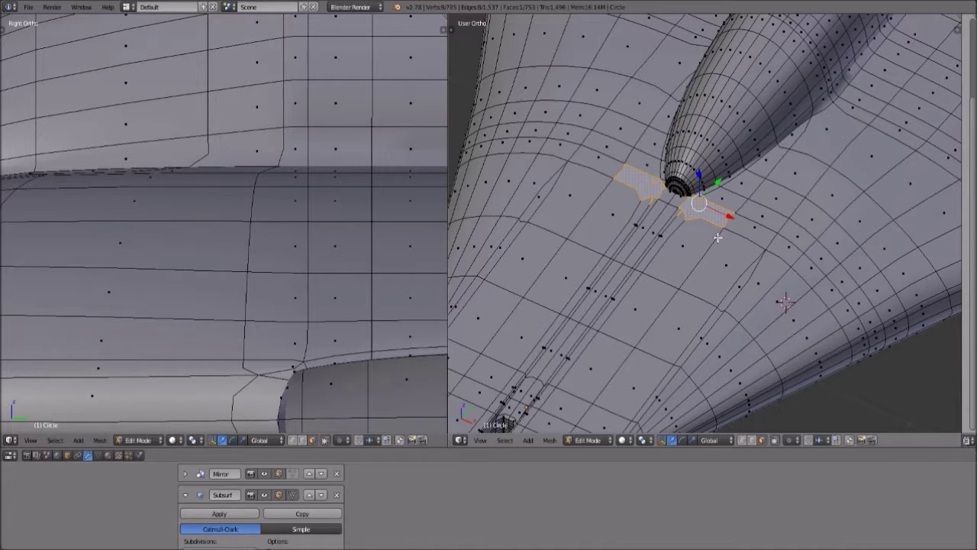
key("ctrl+z")
key("ctrl+z")
key("ctrl+z")
key("ctrl+z")
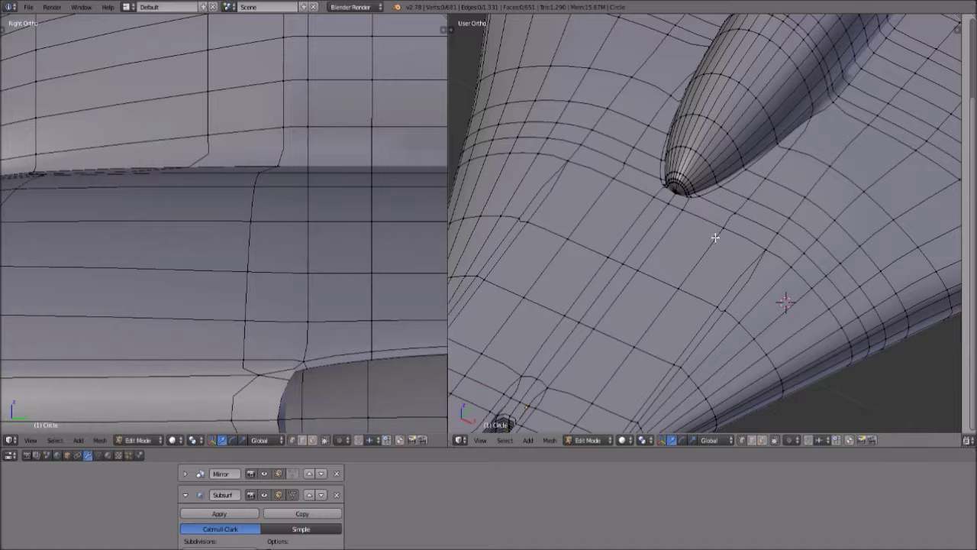
Turn off the Subsurf viewport display and add two loop cuts inside the narrow strip running outward beside the tip.
left_click(263, 495)
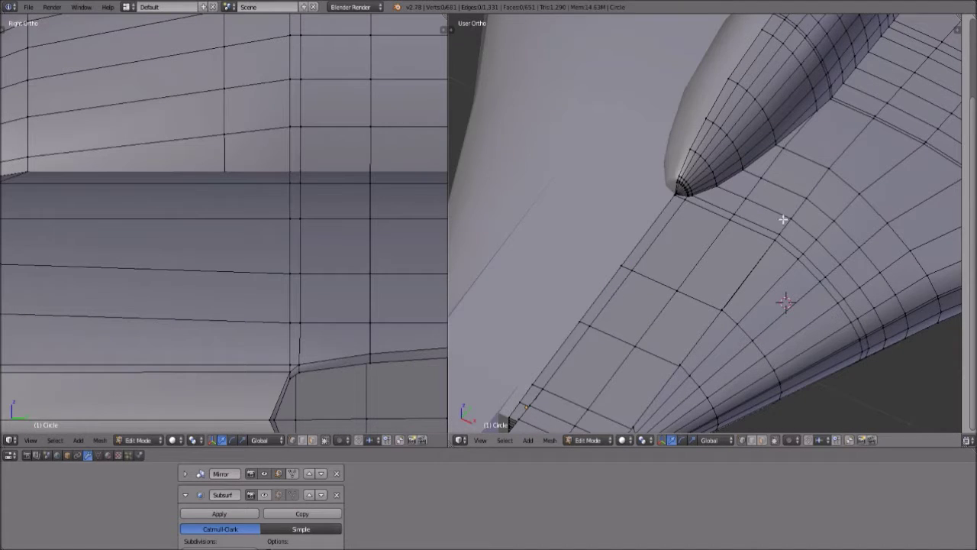
scroll(763, 256, "up", 4)
middle_click_drag(751, 259, 739, 238)
key("ctrl+r")
left_click(713, 318)
right_click(713, 317)
key("ctrl+r")
left_click(711, 315)
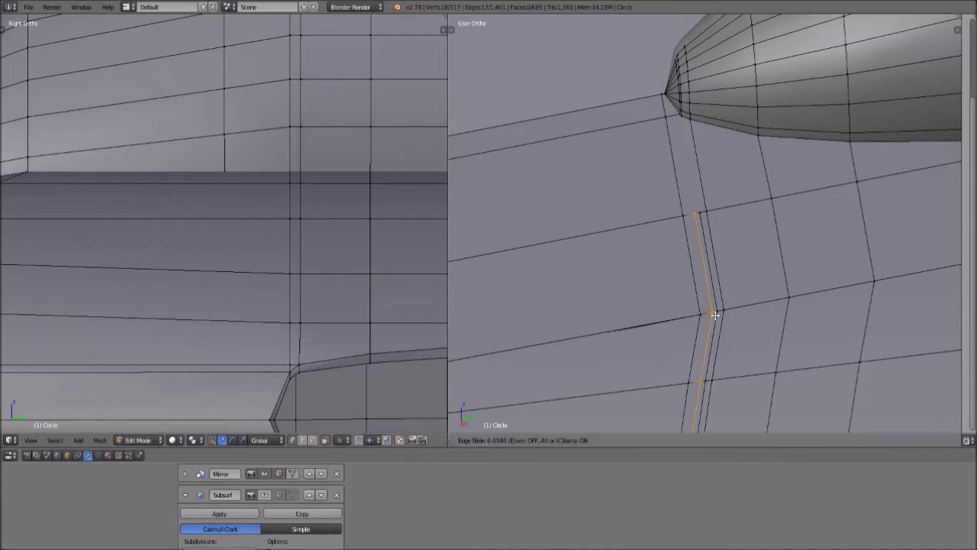
left_click(715, 314)
Examine the body from behind and the area around the tip, with face selection enabled.
scroll(754, 302, "down", 10)
middle_click_drag(862, 286, 669, 184)
scroll(846, 142, "down", 5)
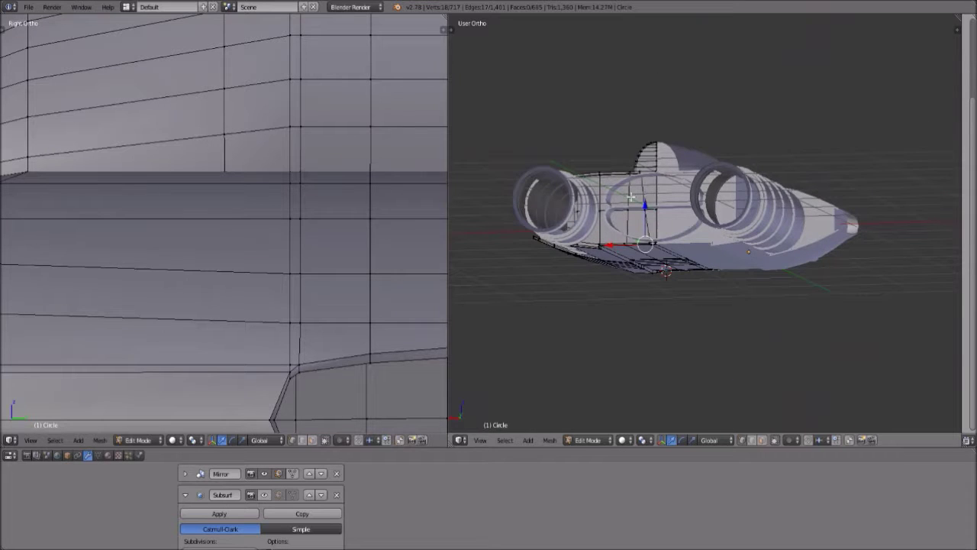
middle_click_drag(630, 216, 656, 268)
scroll(665, 277, "up", 5)
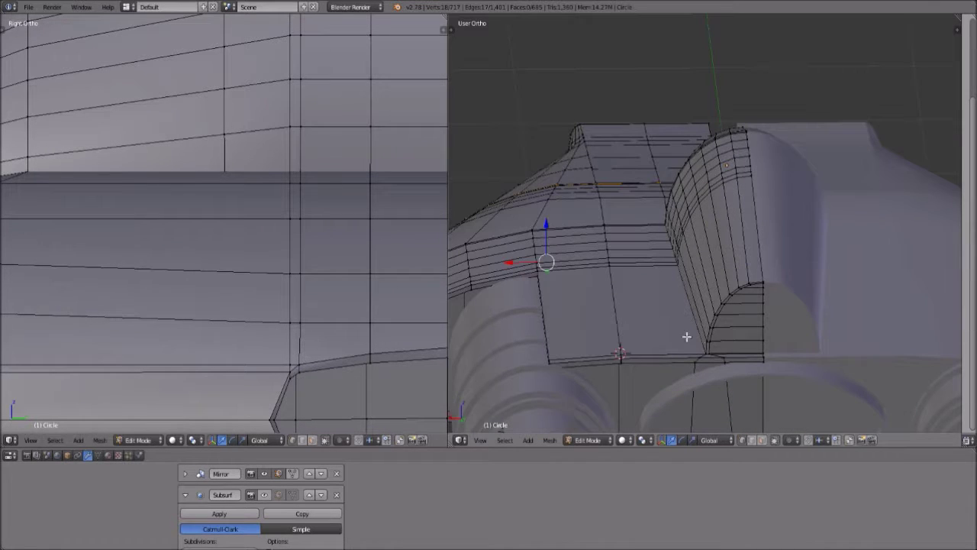
middle_click_drag(607, 323, 800, 338)
scroll(859, 234, "up", 4)
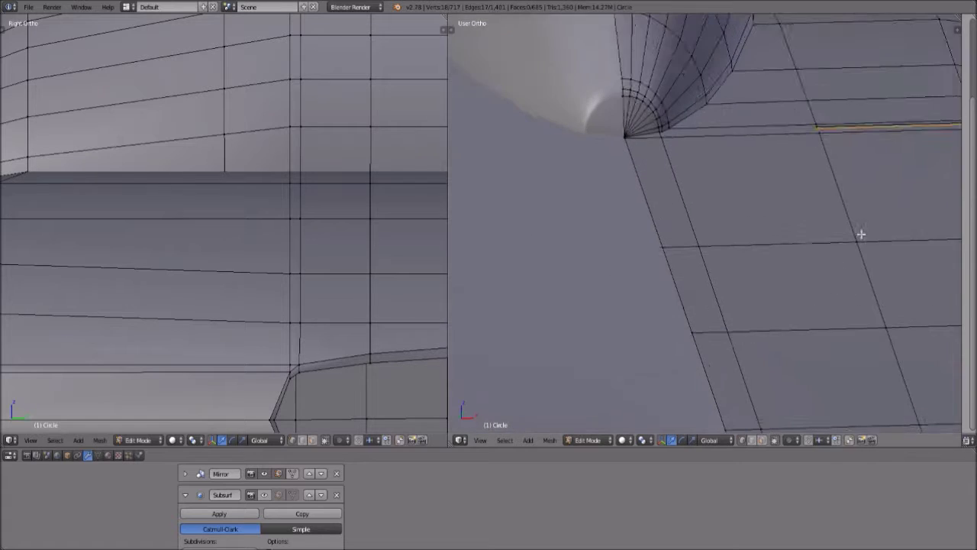
middle_click_drag(859, 233, 767, 258)
left_click(762, 440)
right_click(713, 222)
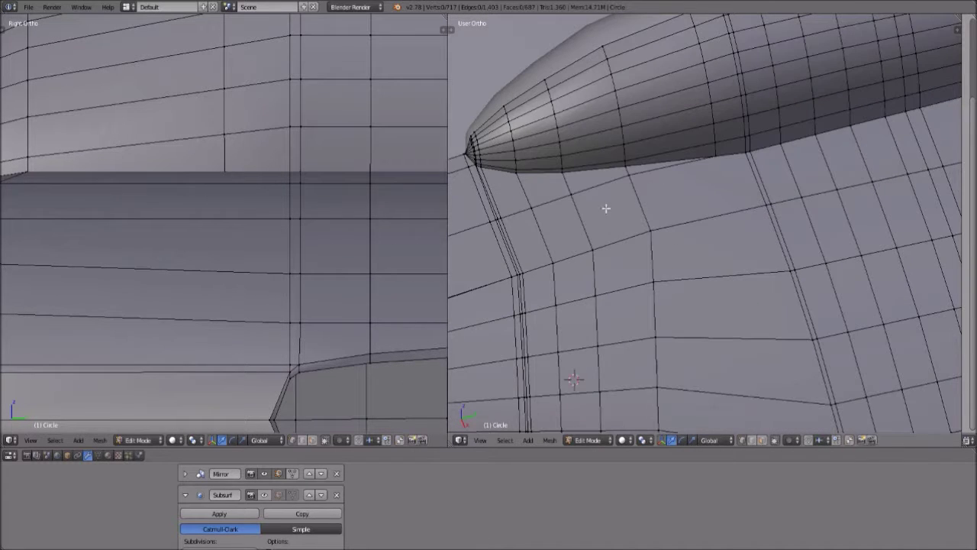
Examine the edge flow along the bulge's side and around its open rear end.
middle_click_drag(605, 207, 628, 228)
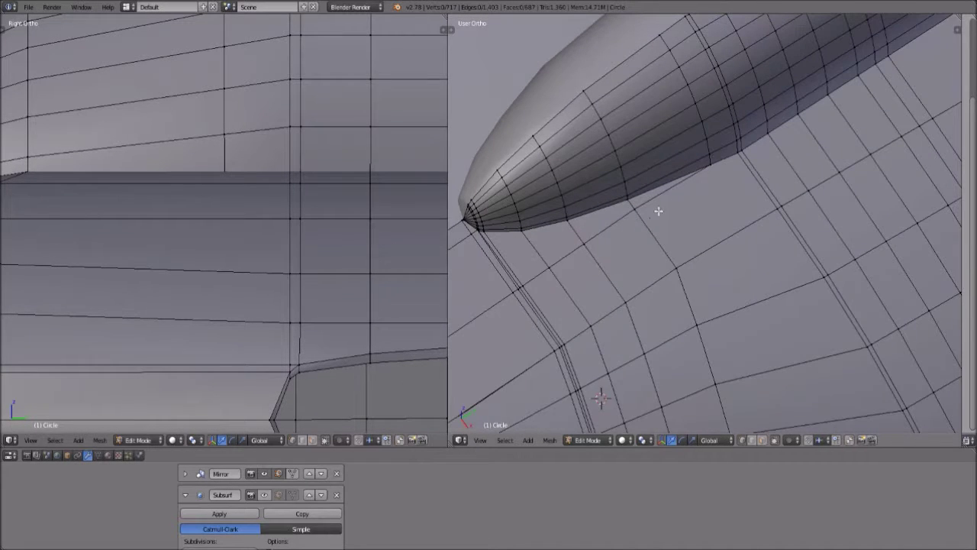
middle_click_drag(777, 184, 698, 221)
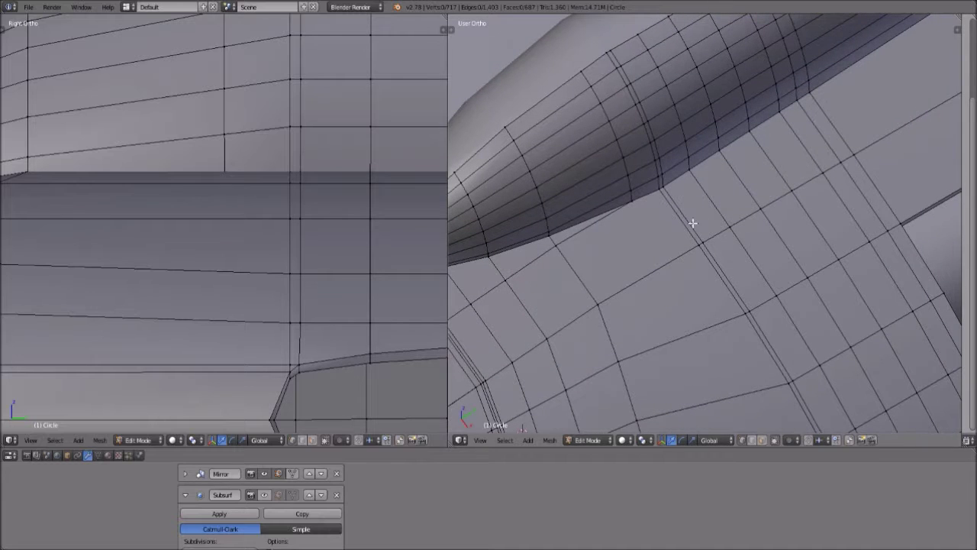
scroll(698, 220, "down", 7)
scroll(703, 224, "up", 6)
scroll(699, 228, "down", 1)
scroll(704, 219, "down", 2)
middle_click_drag(799, 168, 622, 310, "shift")
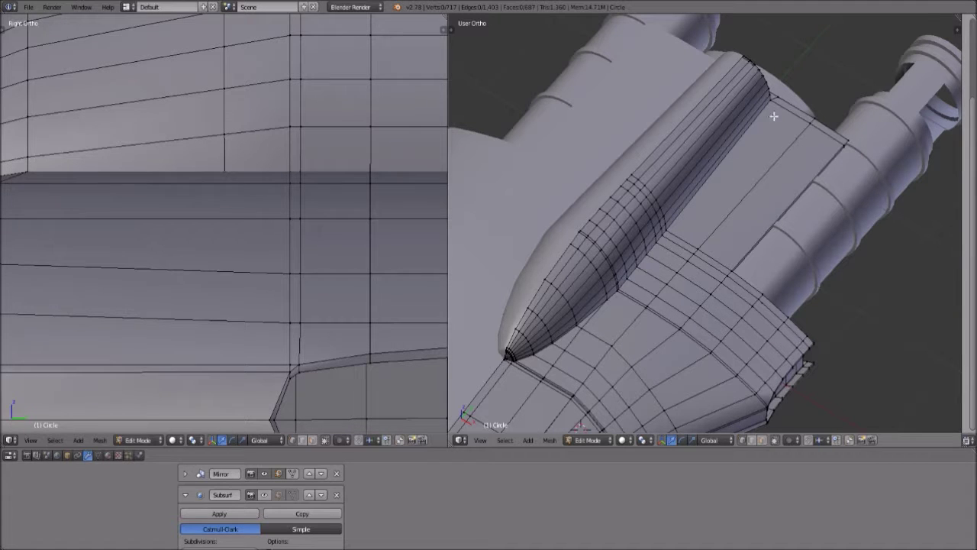
middle_click_drag(776, 102, 643, 168)
scroll(656, 206, "up", 5)
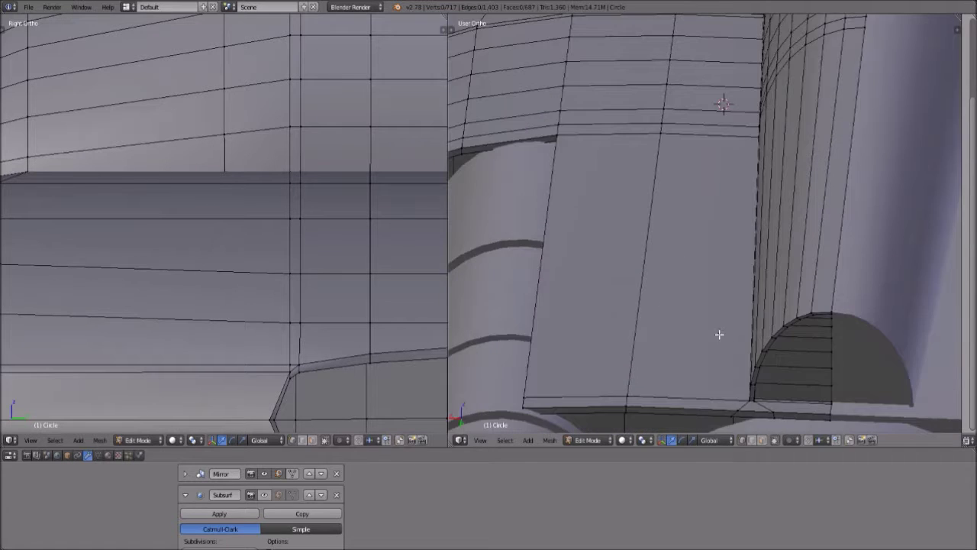
middle_click_drag(719, 334, 601, 217, "shift")
scroll(621, 285, "up", 5)
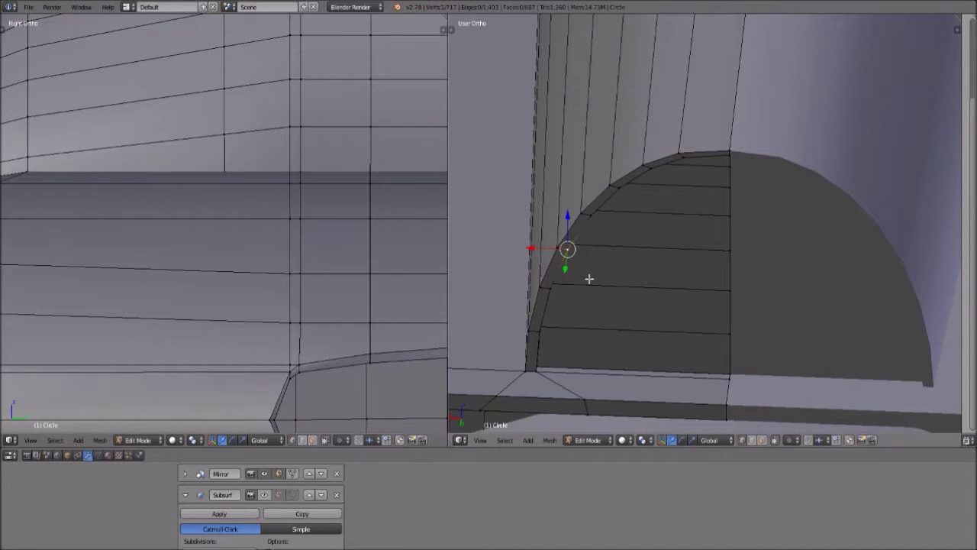
scroll(580, 275, "down", 8)
middle_click_drag(645, 285, 709, 242)
scroll(684, 279, "up", 5)
scroll(686, 279, "down", 7)
scroll(709, 242, "up", 4)
scroll(709, 245, "down", 4)
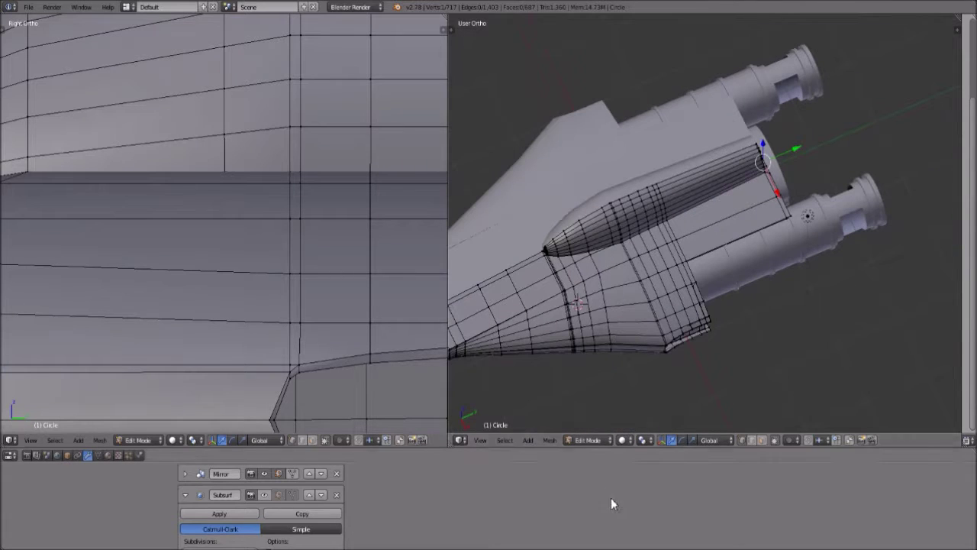
Turn on the Subsurf viewport display in Object Mode and inspect the smoothed seam between the bulge and the body.
left_click(590, 441)
left_click(593, 425)
scroll(679, 314, "down", 4)
middle_click_drag(678, 314, 550, 362)
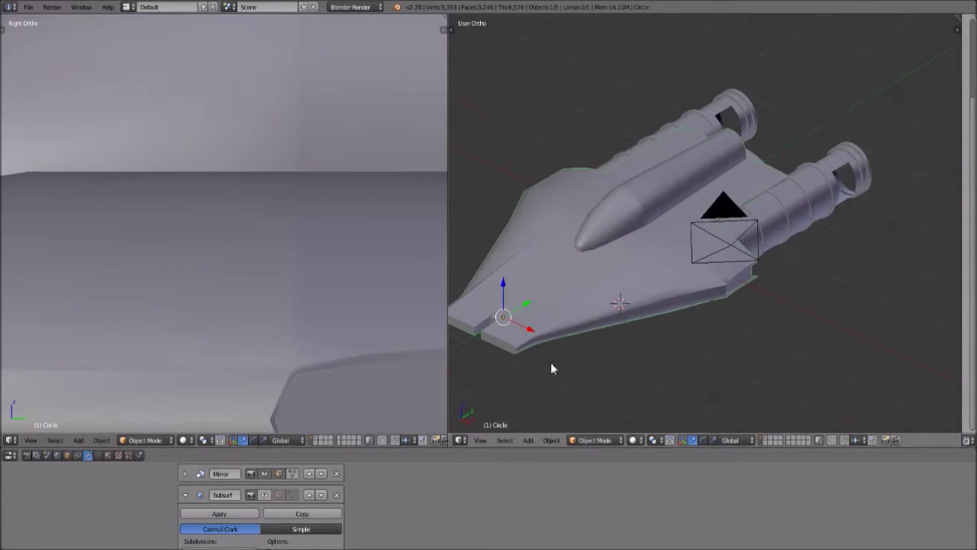
left_click(263, 495)
scroll(650, 306, "up", 7)
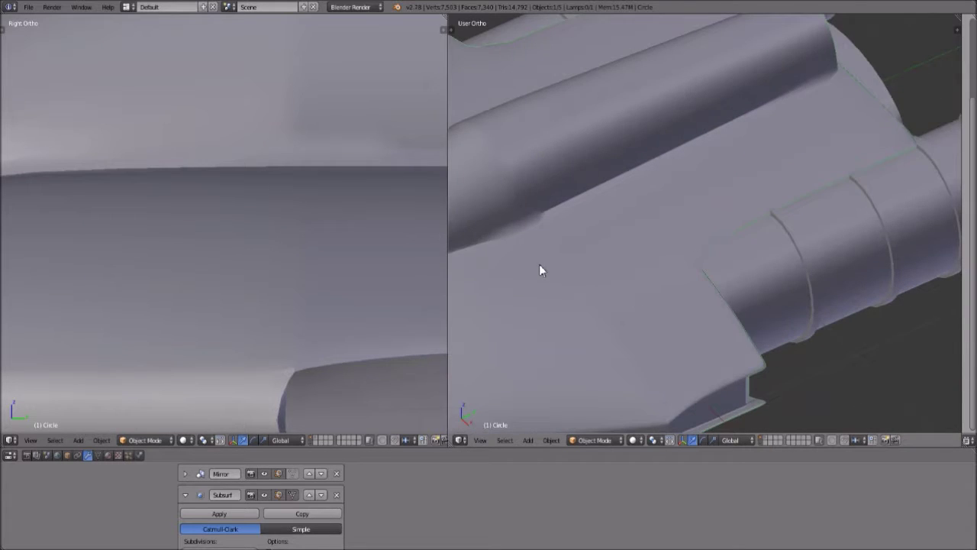
scroll(748, 262, "down", 3)
scroll(731, 277, "up", 2)
scroll(704, 253, "down", 2)
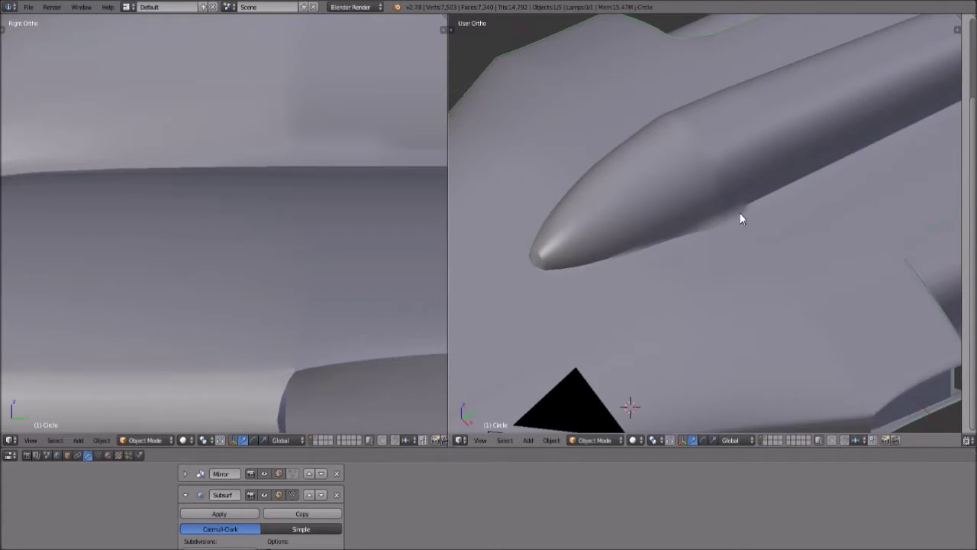
middle_click_drag(709, 229, 725, 272)
middle_click_drag(792, 363, 761, 336)
scroll(755, 348, "up", 4)
Try a lengthwise loop cut on the body in Edit Mode, slid close to the bulge's base.
left_click(595, 440)
left_click(599, 410)
key("ctrl+r")
left_click(531, 177)
left_click(589, 175)
Switch to Object Mode and inspect the smoothed seam along the bulge's base up close.
scroll(519, 222, "down", 2)
middle_click_drag(520, 222, 664, 413)
left_click(600, 442)
left_click(587, 439)
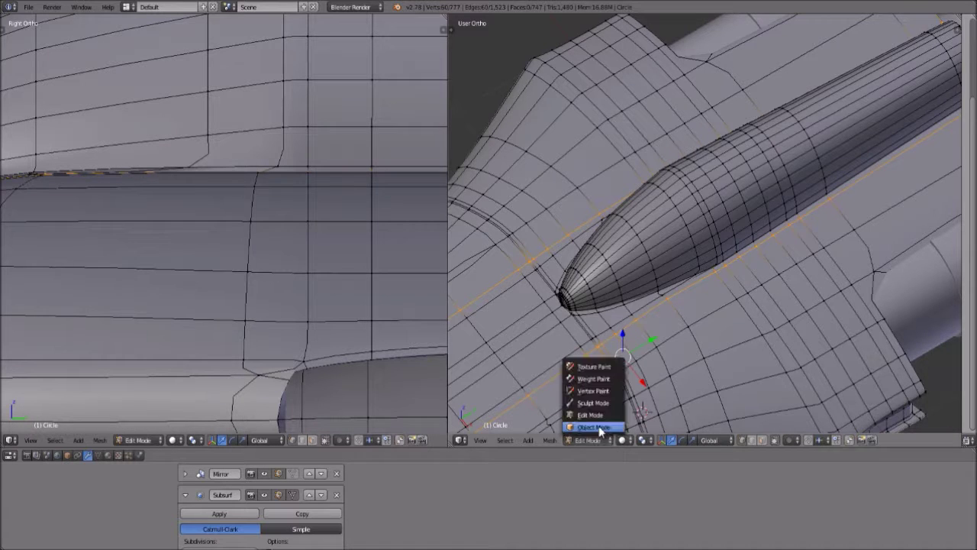
left_click(607, 425)
scroll(716, 310, "up", 5)
scroll(702, 298, "up", 2)
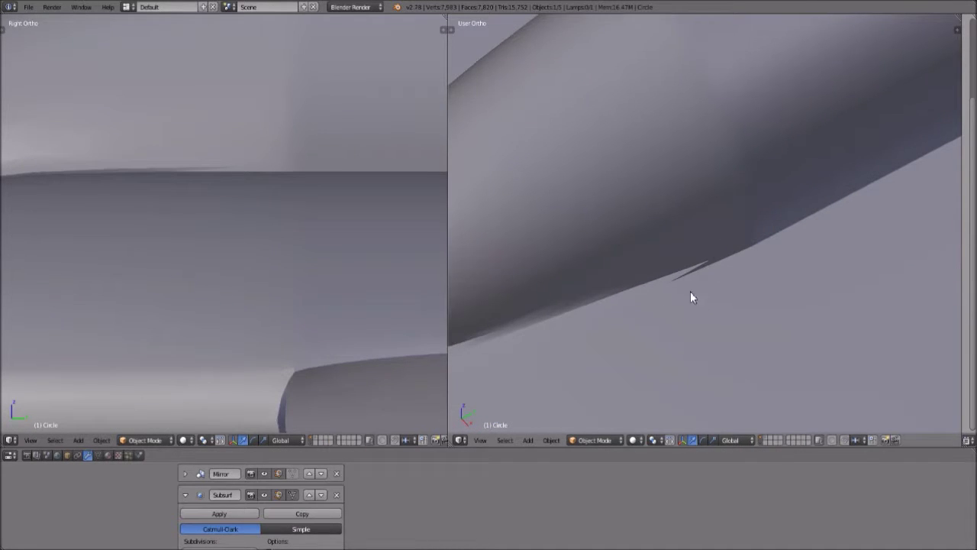
scroll(677, 288, "down", 4)
Try another loop cut in Edit Mode, between the bulge's pointed front section and the previous cut.
left_click(588, 439)
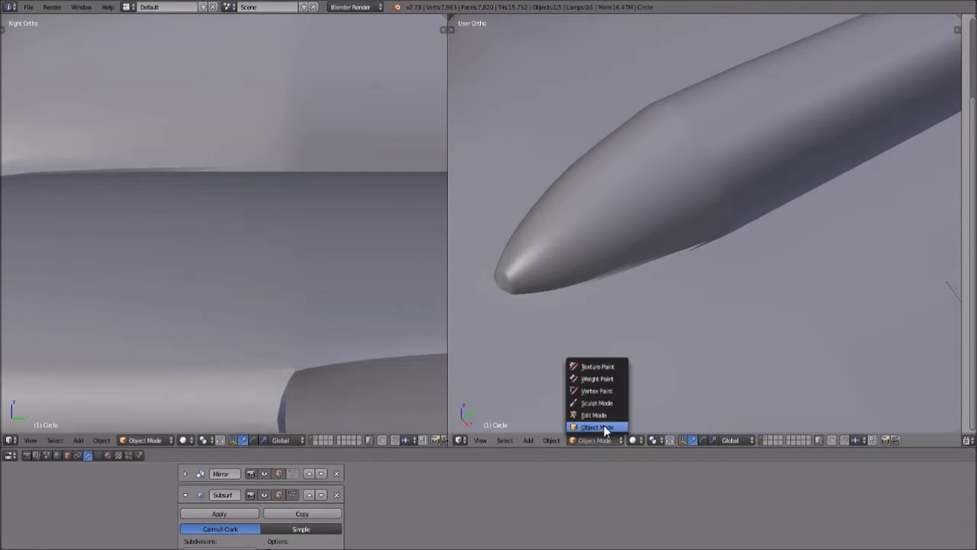
left_click(607, 410)
key("ctrl+r")
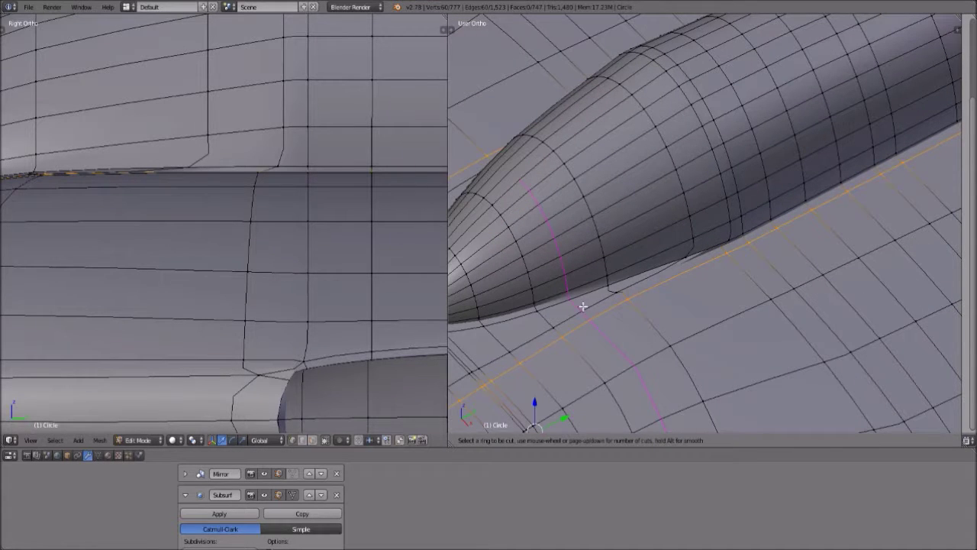
left_click(541, 323)
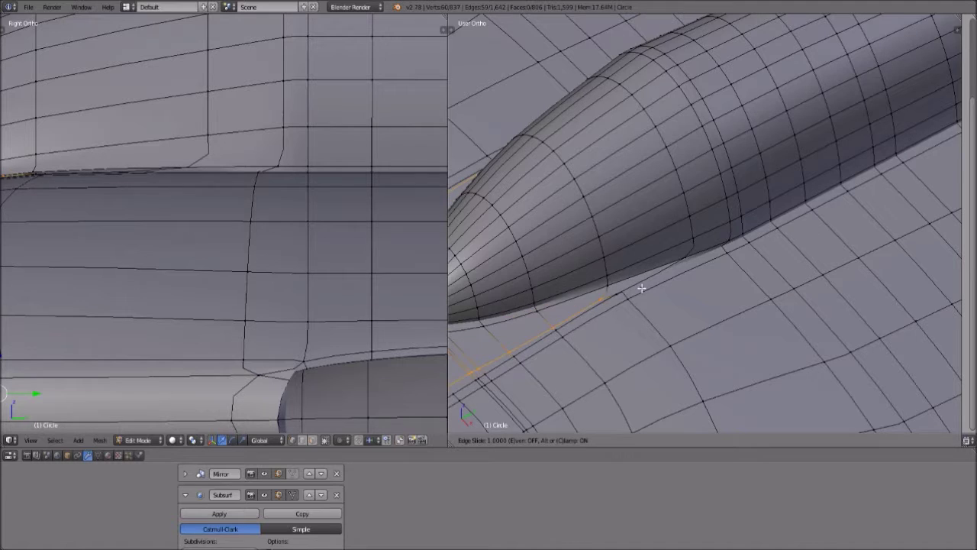
left_click(544, 285)
scroll(739, 278, "up", 3)
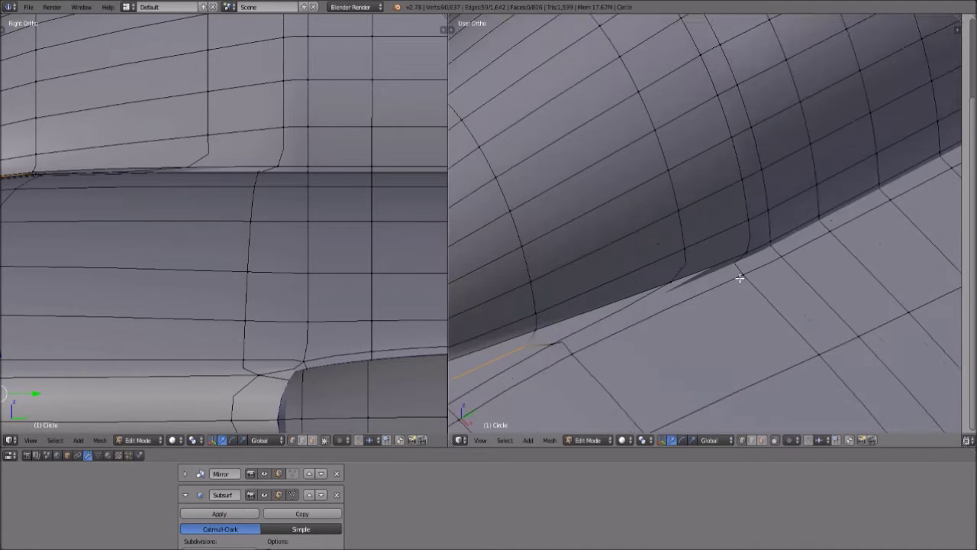
Undo both loop cuts made along the bulge's base.
key("ctrl+z")
key("x")
left_click(675, 420)
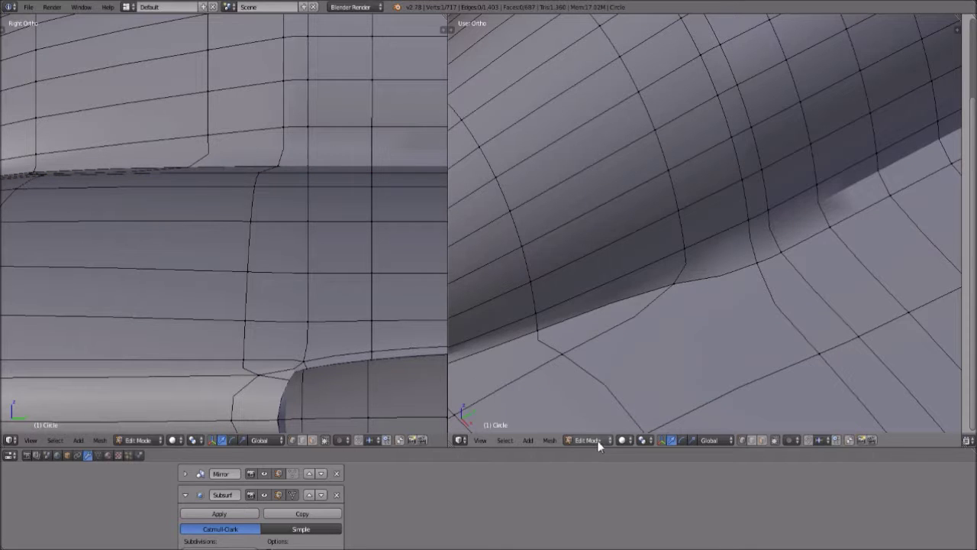
scroll(679, 303, "down", 2)
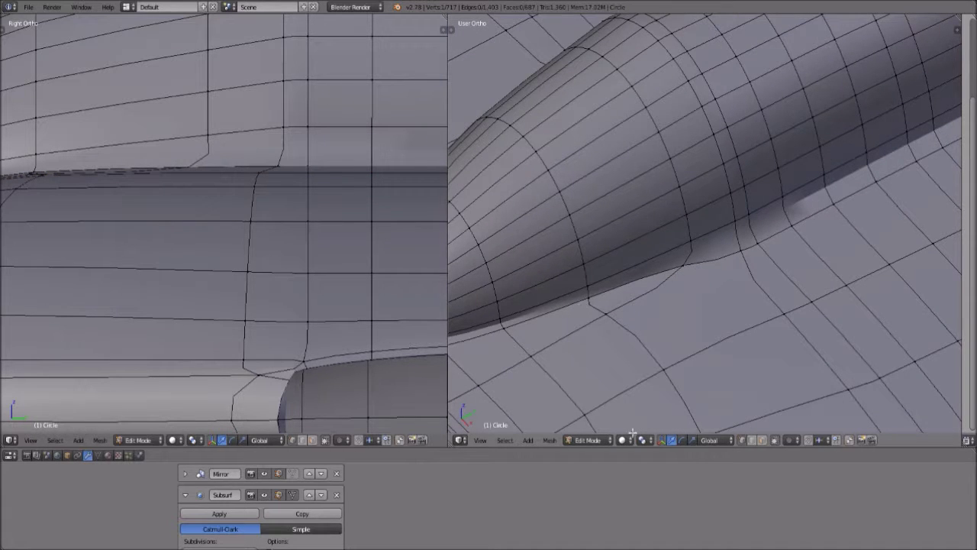
Turn off the Subsurf viewport display and examine the edges at the bulge's open rear end in Edit Mode.
left_click(594, 439)
left_click(600, 416)
left_click(253, 494)
middle_click_drag(828, 290, 610, 196)
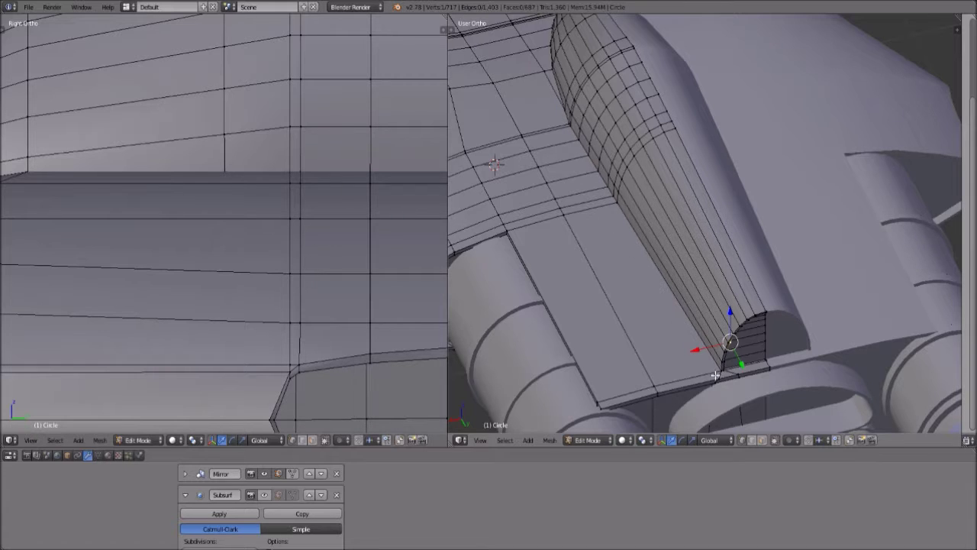
scroll(715, 375, "up", 4)
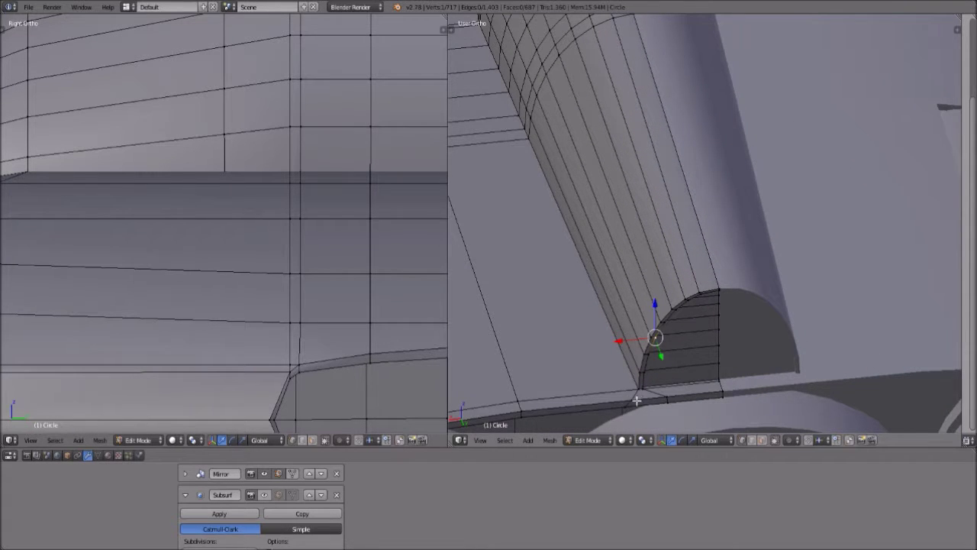
scroll(609, 349, "down", 3)
scroll(624, 356, "up", 2)
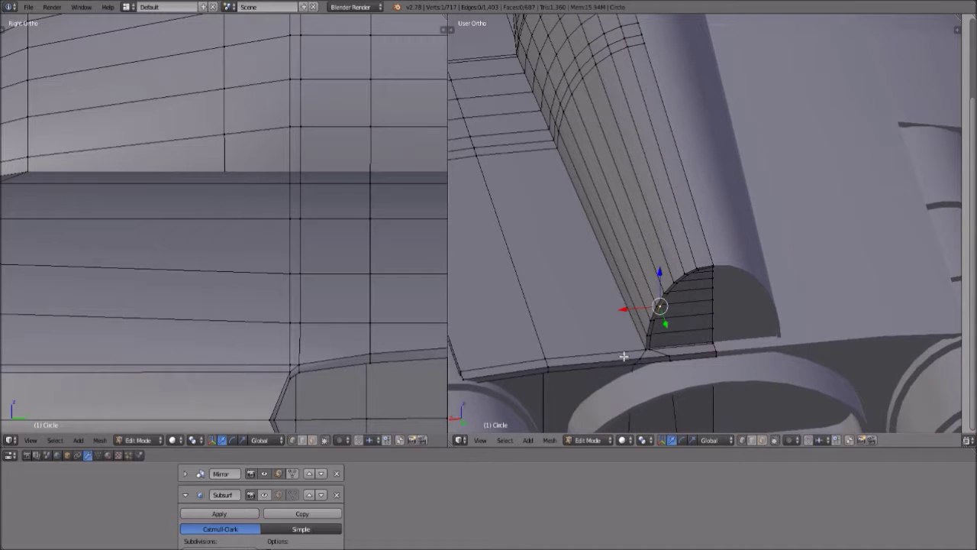
Delete the long narrow face on the body's rear edge beside the bulge's lower corner.
scroll(653, 382, "up", 1)
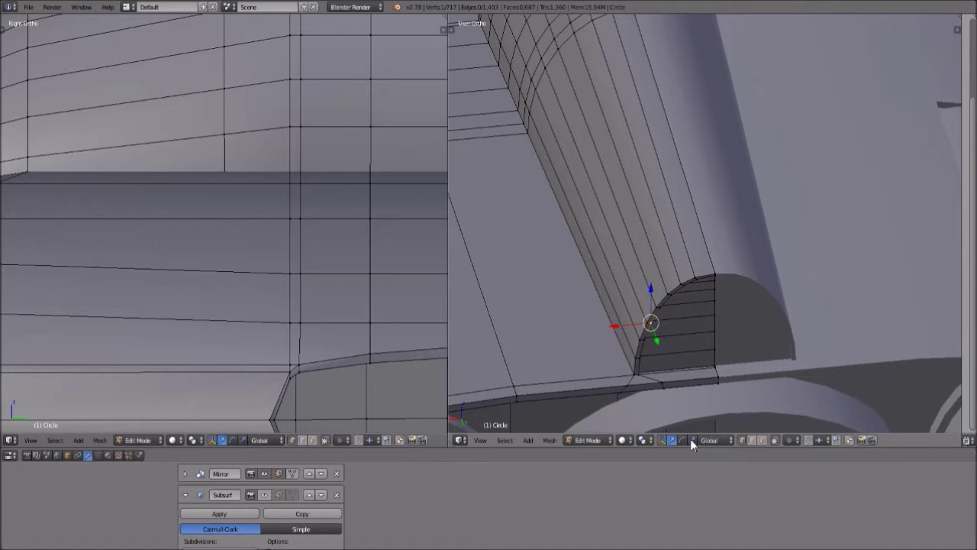
left_click(762, 440)
right_click(622, 386, "alt")
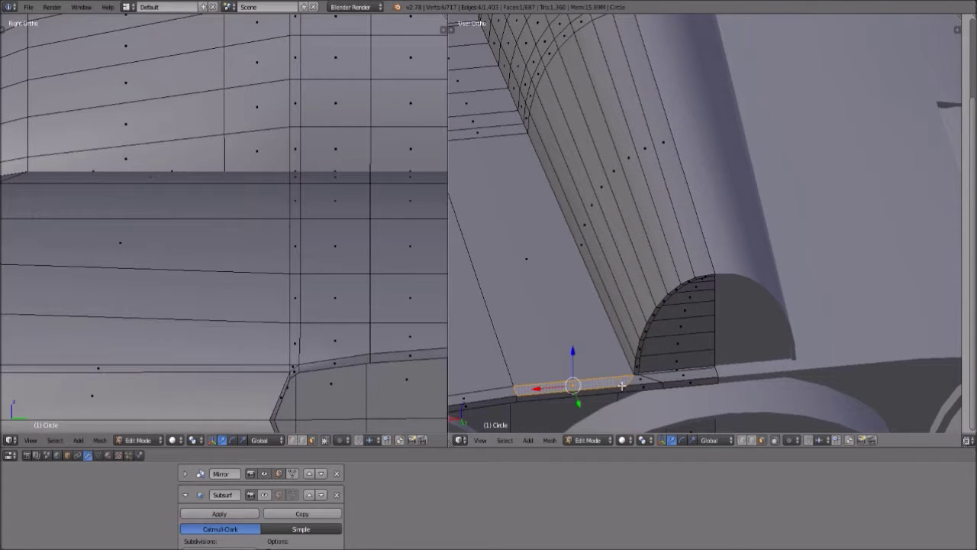
key("x")
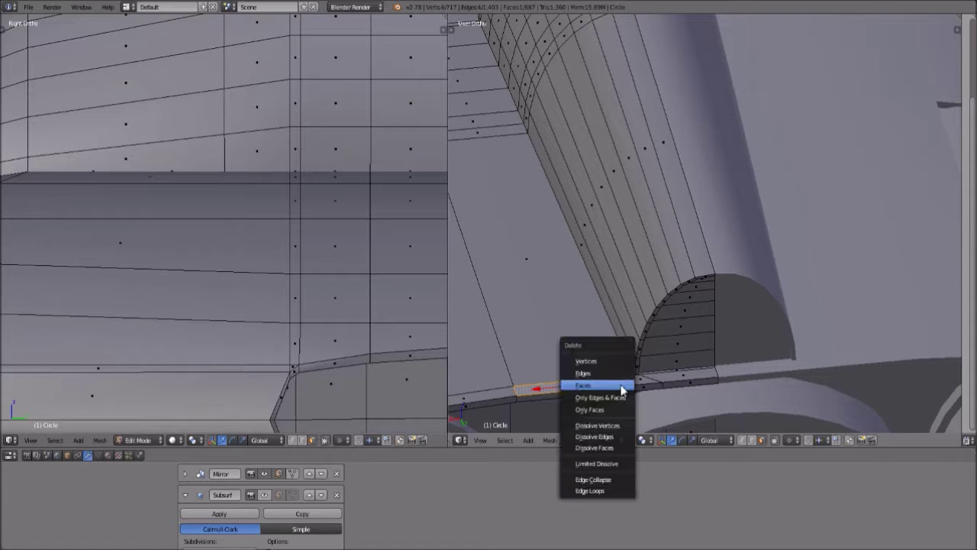
left_click(622, 387)
Add a loop cut on the body along the bulge's base and slide it close to the seam.
middle_click_drag(623, 385, 669, 398)
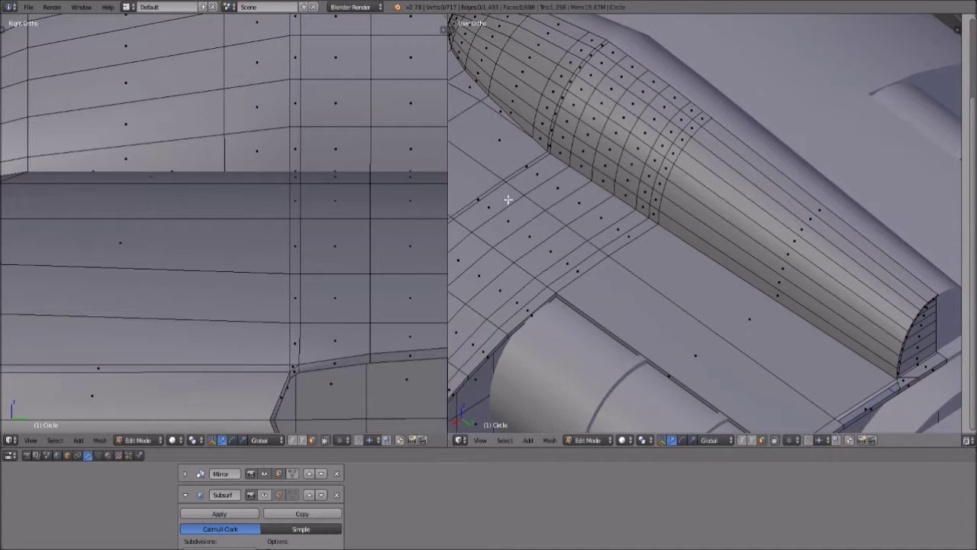
key("ctrl+r")
left_click(650, 235)
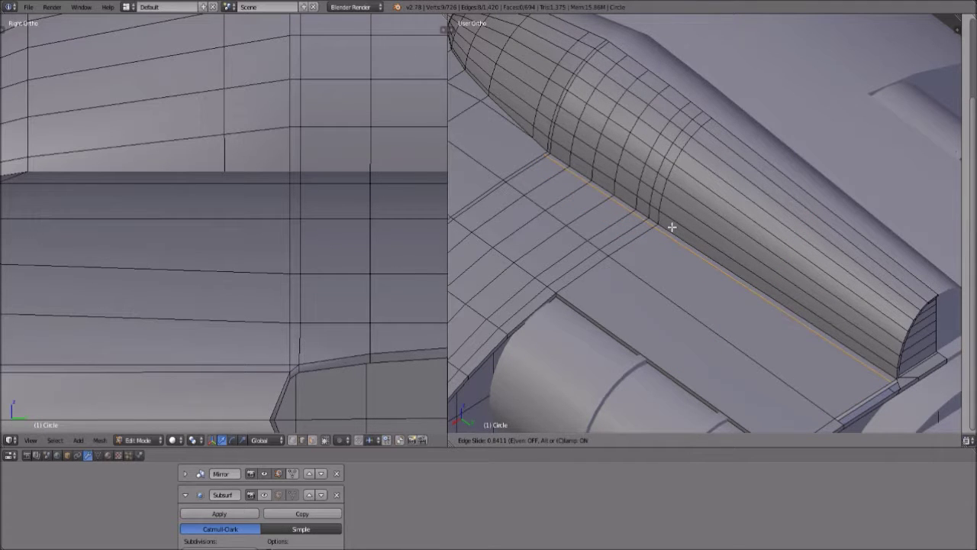
left_click(672, 227)
Fill the gap along the body's rear edge with a four-sided face ending at the new cut.
middle_click_drag(672, 226, 591, 242)
scroll(590, 242, "up", 6)
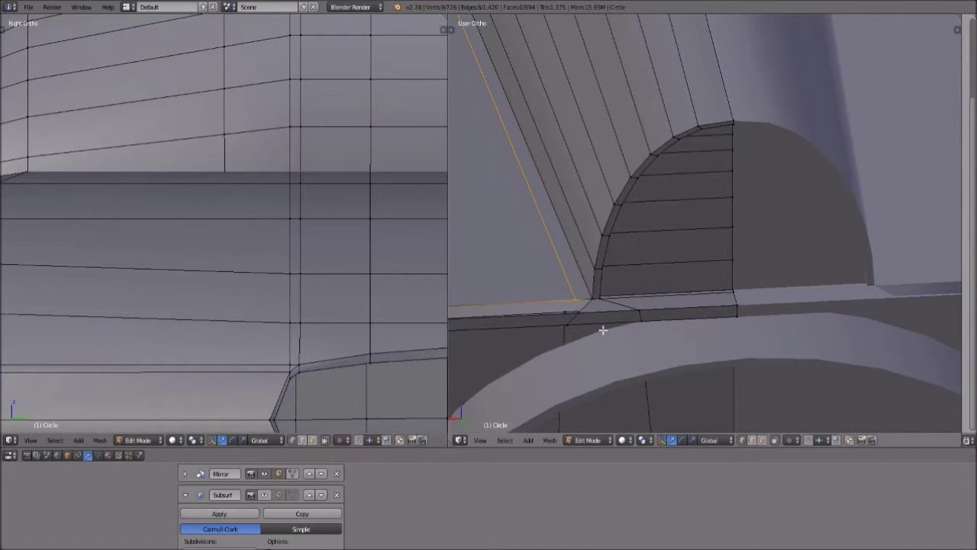
scroll(602, 329, "up", 3)
scroll(593, 342, "up", 1)
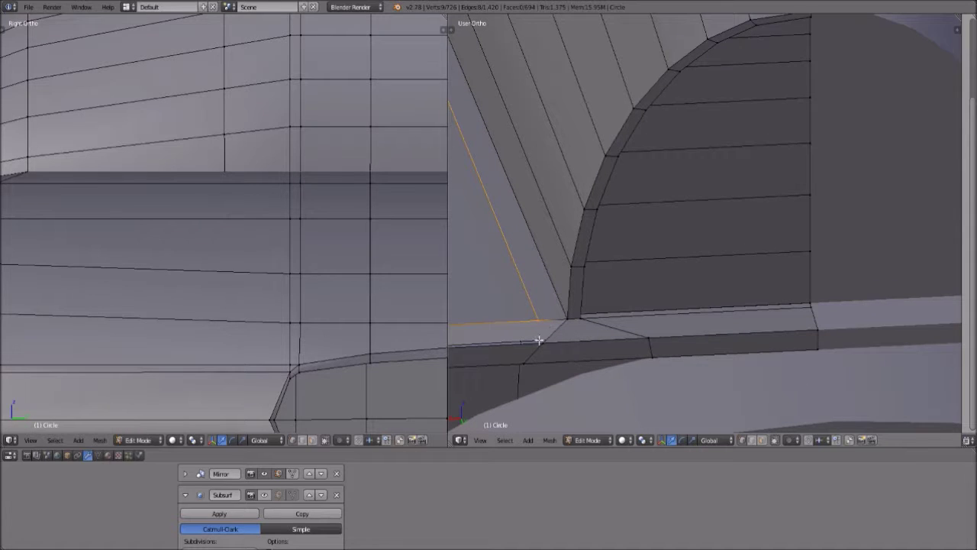
right_click(545, 341)
right_click(542, 317, "shift")
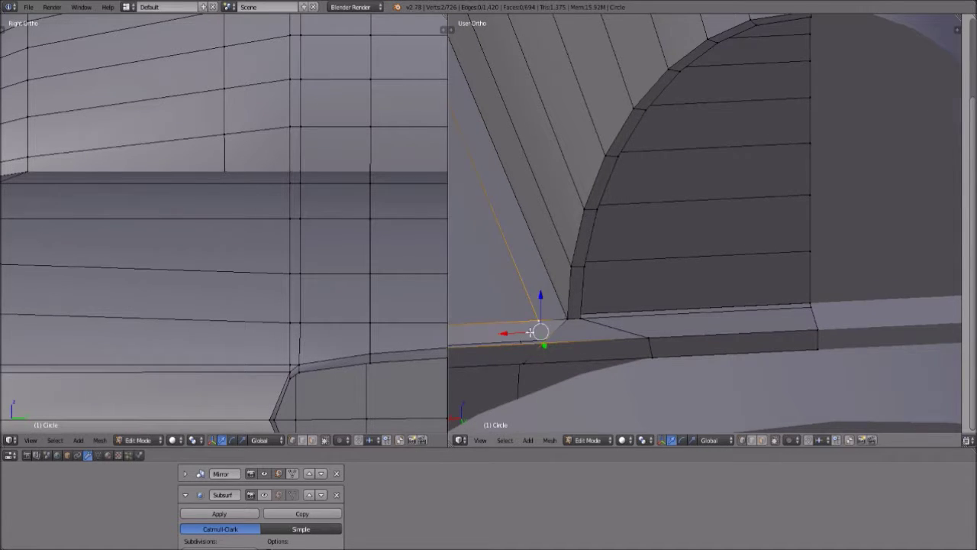
scroll(555, 323, "down", 4)
right_click(468, 273, "shift")
right_click(467, 287, "shift")
key("f")
key("a")
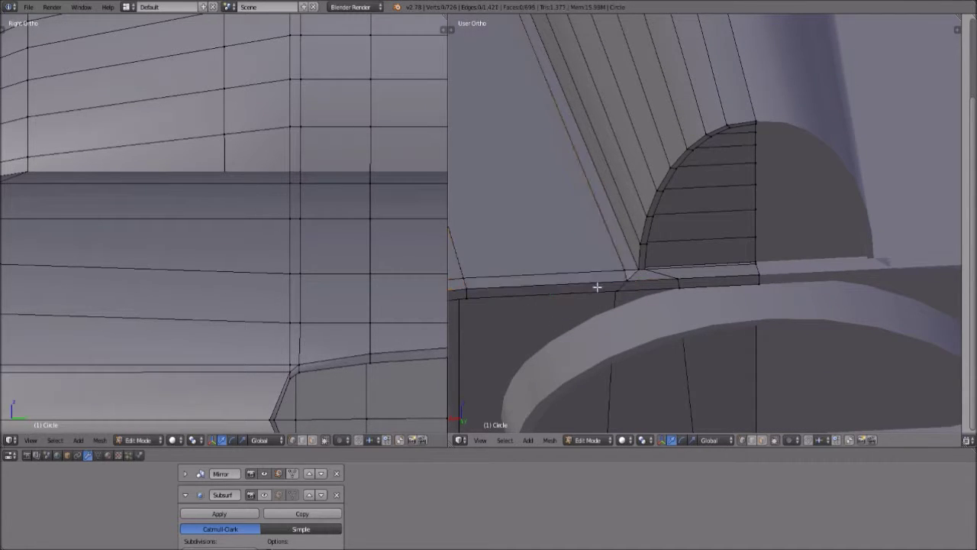
Fill the remaining triangular gap at the bulge's lower rear corner with a face.
scroll(613, 294, "up", 2)
right_click(592, 290)
key("ctrl+KP_Add")
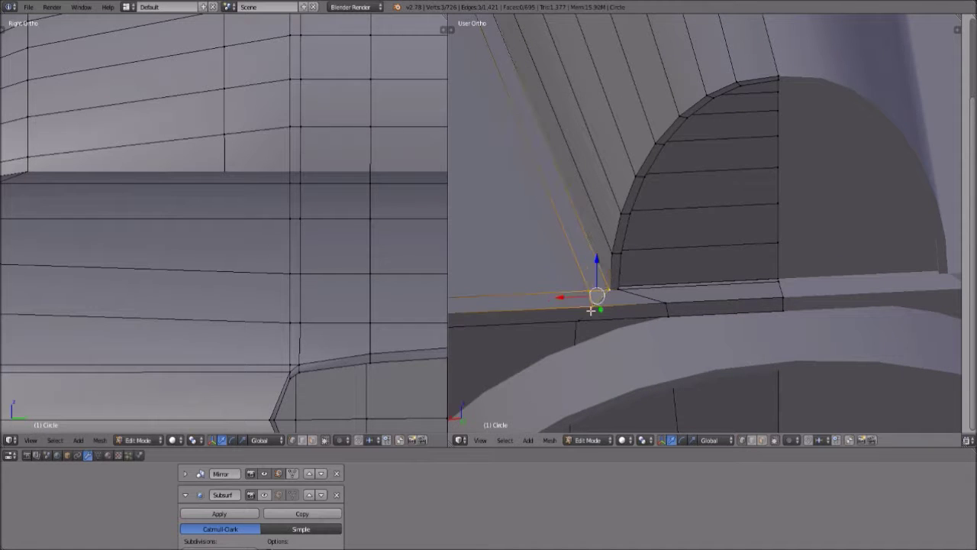
key("a")
Delete the edge joining the new cut to the bulge's base vertex in the tapering front section.
scroll(589, 312, "down", 4)
middle_click_drag(589, 259, 737, 296)
scroll(726, 308, "up", 5)
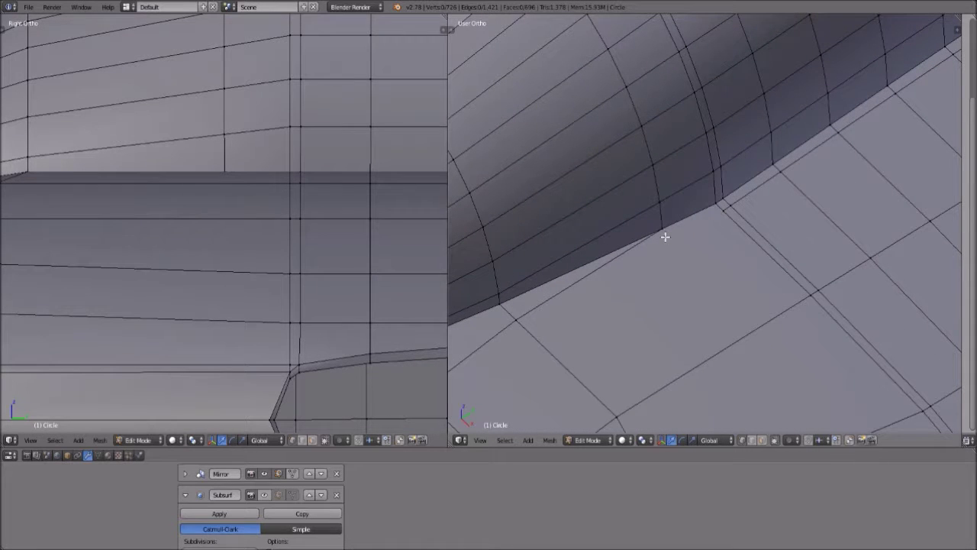
right_click(522, 327)
right_click(662, 236, "shift")
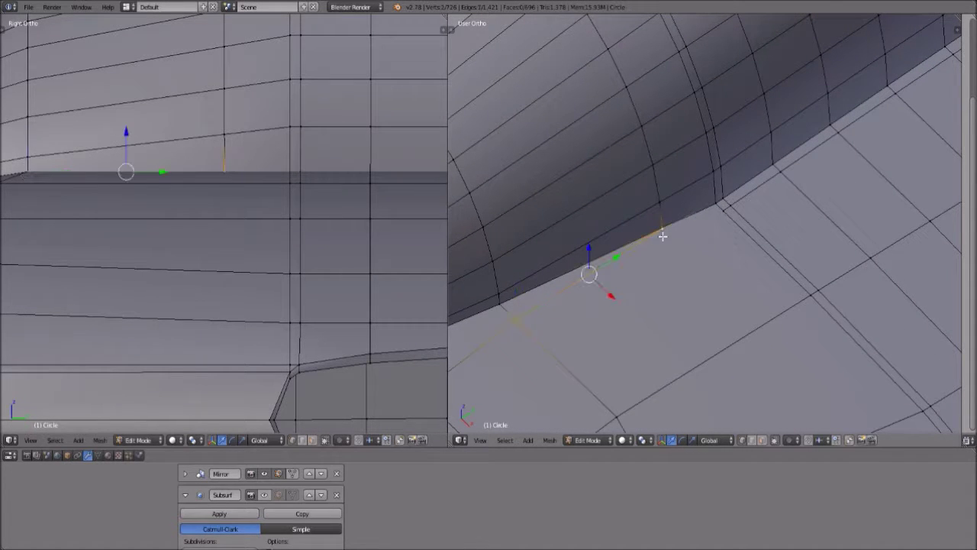
key("ctrl+f")
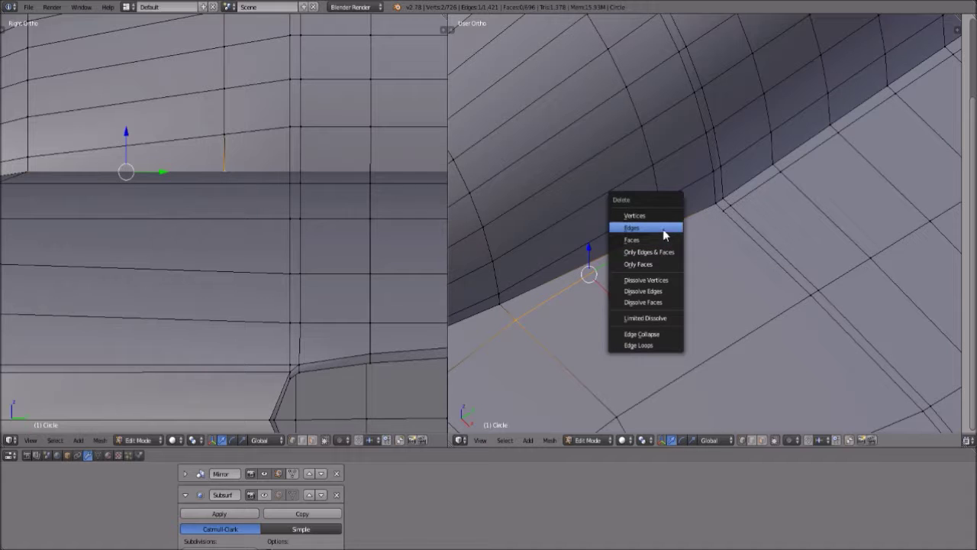
left_click(666, 228)
Extrude the bulge's base vertex beside the hole about 0.025 outward along X, working in top view.
right_click(670, 232)
scroll(225, 261, "down", 3)
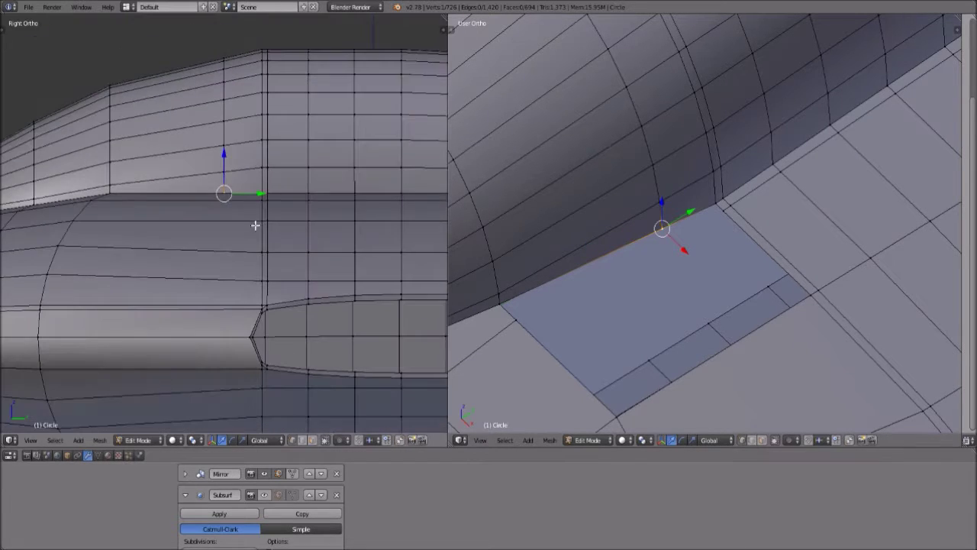
left_click(30, 440)
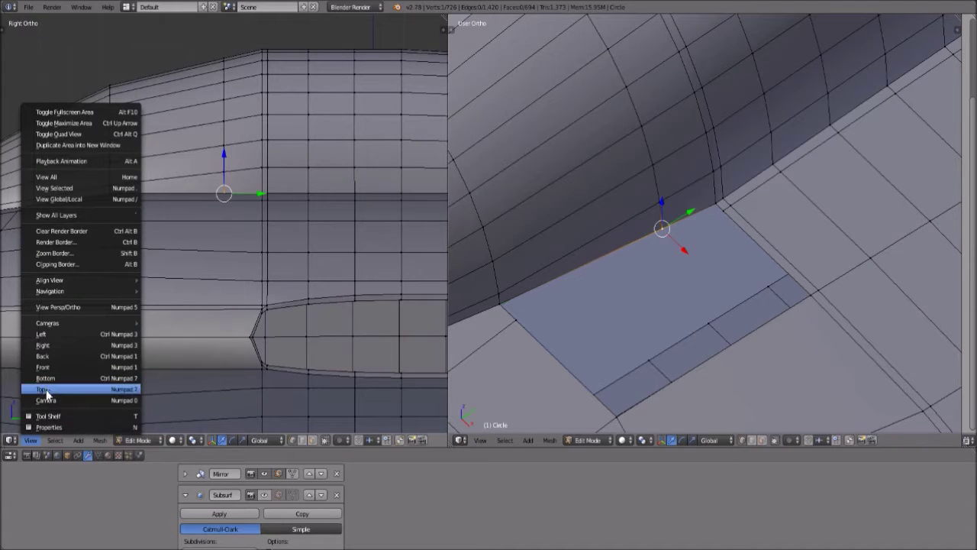
left_click(44, 397)
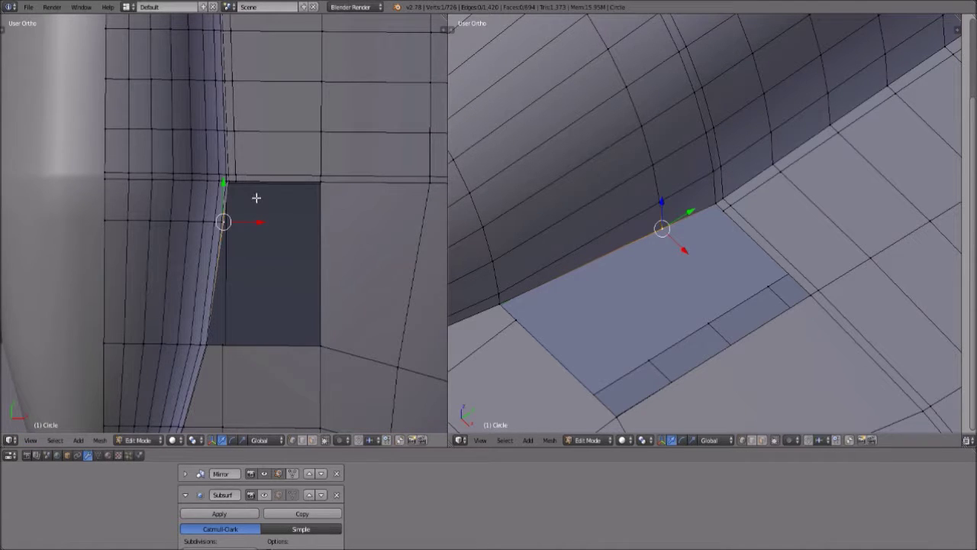
middle_click_drag(647, 226, 677, 238, "alt")
scroll(205, 220, "up", 2)
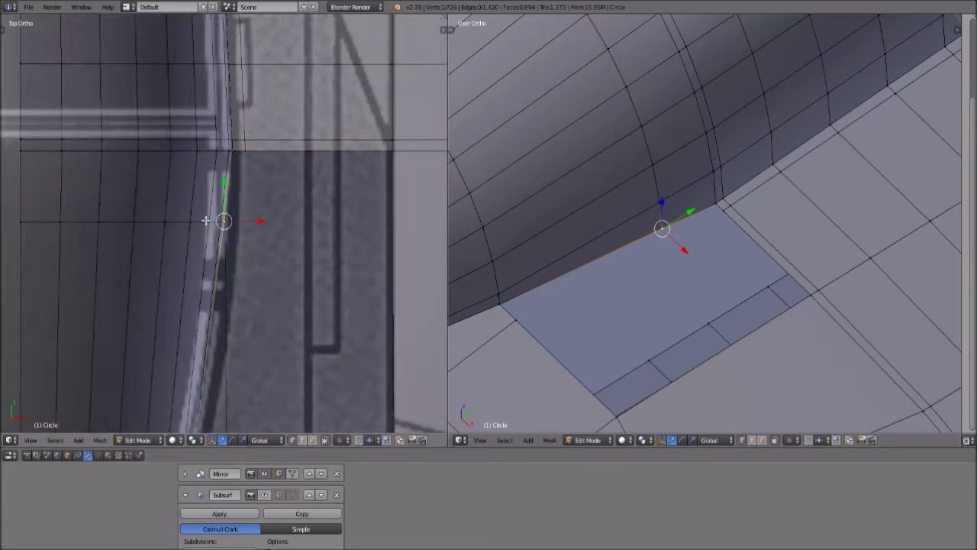
key("e")
key("x")
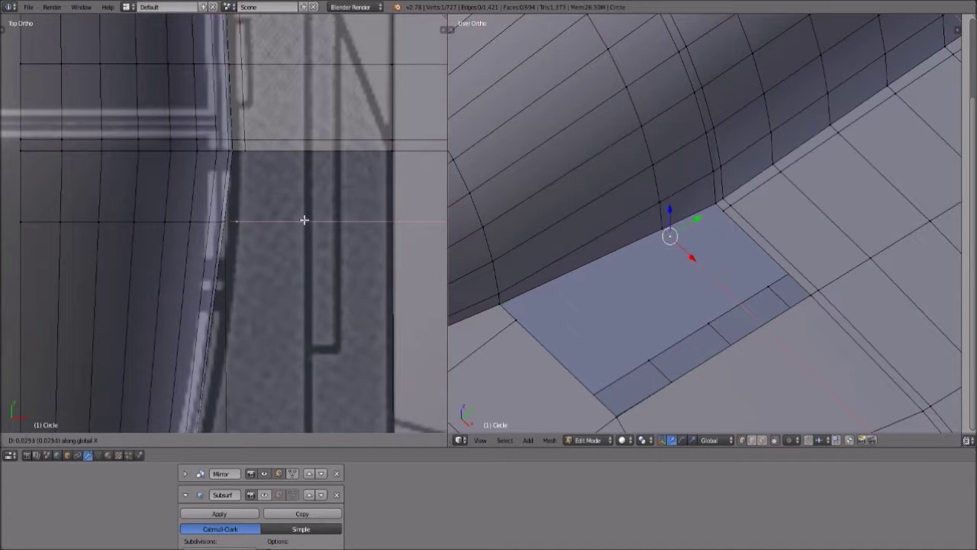
left_click(304, 220)
Fill a narrow face along the bulge's base from the extruded vertex back to the double edge loops.
right_click(725, 212)
right_click(715, 204, "shift")
right_click(664, 231, "shift")
right_click(671, 242, "shift")
key("f")
key("a")
Fill a second narrow face along the bulge's base from the extruded vertex forward to the hole's front corner.
right_click(664, 227)
right_click(677, 239, "shift")
right_click(514, 316, "shift")
right_click(501, 311, "shift")
key("f")
key("a")
Add a loop cut across the body in line with the extruded vertex and fill the rear part of the hole.
scroll(657, 306, "down", 4)
middle_click_drag(692, 261, 635, 270)
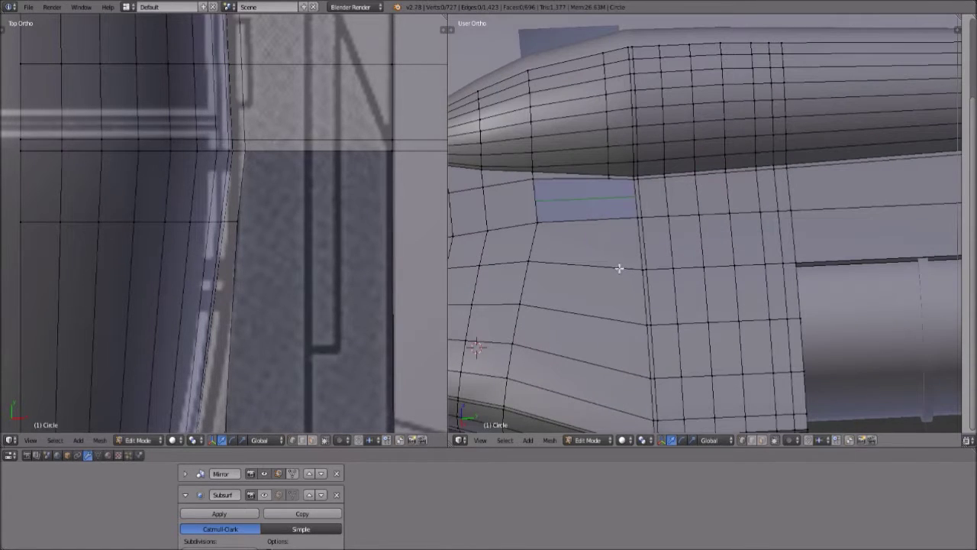
key("ctrl+r")
left_click(623, 267)
left_click(642, 263)
right_click(608, 191)
right_click(612, 215, "shift")
right_click(630, 213, "shift")
right_click(631, 189, "shift")
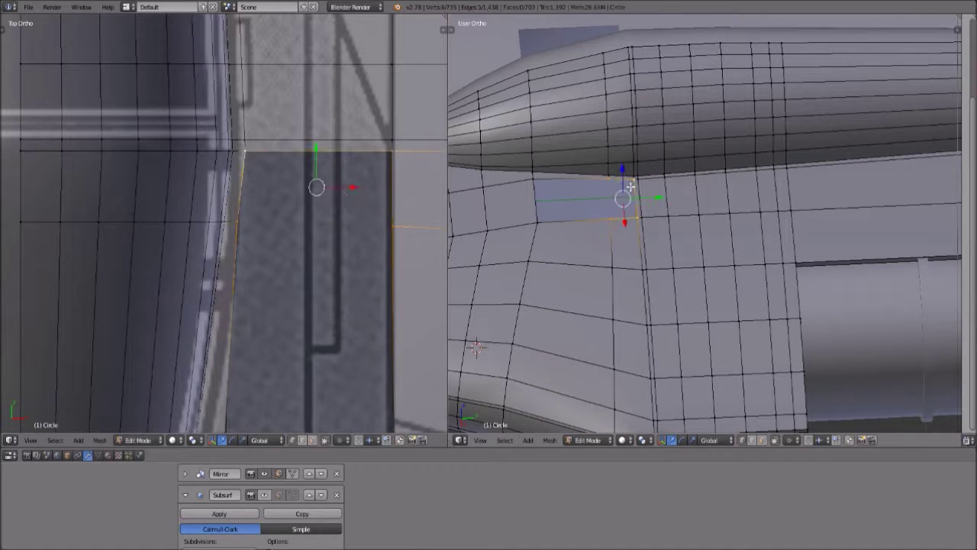
key("f")
key("a")
Fill the front part of the hole beside the bulge with a four-sided face.
right_click(614, 186)
right_click(611, 218, "shift")
right_click(539, 217, "shift")
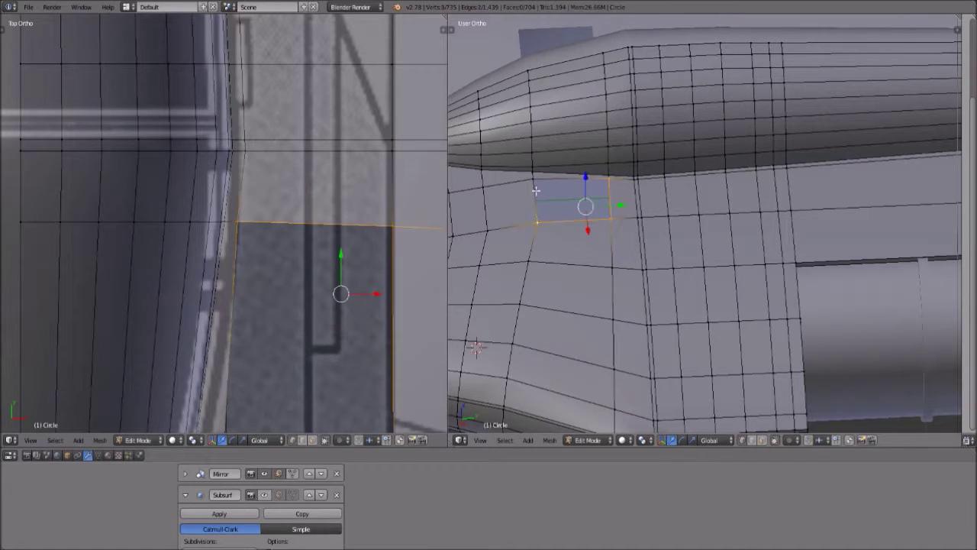
right_click(535, 188, "shift")
key("f")
key("a")
scroll(554, 227, "down", 5)
middle_click_drag(565, 240, 624, 327)
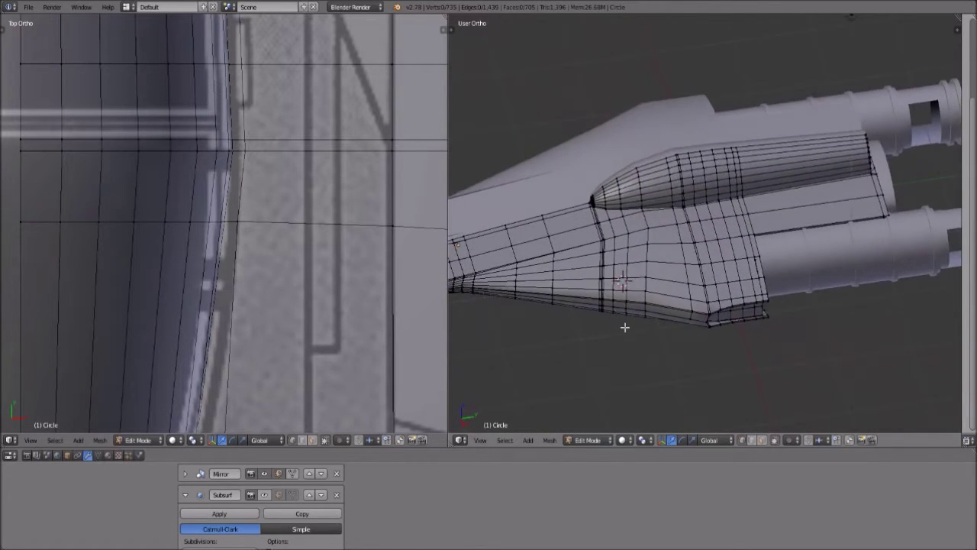
scroll(635, 332, "up", 3)
key("ctrl+r")
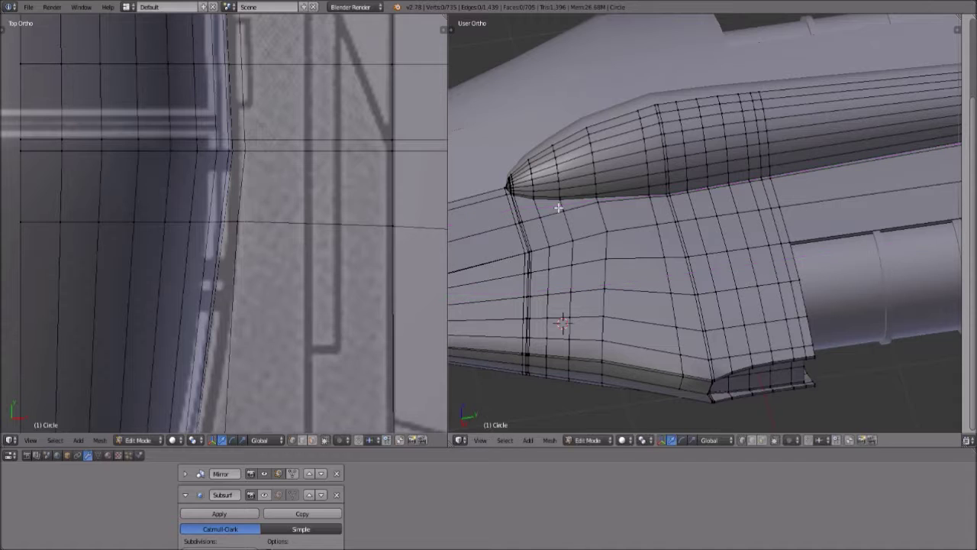
key("Escape")
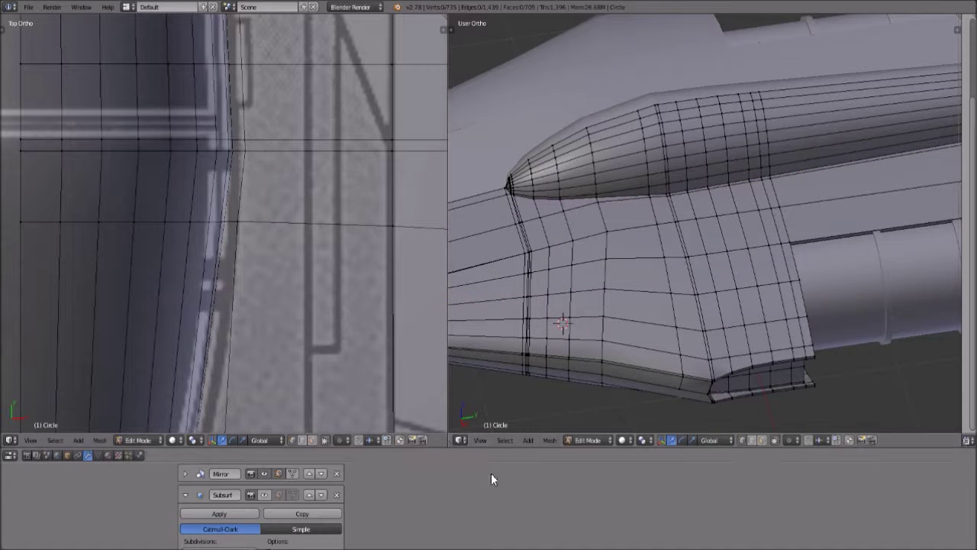
Turn on the Subsurf modifier's Edit Mode display and inspect the smoothed bulge and its side seam in Object Mode.
left_click(277, 495)
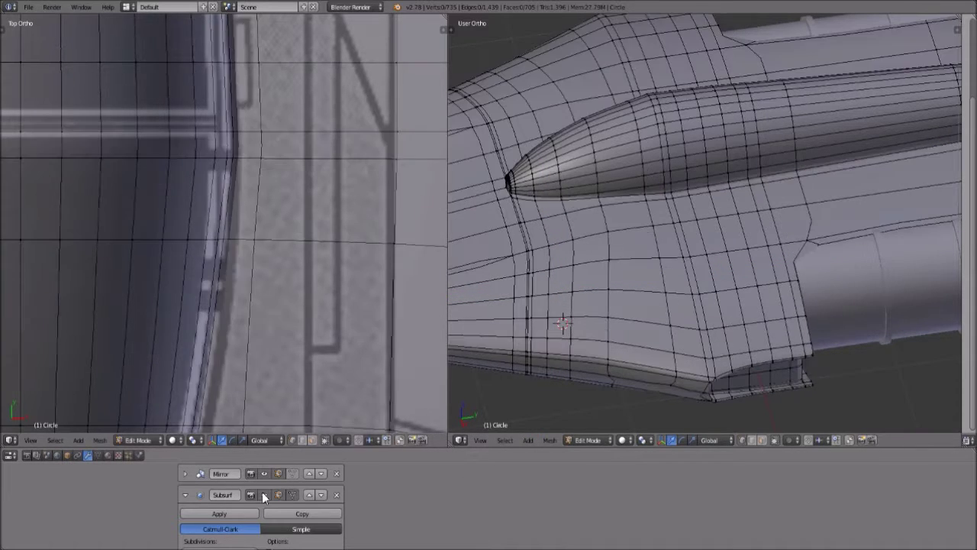
left_click(597, 432)
left_click(596, 422)
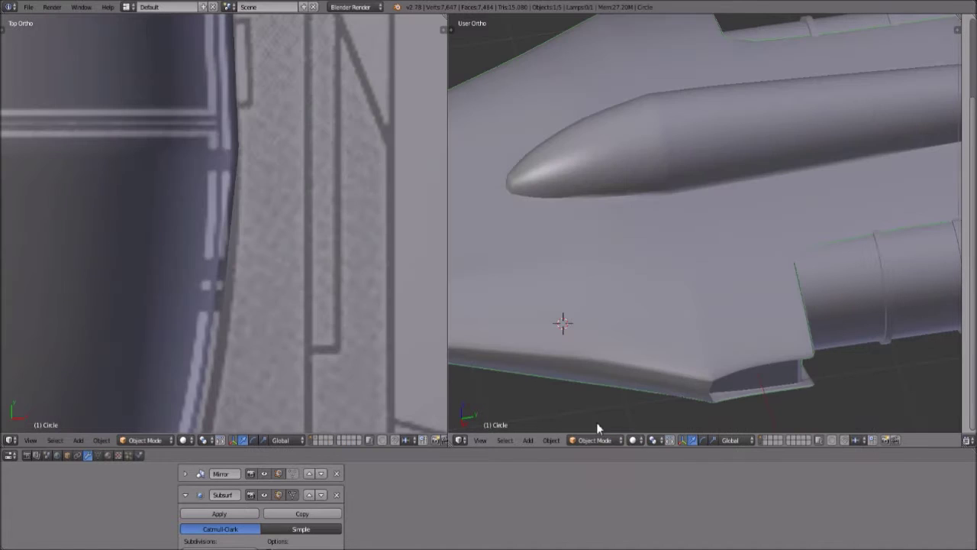
middle_click_drag(630, 340, 736, 270)
scroll(689, 321, "down", 2)
scroll(736, 270, "up", 3)
scroll(788, 296, "up", 1)
middle_click_drag(871, 153, 739, 321, "shift")
scroll(692, 330, "up", 3)
scroll(624, 308, "down", 2)
Return to Edit Mode and enable the Subsurf modifier's Edit Mode and on-cage displays.
left_click(603, 441)
left_click(597, 412)
middle_click_drag(584, 320, 626, 336)
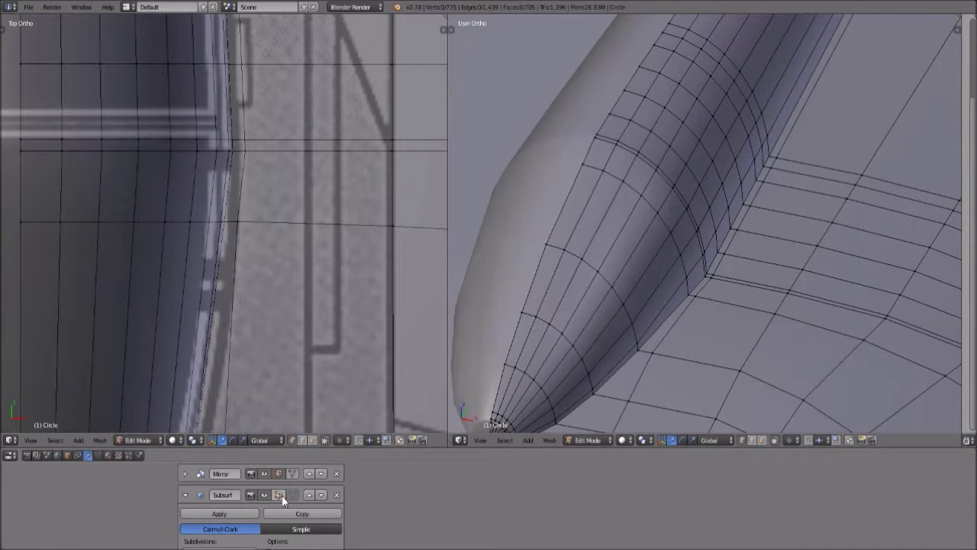
left_click(281, 495)
left_click(290, 495)
left_click(293, 495)
left_click(295, 494)
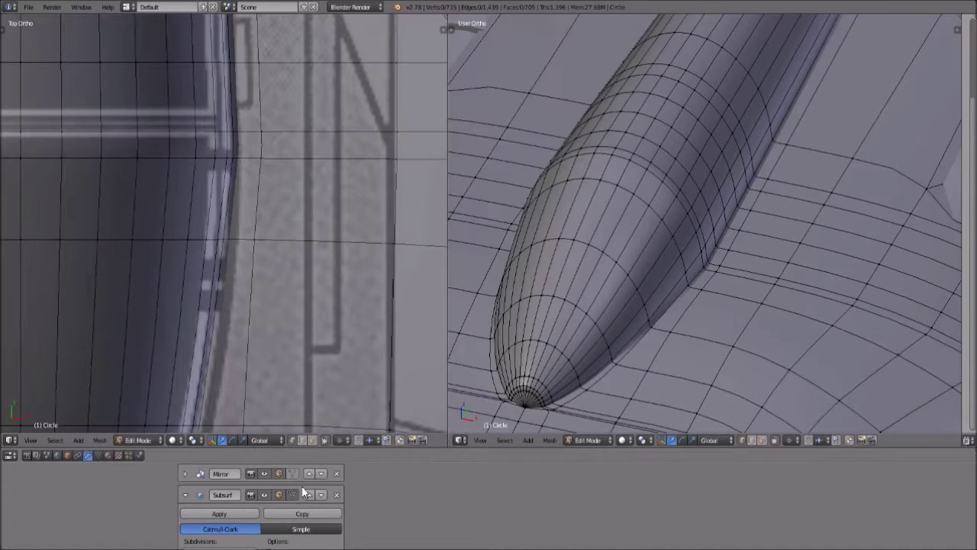
Try a loop cut along the bulge's base, slid tightly against the side seam.
scroll(894, 298, "up", 2)
key("ctrl+r")
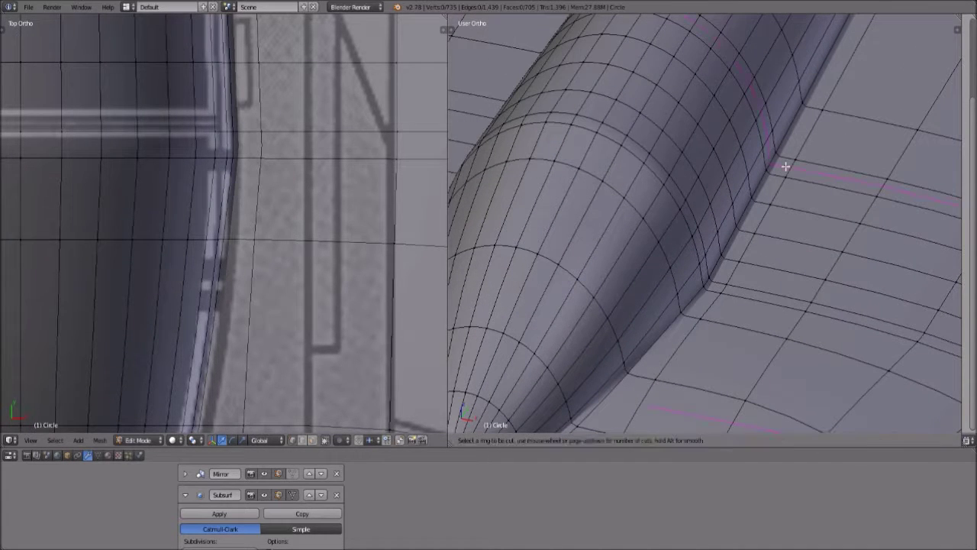
left_click(780, 174)
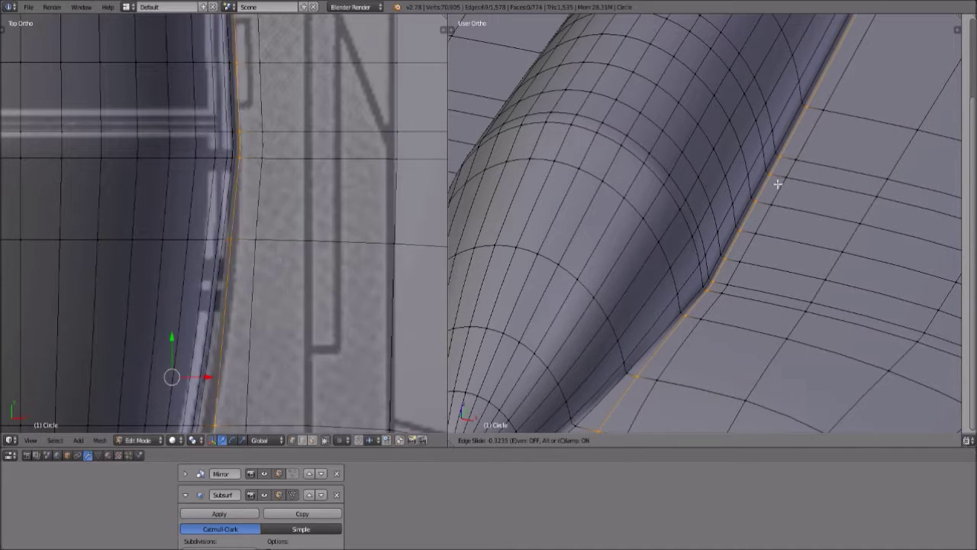
left_click(767, 184)
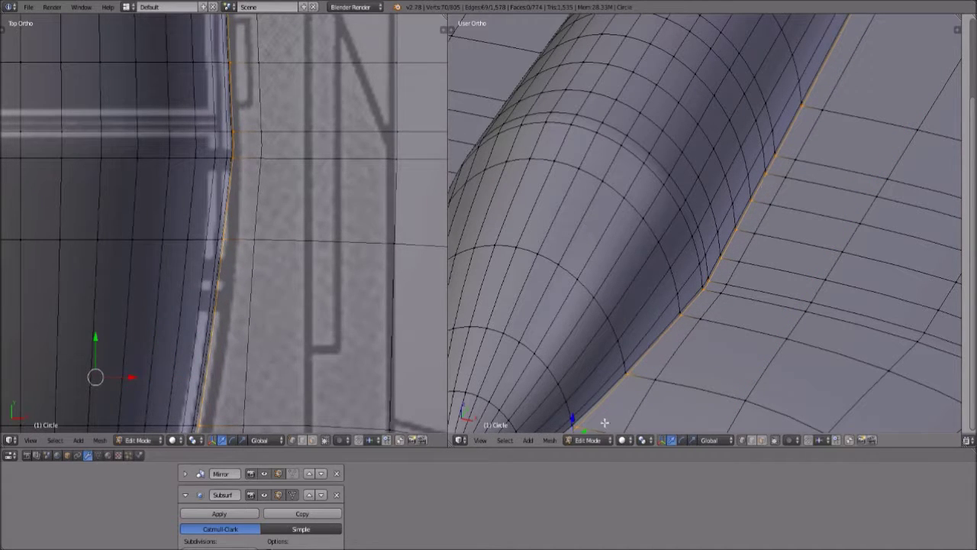
Switch to Object Mode and inspect the smoothed bulge from the front and at its lower rear corner.
left_click(589, 440)
left_click(601, 427)
scroll(645, 340, "down", 5)
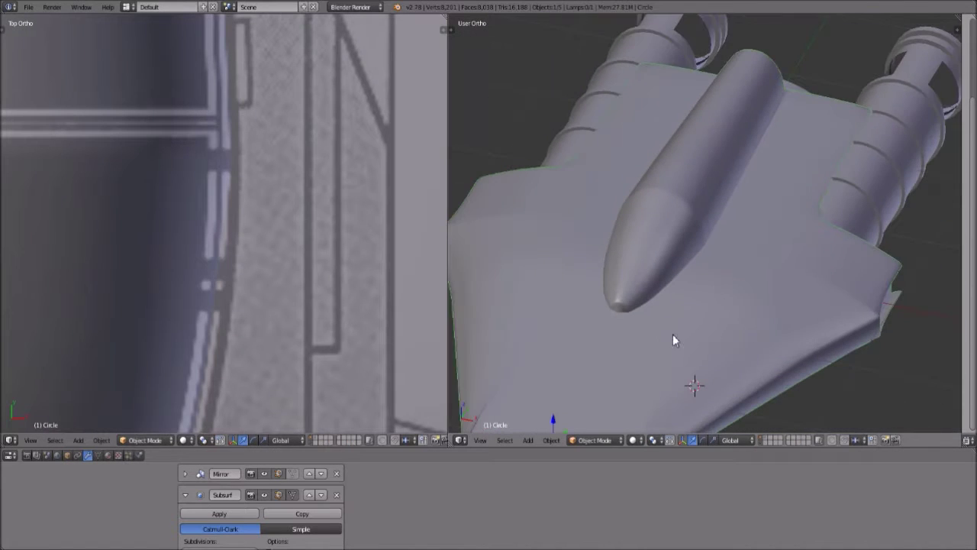
scroll(662, 331, "down", 2)
middle_click_drag(760, 187, 683, 256)
scroll(845, 348, "up", 6)
scroll(728, 306, "up", 6)
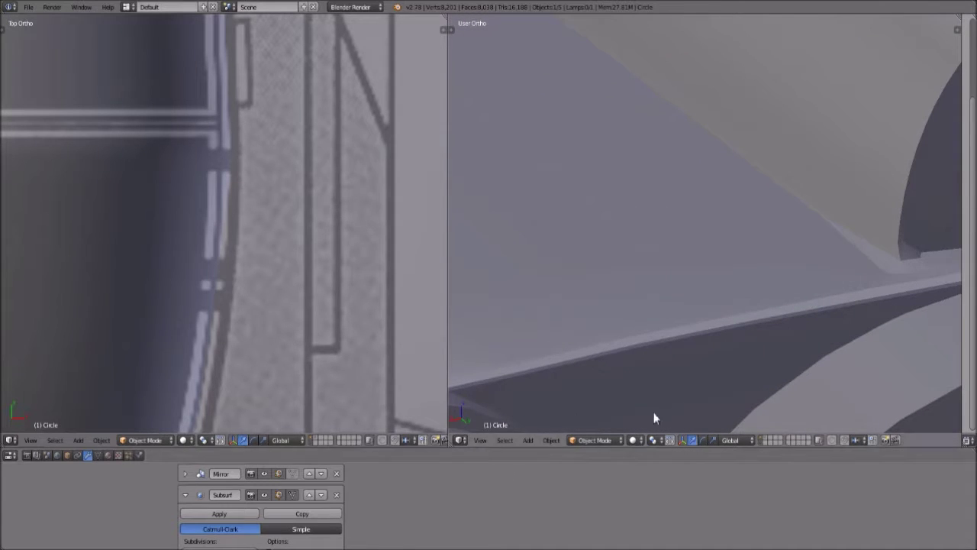
Return to Edit Mode and undo the last loop cut along the bulge's base.
left_click(595, 439)
left_click(593, 409)
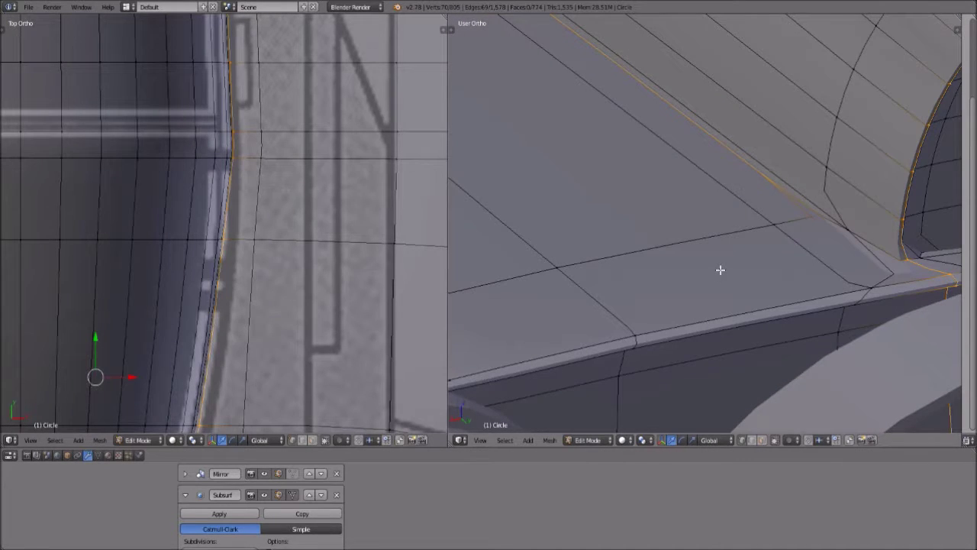
key("ctrl+z")
scroll(722, 271, "down", 2)
middle_click_drag(727, 274, 851, 280)
left_click(602, 440)
left_click(603, 415)
scroll(653, 380, "up", 1)
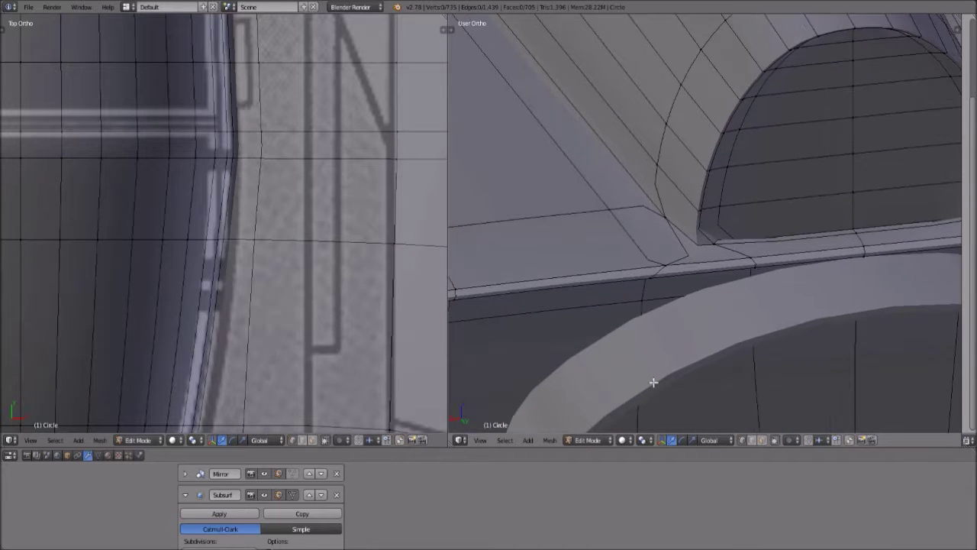
Check the bulge's lower rear corner close up in Object Mode and return to Edit Mode.
left_click(598, 439)
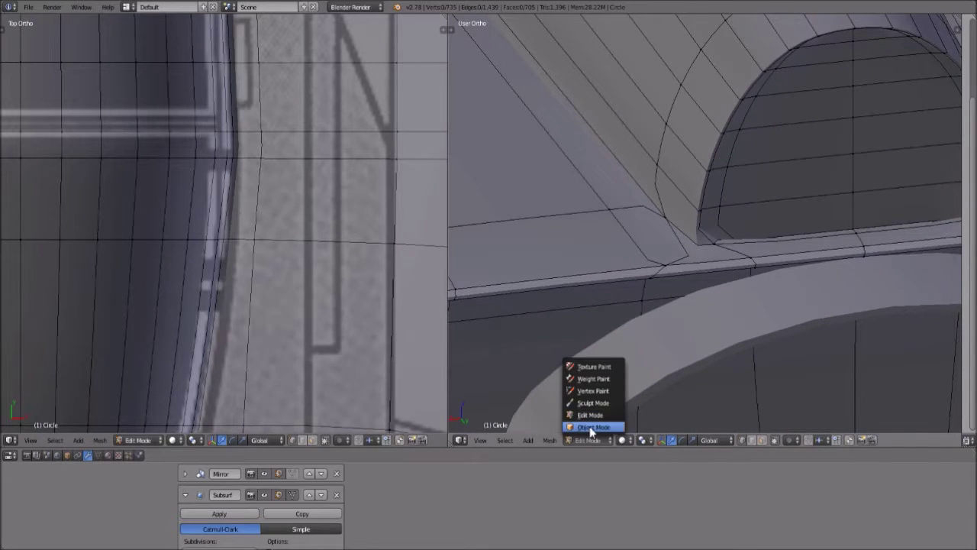
left_click(591, 427)
scroll(681, 286, "up", 6)
scroll(682, 289, "down", 5)
scroll(683, 295, "up", 3)
left_click(594, 441)
left_click(589, 413)
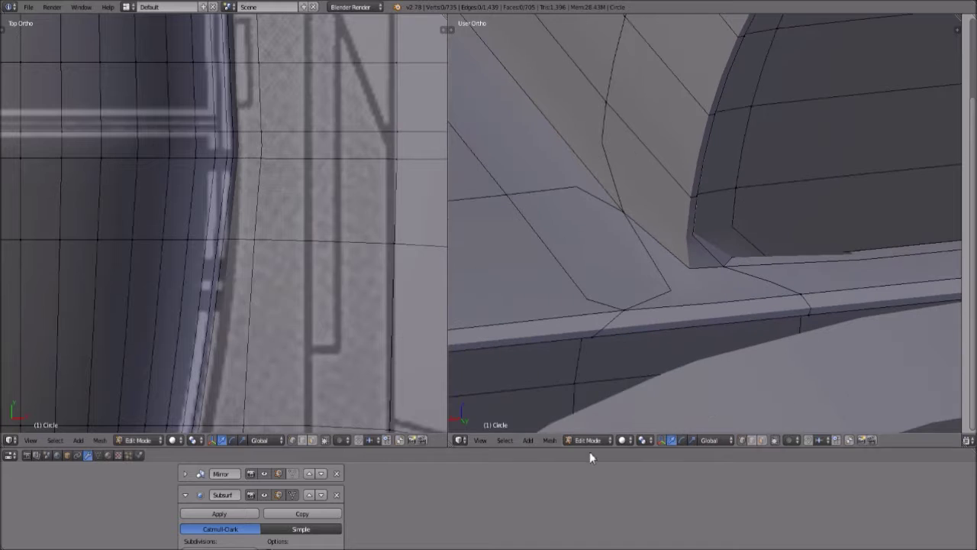
Turn off the Subsurf modifier's viewport display and bring the base of the bulge's rear opening into view.
left_click(265, 496)
scroll(672, 325, "down", 2)
scroll(673, 324, "down", 1)
scroll(679, 321, "up", 1)
scroll(681, 318, "down", 2)
scroll(683, 314, "down", 5)
middle_click_drag(686, 312, 708, 312)
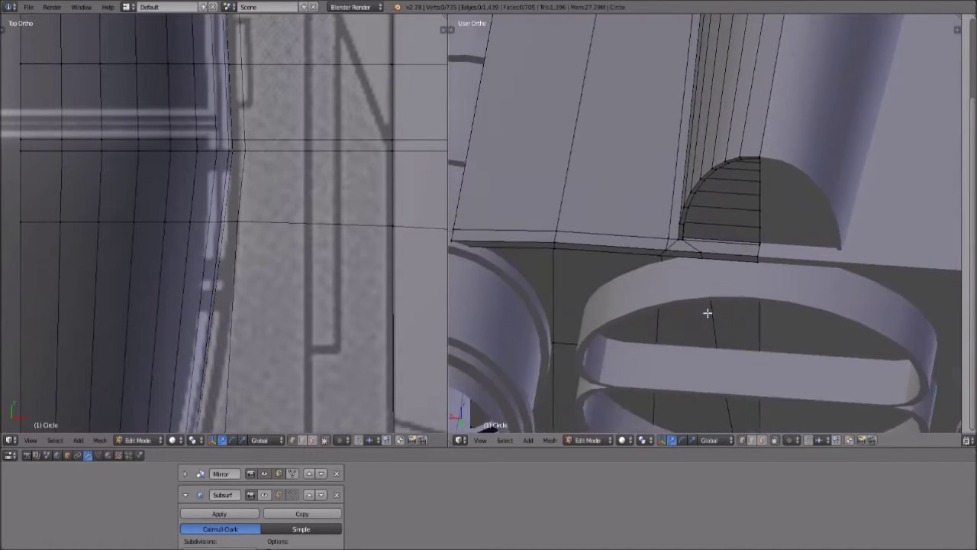
scroll(665, 283, "up", 3)
key("ctrl+r")
left_click(654, 285)
right_click(652, 290)
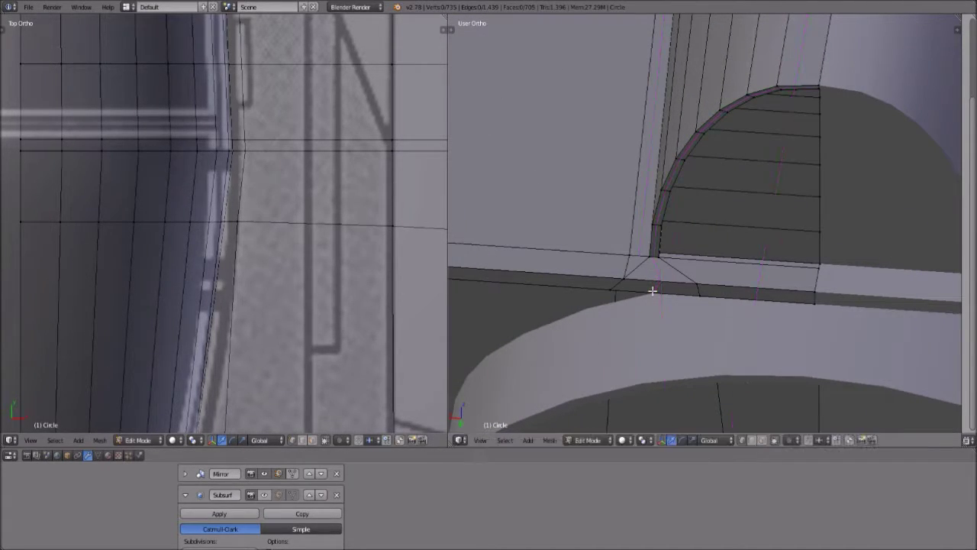
Select the two rim vertices on either side of the bulge's lower rear corner and delete the edge between them.
right_click(625, 289)
right_click(706, 284, "shift")
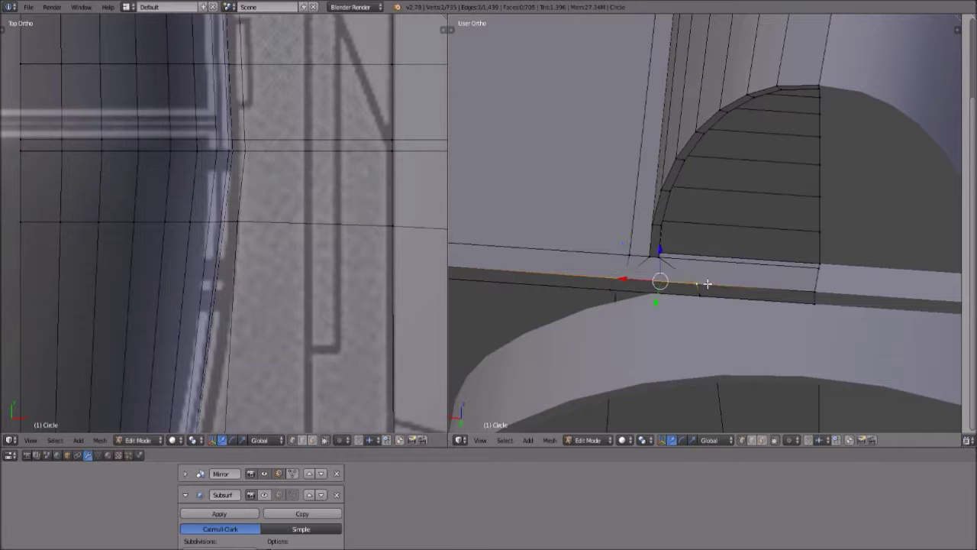
key("x")
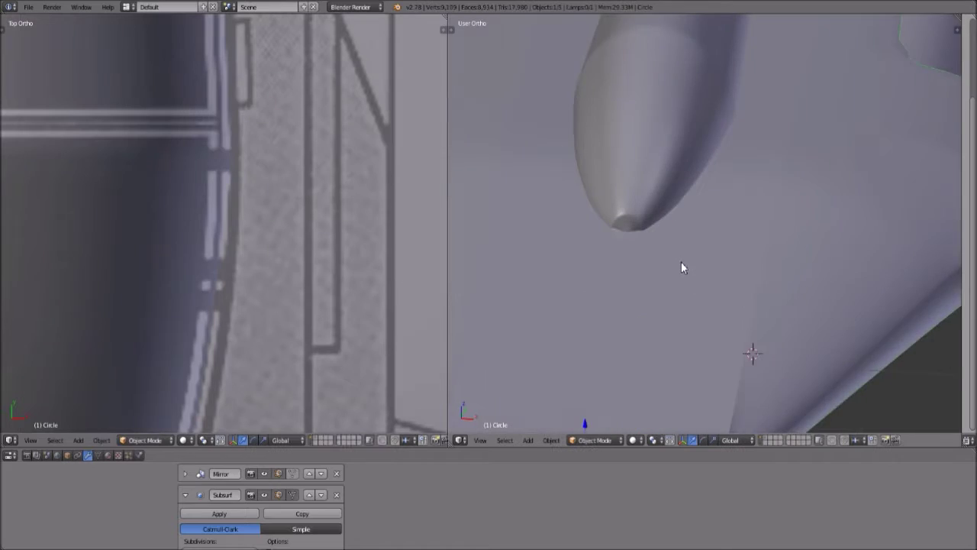
In Edit Mode, try a loop cut across the body just in front of the bulge's tip, slid tightly against it.
middle_click_drag(681, 263, 664, 260)
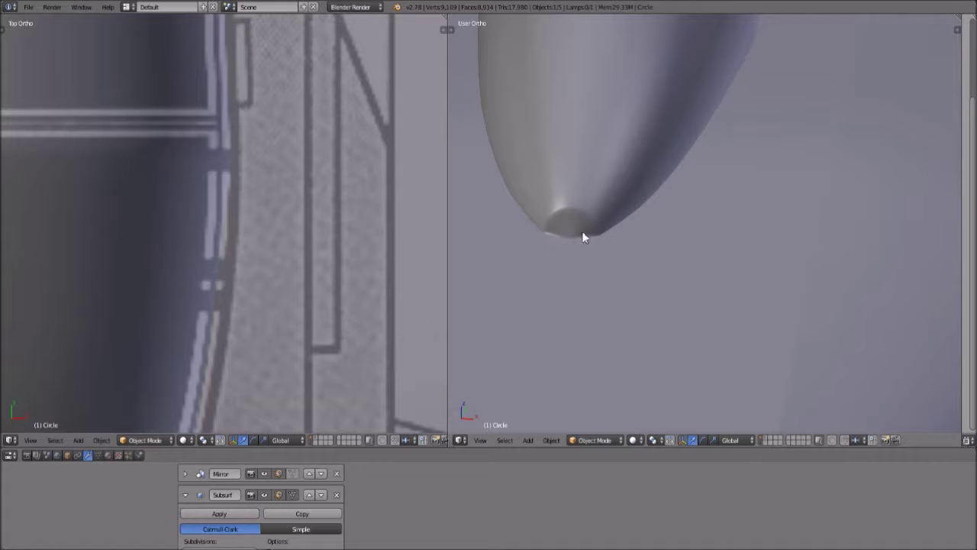
left_click(595, 440)
left_click(611, 412)
scroll(539, 268, "up", 3)
middle_click_drag(539, 267, 717, 286, "shift")
right_click(723, 276)
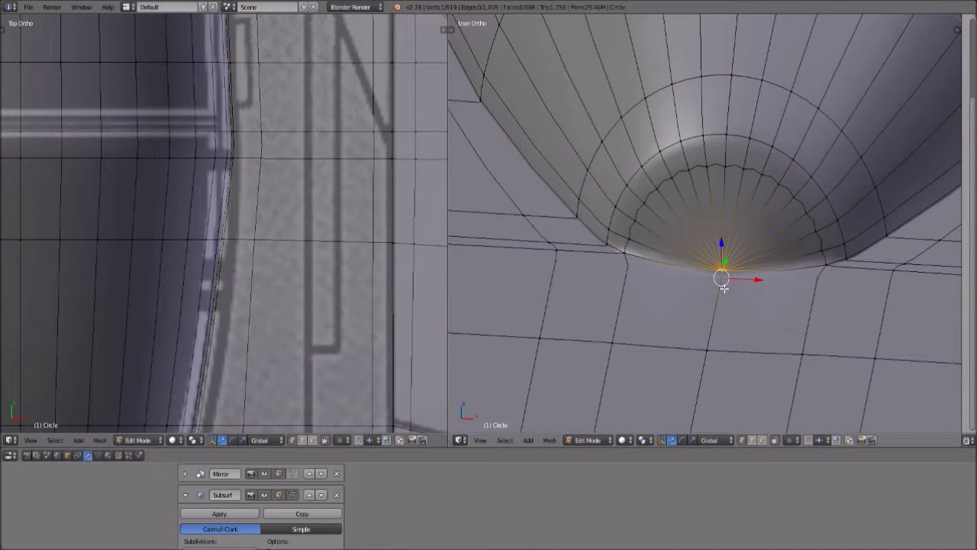
key("a")
key("ctrl+r")
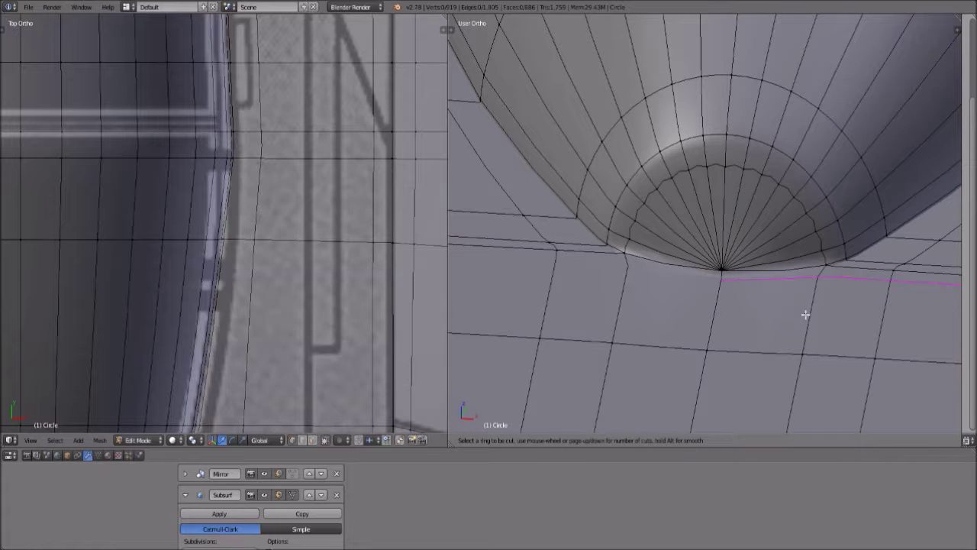
left_click(798, 314)
left_click(804, 284)
Switch to Object Mode and inspect the smoothed ship from the front and the side.
left_click(604, 440)
left_click(595, 428)
scroll(726, 323, "down", 8)
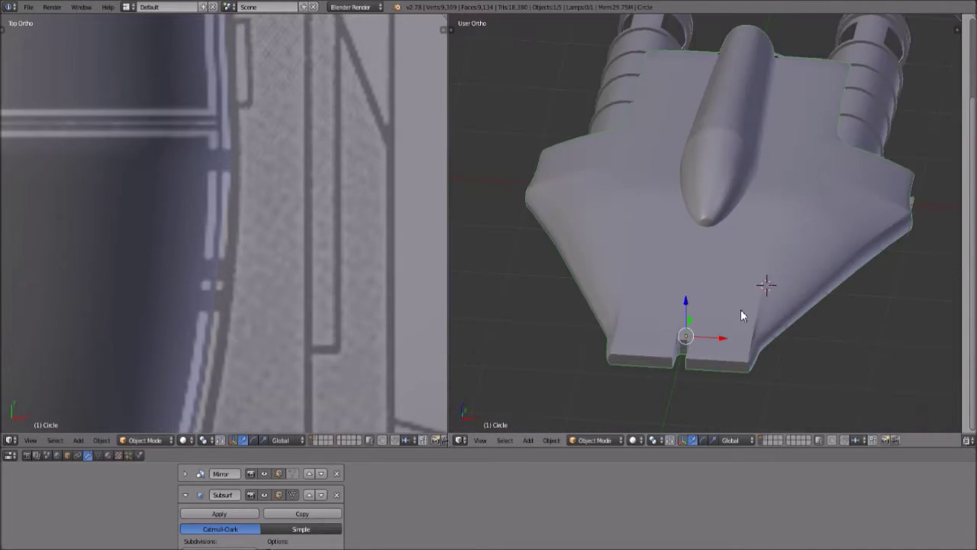
middle_click_drag(740, 310, 608, 247)
scroll(847, 240, "down", 4)
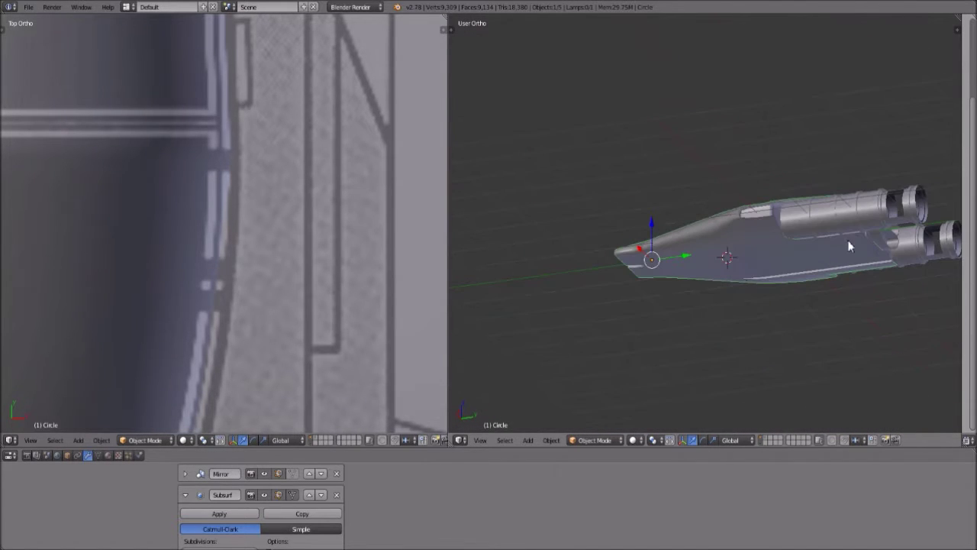
Return to Edit Mode and undo the recent loop cuts around the bulge's front tip.
left_click(595, 439)
left_click(596, 410)
middle_click_drag(702, 331, 796, 359)
scroll(768, 304, "up", 5)
key("ctrl+z")
key("ctrl+z")
key("ctrl+z")
key("ctrl+z")
key("ctrl+z")
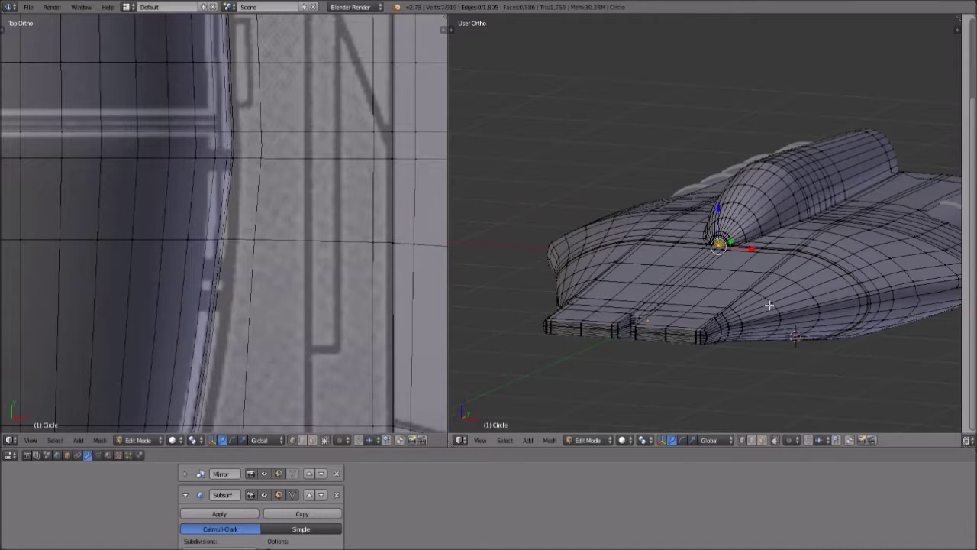
key("ctrl+z")
Inspect the whole ship from several angles, switching to Object Mode and toggling the second layer's visibility.
middle_click_drag(758, 318, 639, 314)
scroll(797, 305, "down", 6)
middle_click_drag(902, 245, 699, 272)
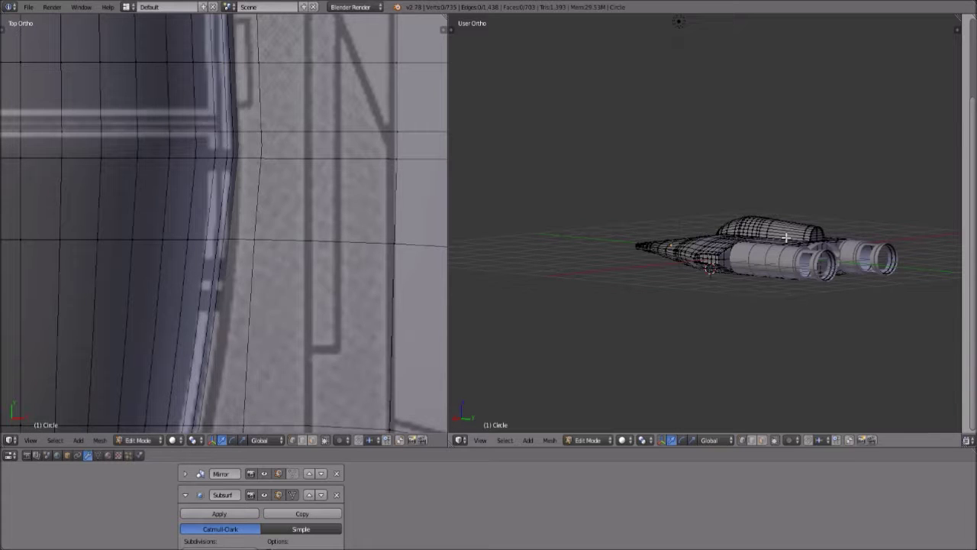
middle_click_drag(786, 238, 853, 283)
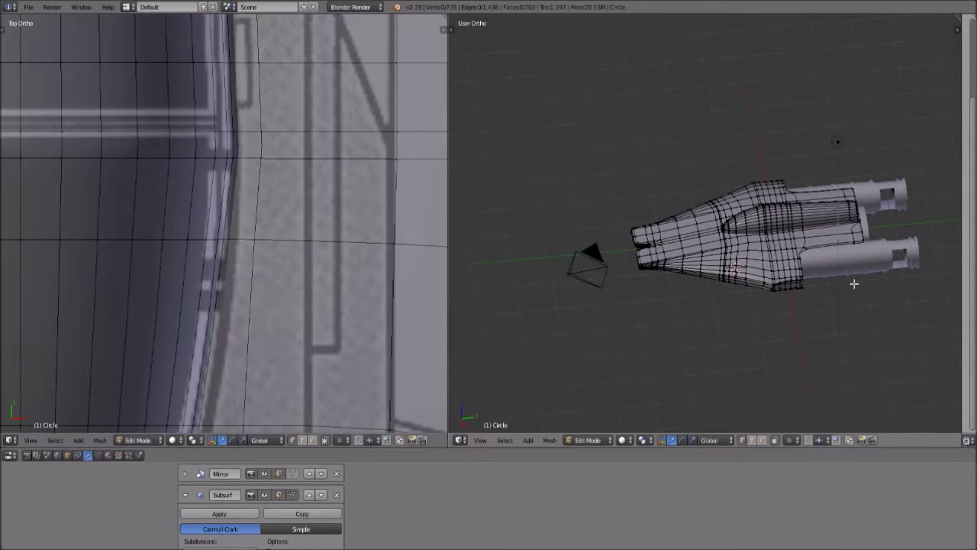
left_click(599, 439)
left_click(594, 426)
middle_click_drag(594, 370, 719, 262)
left_click(767, 441, "shift")
middle_click_drag(766, 424, 734, 298)
scroll(792, 309, "up", 4)
scroll(792, 317, "down", 5)
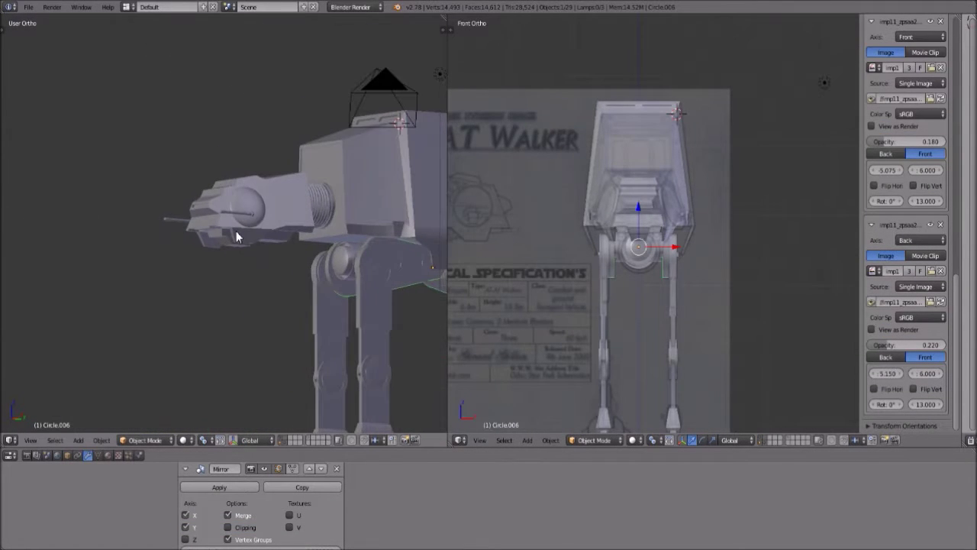
Examine the AT-AT model from the side, front and below, alongside the full blueprint in Front view.
middle_click_drag(341, 244, 83, 249, "shift")
scroll(163, 231, "down", 3)
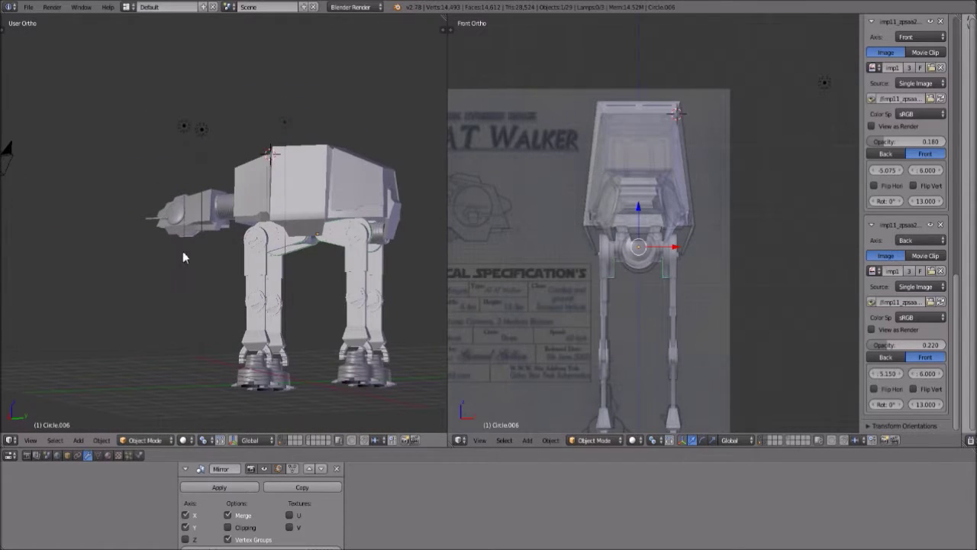
middle_click_drag(233, 269, 261, 262)
scroll(209, 258, "up", 3)
middle_click_drag(207, 163, 323, 307)
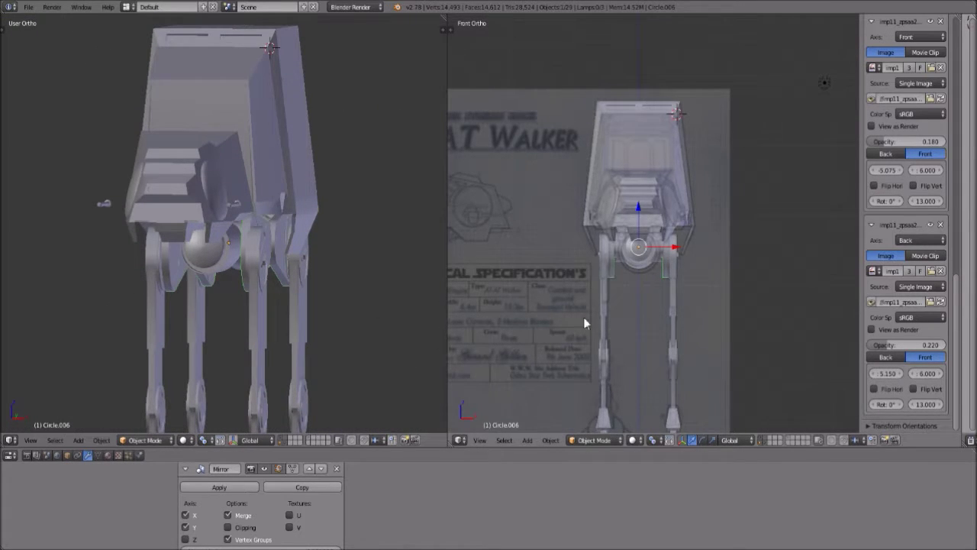
scroll(508, 312, "down", 5)
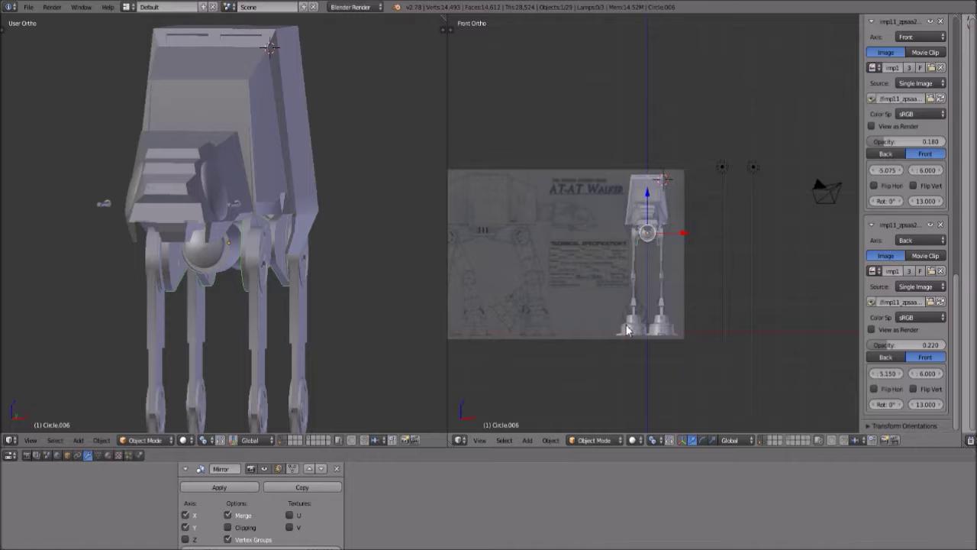
middle_click_drag(574, 315, 644, 300, "shift")
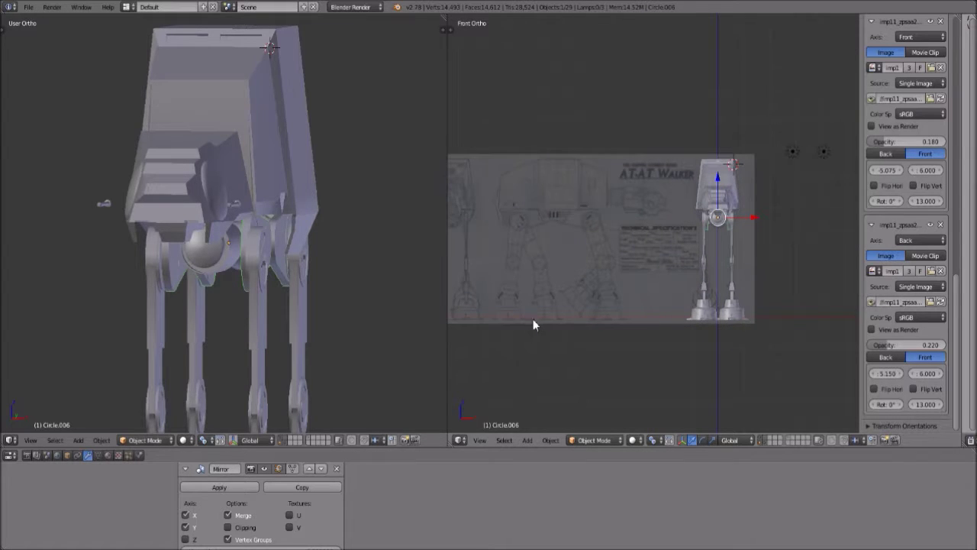
middle_click_drag(532, 322, 577, 322, "shift")
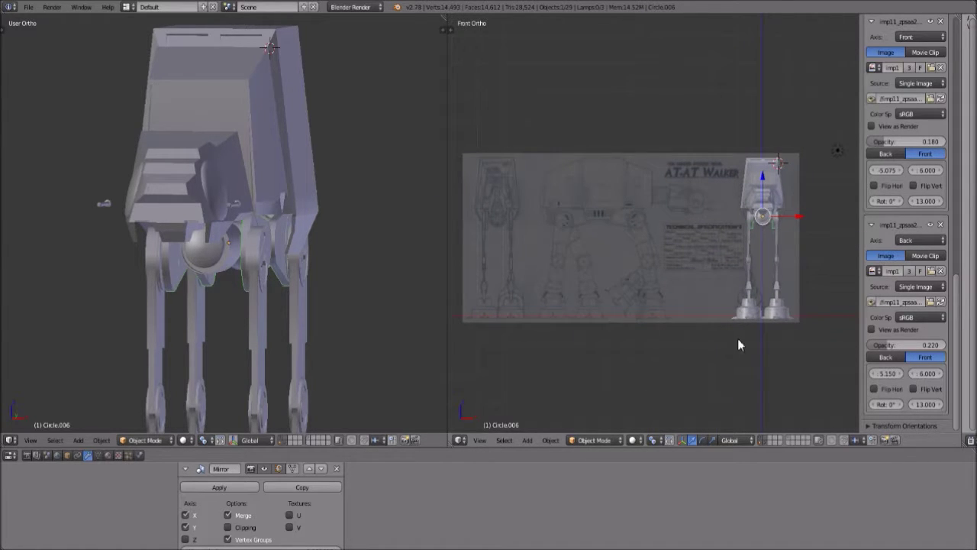
middle_click_drag(256, 337, 237, 273, "shift")
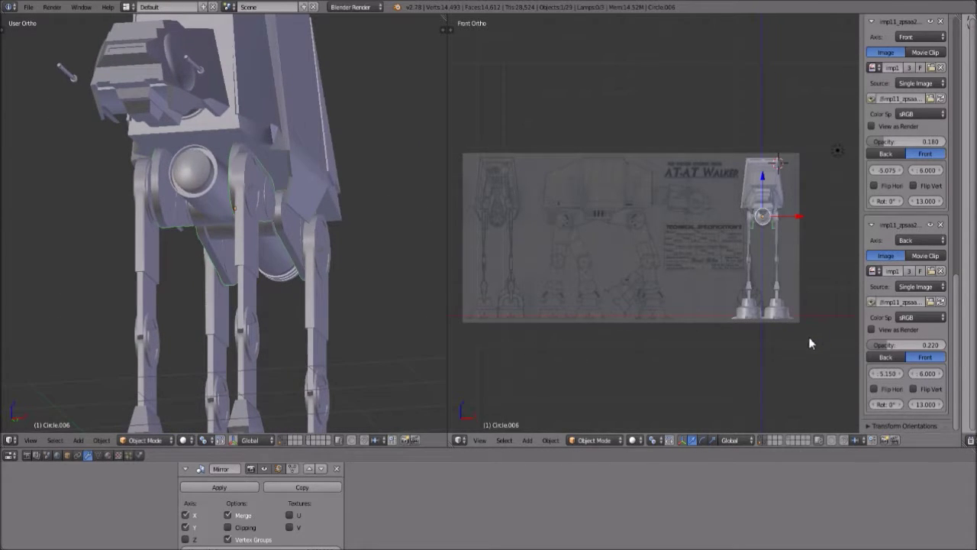
middle_click_drag(115, 242, 266, 266)
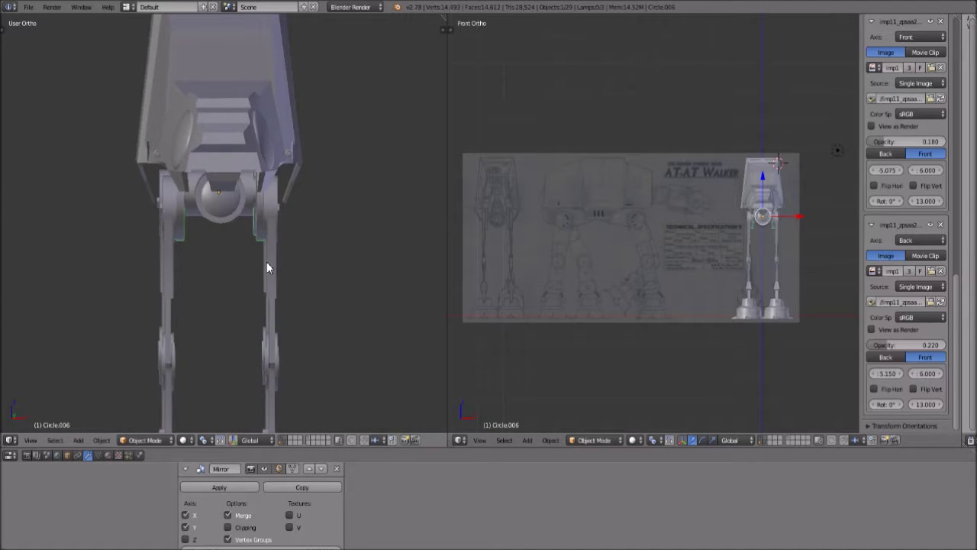
Set the perspective viewport to the Right view and compare the AT-AT with its side blueprint.
scroll(218, 267, "up", 4)
left_click(30, 440)
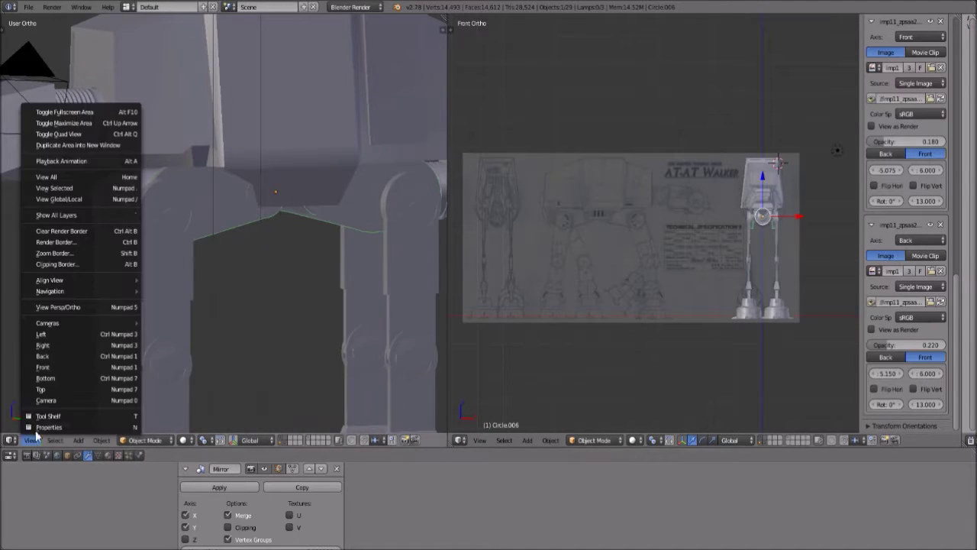
left_click(55, 345)
middle_click_drag(220, 333, 207, 293, "shift")
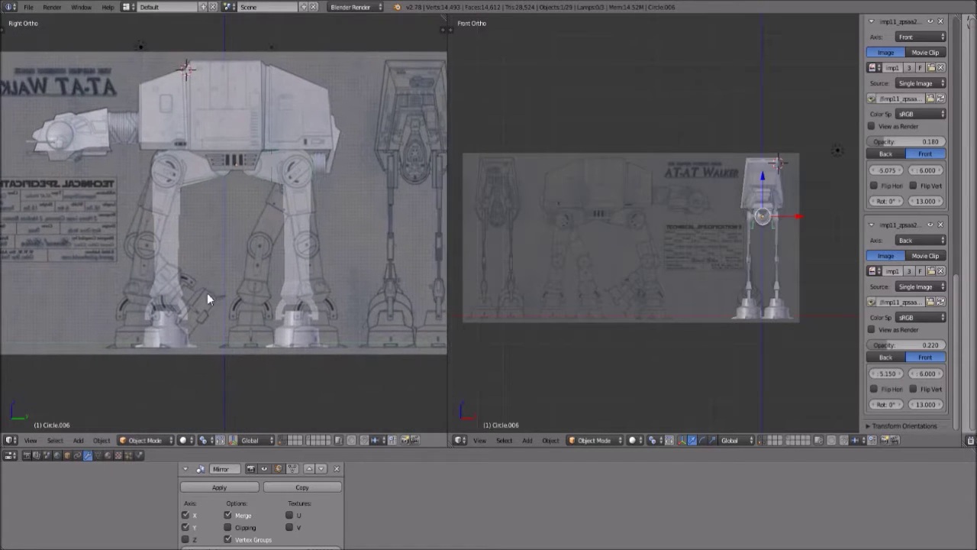
scroll(216, 317, "up", 3)
scroll(216, 317, "down", 2)
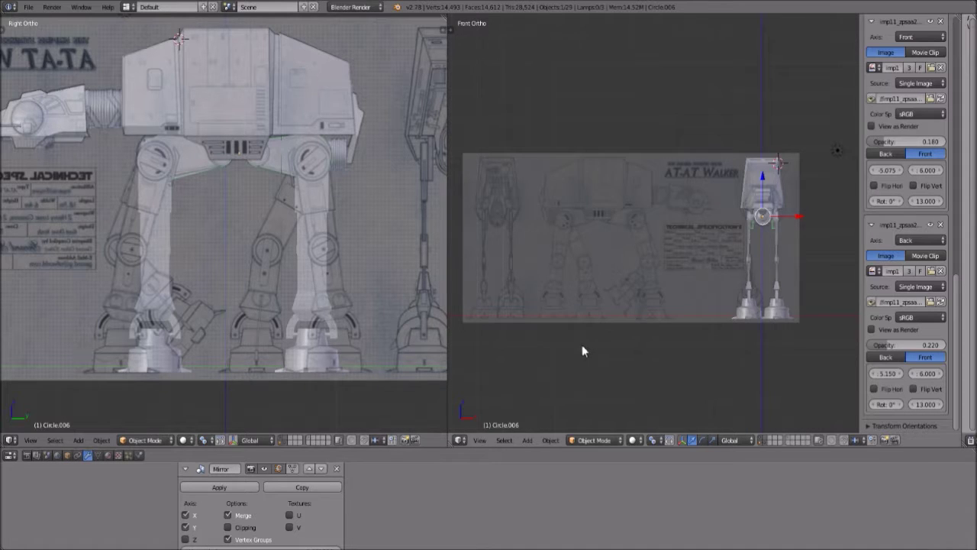
Examine the feet and lower legs drawn in the front-view blueprint.
scroll(582, 344, "up", 10)
scroll(715, 350, "up", 6)
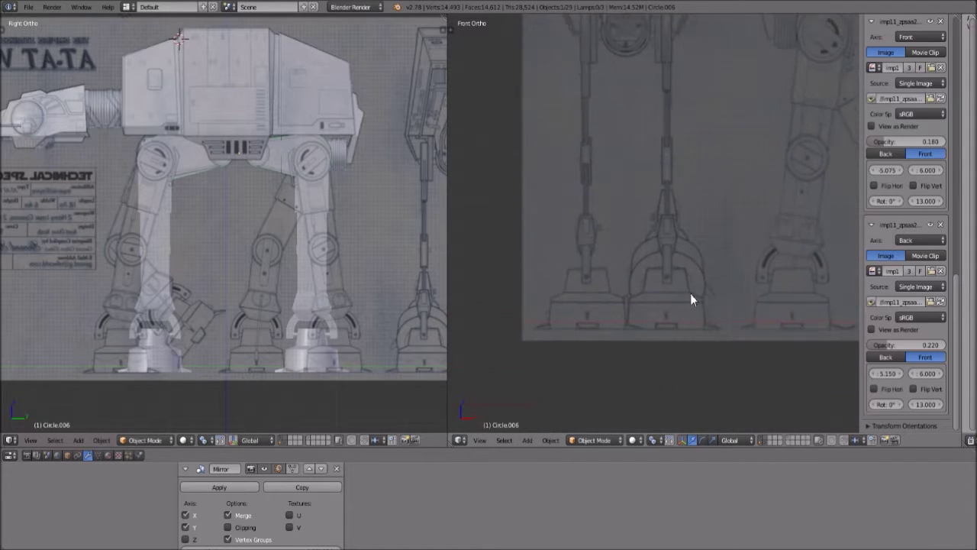
scroll(673, 388, "down", 8)
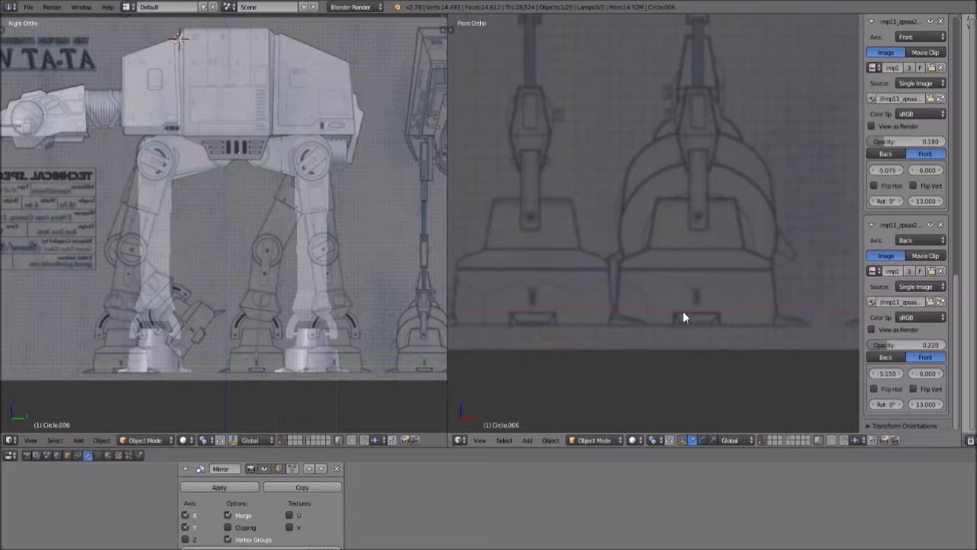
middle_click_drag(801, 338, 543, 329, "shift")
middle_click_drag(847, 292, 670, 302, "shift")
Examine the undersides of the modelled feet and how they connect to the legs.
scroll(743, 317, "up", 1)
scroll(720, 282, "up", 1)
scroll(700, 203, "up", 4)
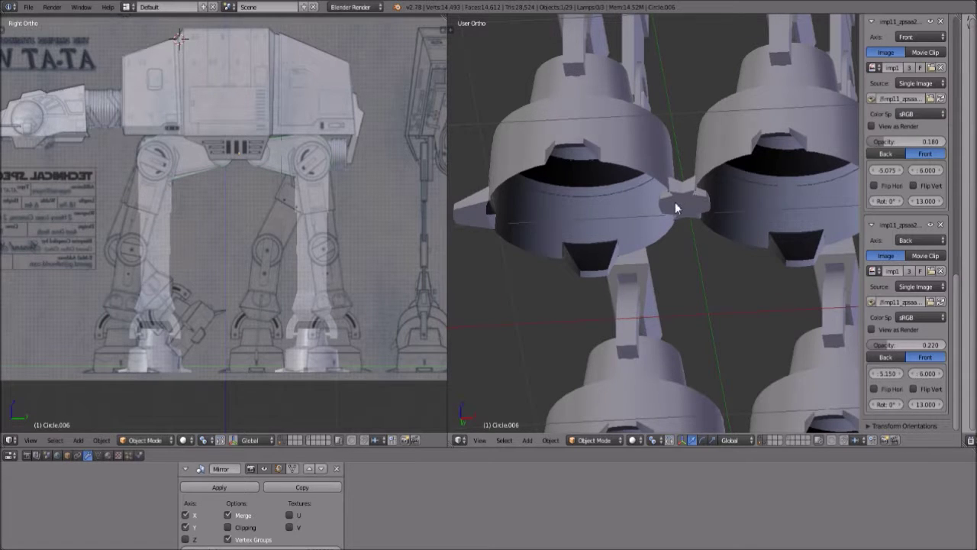
scroll(675, 202, "down", 4)
scroll(669, 229, "up", 4)
scroll(669, 243, "down", 1)
scroll(676, 238, "down", 3)
scroll(675, 242, "up", 4)
scroll(673, 252, "down", 3)
middle_click_drag(650, 205, 658, 292)
scroll(649, 229, "down", 5)
scroll(659, 294, "up", 5)
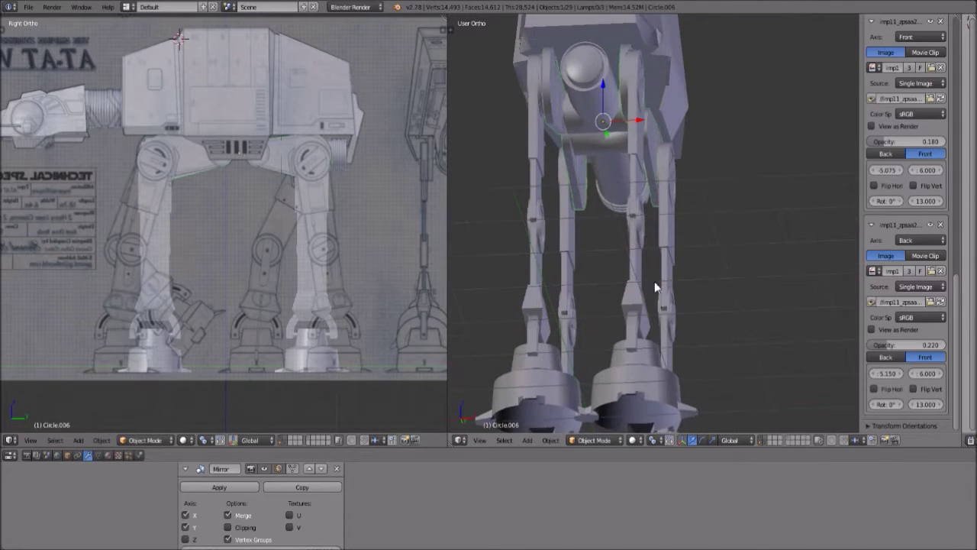
Examine where the side toes of neighbouring feet meet, from the front, from below and with the whole walker in view.
middle_click_drag(592, 225, 690, 150)
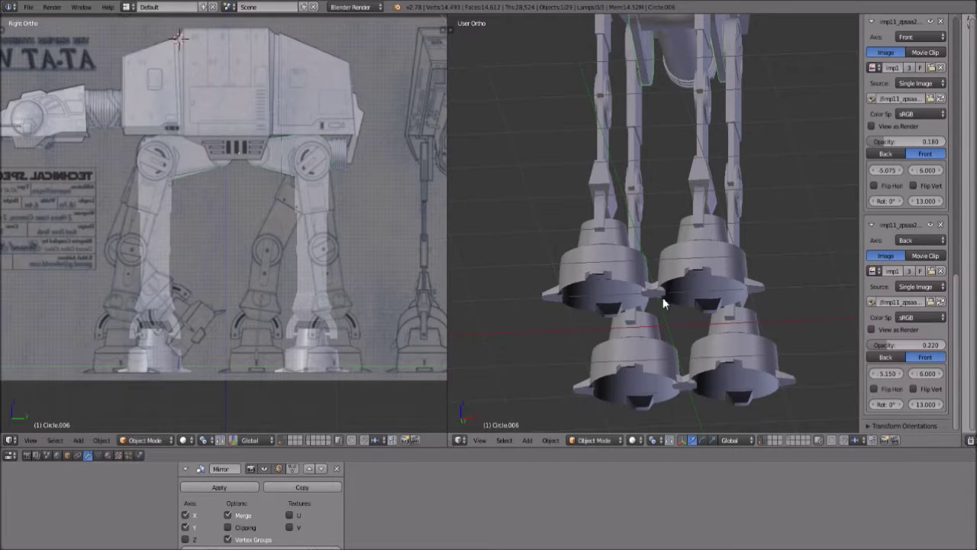
middle_click_drag(648, 299, 674, 328)
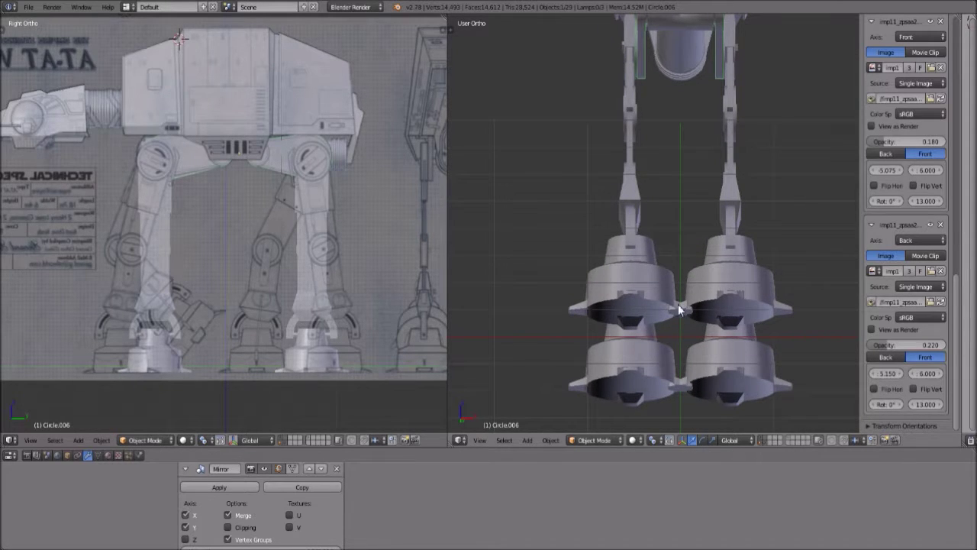
mouse_move(705, 274)
middle_mouse_down()
mouse_move(774, 331)
mouse_move(722, 274)
middle_mouse_up()
scroll(682, 358, "up", 3)
middle_click_drag(696, 374, 708, 310)
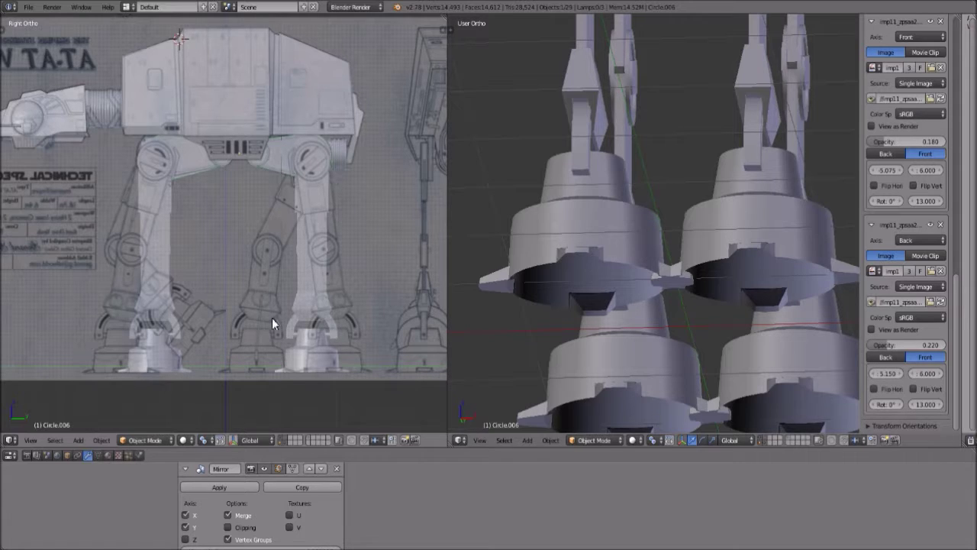
scroll(671, 287, "down", 6)
middle_click_drag(668, 255, 674, 209)
scroll(658, 224, "up", 5)
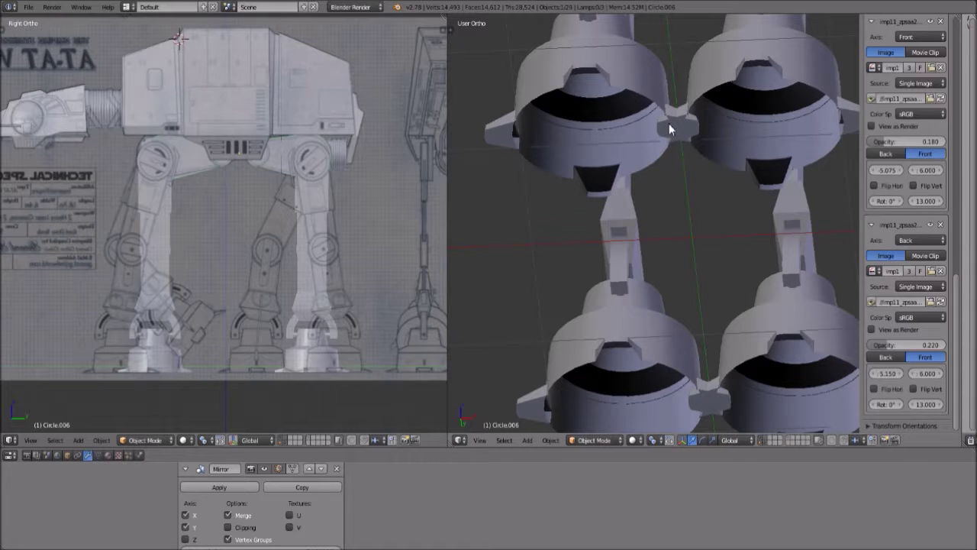
scroll(669, 130, "down", 5)
middle_click_drag(684, 259, 653, 243)
scroll(654, 242, "down", 3)
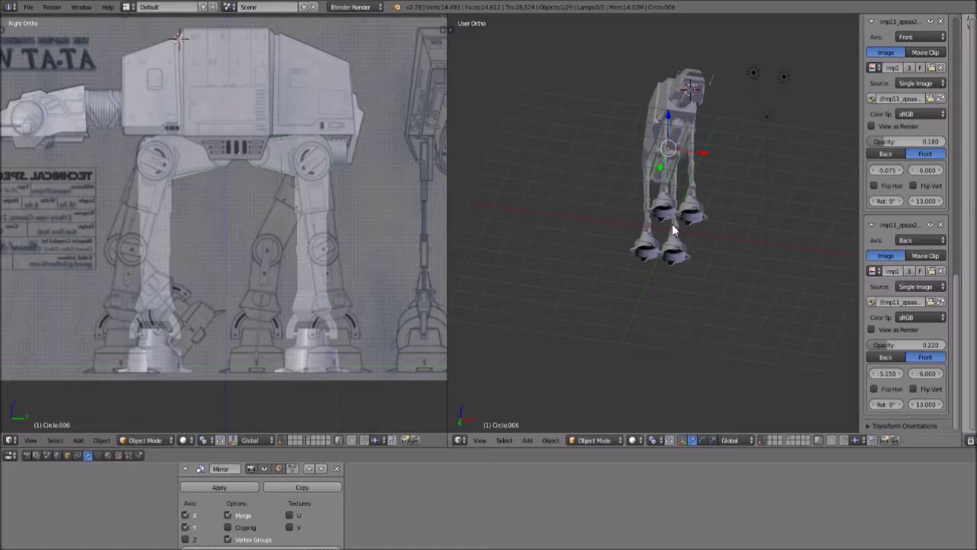
middle_click_drag(695, 203, 672, 276)
scroll(671, 276, "up", 3)
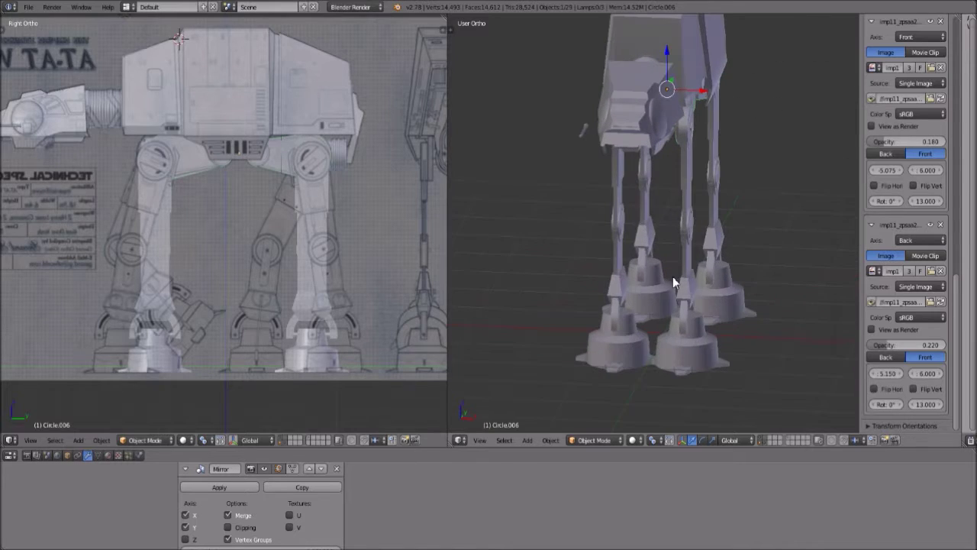
Compare the whole walker with the side blueprint and examine how the upper leg joints connect to the body's underside.
scroll(672, 277, "down", 1)
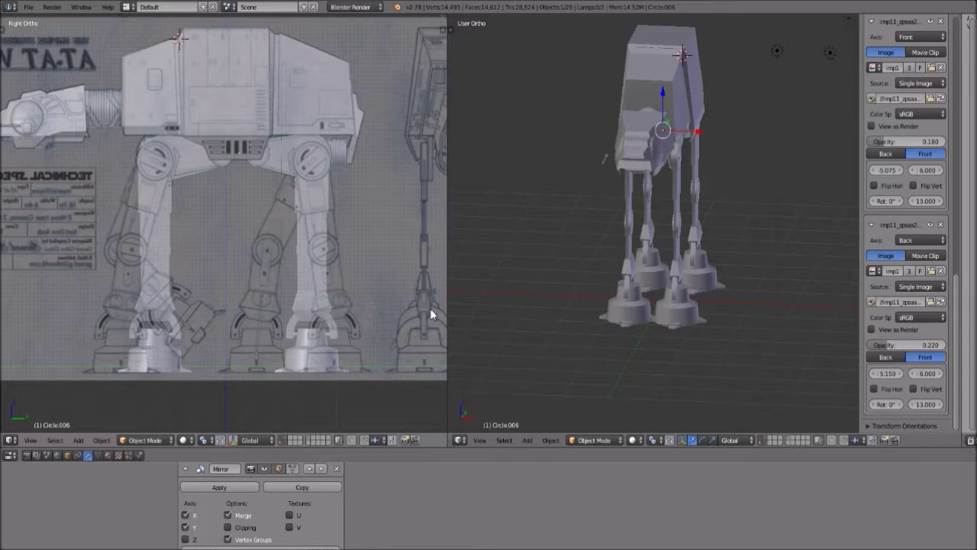
scroll(382, 310, "down", 3)
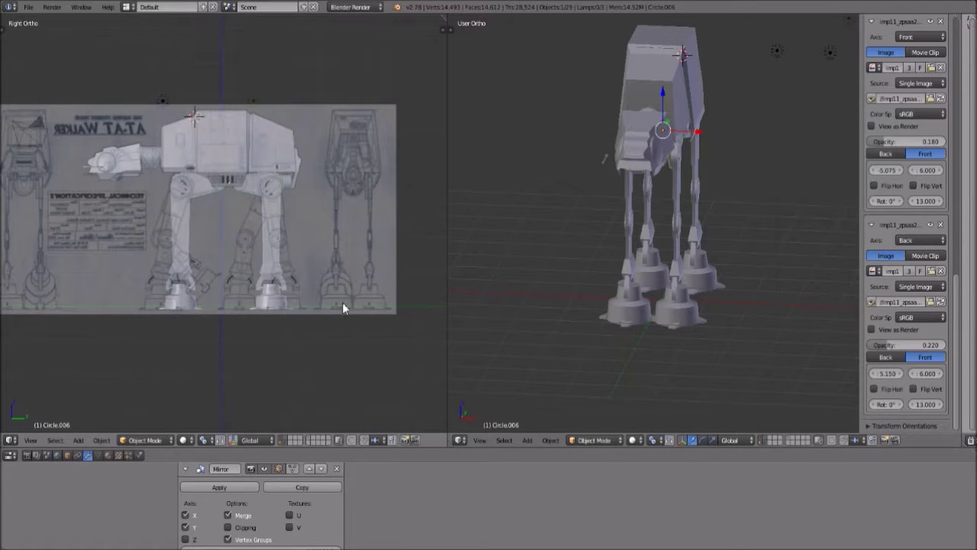
scroll(229, 336, "up", 6)
scroll(231, 333, "down", 3)
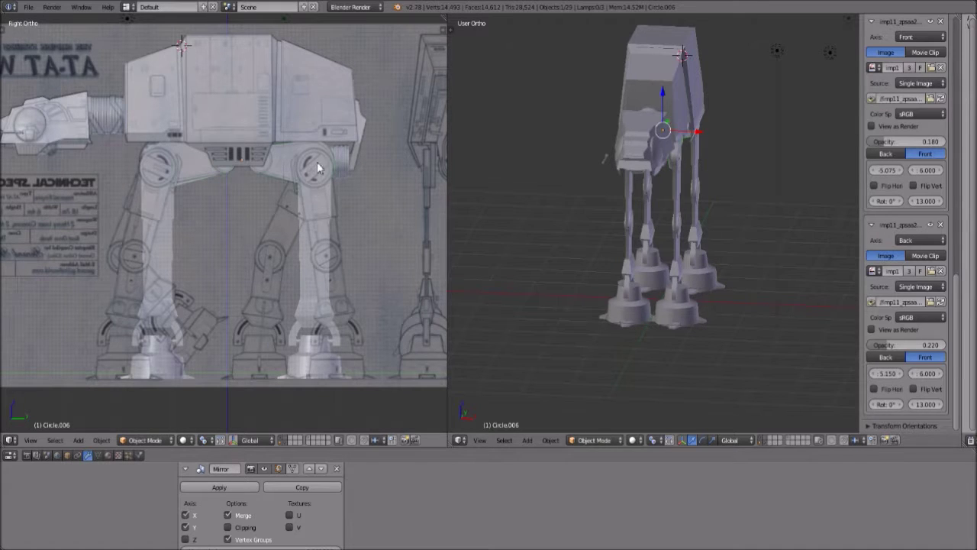
middle_click_drag(151, 157, 220, 224)
scroll(158, 140, "up", 5)
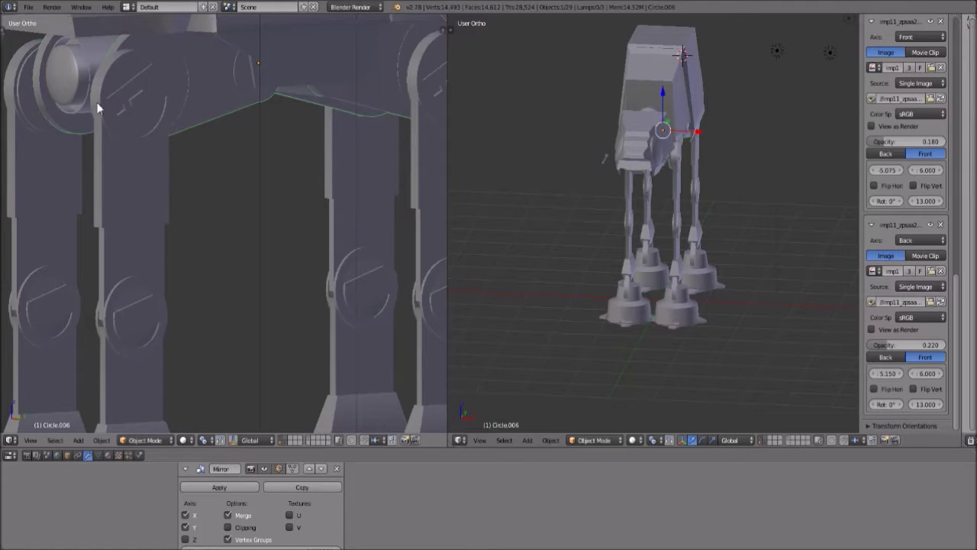
scroll(97, 104, "down", 3)
middle_click_drag(122, 126, 275, 151)
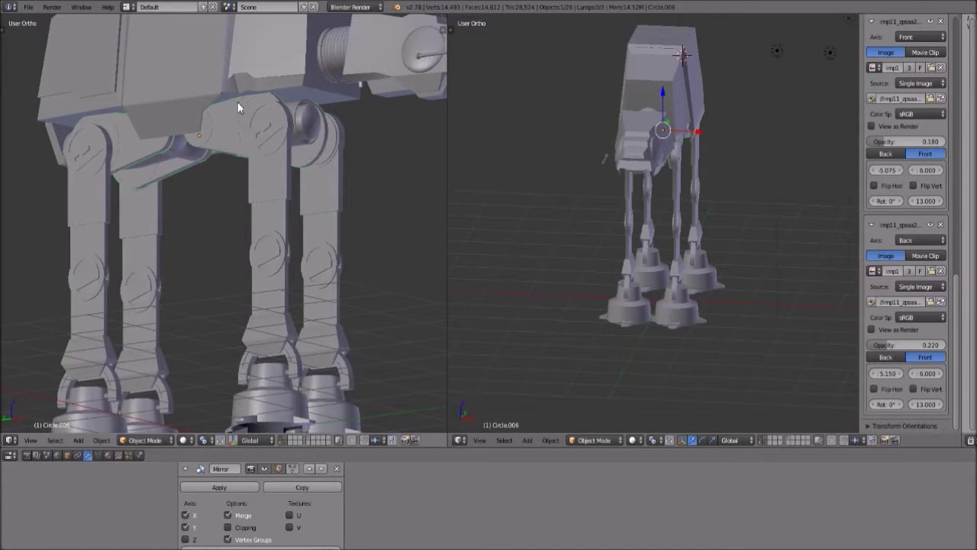
Apply the Mirror modifier on the hip linkages and enter Edit Mode on their mesh.
left_click(155, 440)
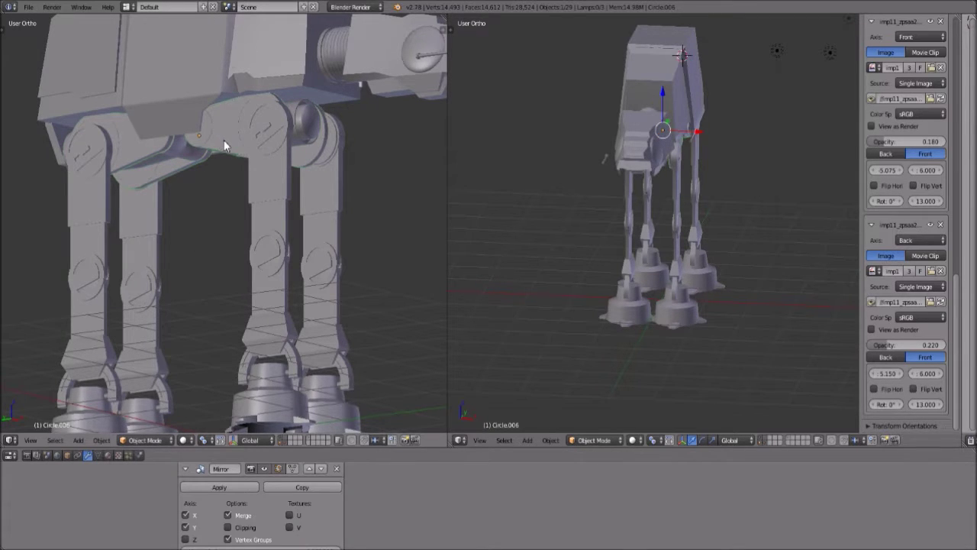
left_click(219, 487)
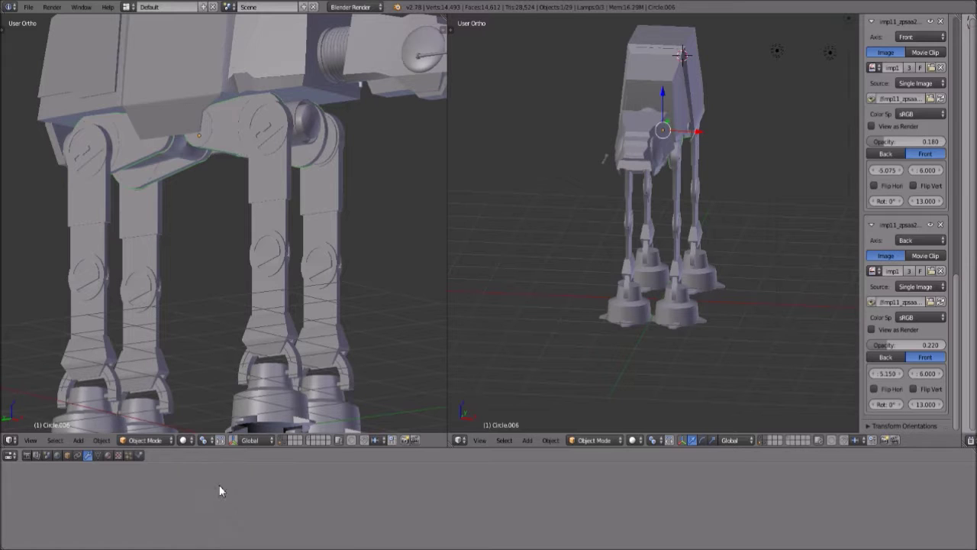
left_click(165, 441)
left_click(145, 414)
middle_click_drag(318, 267, 267, 284)
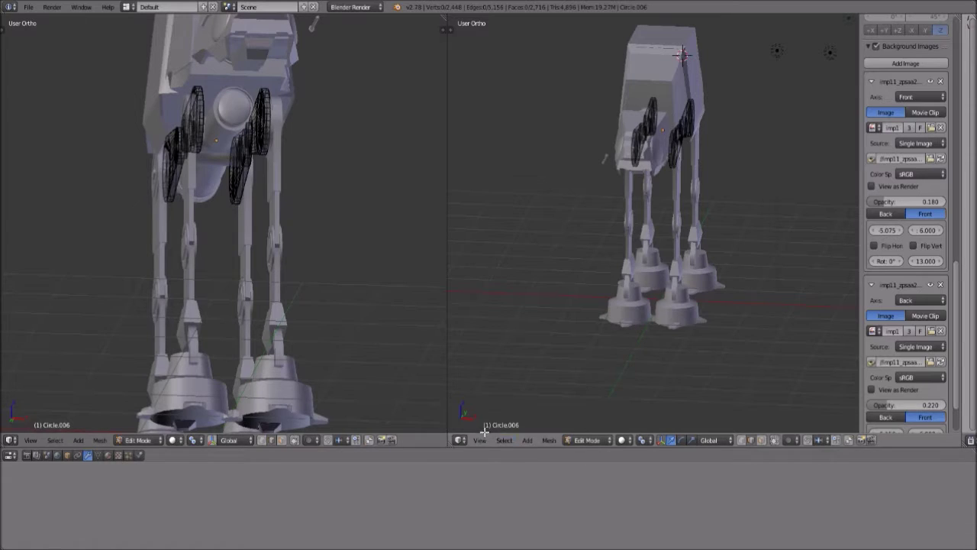
From the Bottom view, select the hip linkage vertices on the negative X side of the body and delete them.
left_click(31, 440)
left_click(68, 399)
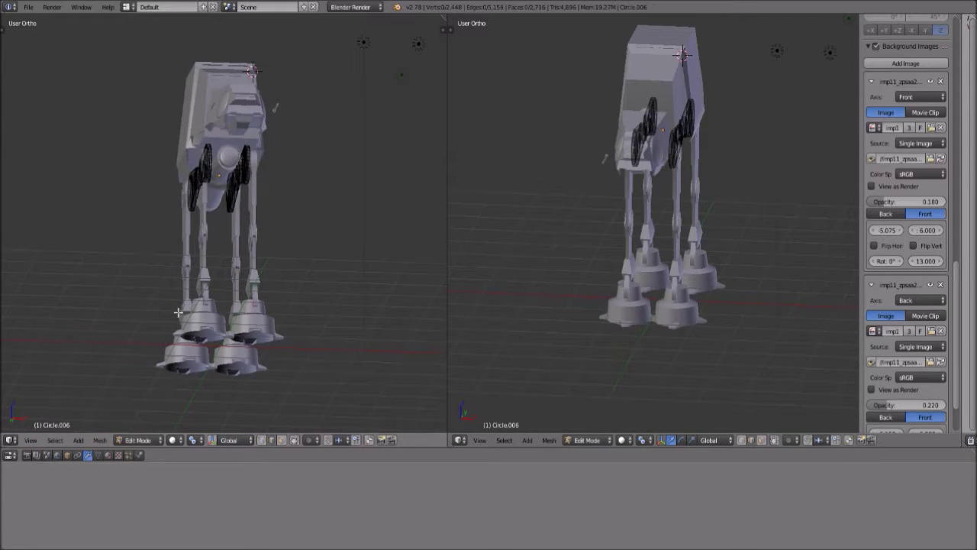
middle_click_drag(284, 268, 188, 250)
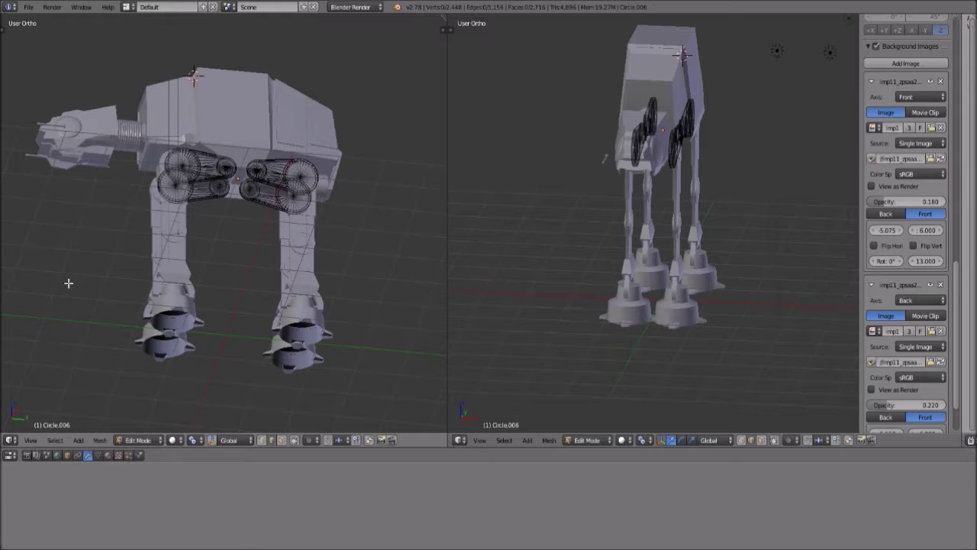
left_click(35, 440)
left_click(61, 377)
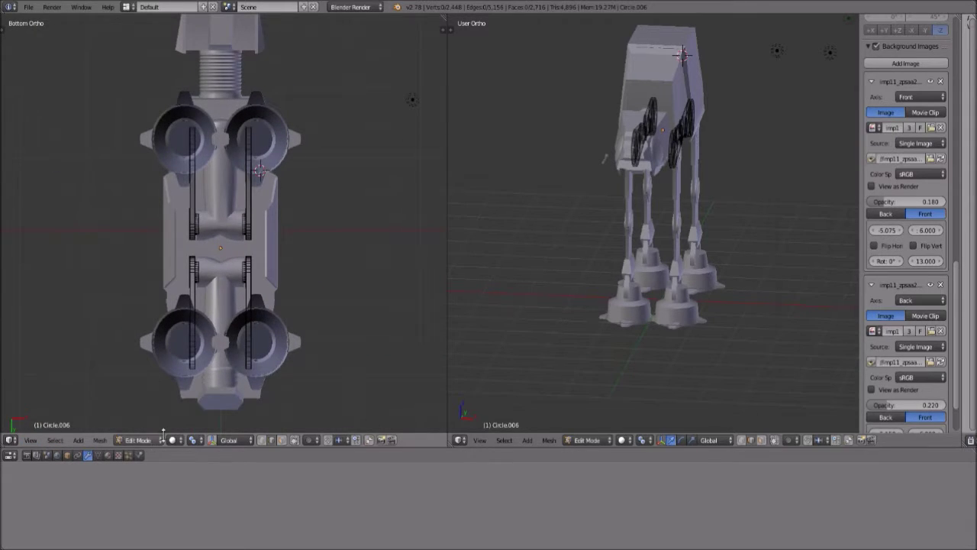
key("b")
left_click_drag(178, 99, 221, 426)
key("a")
key("b")
left_click_drag(160, 116, 208, 396)
key("x")
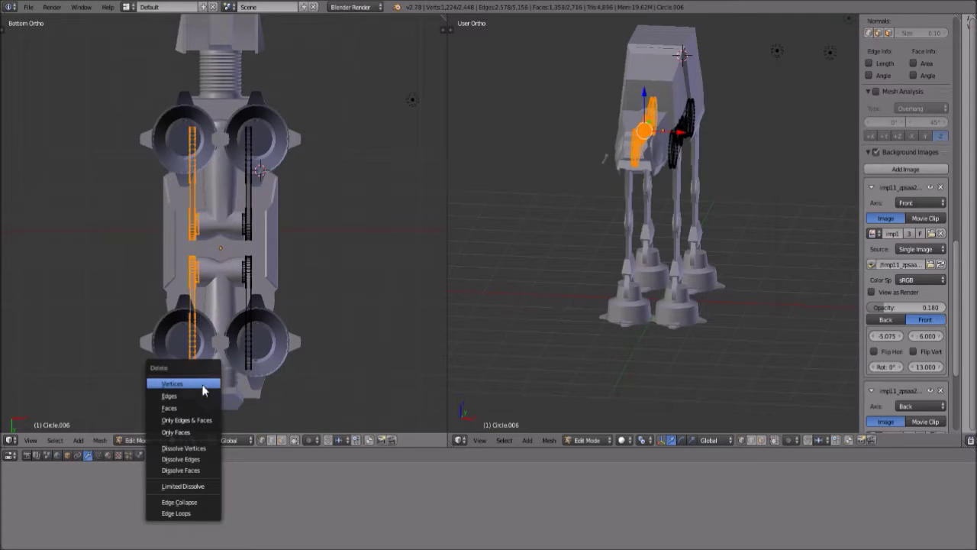
left_click(203, 384)
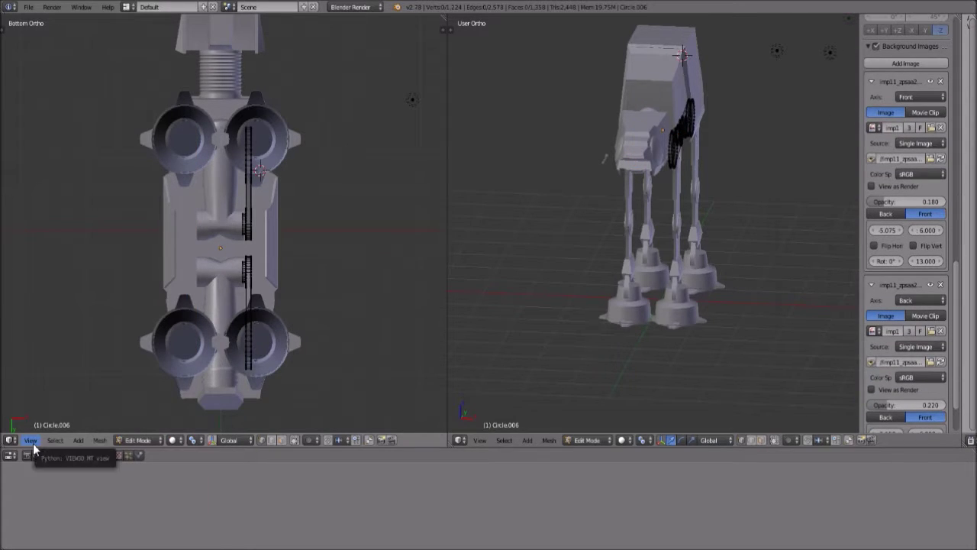
Return to Object Mode and add a new Mirror modifier across X to the remaining hip linkages.
left_click(99, 455)
left_click(87, 455)
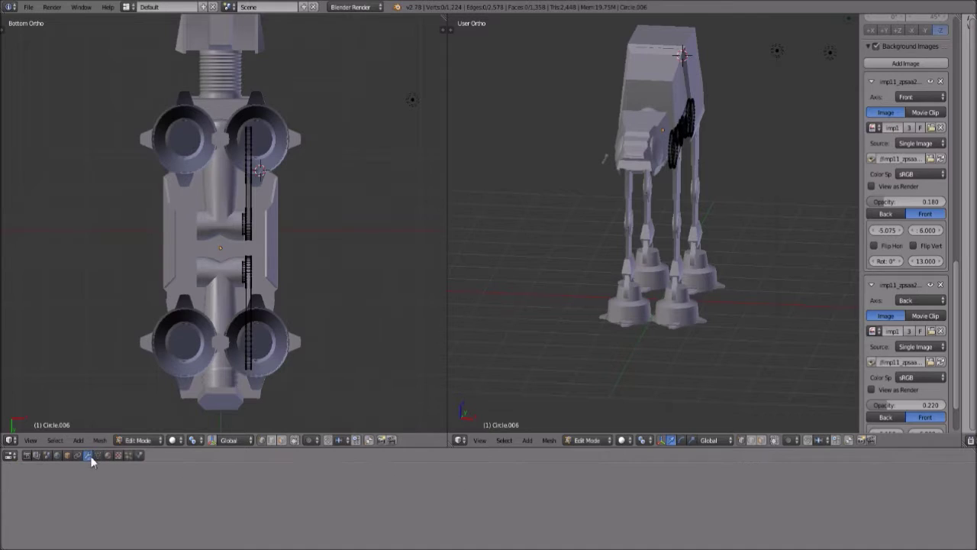
left_click(138, 439)
left_click(137, 430)
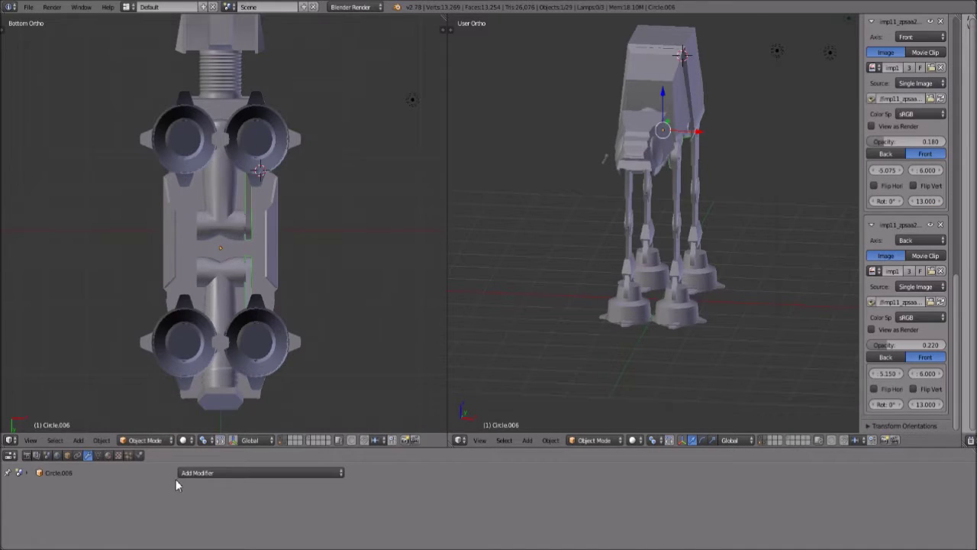
left_click(203, 472)
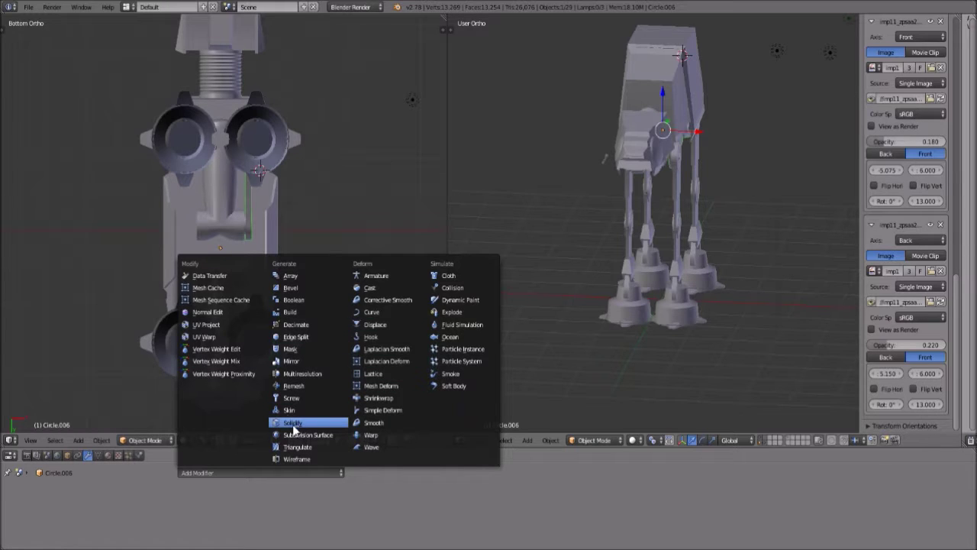
left_click(293, 362)
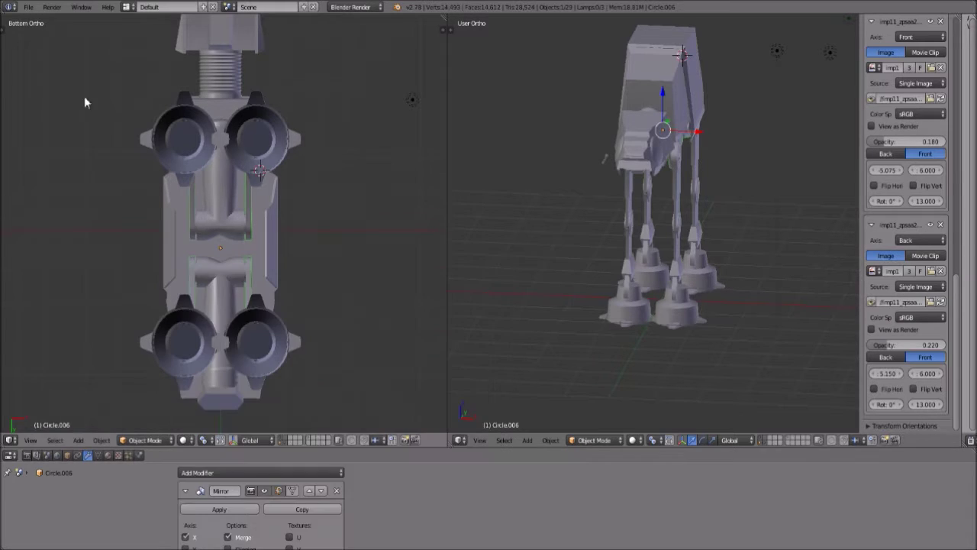
Examine the walker's head, chin guns and front legs in the perspective viewport.
left_click(29, 440)
middle_click_drag(749, 240, 716, 267)
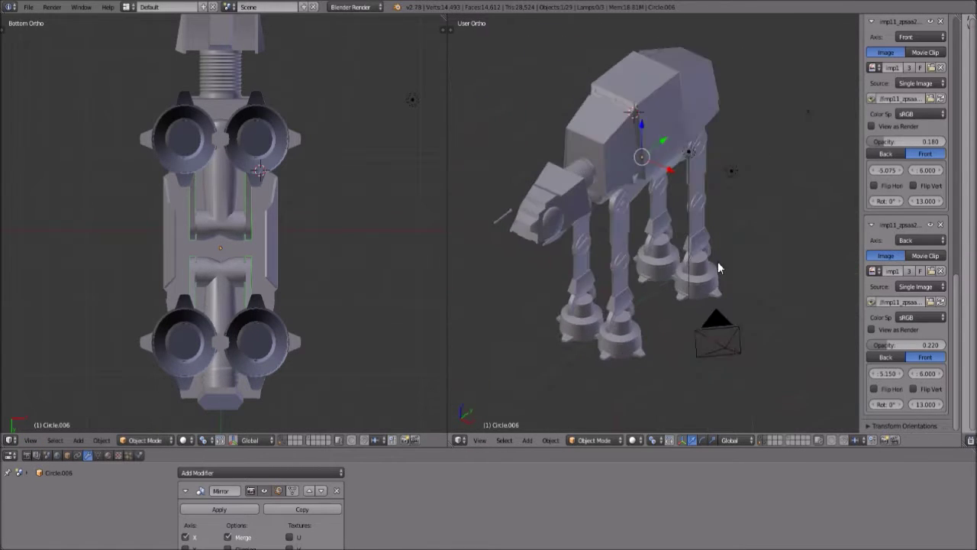
scroll(653, 278, "up", 5)
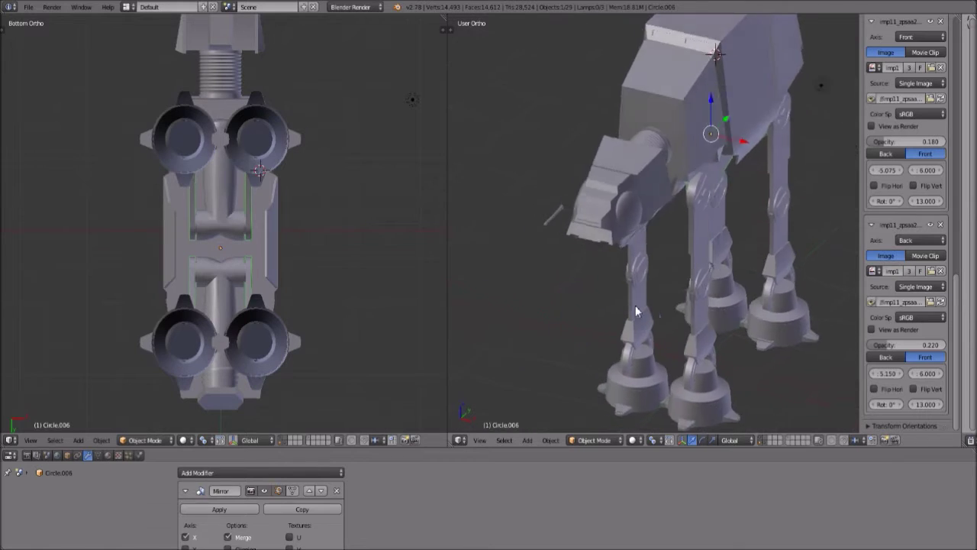
scroll(663, 198, "up", 3)
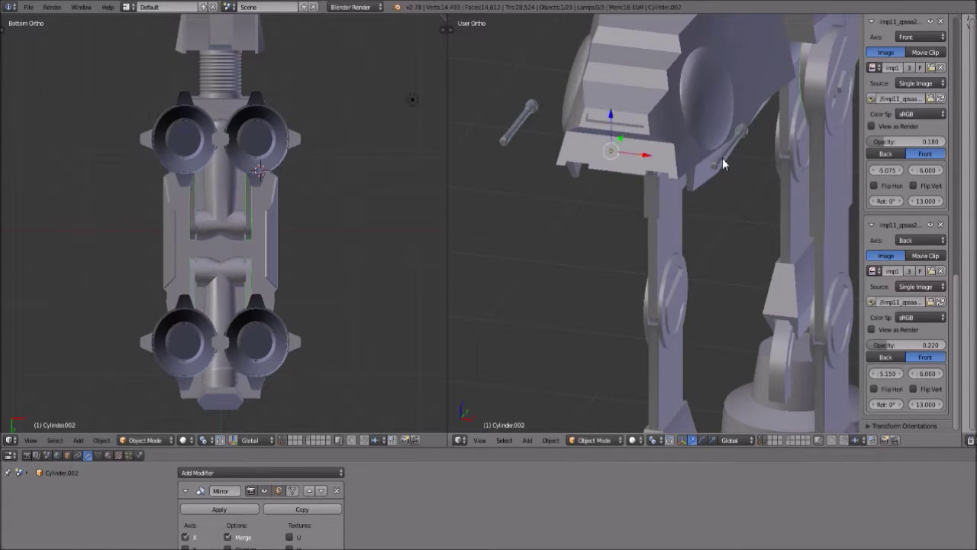
scroll(733, 175, "down", 4)
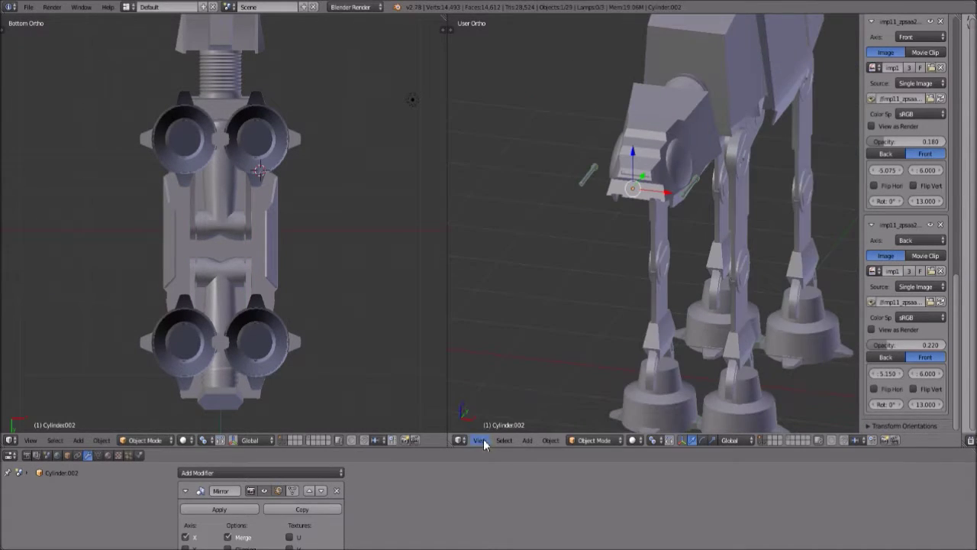
scroll(767, 176, "up", 6)
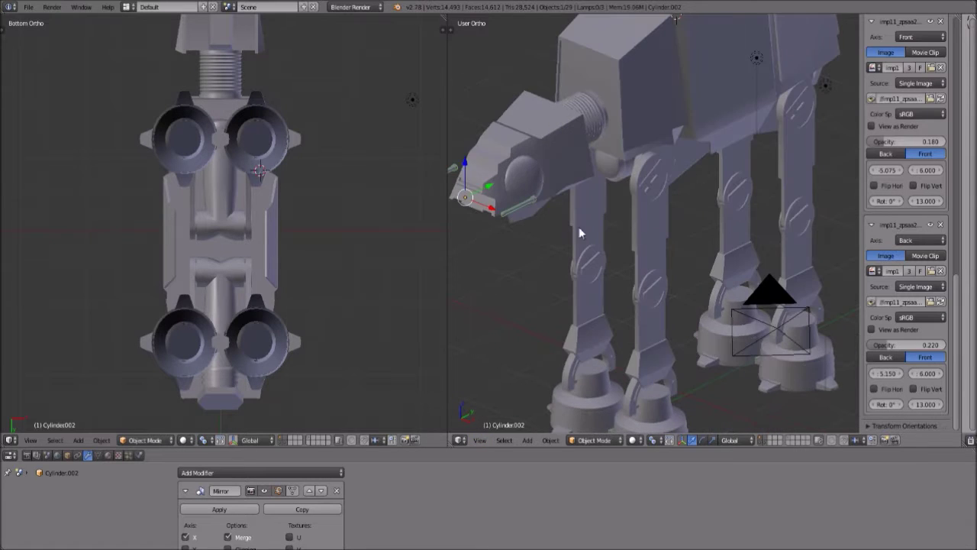
middle_click_drag(544, 204, 692, 242, "shift")
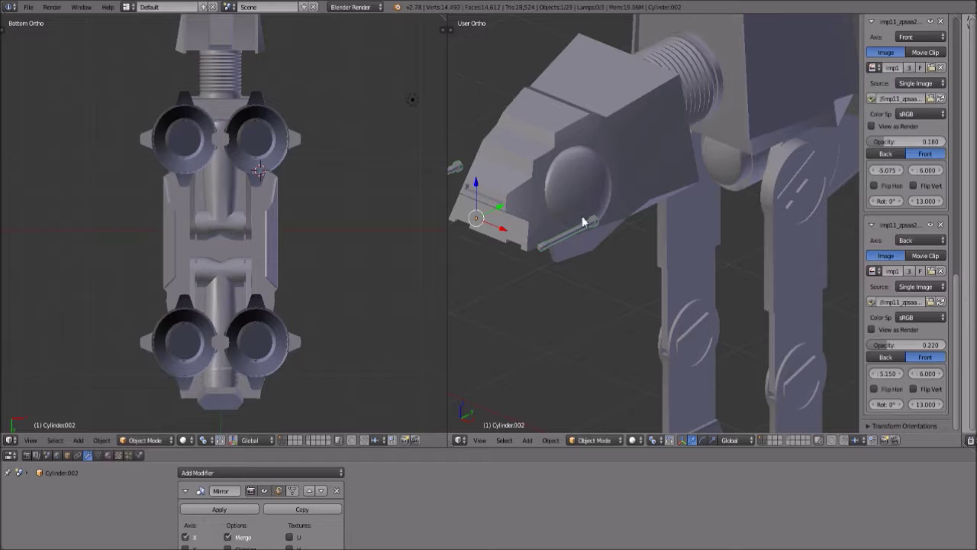
left_click(479, 440)
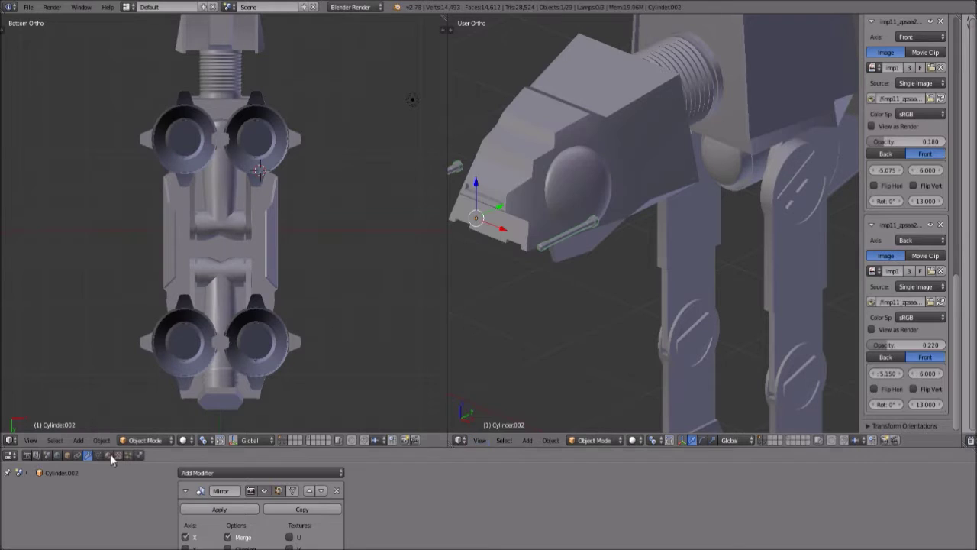
Show the front hip joint against the side blueprint in the Right view.
left_click(31, 440)
left_click(48, 345)
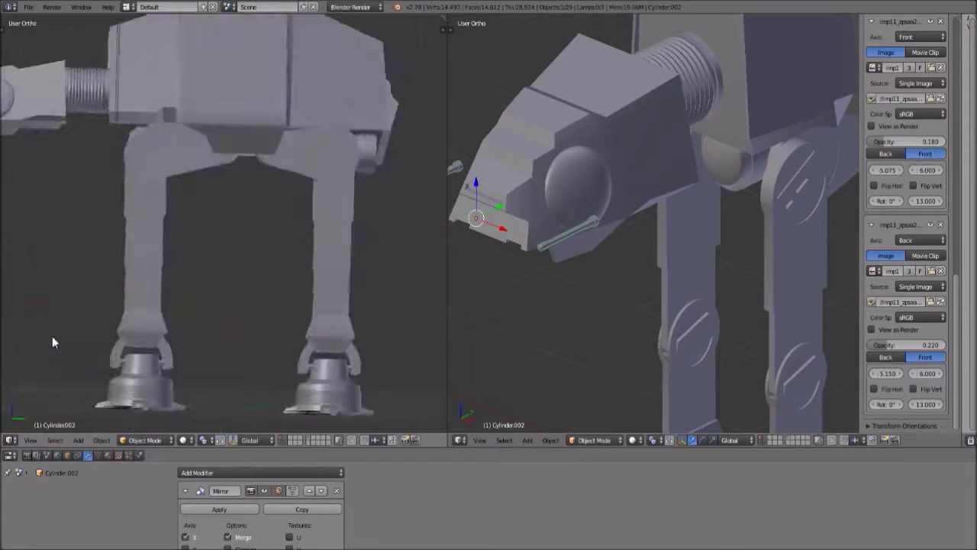
scroll(213, 330, "up", 6)
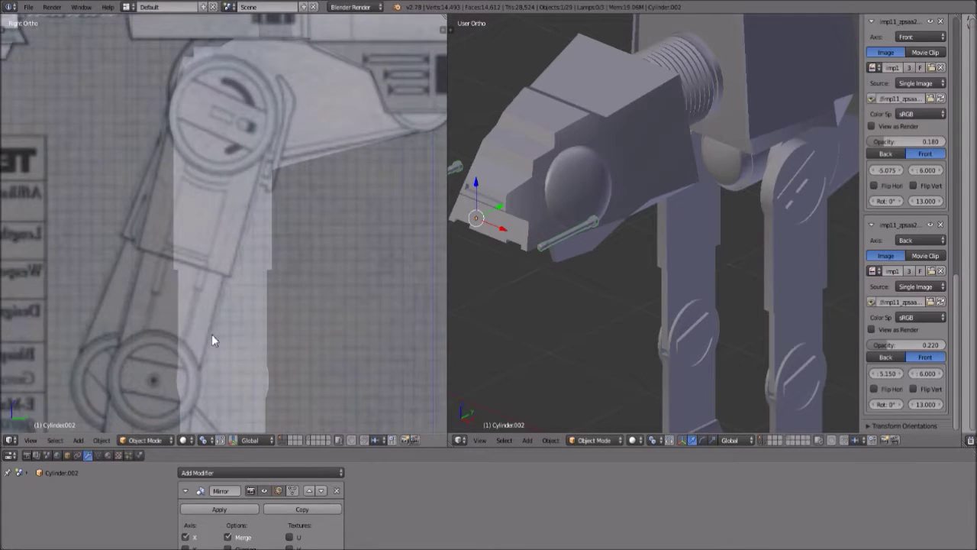
left_click(152, 440)
left_click(145, 417)
scroll(265, 233, "down", 2)
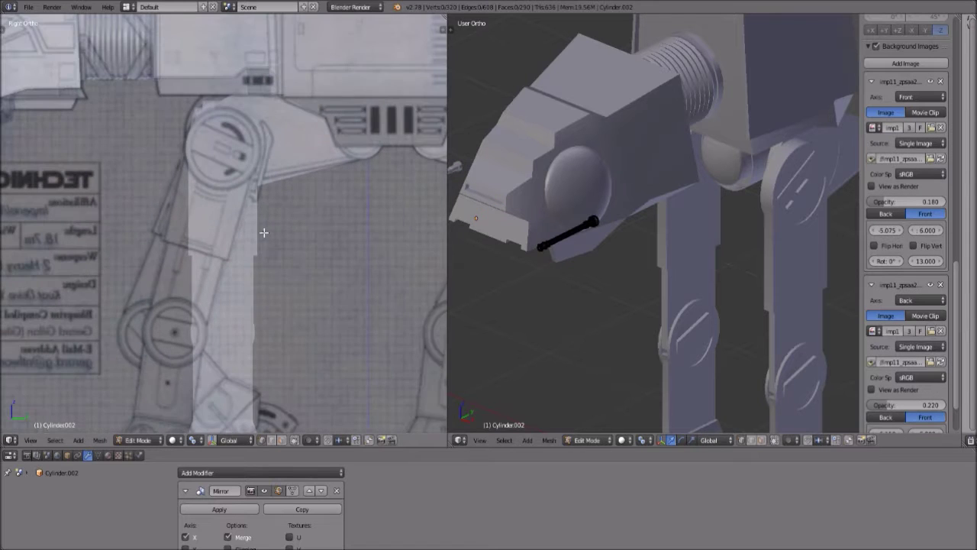
left_click(153, 439)
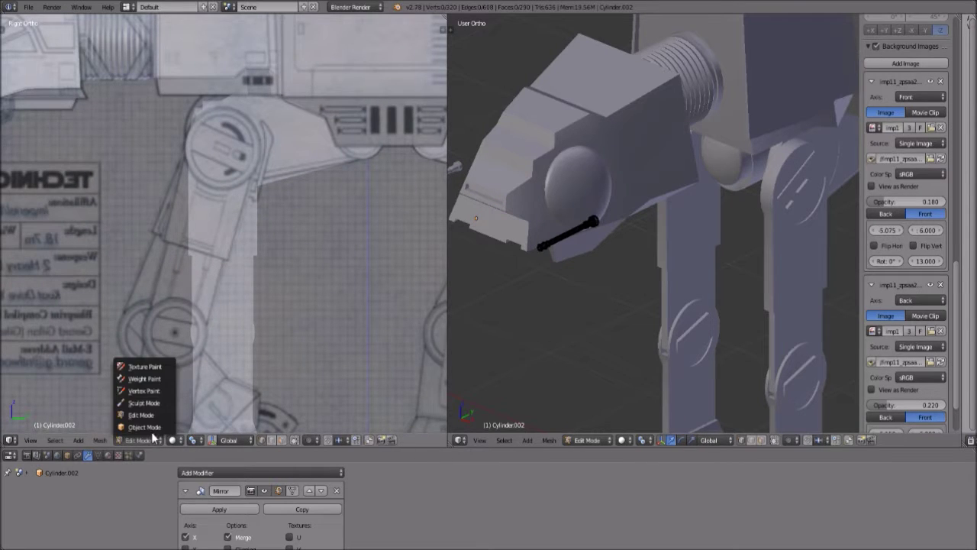
left_click(145, 430)
Select the hip linkage object and open its mesh in Edit Mode with the front hip joint in view.
right_click(801, 190)
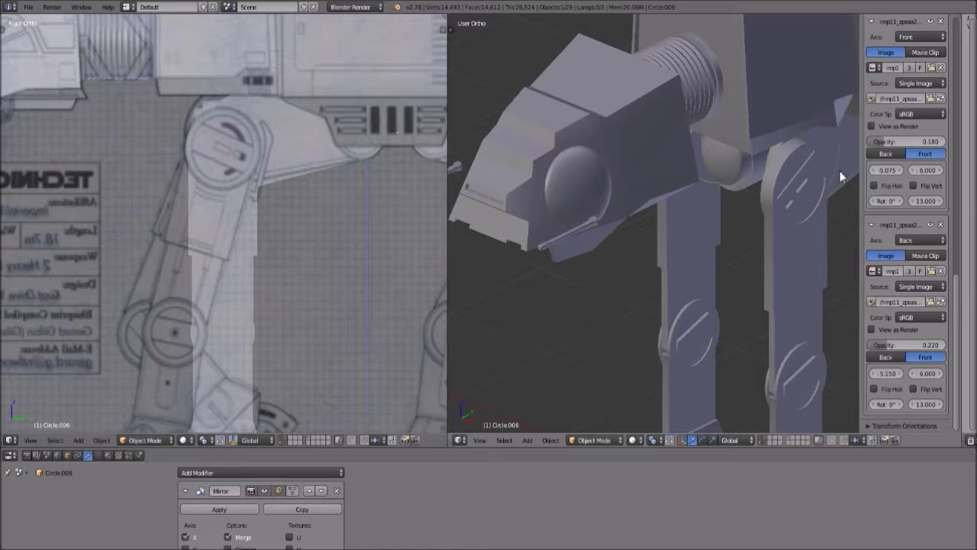
left_click(147, 439)
left_click(149, 418)
middle_click_drag(299, 199, 272, 230, "shift")
Select only the large front disc of the hip linkage and move it along Y toward the head to match the blueprint's round joint.
key("a")
key("a")
key("a")
key("b")
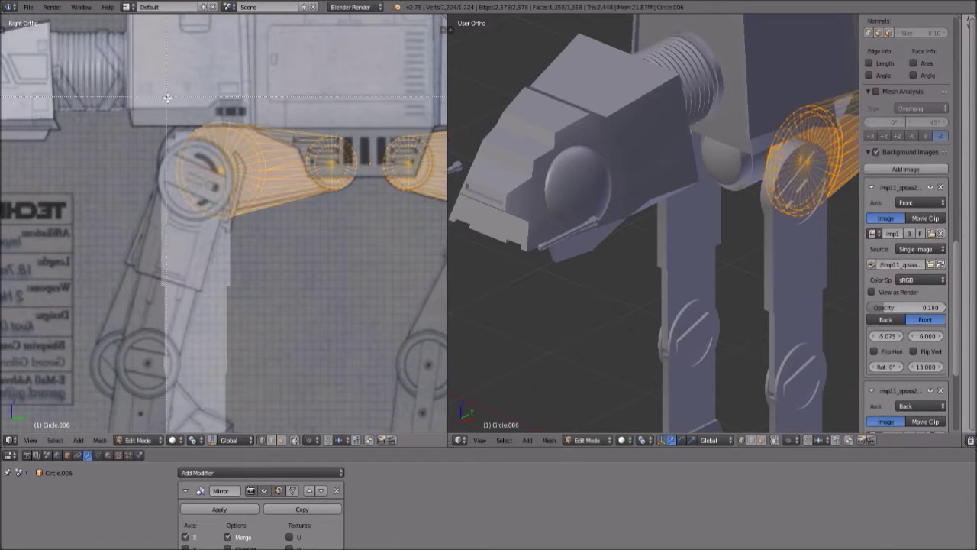
key("Escape")
key("a")
key("b")
left_click_drag(162, 98, 285, 236)
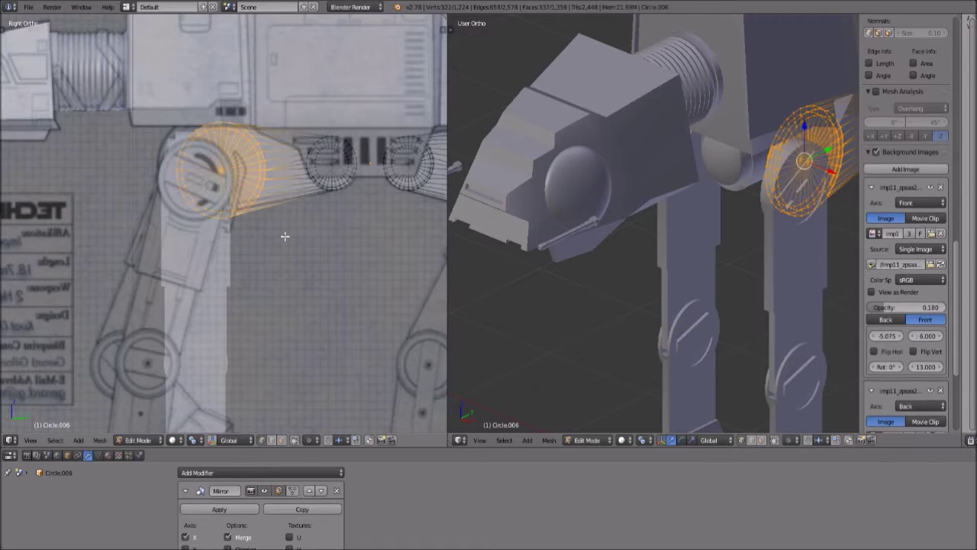
key("g")
key("y")
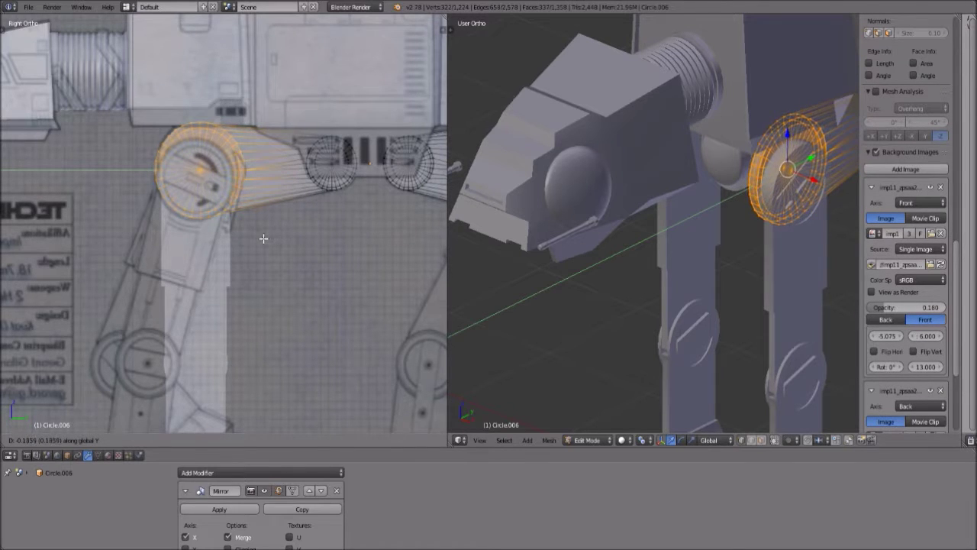
left_click(265, 238)
Check the disc's fit against the leg up close and nudge it slightly further along Y toward the head.
middle_click_drag(823, 255, 670, 276)
scroll(670, 277, "up", 3)
middle_click_drag(807, 212, 697, 246, "shift")
scroll(697, 247, "up", 1)
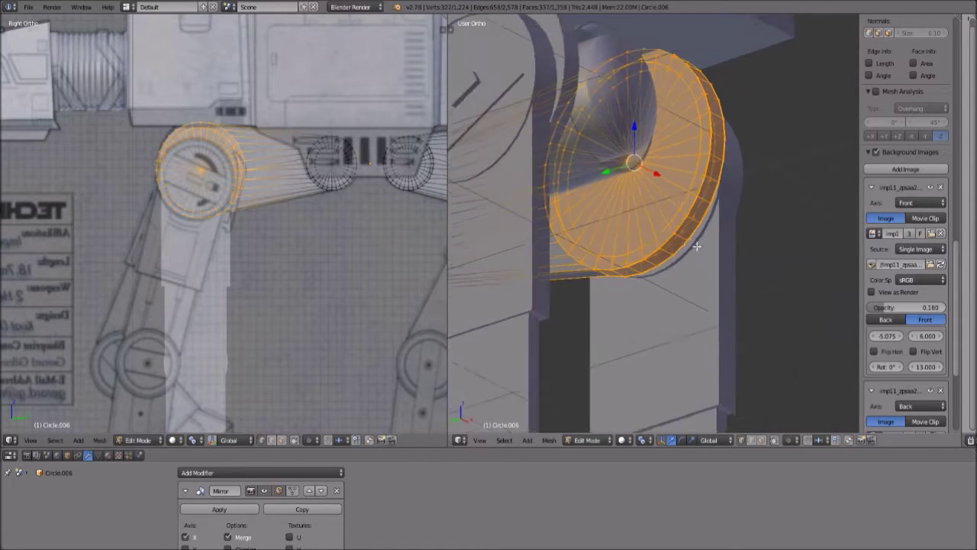
scroll(696, 245, "up", 2)
scroll(208, 258, "up", 2)
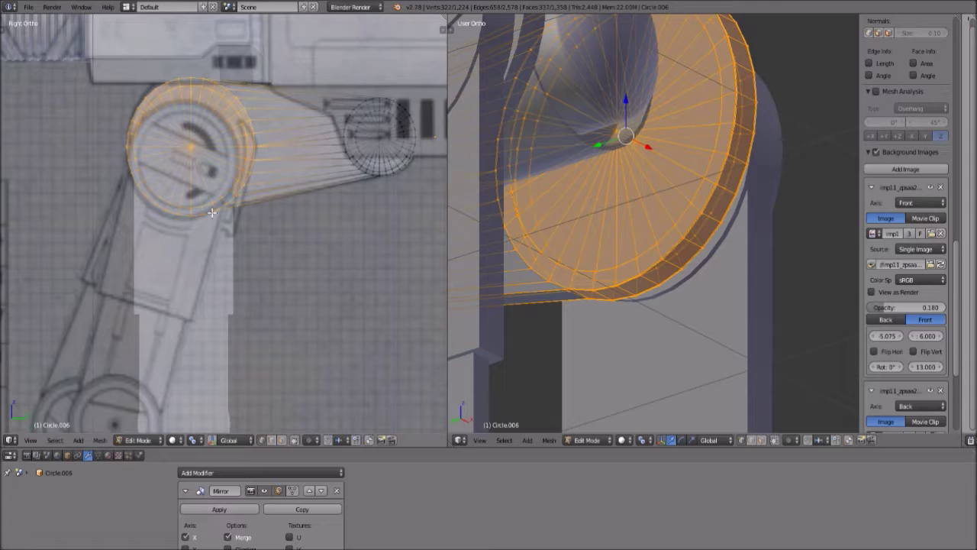
key("g")
key("y")
left_click(207, 213)
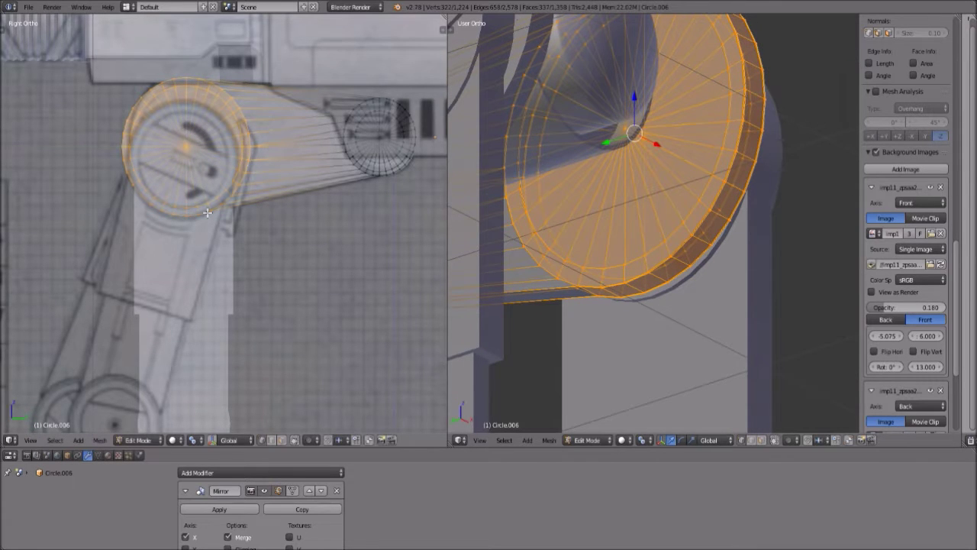
Move the selected front hip disc down along Z by about 0.07 to match the blueprint's round joint.
key("g")
key("z")
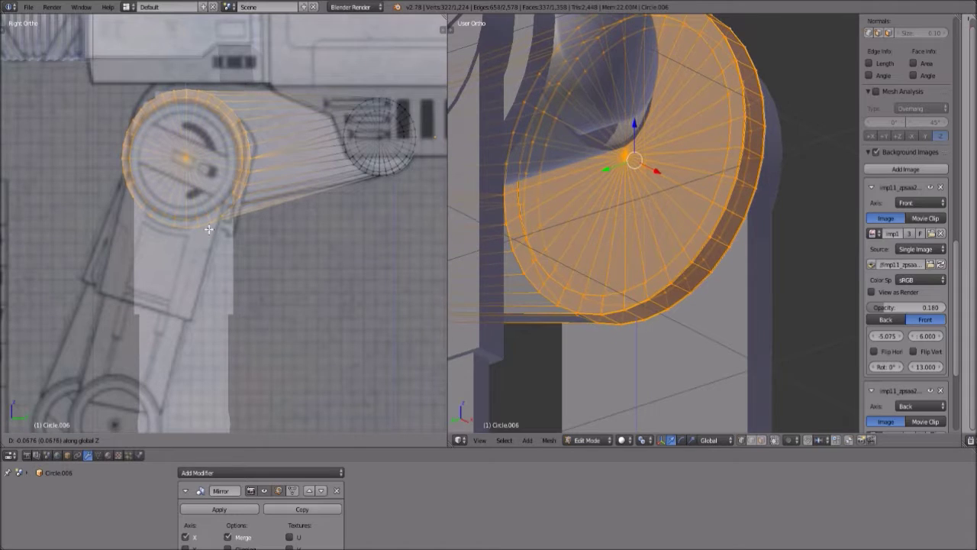
left_click(208, 229)
key("g")
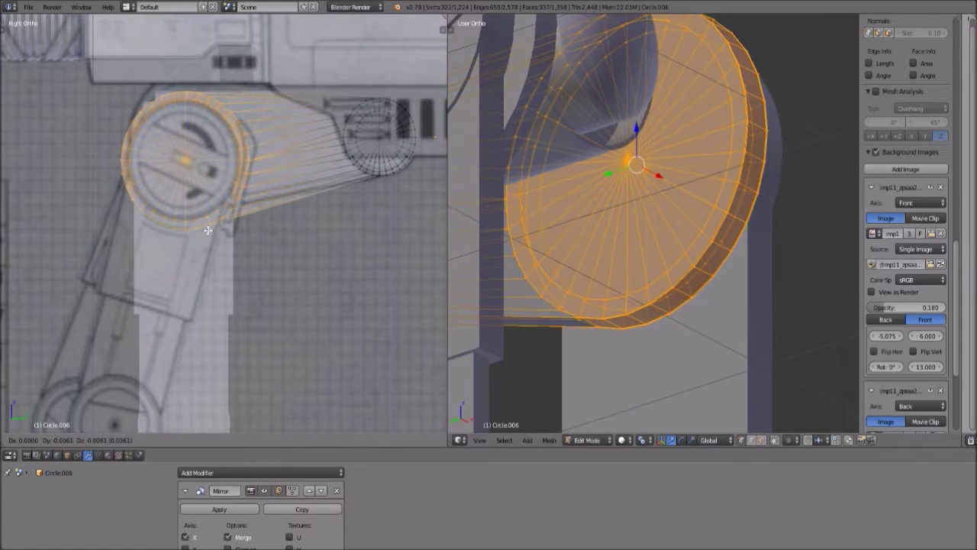
right_click(207, 229)
Fine-tune the disc against the blueprint circle with a slight move along Y toward the head and about 0.006 down along Z.
key("g")
key("y")
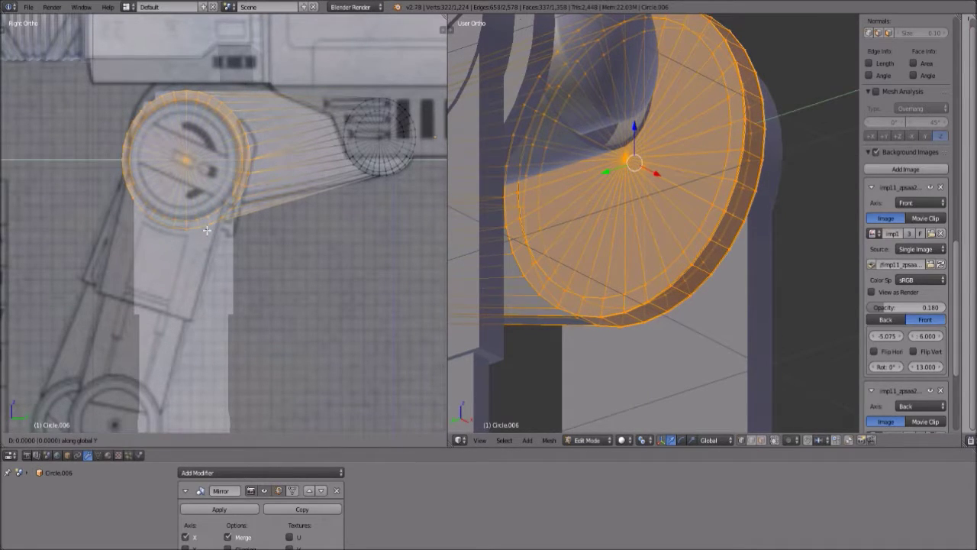
left_click(206, 230)
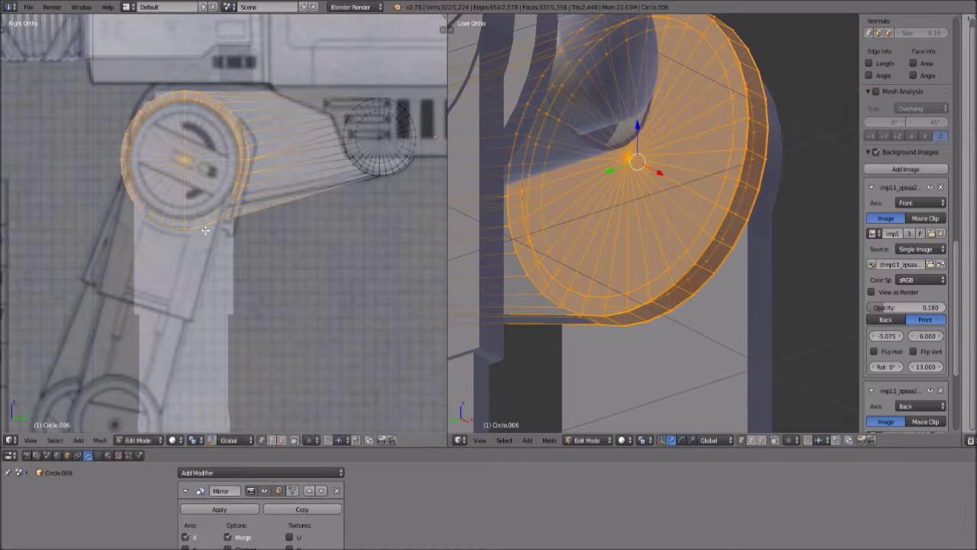
key("ctrl+x")
key("ctrl+z")
key("g")
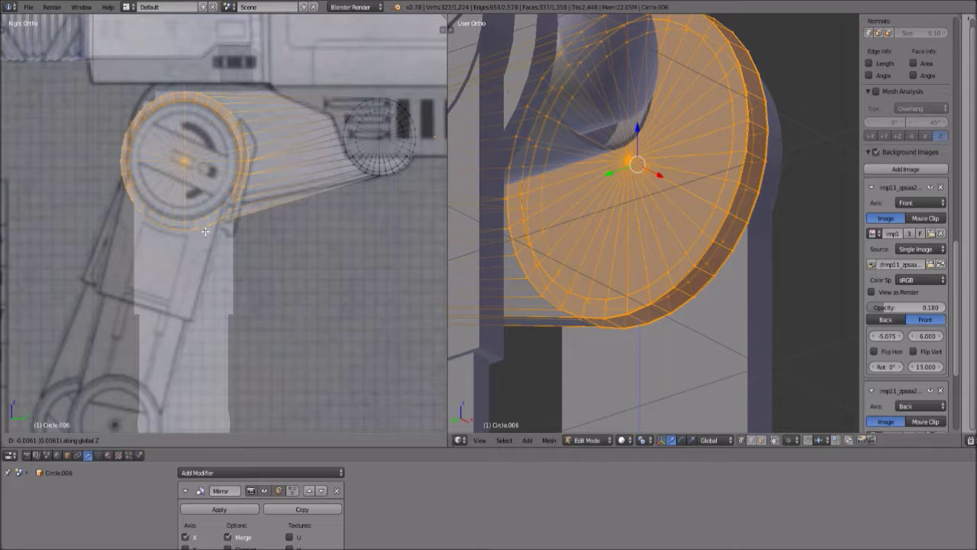
left_click(206, 231)
Return the hip linkage to Object Mode and check the linkages from the front and below.
scroll(606, 227, "down", 8)
middle_click_drag(681, 205, 651, 211)
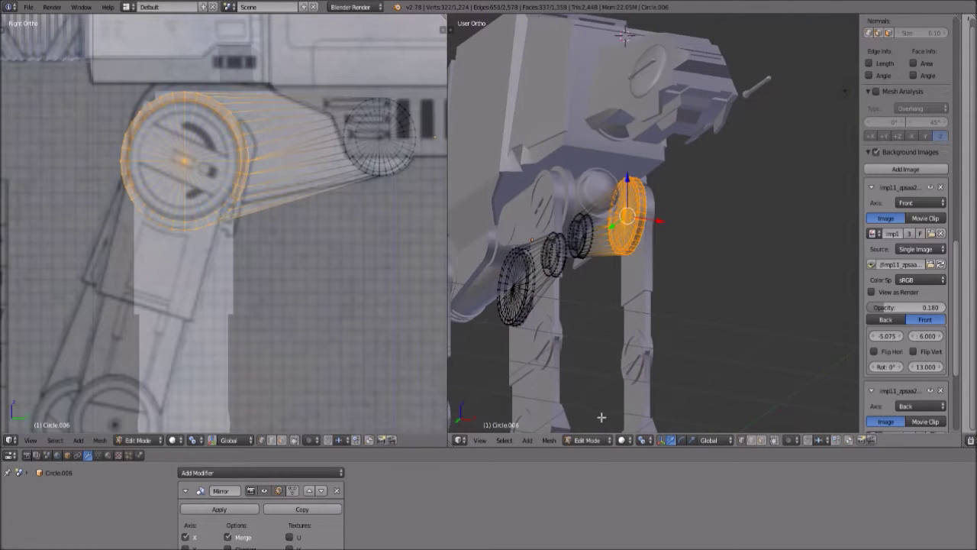
left_click(589, 440)
left_click(592, 425)
middle_click_drag(743, 252, 704, 259)
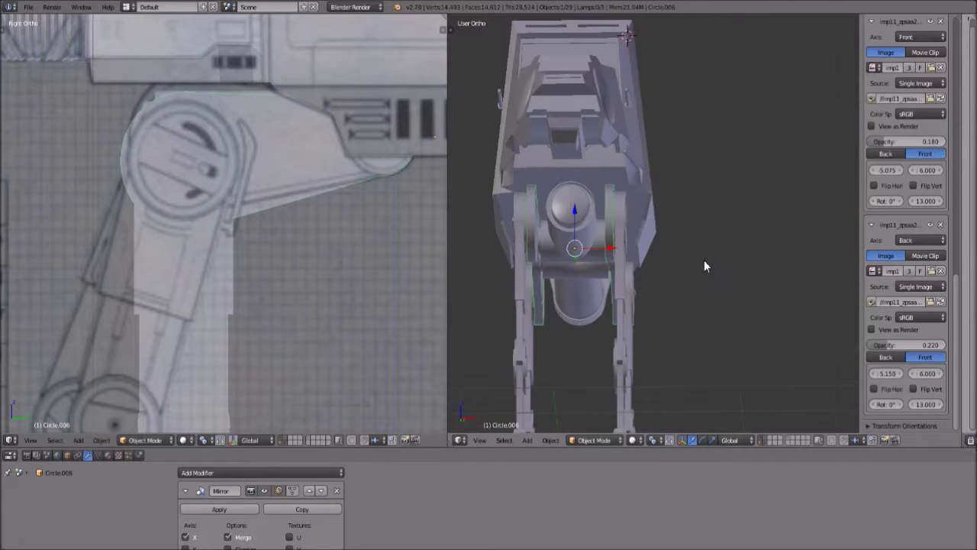
mouse_move(634, 188)
middle_mouse_down()
mouse_move(571, 180)
mouse_move(655, 244)
mouse_move(621, 211)
mouse_move(625, 173)
middle_mouse_up()
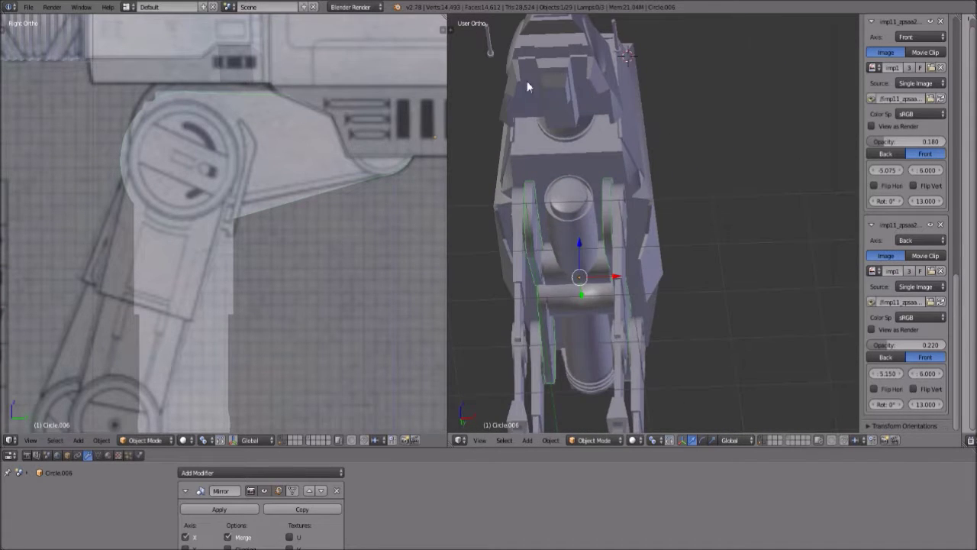
scroll(633, 207, "down", 5)
middle_click_drag(634, 207, 620, 167)
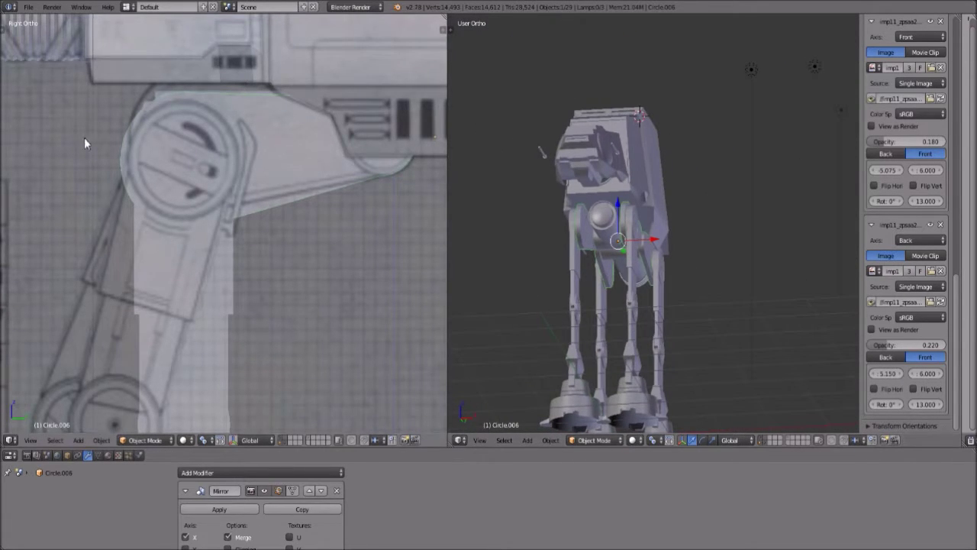
Compare the head, side gun and chin parts with the side blueprint in the Right view.
scroll(84, 140, "down", 3)
middle_click_drag(23, 213, 150, 253, "shift")
scroll(150, 253, "up", 6)
middle_click_drag(77, 206, 240, 304, "shift")
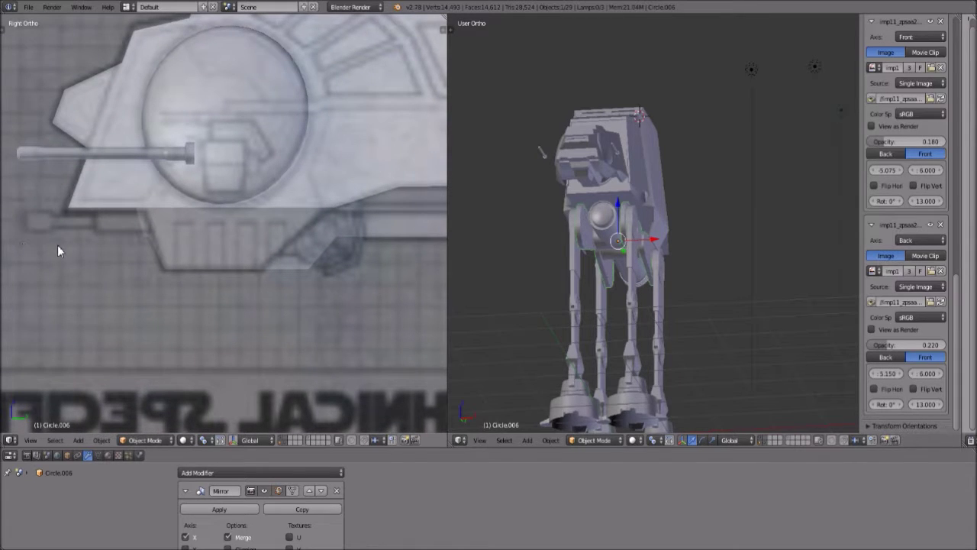
scroll(674, 184, "up", 1)
Examine the whole walker from the front and underneath, focusing on the hip linkages and the body's open underside.
middle_click_drag(674, 183, 674, 222)
scroll(673, 227, "up", 4)
scroll(673, 229, "down", 3)
scroll(673, 228, "down", 3)
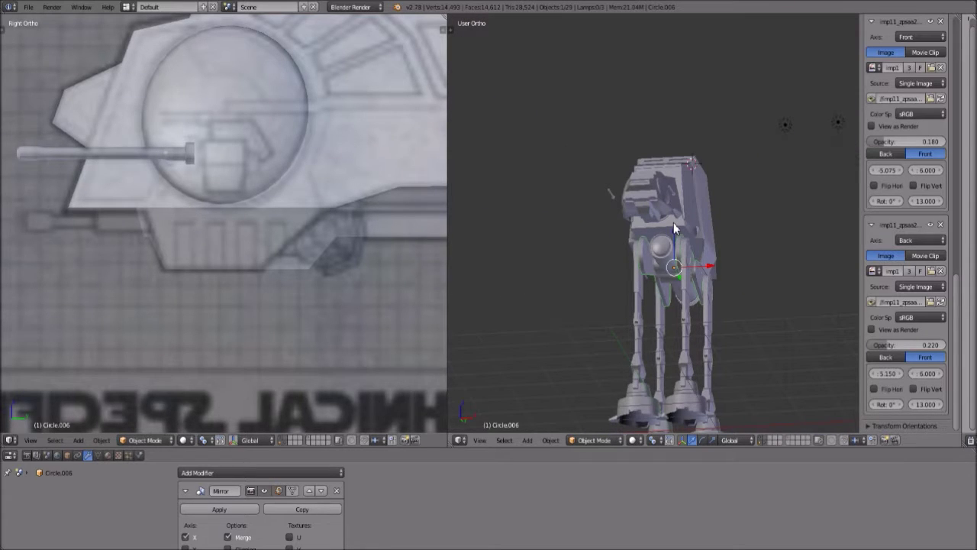
scroll(755, 263, "up", 3)
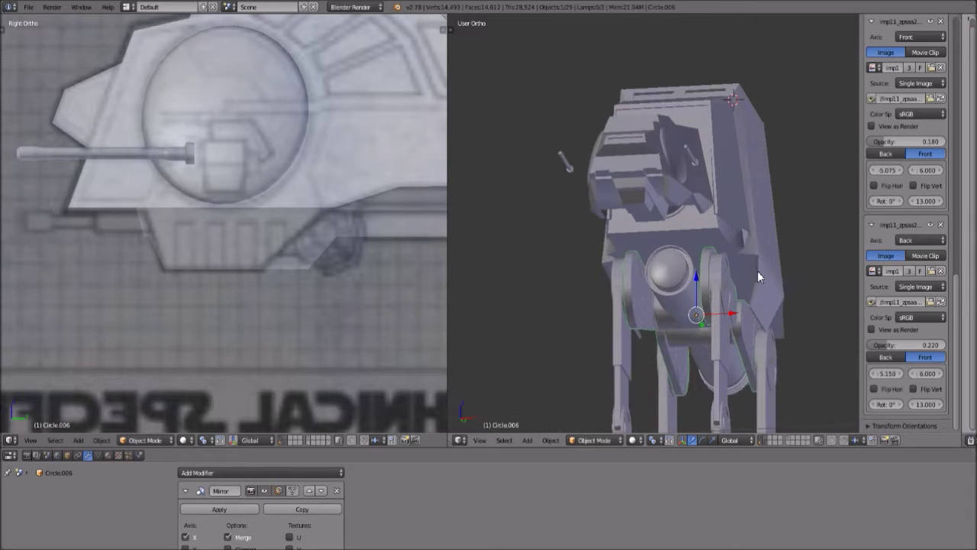
scroll(716, 231, "up", 3)
scroll(744, 263, "down", 4)
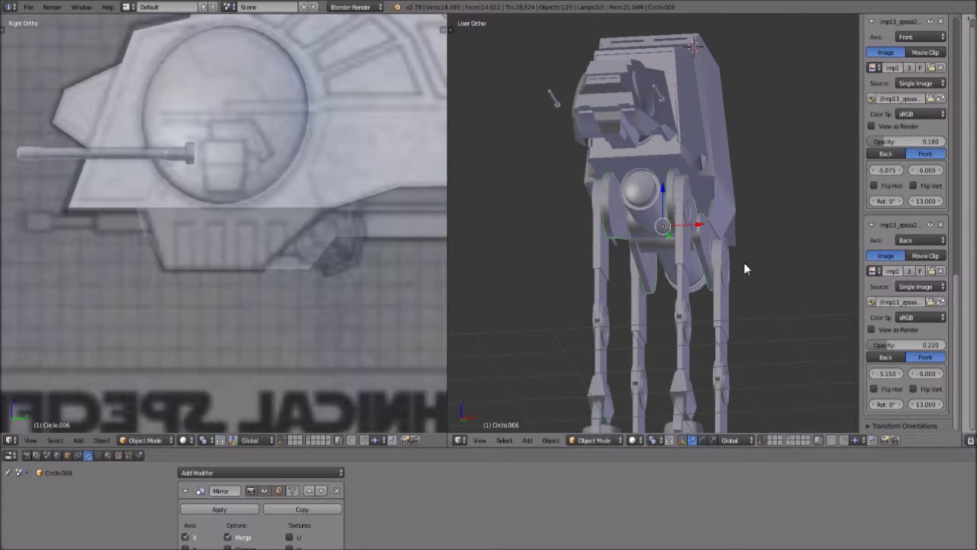
scroll(743, 262, "up", 3)
scroll(743, 262, "down", 3)
scroll(665, 307, "up", 2)
middle_click_drag(743, 262, 691, 217)
scroll(668, 250, "up", 4)
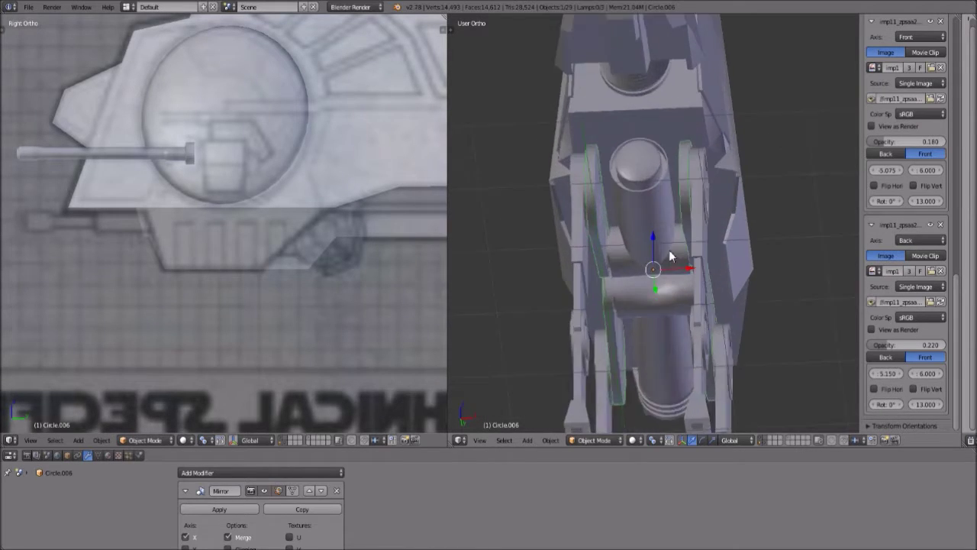
scroll(668, 251, "down", 3)
middle_click_drag(687, 252, 674, 157)
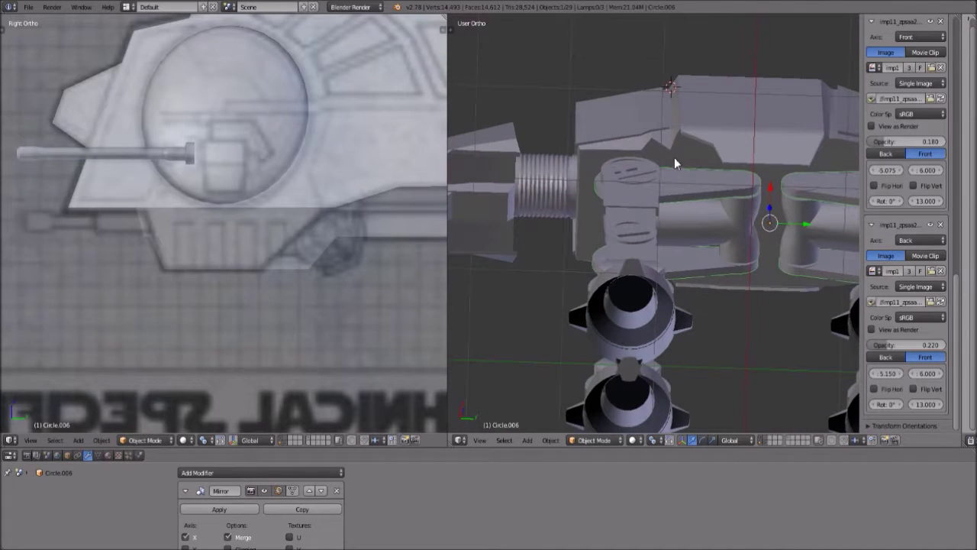
Open the body hull's mesh in Edit Mode and select a vertex on the notched lower edge above the front hip.
left_click(596, 440)
left_click(595, 416)
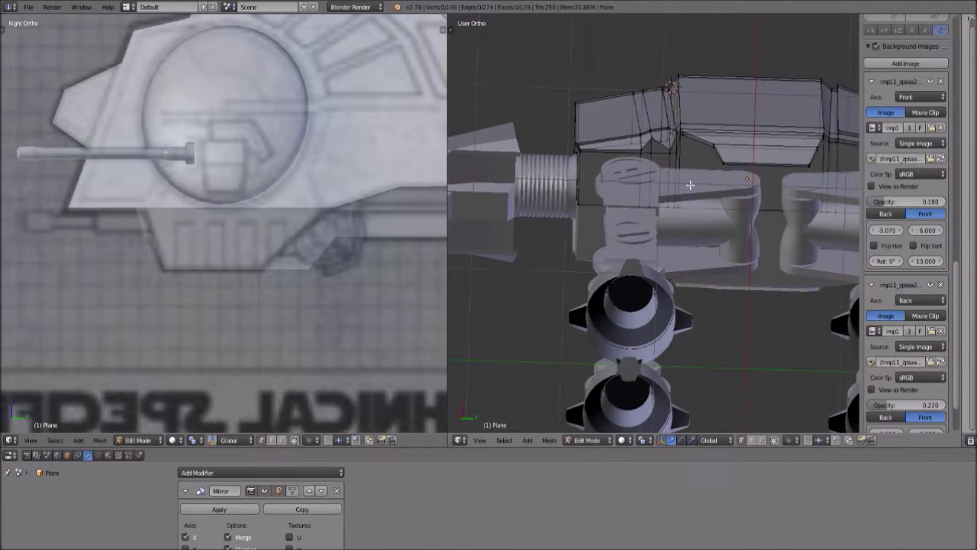
scroll(709, 137, "up", 3)
middle_click_drag(709, 136, 688, 238)
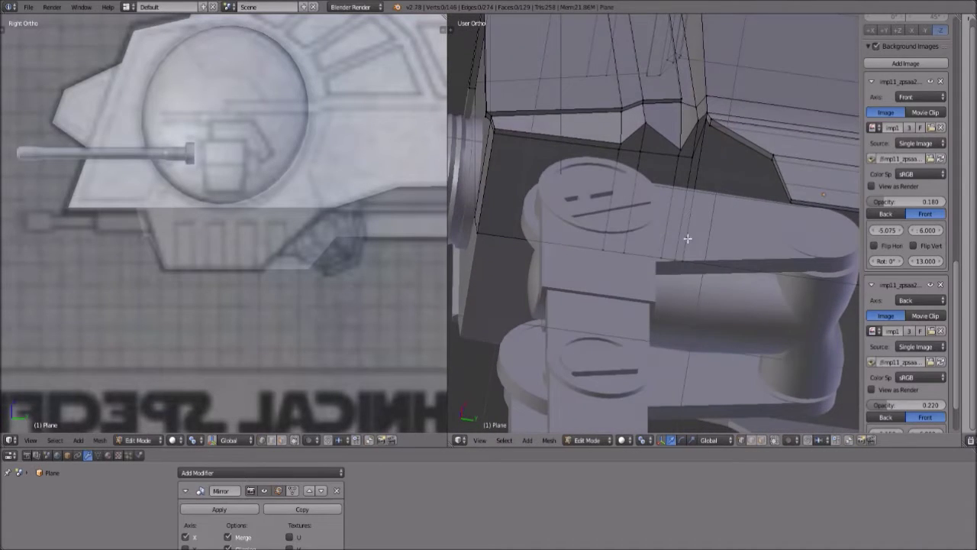
right_click(648, 132)
middle_click_drag(670, 161, 651, 115)
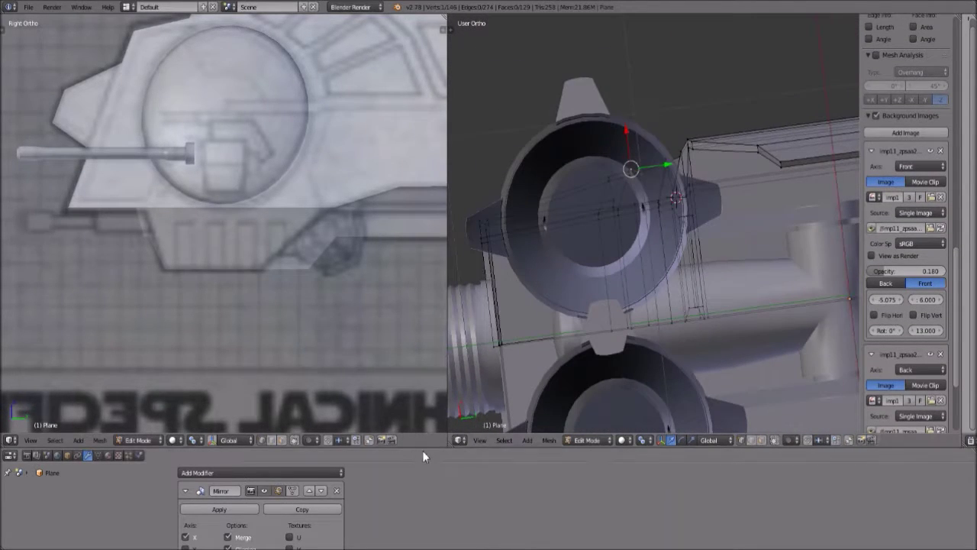
Set the blueprint viewport to the Bottom view around the front foot and bring the hull notch into close view in the 3D viewport.
left_click(30, 439)
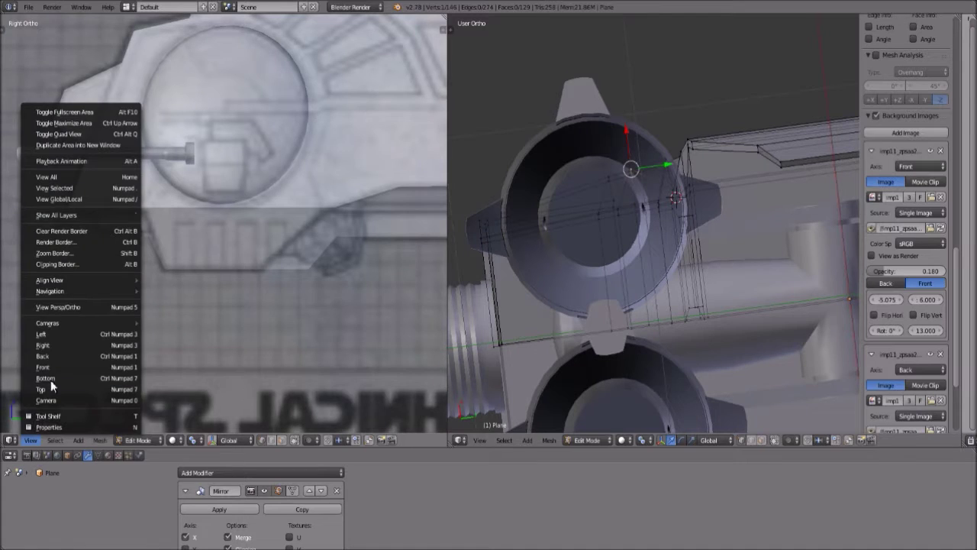
left_click(51, 381)
scroll(272, 359, "up", 5)
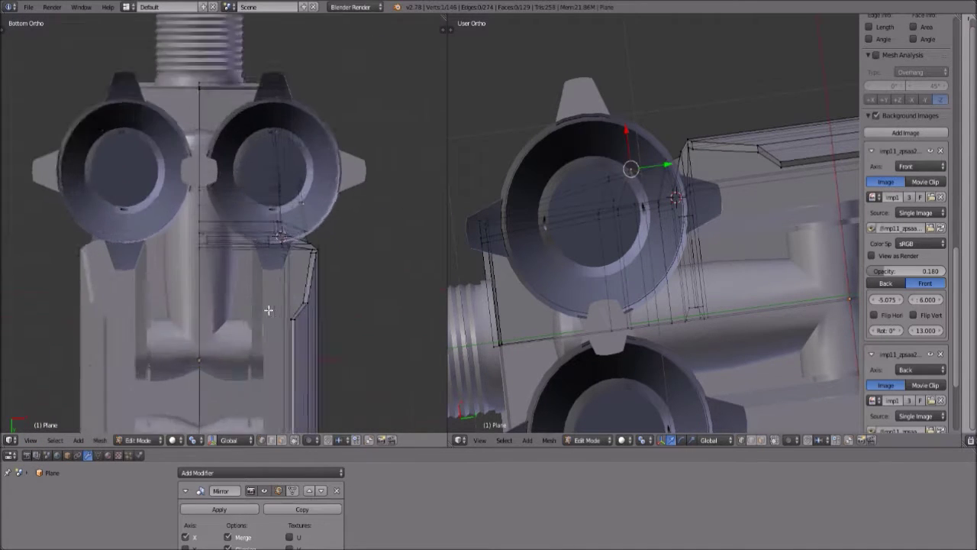
middle_click_drag(386, 231, 223, 240, "shift")
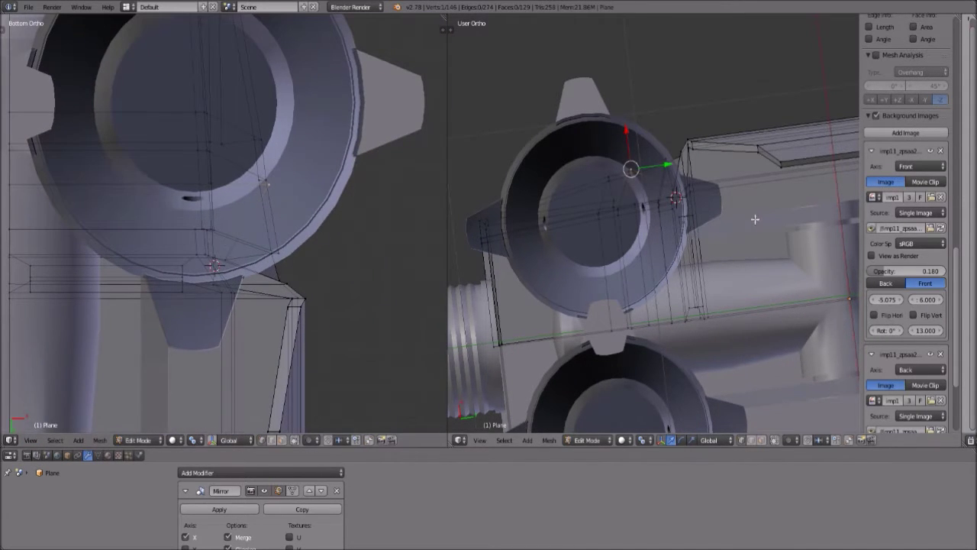
middle_click_drag(754, 219, 652, 224)
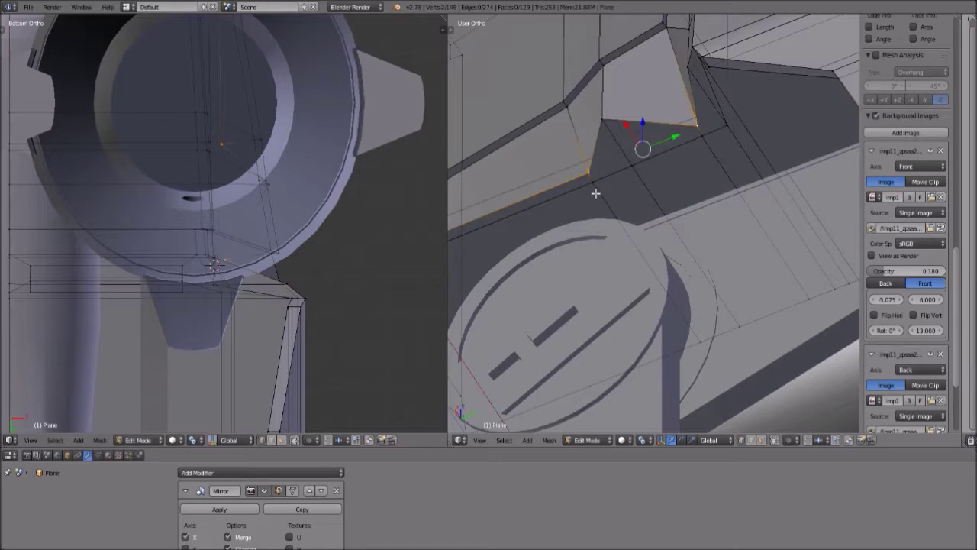
Connect the two lower corner vertices on either side of the hull notch with an edge and add a midpoint vertex with a loop cut.
key("f")
key("a")
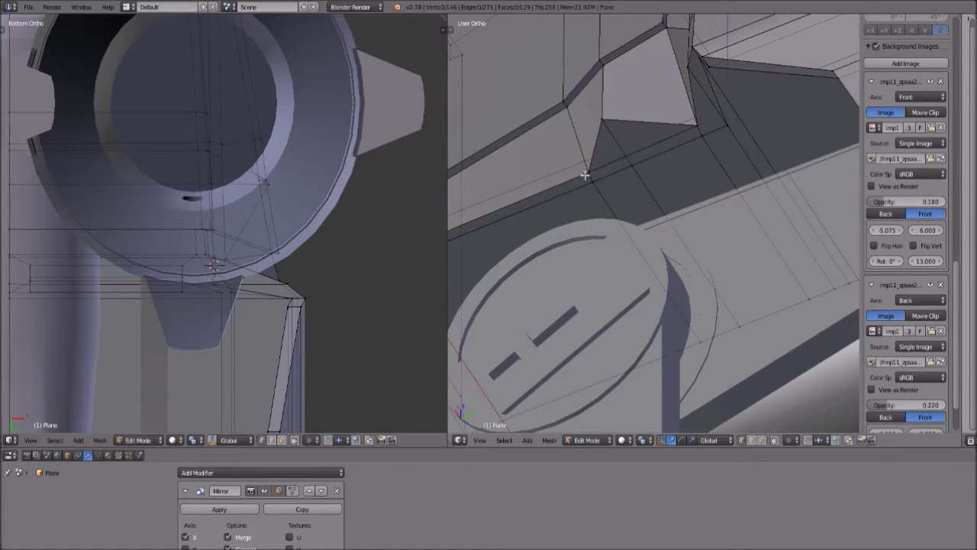
right_click(584, 176)
right_click(687, 131)
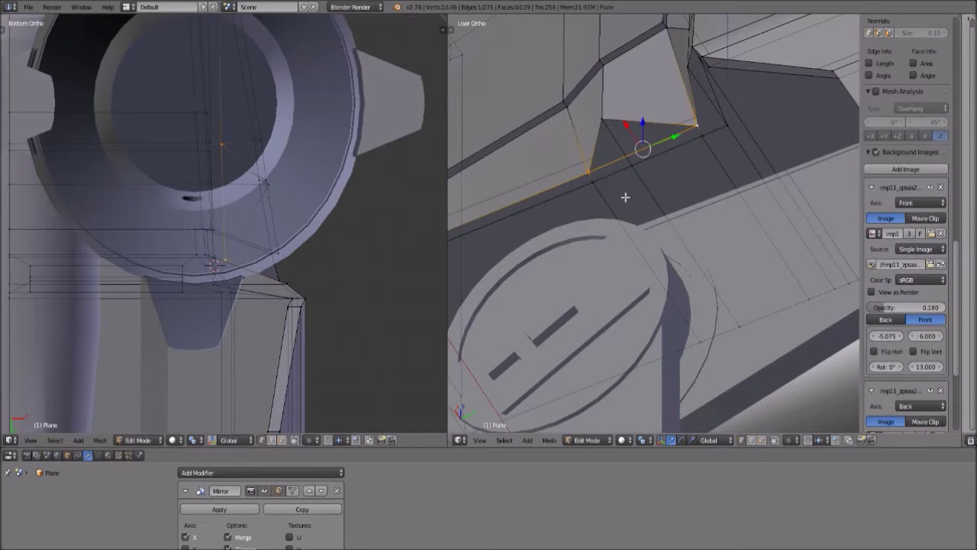
key("ctrl+r")
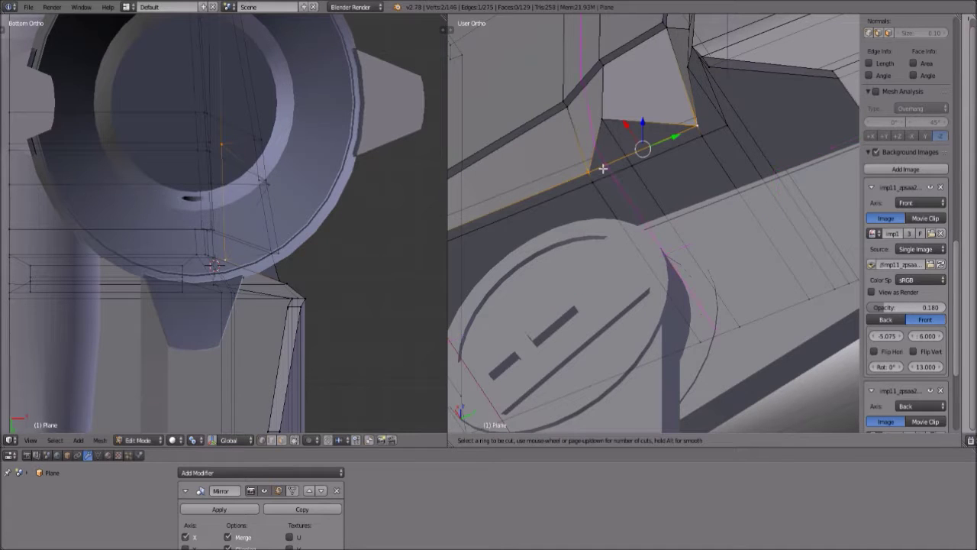
left_click(615, 158)
right_click(616, 158)
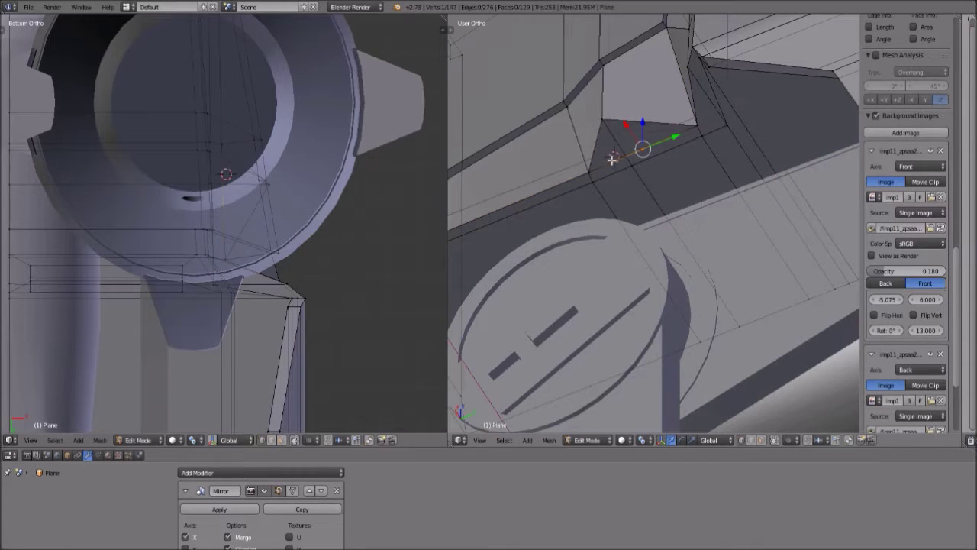
Slide the new vertex along the connecting edge to line up with the notch's upper corner.
key("shift+v")
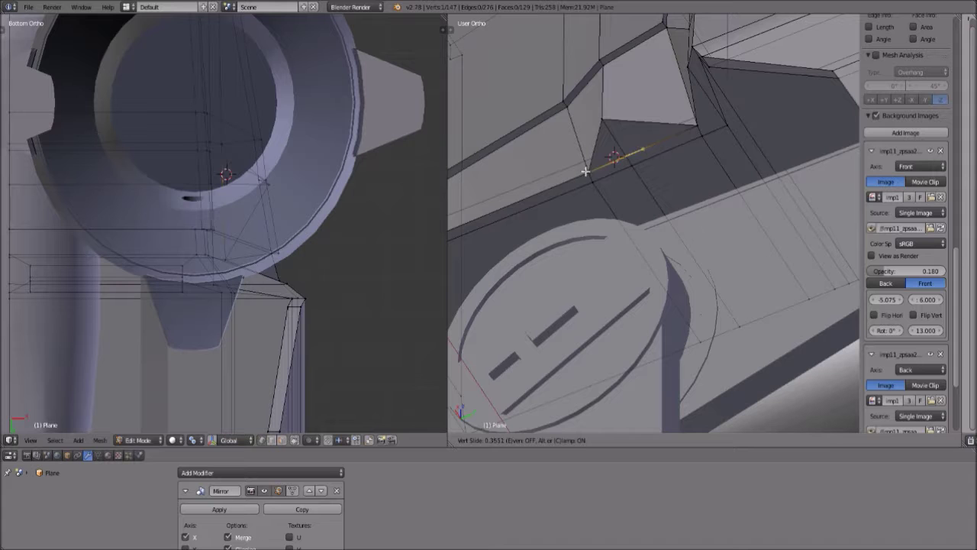
left_click(587, 171)
scroll(639, 190, "up", 4)
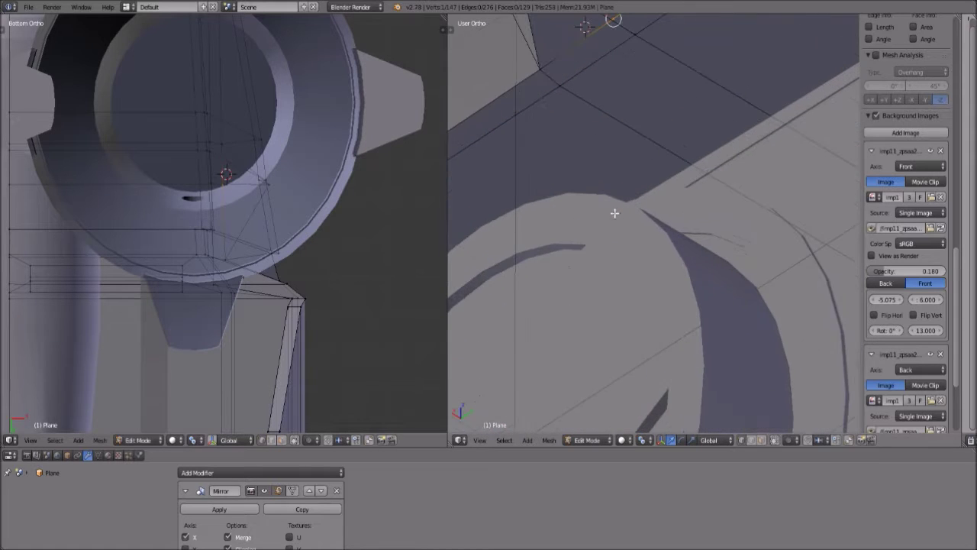
middle_click_drag(646, 136, 676, 277, "shift")
scroll(676, 277, "up", 2)
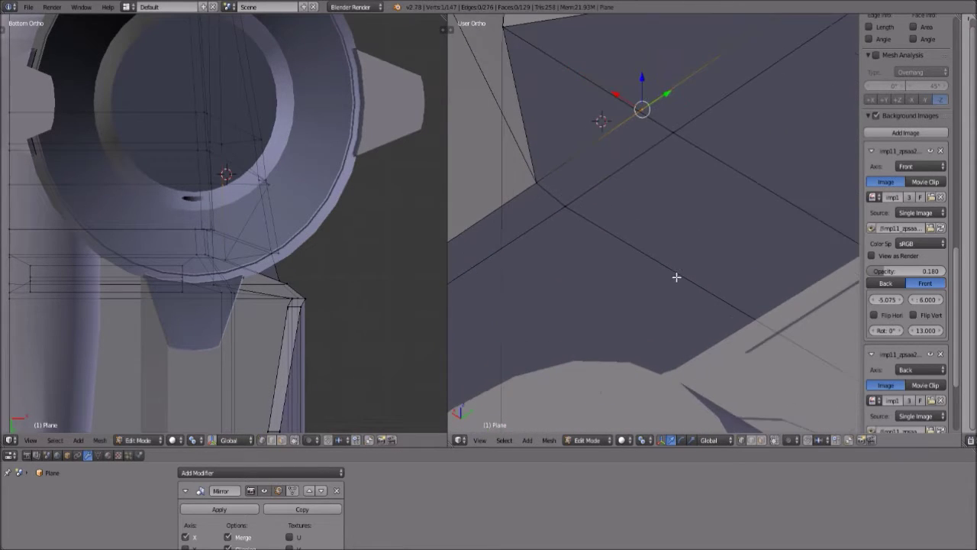
key("shift+v")
left_click(673, 188)
Merge the notch's upper corner vertex onto the new edge vertex to close the gap in the hull's lower edge.
middle_click_drag(672, 188, 682, 269)
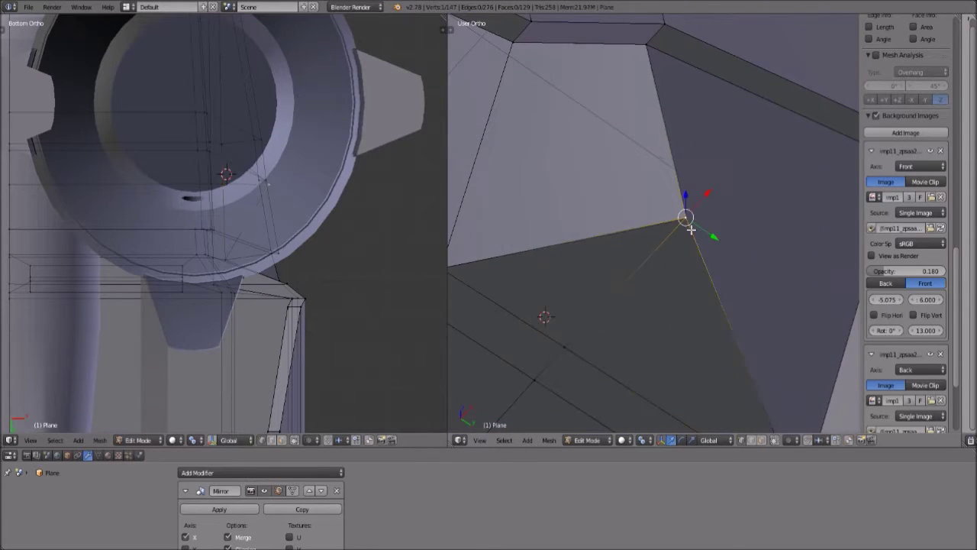
key("alt+m")
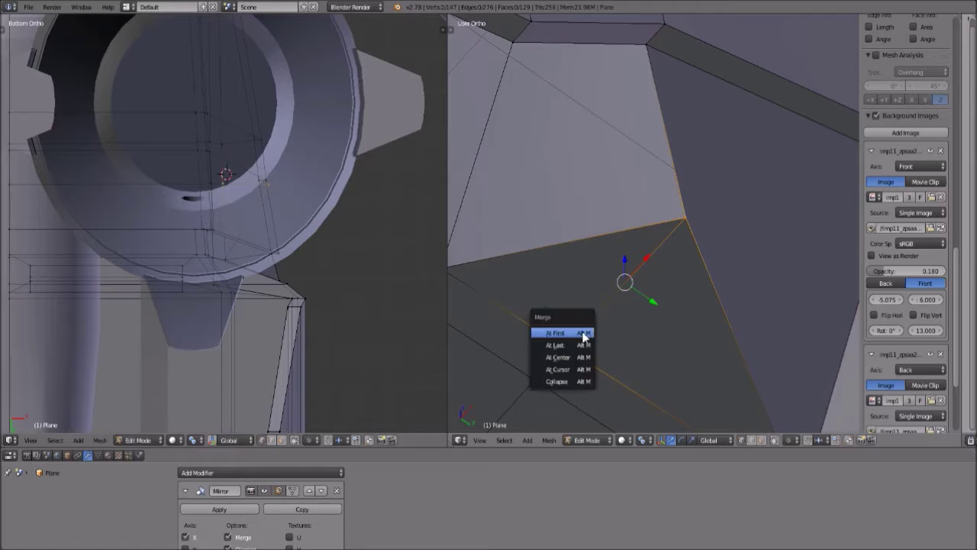
left_click(582, 341)
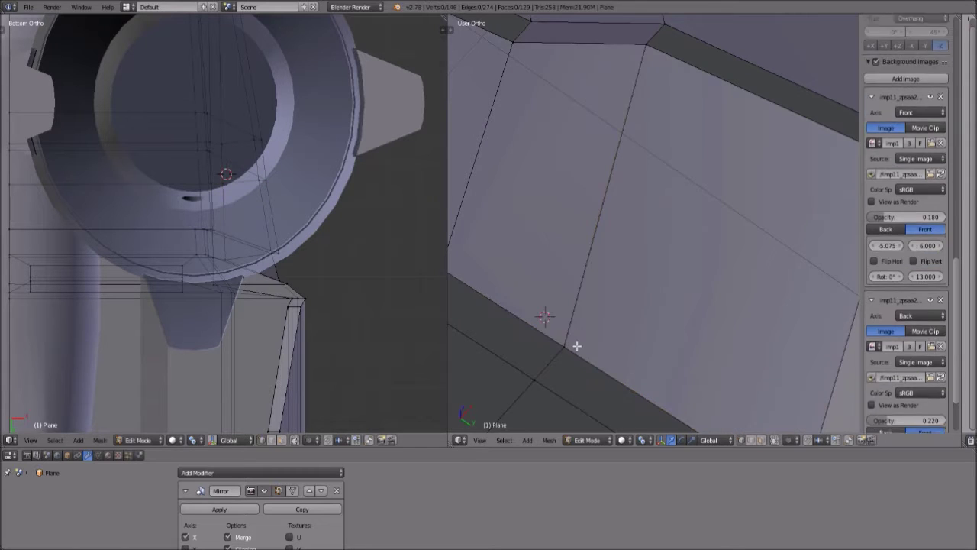
scroll(551, 375, "down", 3)
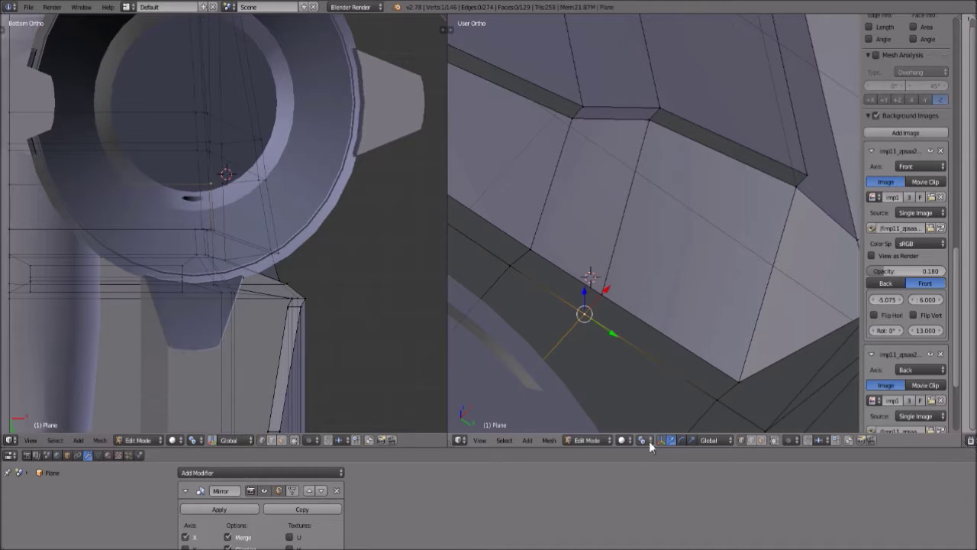
right_click(660, 351)
key("g")
right_click(661, 349)
key("a")
Compare the hull with the front blueprint in the 3D viewport and examine its lower front corner.
scroll(685, 349, "down", 3)
middle_click_drag(685, 349, 800, 371)
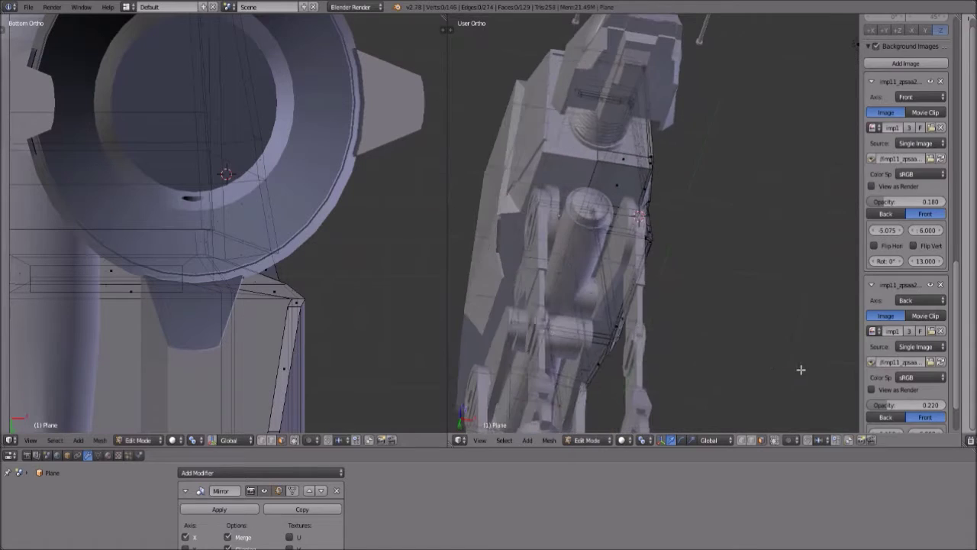
left_click(481, 439)
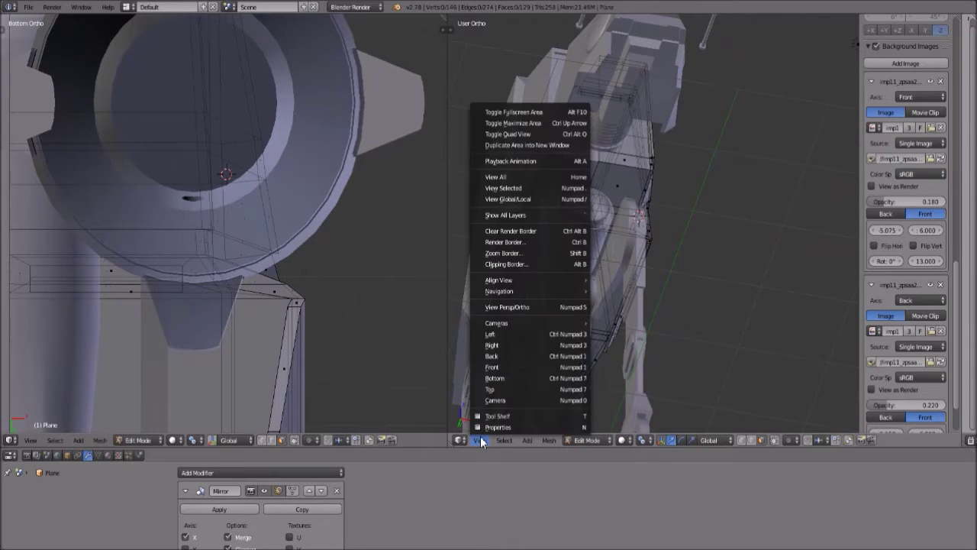
left_click(496, 368)
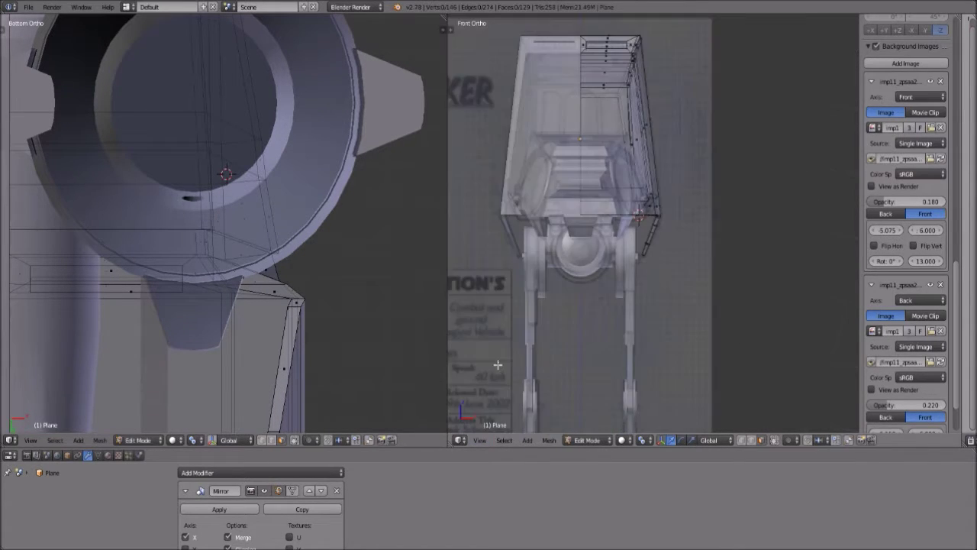
scroll(696, 286, "up", 5)
scroll(708, 282, "down", 4)
middle_click_drag(711, 283, 879, 284)
scroll(527, 279, "down", 4)
middle_click_drag(527, 279, 603, 320)
scroll(593, 240, "up", 6)
Return the hull to Object Mode and examine the whole walker from the front.
left_click(600, 441)
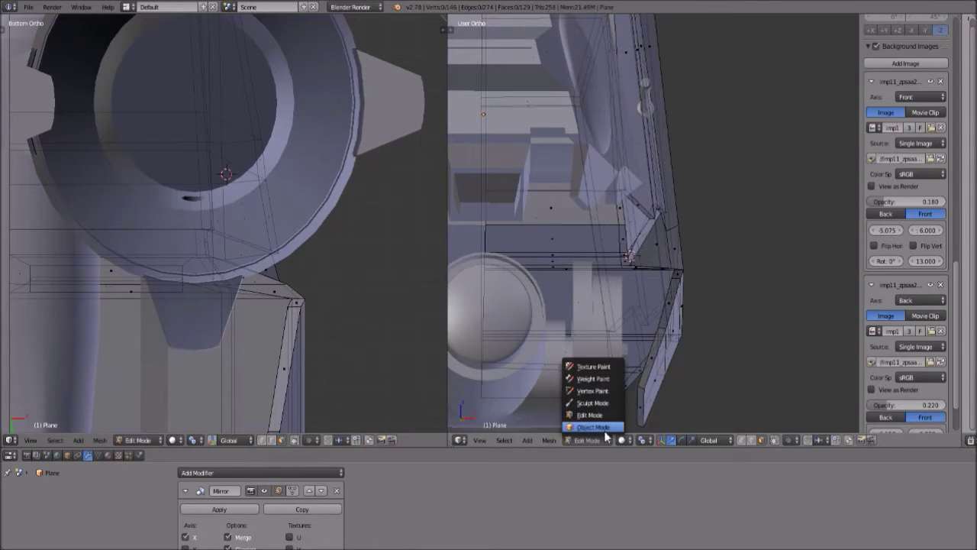
left_click(606, 428)
scroll(693, 261, "down", 3)
middle_click_drag(681, 262, 622, 281)
middle_click_drag(613, 239, 649, 240)
scroll(651, 261, "down", 8)
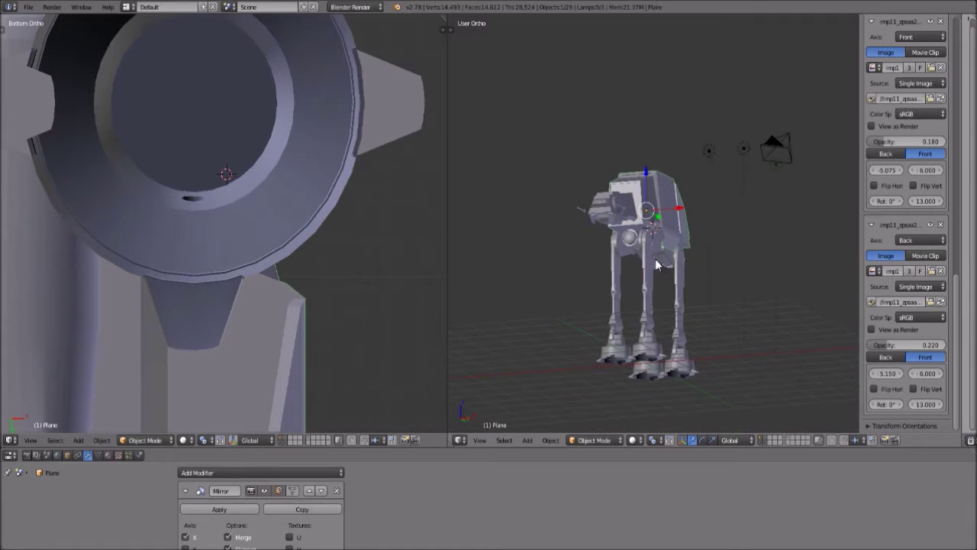
scroll(663, 260, "up", 7)
scroll(669, 253, "down", 4)
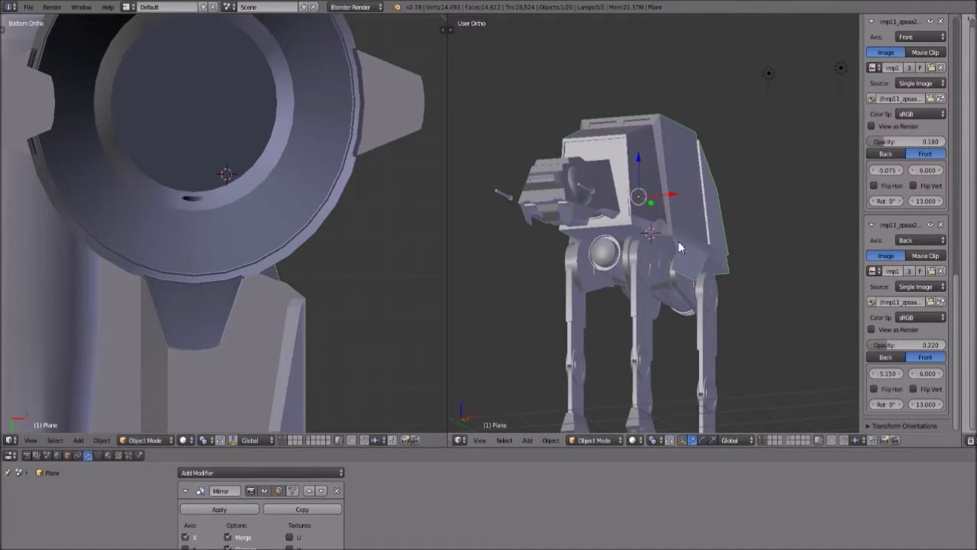
scroll(611, 257, "down", 5)
scroll(664, 244, "up", 5)
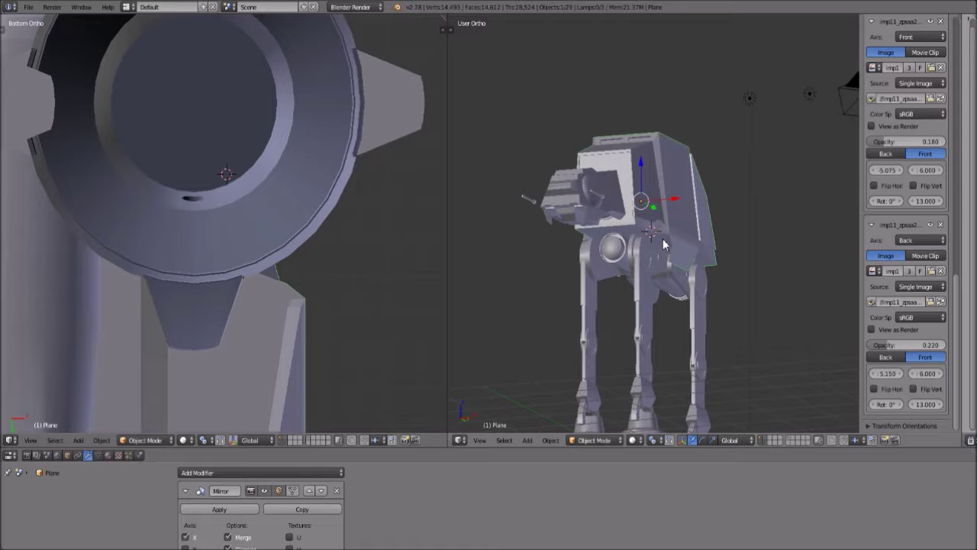
Inspect the walker's feet from a low front angle, selecting individual feet in turn.
middle_click_drag(662, 231, 653, 310)
scroll(660, 279, "up", 5)
scroll(658, 300, "down", 5)
scroll(658, 299, "down", 5)
scroll(669, 283, "up", 5)
scroll(669, 284, "down", 4)
right_click(652, 313)
key("g")
right_click(660, 301)
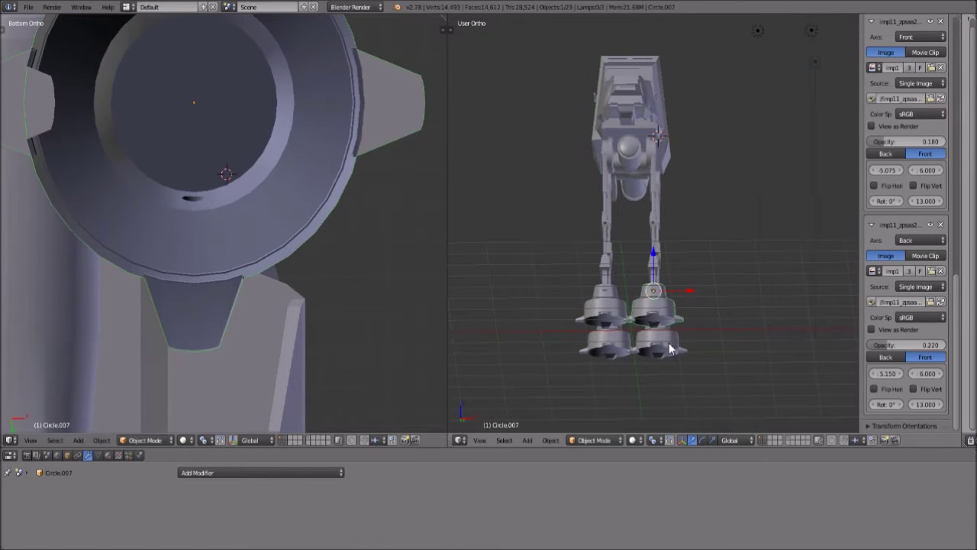
middle_click_drag(670, 349, 646, 354)
right_click(615, 329)
key("g")
left_click(580, 325)
Examine the whole walker's proportions from several angles, including its full side profile.
middle_click_drag(582, 328, 653, 176)
scroll(653, 176, "up", 2)
scroll(641, 157, "down", 6)
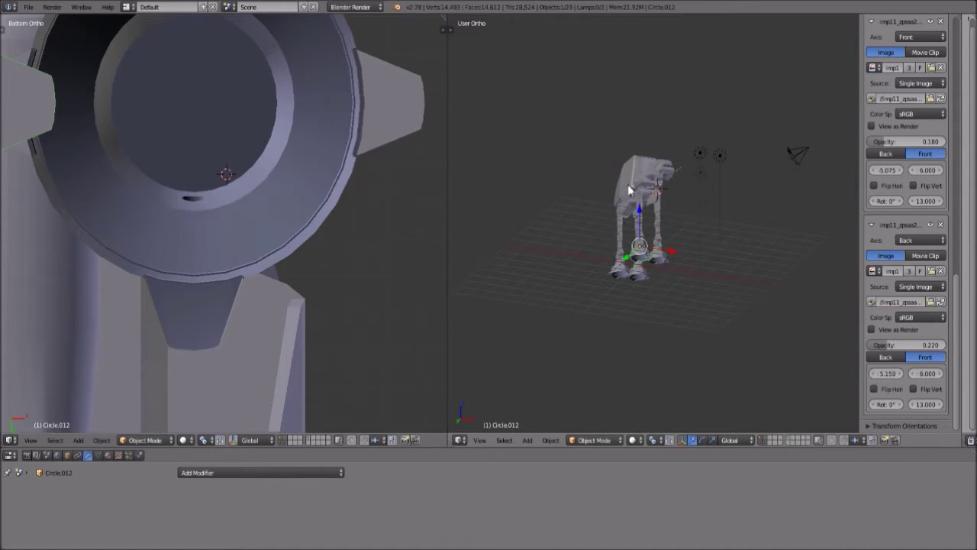
scroll(629, 187, "up", 5)
scroll(632, 184, "down", 3)
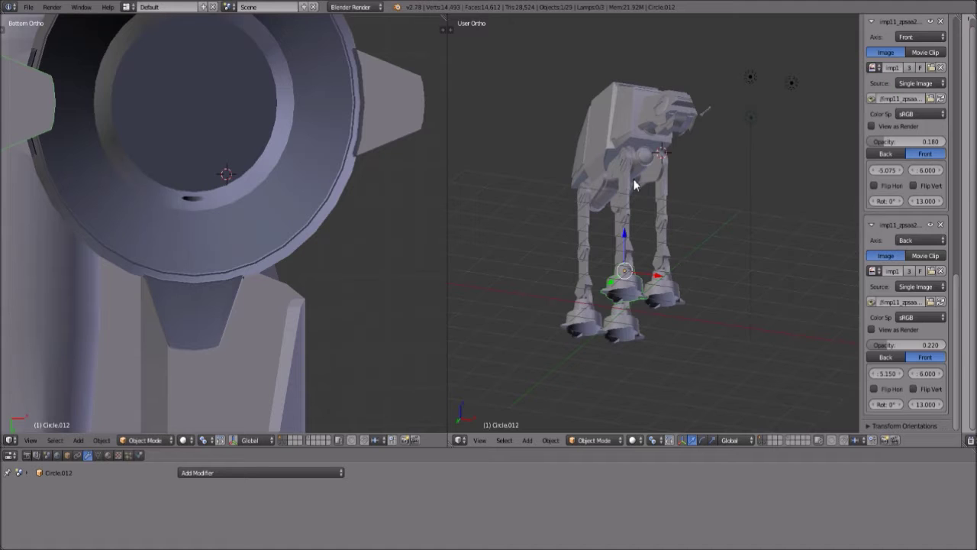
scroll(643, 156, "down", 6)
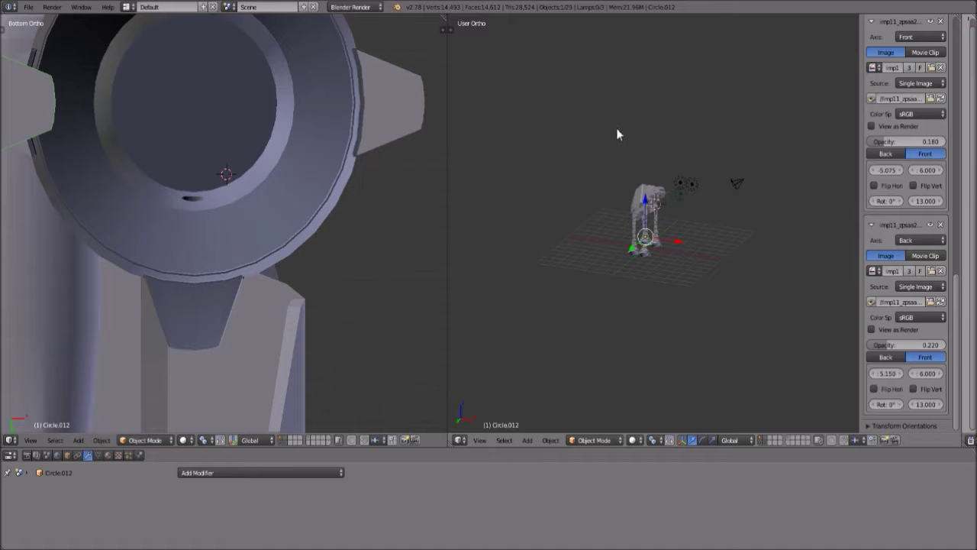
scroll(695, 265, "up", 8)
middle_click_drag(763, 208, 659, 202)
scroll(638, 210, "up", 3)
scroll(639, 210, "down", 3)
scroll(657, 198, "up", 1)
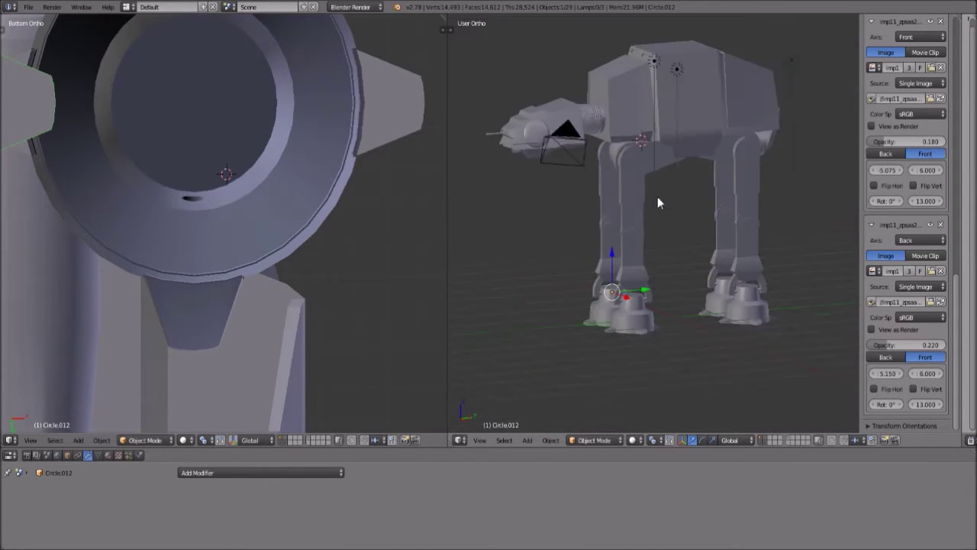
scroll(657, 197, "down", 2)
scroll(245, 118, "down", 2)
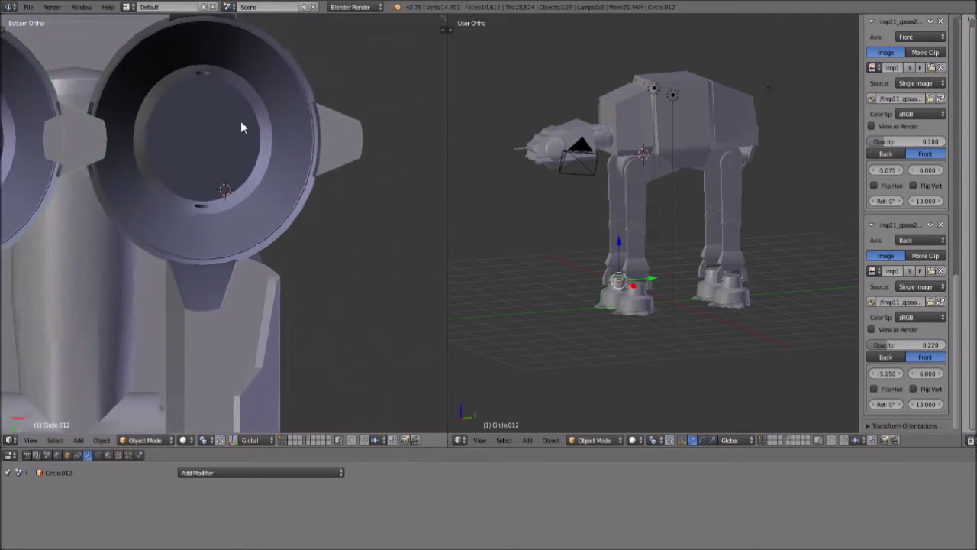
scroll(234, 186, "up", 2)
middle_click_drag(658, 245, 638, 169)
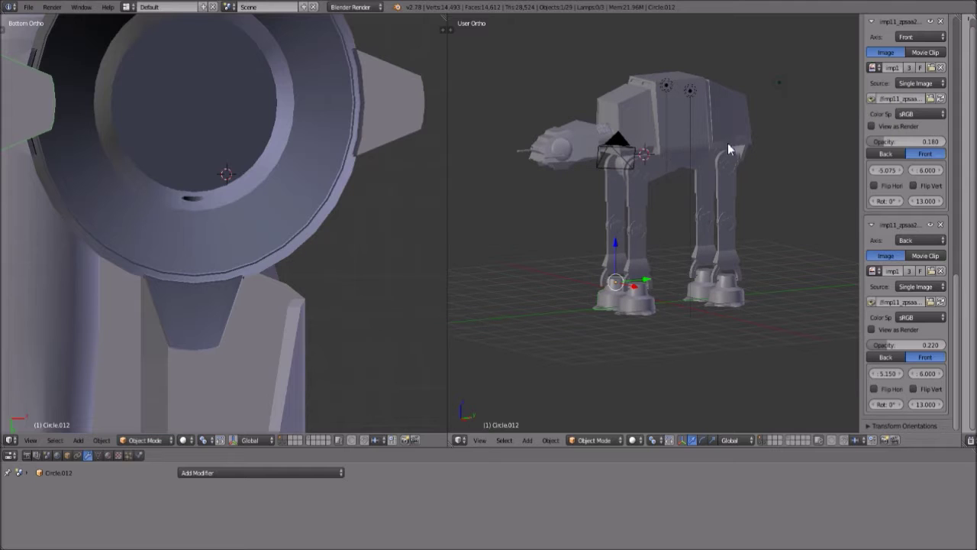
Select a front leg's lower segment and examine the legs, head and underside from different angles.
right_click(635, 265)
key("g")
right_click(644, 283)
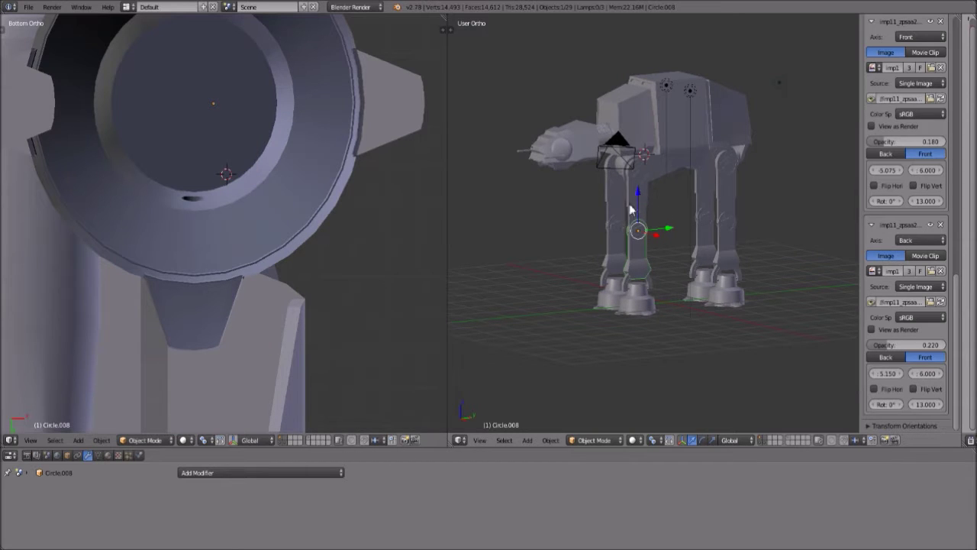
middle_click_drag(615, 336, 656, 338)
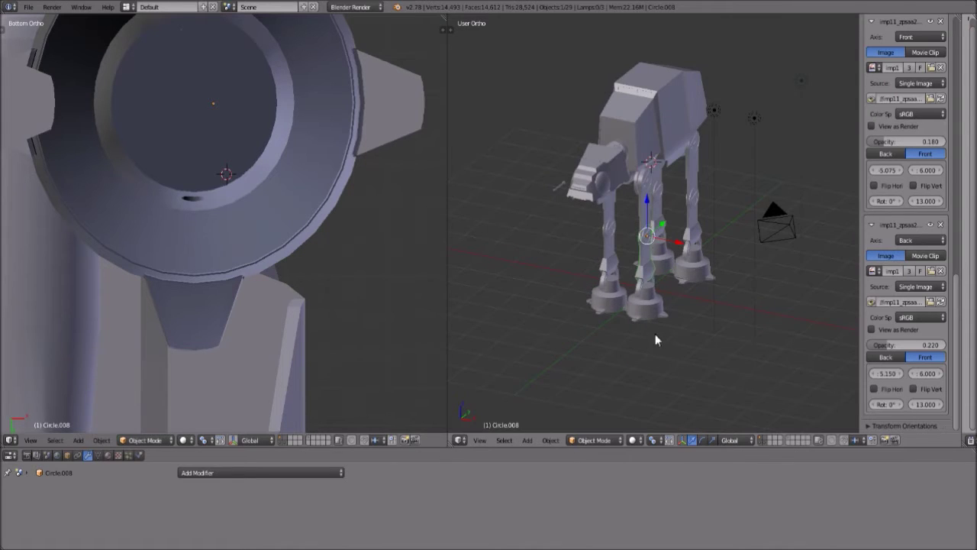
middle_click_drag(638, 254, 558, 194)
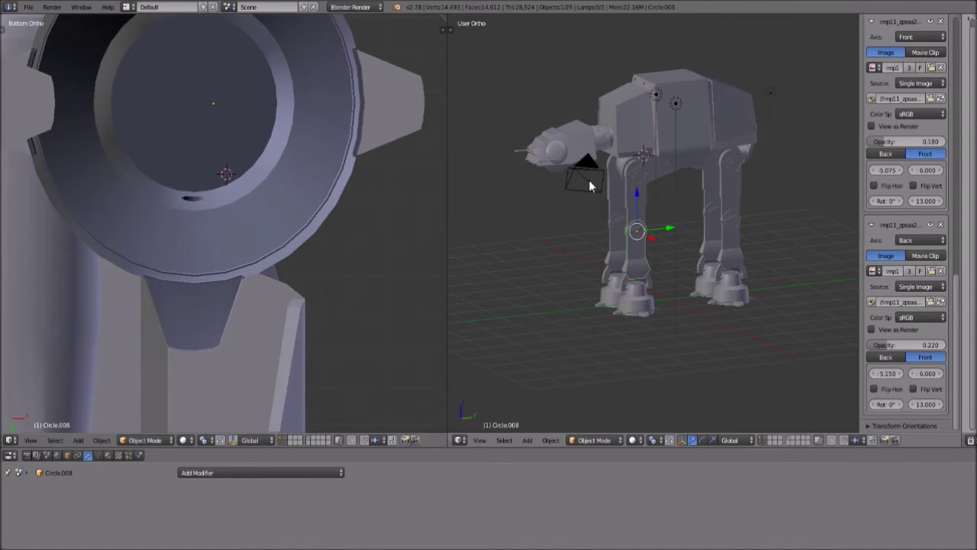
middle_click_drag(589, 270, 652, 267)
scroll(651, 266, "up", 6)
middle_click_drag(664, 114, 718, 256)
scroll(718, 255, "up", 1)
Select the hull, inspect its underside mesh in Edit Mode and return to Object Mode.
right_click(626, 183)
key("g")
right_click(626, 184)
left_click(589, 440)
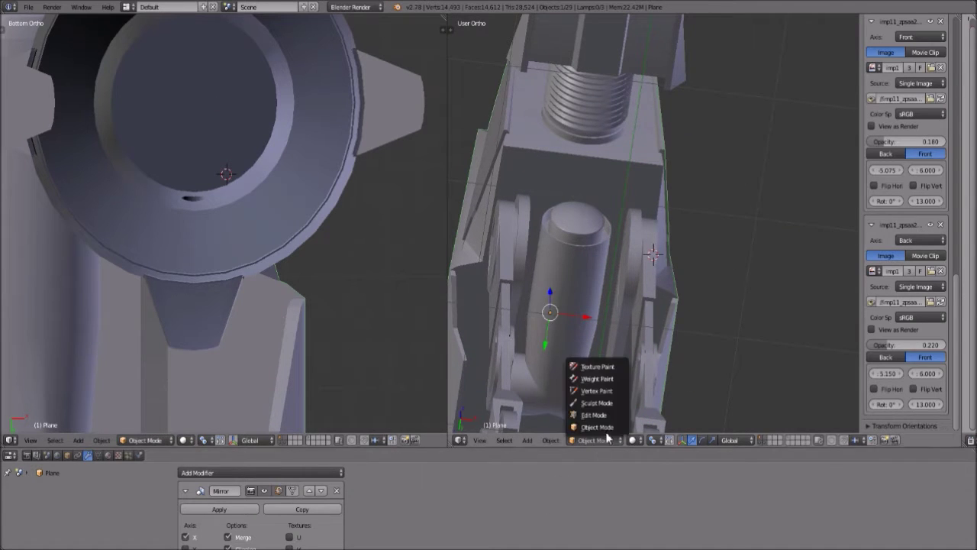
left_click(600, 418)
middle_click_drag(728, 204, 675, 213)
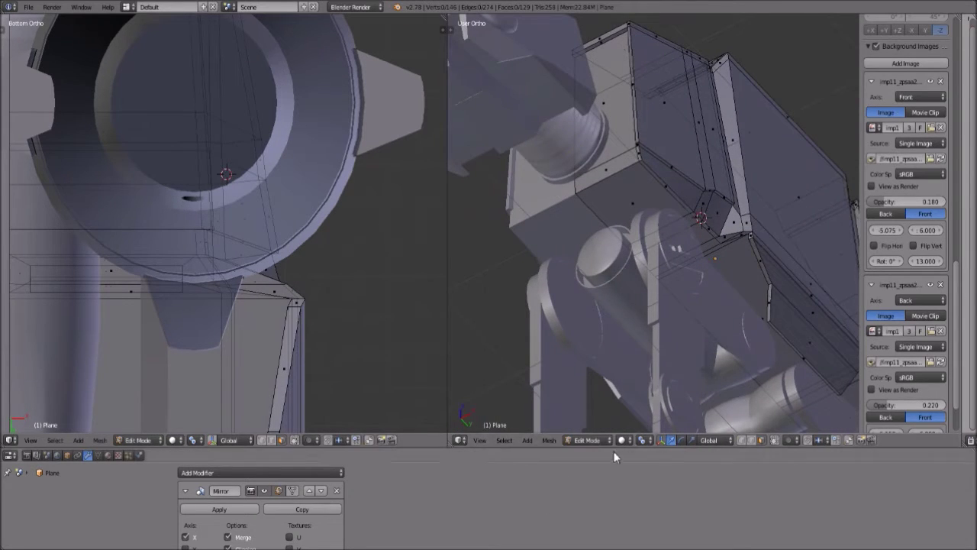
left_click(589, 440)
left_click(596, 426)
Examine the hull's notched lower edge and its fit with the legs from both sides of the walker.
middle_click_drag(612, 73, 595, 201)
scroll(581, 169, "down", 2)
scroll(595, 201, "down", 2)
middle_click_drag(701, 193, 604, 161)
scroll(605, 160, "up", 3)
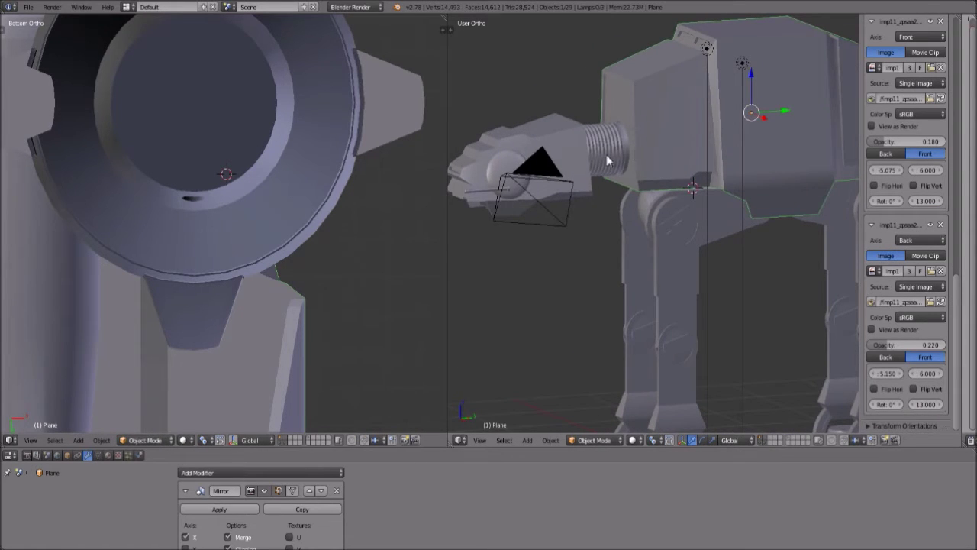
scroll(826, 213, "down", 4)
middle_click_drag(768, 240, 690, 273)
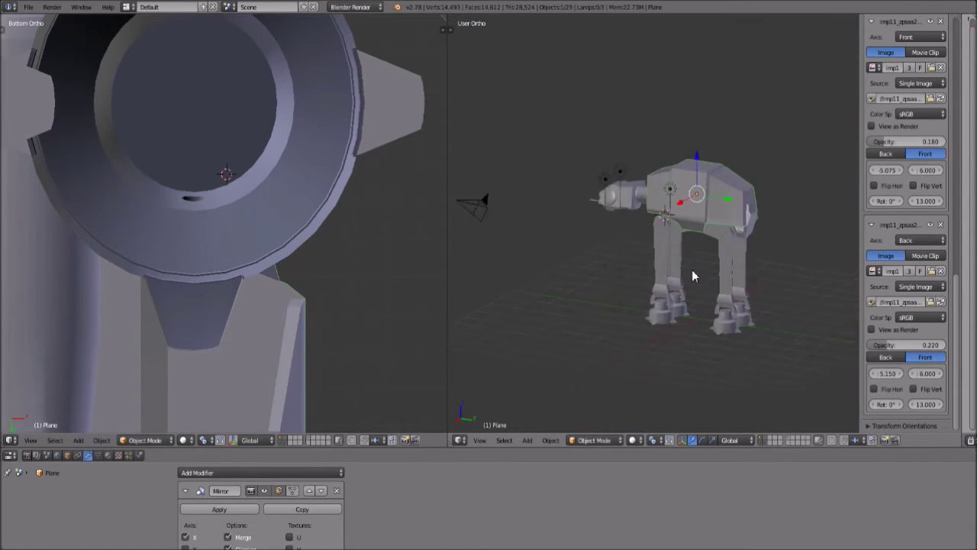
scroll(690, 267, "up", 5)
scroll(765, 297, "down", 4)
middle_click_drag(765, 297, 644, 280)
scroll(674, 270, "up", 4)
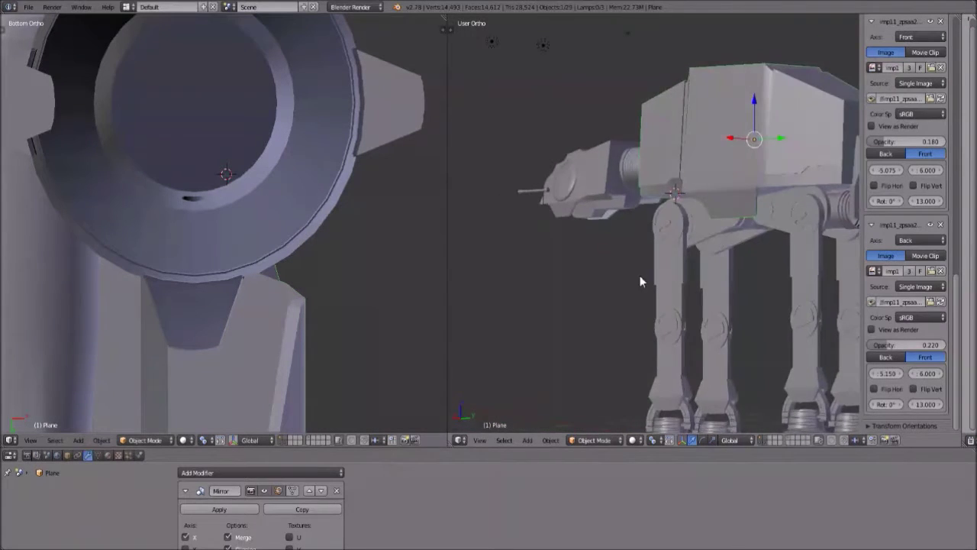
scroll(682, 281, "up", 2)
scroll(615, 166, "down", 3)
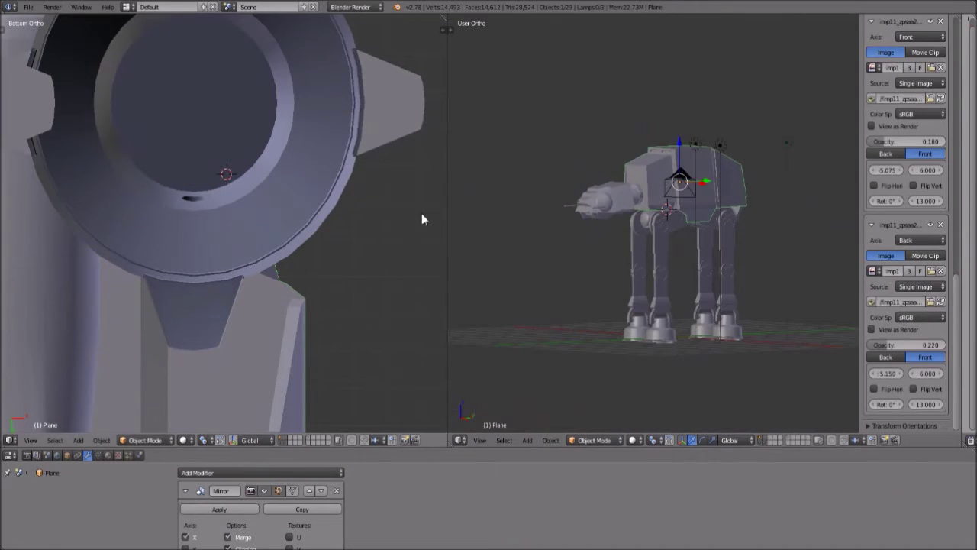
Show the entire walker in the Bottom view and briefly check the hull in Edit Mode before returning to Object Mode.
scroll(611, 214, "down", 3)
scroll(125, 181, "down", 6)
scroll(227, 203, "down", 1)
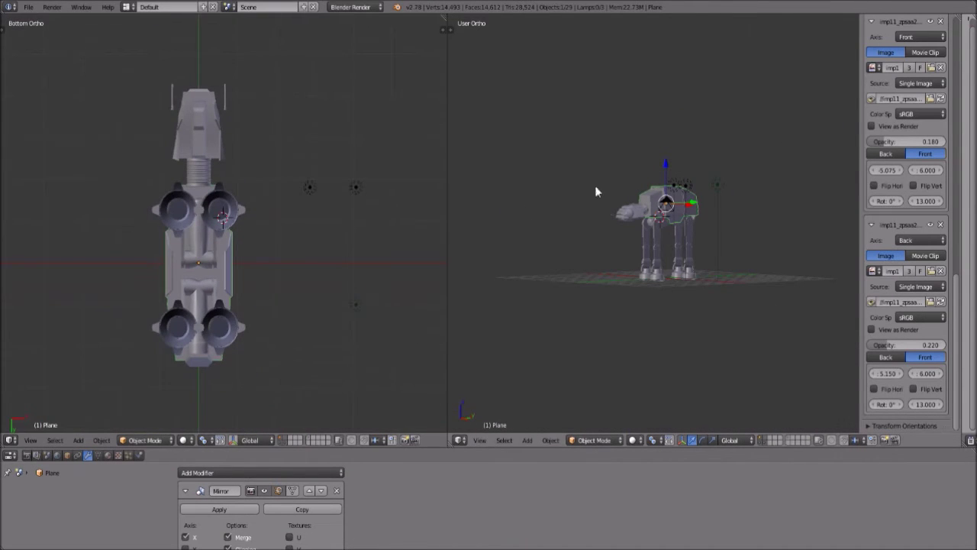
scroll(606, 273, "up", 8)
scroll(608, 328, "down", 2)
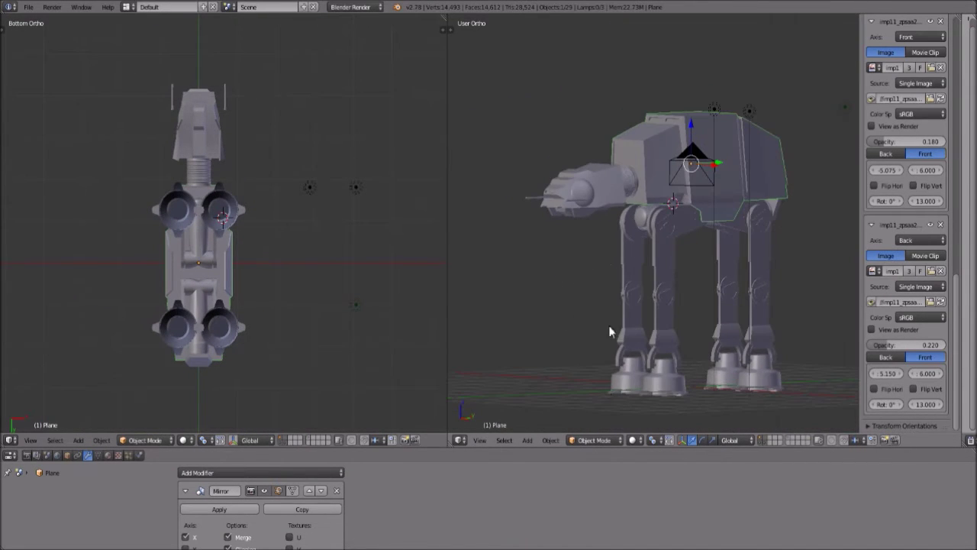
left_click(602, 440)
left_click(610, 412)
left_click(588, 443)
left_click(591, 426)
Set the blueprint viewport to the Right view and frame the hull against its side blueprint.
left_click(43, 443)
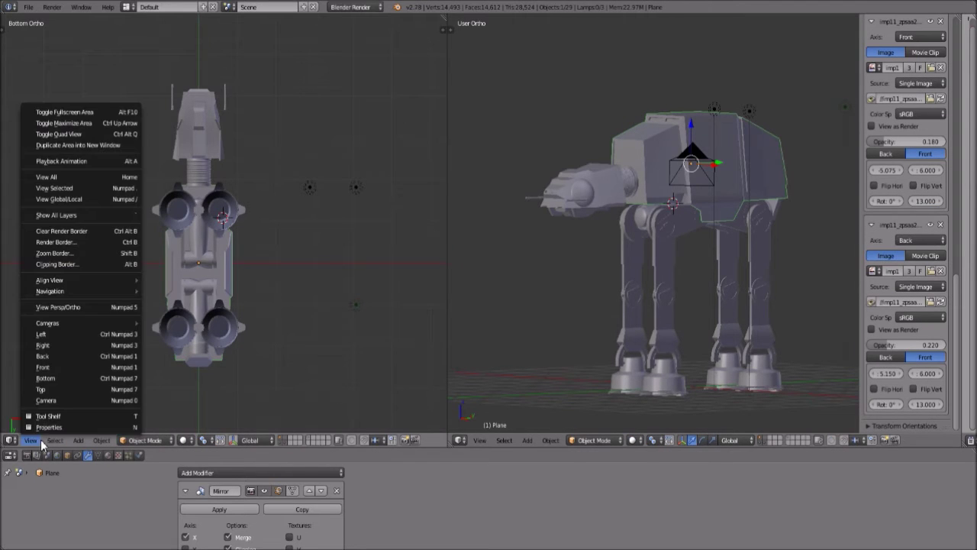
left_click(50, 377)
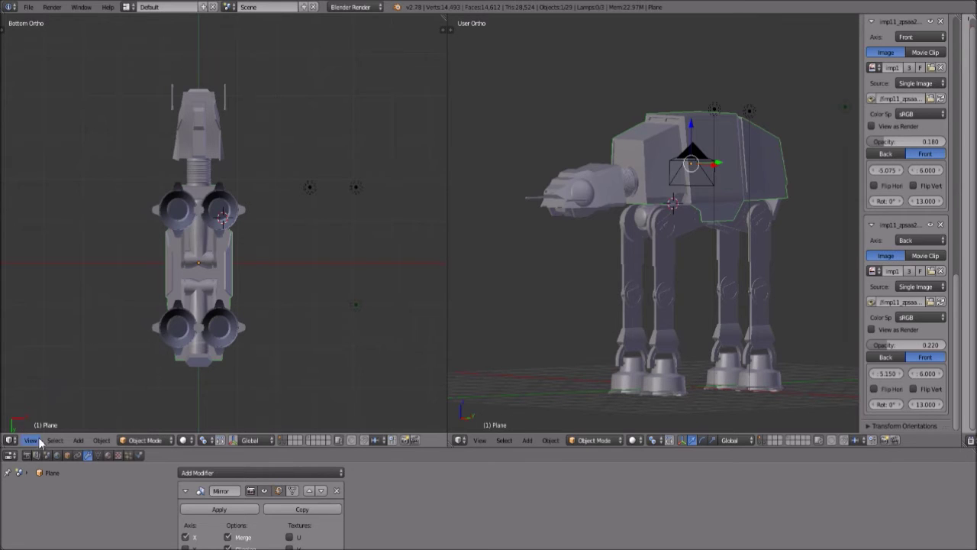
left_click(32, 441)
left_click(54, 345)
scroll(245, 241, "up", 3)
middle_click_drag(267, 112, 247, 157, "shift")
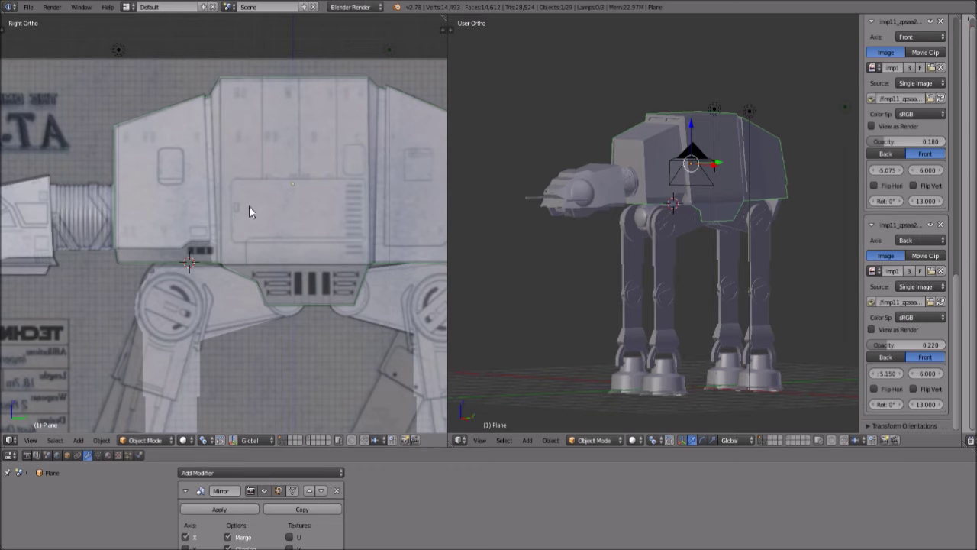
Examine the side blueprint's hull details, from the middle panels and vents to the rear section.
scroll(160, 214, "up", 5)
scroll(158, 221, "down", 4)
scroll(157, 229, "up", 7)
scroll(159, 247, "down", 6)
middle_click_drag(283, 145, 201, 170, "shift")
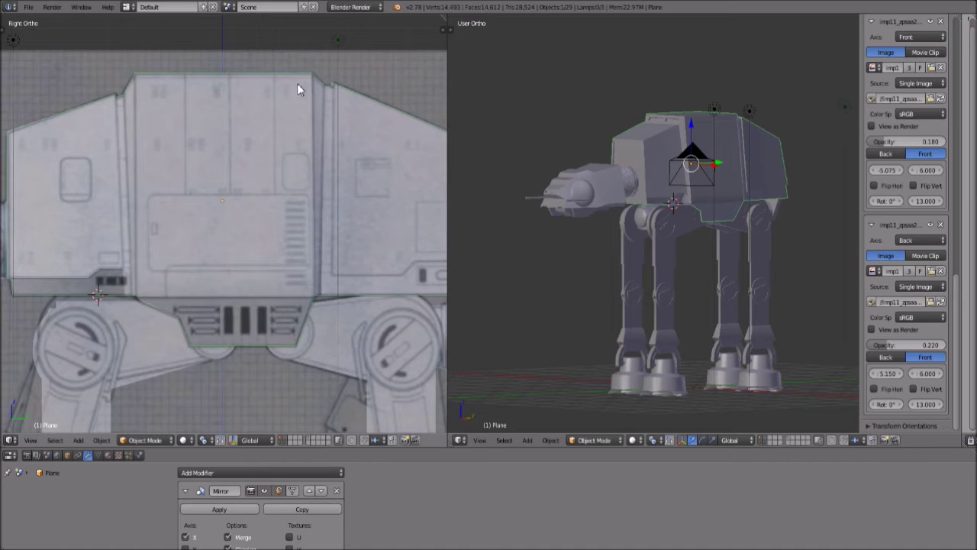
scroll(297, 85, "up", 2)
middle_click_drag(316, 132, 108, 185, "shift")
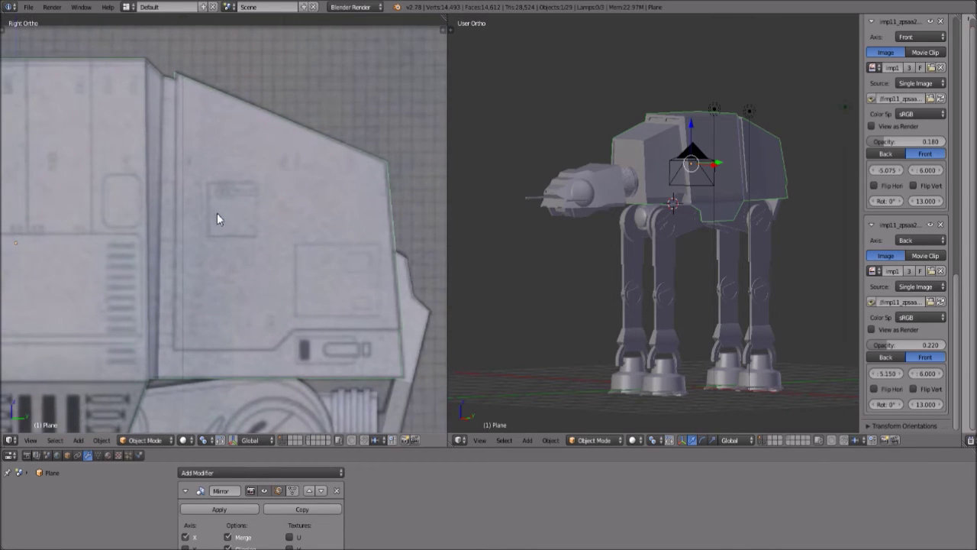
scroll(217, 220, "up", 2)
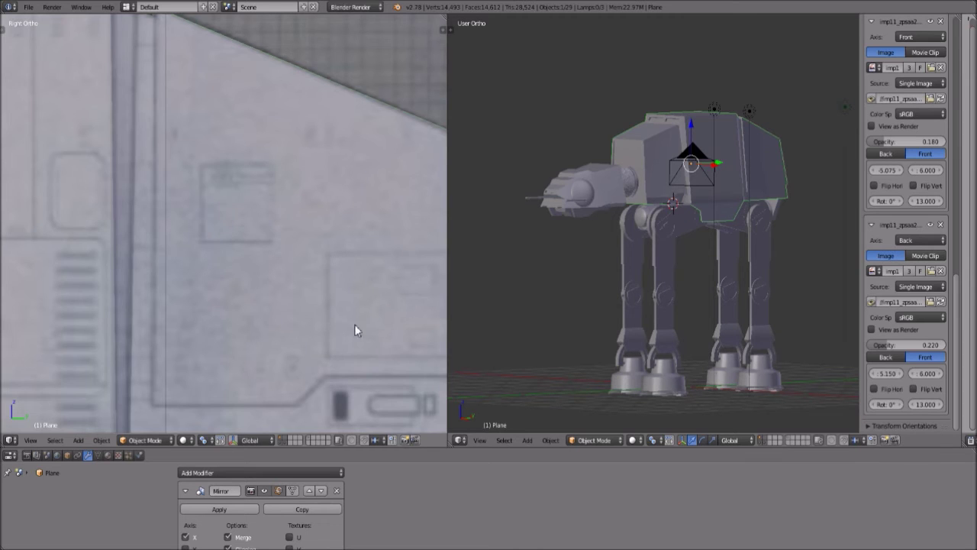
Inspect the hull's underside and front leg joints from below in the blueprint viewport.
scroll(320, 332, "down", 5)
middle_click_drag(196, 305, 235, 288)
scroll(247, 234, "up", 3)
scroll(141, 313, "up", 4)
middle_click_drag(142, 312, 217, 360)
scroll(224, 327, "down", 3)
scroll(240, 281, "up", 4)
scroll(240, 281, "down", 5)
scroll(217, 276, "up", 5)
scroll(214, 275, "down", 4)
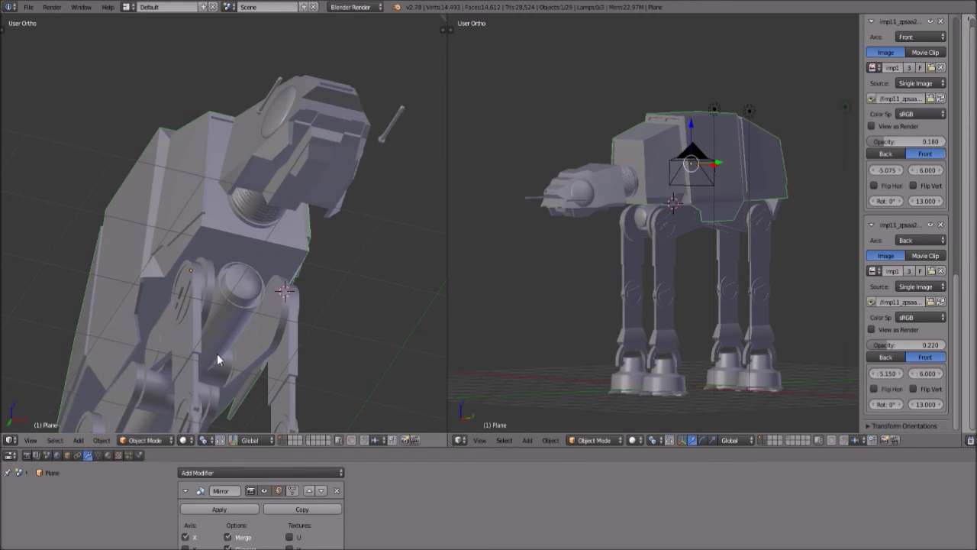
Check the hull's underside mesh from directly below in Edit Mode, then restore Object Mode.
left_click(145, 441)
left_click(145, 416)
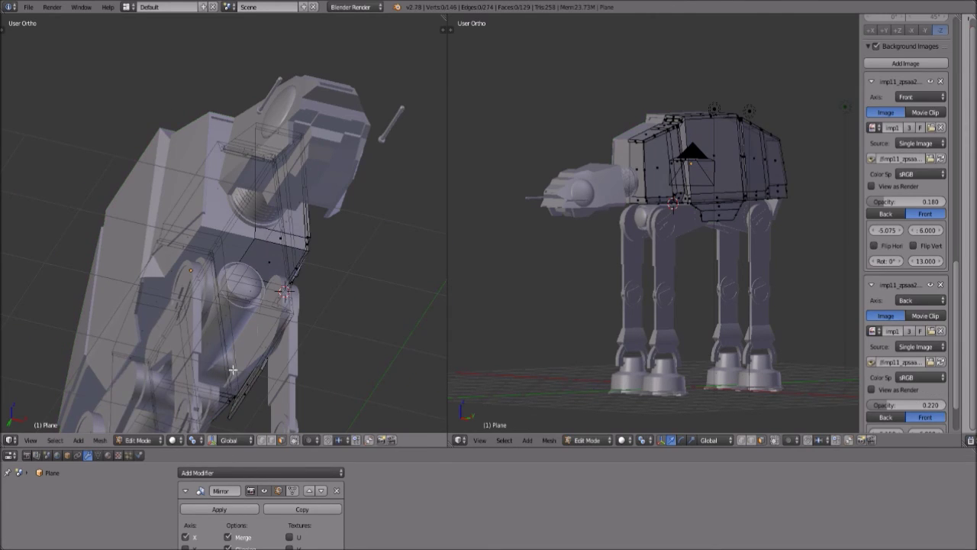
middle_click_drag(213, 368, 210, 311)
left_click(144, 440)
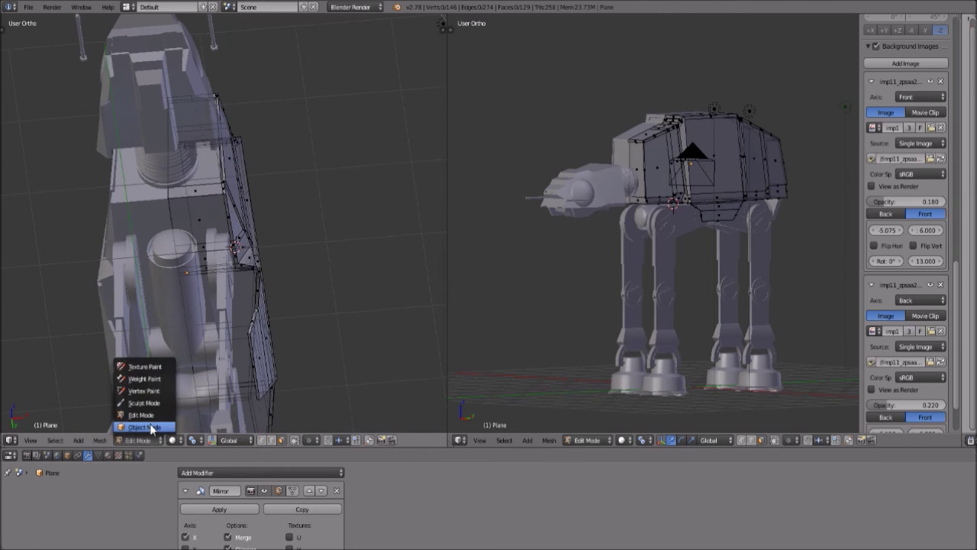
left_click(150, 428)
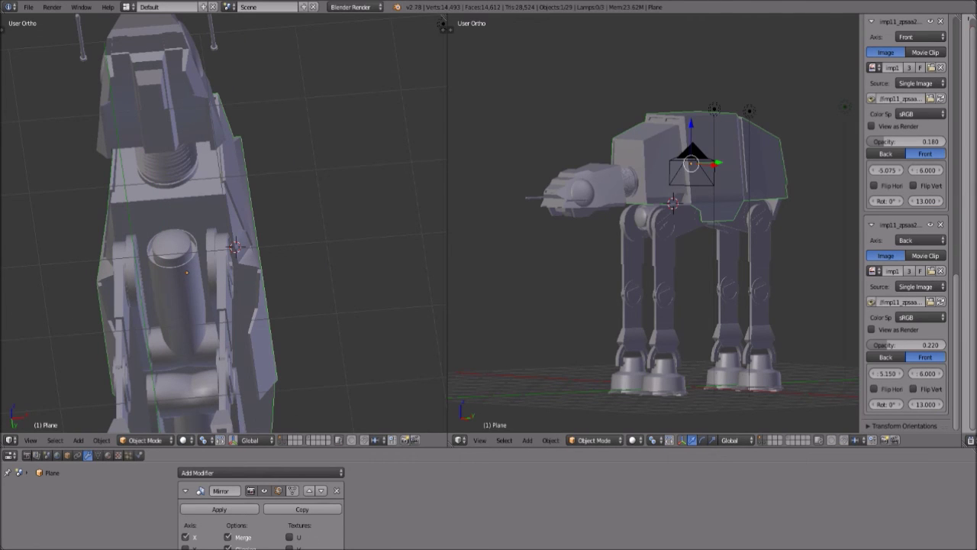